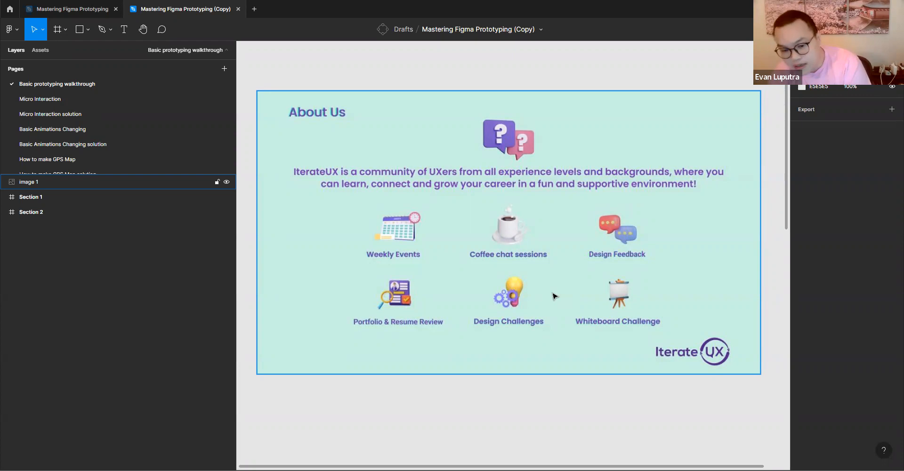
- Switch to prototyping mode, launch a preview of Flow 1 from the Section 1 frame, and return to the design file
{"action": "left_click", "coordinate": [250, 97]}
{"action": "scroll", "coordinate": [448, 200], "scroll_direction": "down", "scroll_amount": 3}
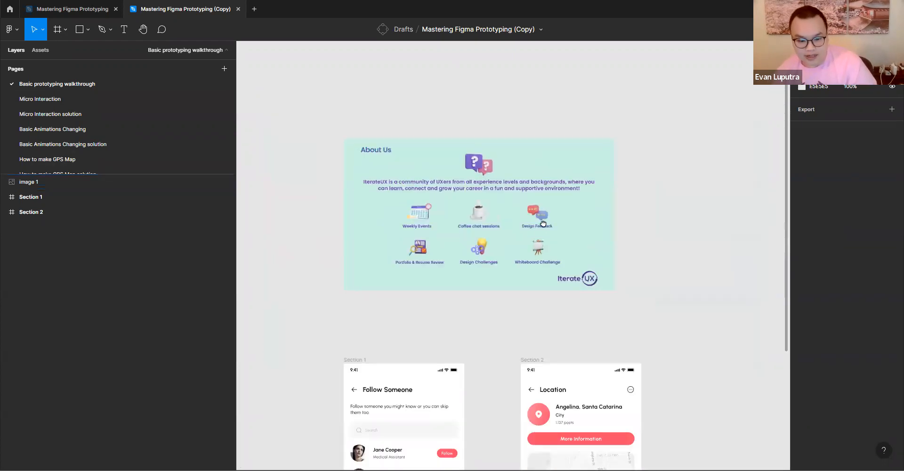
{"action": "scroll", "coordinate": [543, 223], "scroll_direction": "down", "scroll_amount": 5}
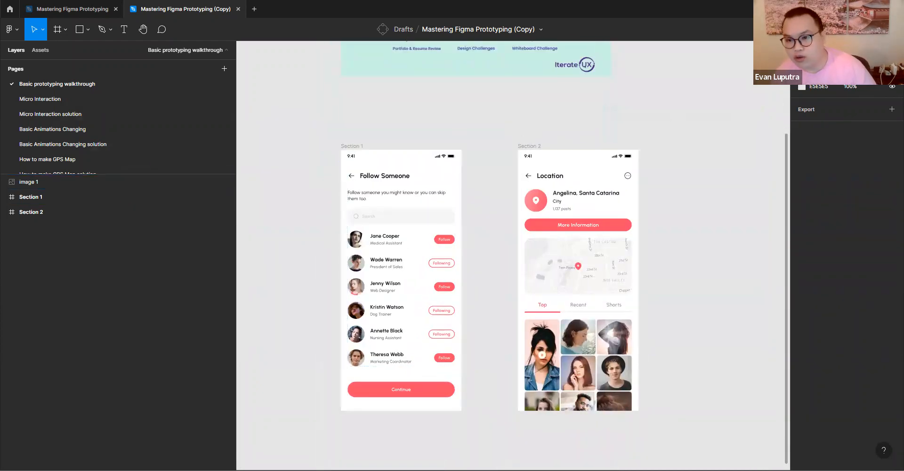
{"action": "left_click", "coordinate": [836, 50]}
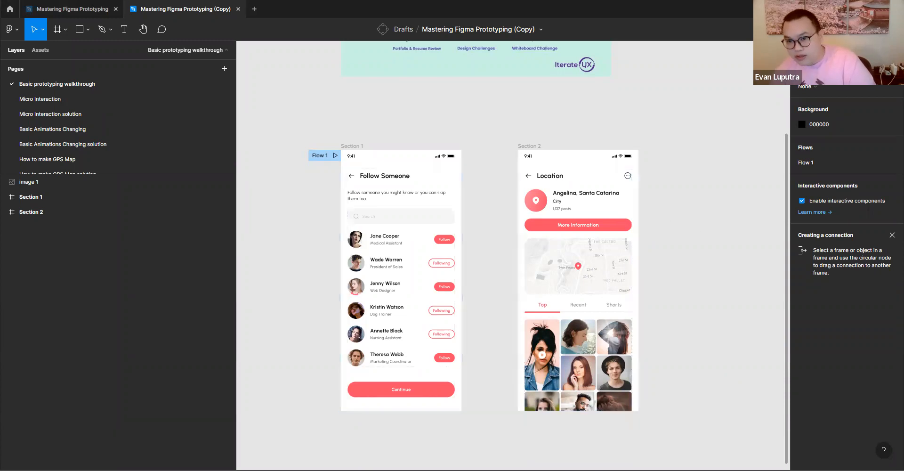
{"action": "scroll", "coordinate": [423, 237], "scroll_direction": "down", "scroll_amount": 1}
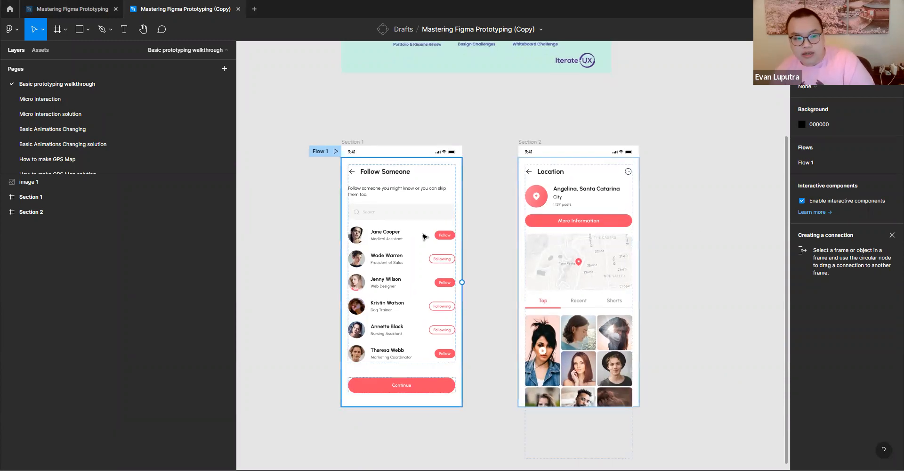
{"action": "left_click", "coordinate": [336, 152]}
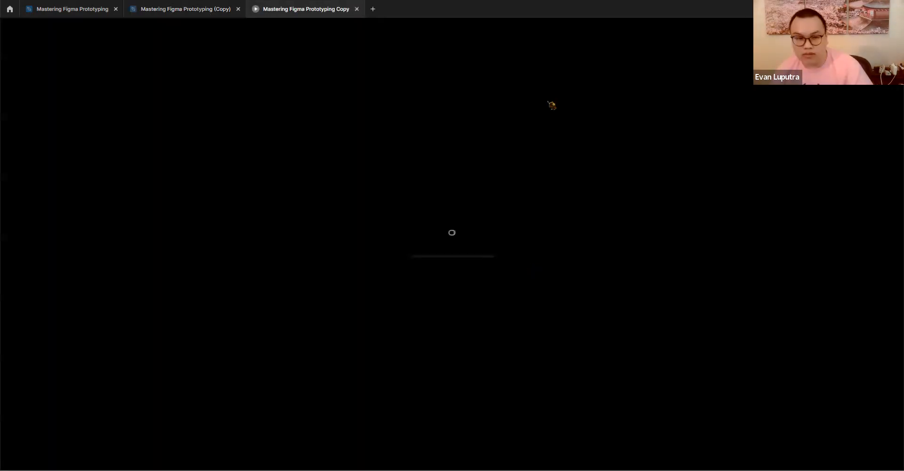
{"action": "left_click", "coordinate": [198, 9]}
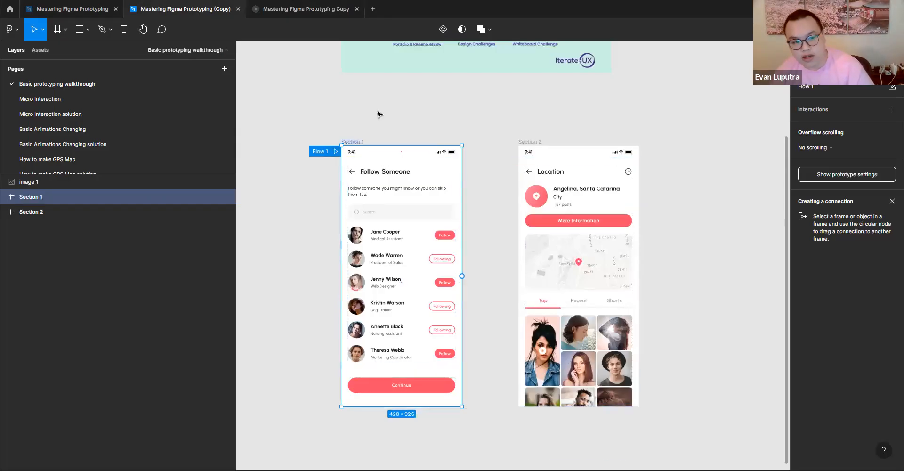
- Link the Continue button in Section 1 to the Section 2 frame with an on-click Navigate to interaction
{"action": "scroll", "coordinate": [401, 411], "scroll_direction": "down", "scroll_amount": 2}
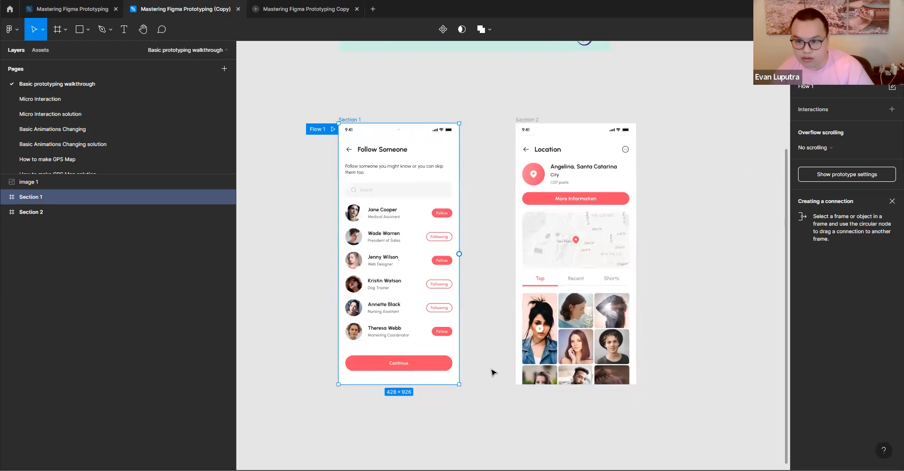
{"action": "double_click", "coordinate": [394, 365]}
{"action": "left_click_drag", "start_coordinate": [452, 363], "coordinate": [525, 250]}
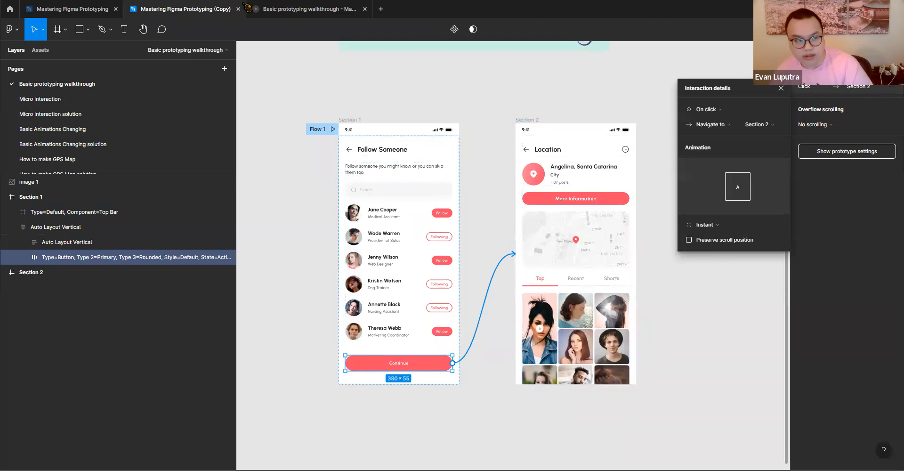
- Test the Continue button in the prototype preview and restart the flow
{"action": "left_click", "coordinate": [293, 14]}
{"action": "left_click", "coordinate": [471, 425]}
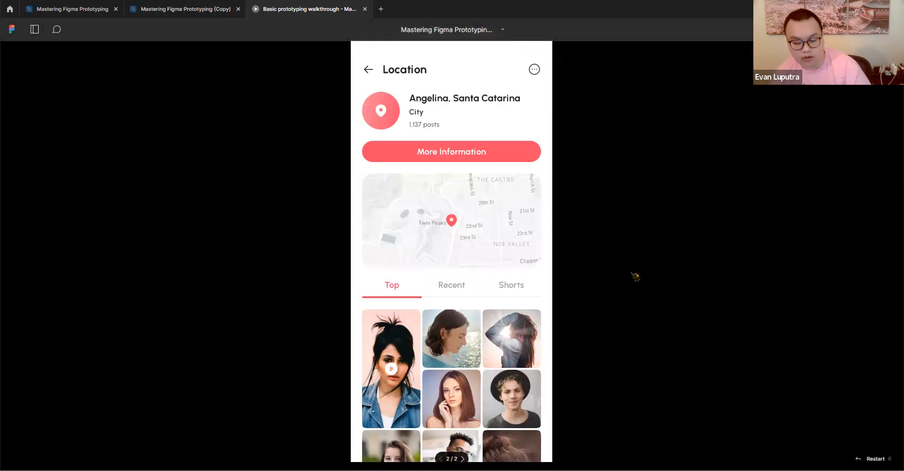
{"action": "key", "text": "r"}
- Return to the design file and change the Continue button's interaction to Open overlay
{"action": "left_click", "coordinate": [202, 11]}
{"action": "left_click", "coordinate": [721, 125]}
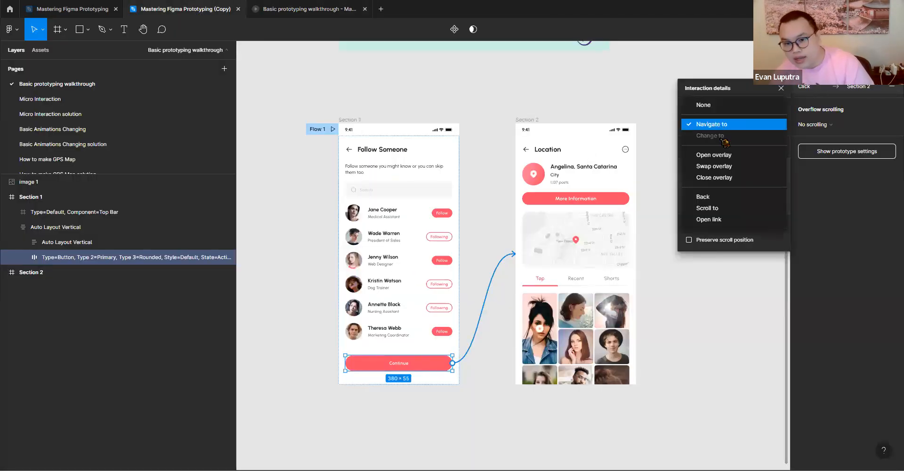
{"action": "left_click", "coordinate": [723, 156]}
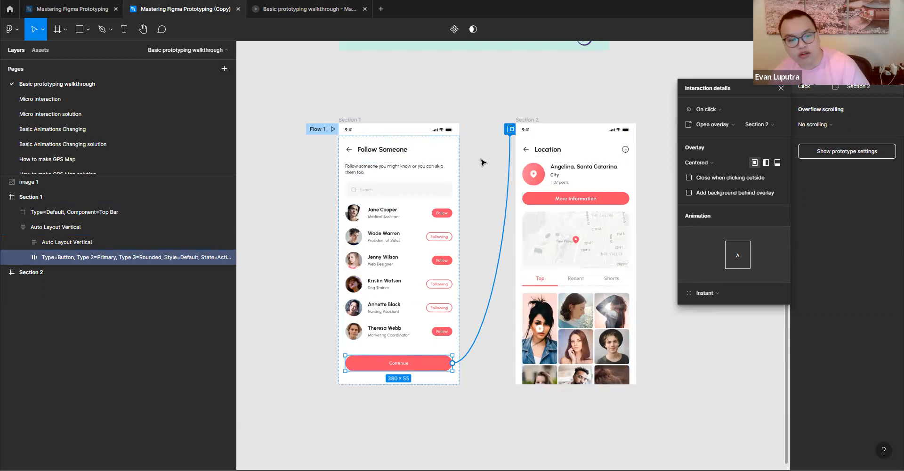
- Draw a new frame about 356 × 531 beside Section 2
{"action": "left_click", "coordinate": [88, 31]}
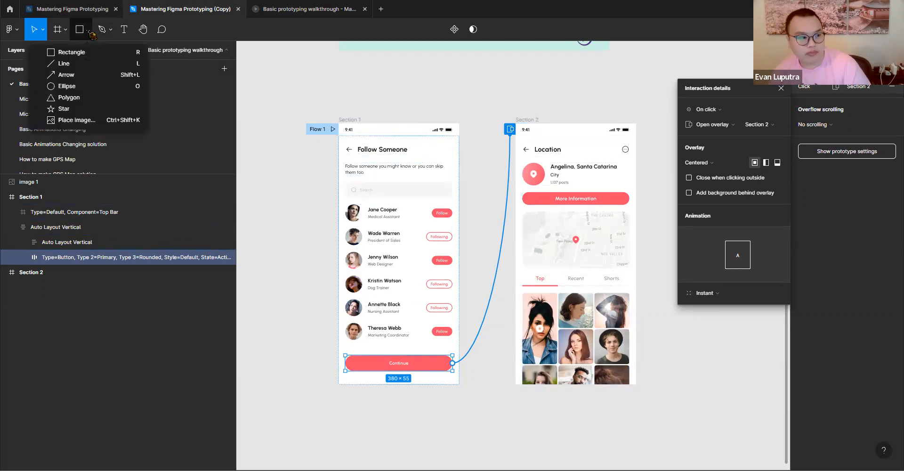
{"action": "left_click", "coordinate": [66, 30]}
{"action": "left_click", "coordinate": [54, 52]}
{"action": "left_click_drag", "start_coordinate": [652, 139], "coordinate": [754, 288]}
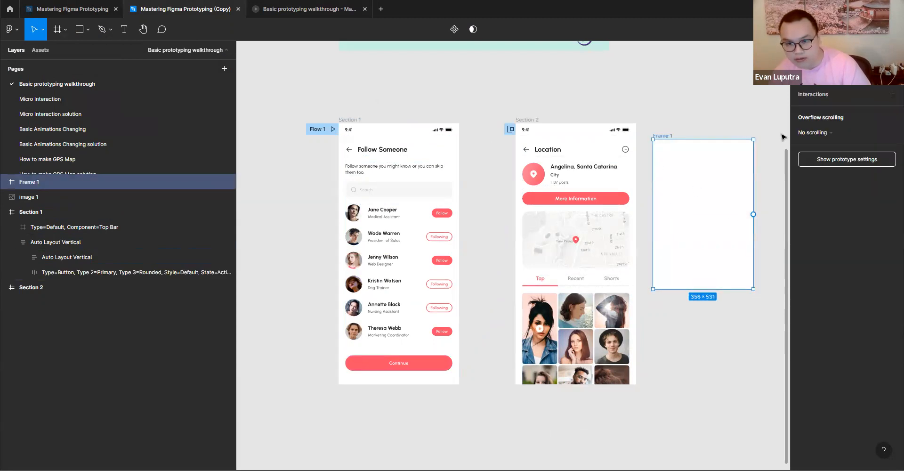
- Set the new frame's fill opacity to 20% in its design properties
{"action": "left_click", "coordinate": [807, 50]}
{"action": "left_click", "coordinate": [849, 330]}
{"action": "type", "text": "23"}
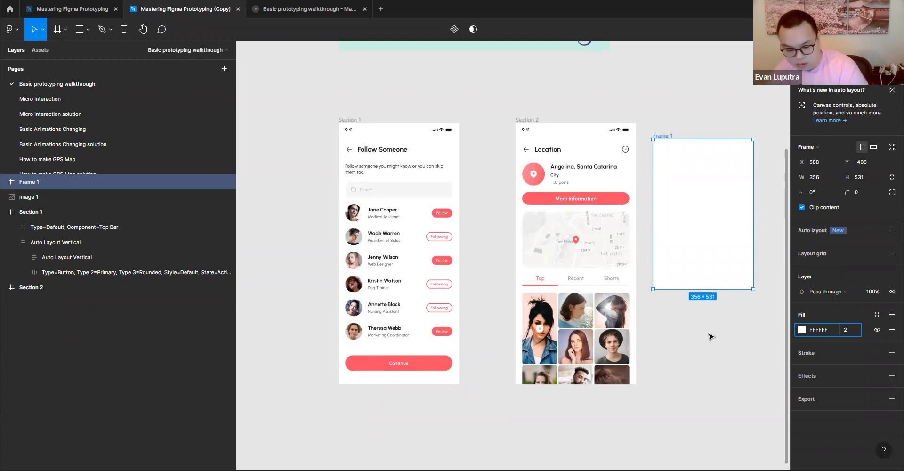
{"action": "left_click", "coordinate": [723, 369]}
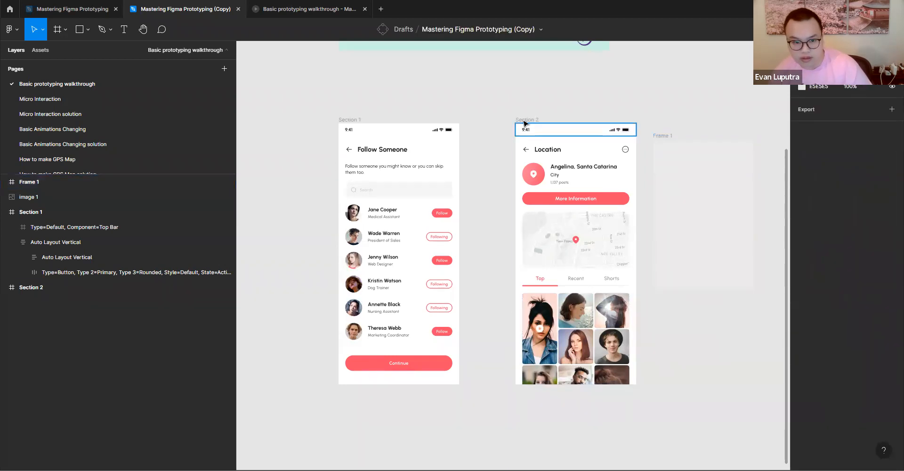
- Nudge Section 2 slightly closer to Section 1 and redirect the Continue button's overlay connection to Frame 1
{"action": "left_click_drag", "start_coordinate": [526, 121], "coordinate": [521, 121]}
{"action": "left_click", "coordinate": [348, 121]}
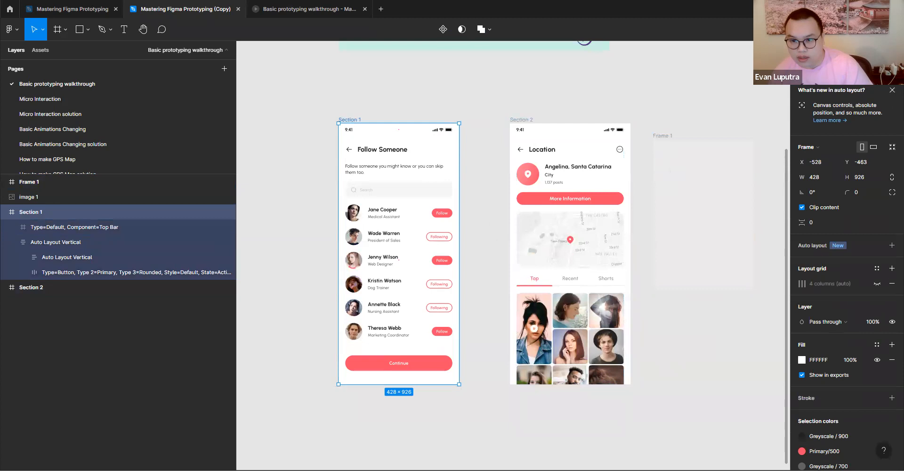
{"action": "left_click", "coordinate": [835, 50]}
{"action": "left_click_drag", "start_coordinate": [487, 302], "coordinate": [667, 213]}
{"action": "left_click", "coordinate": [617, 114]}
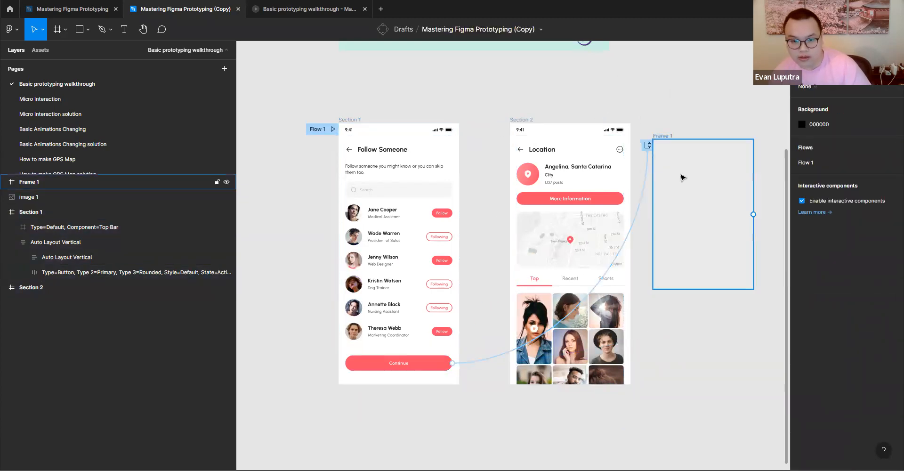
- Try Manual positioning for the Frame 1 overlay, placing it over the people list in Section 1, and restore the Centered position
{"action": "left_click", "coordinate": [646, 187]}
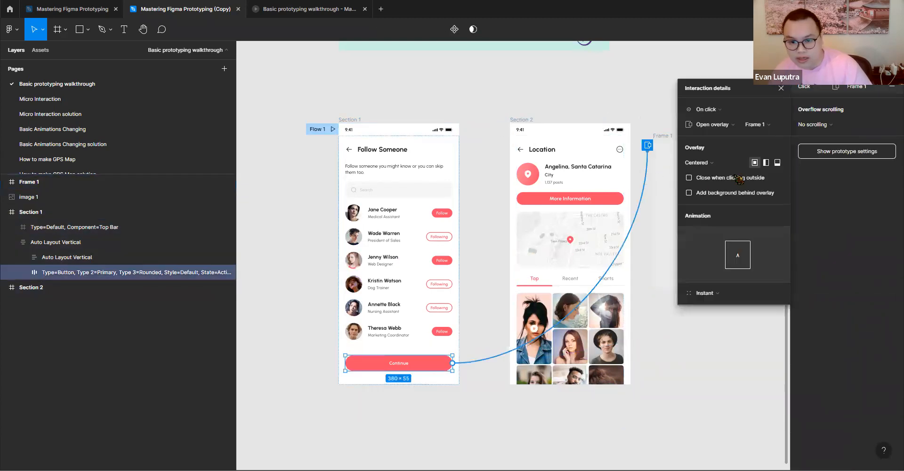
{"action": "left_click", "coordinate": [703, 165]}
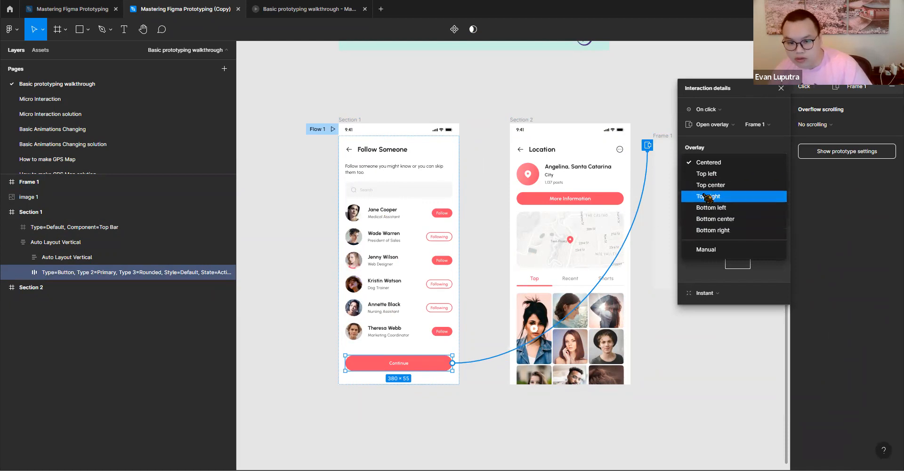
{"action": "left_click", "coordinate": [706, 249]}
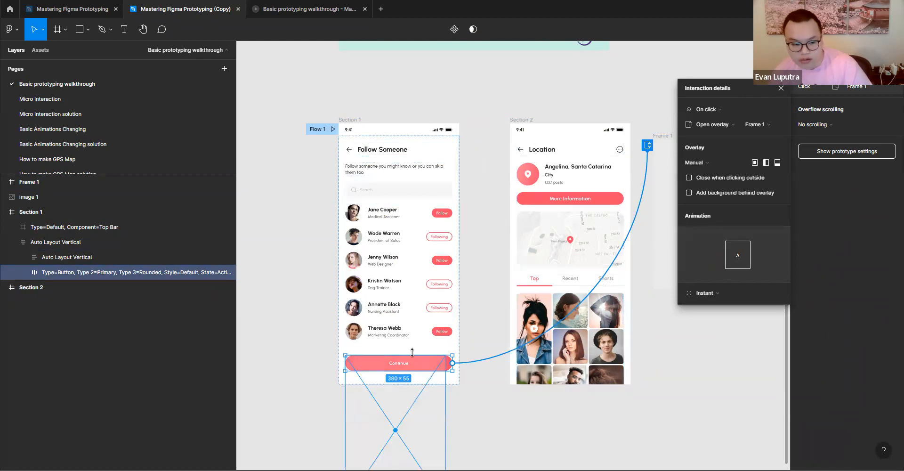
{"action": "scroll", "coordinate": [408, 362], "scroll_direction": "down", "scroll_amount": 5}
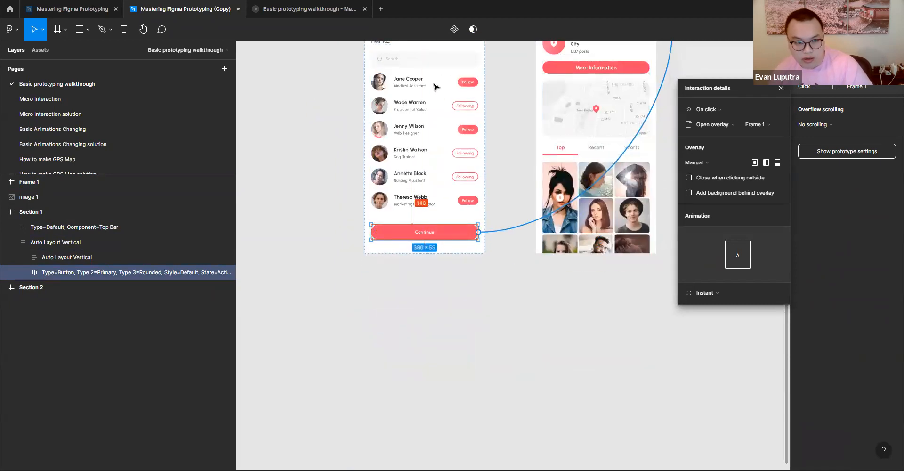
{"action": "left_click", "coordinate": [714, 163]}
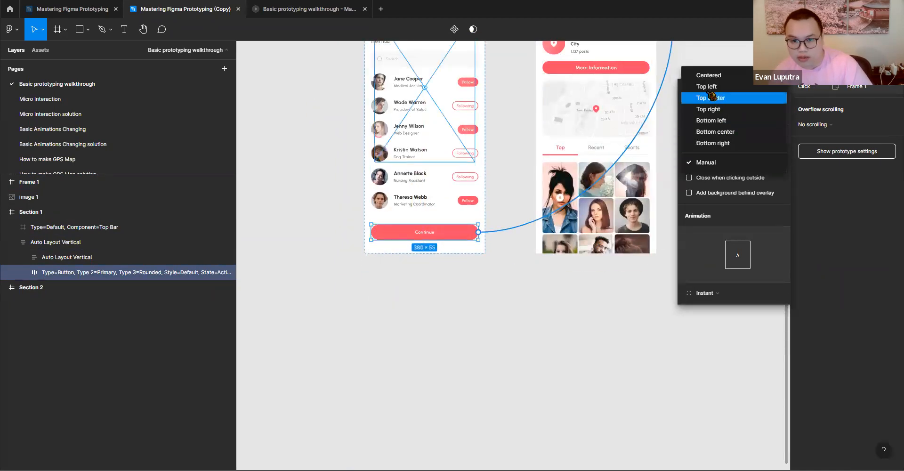
{"action": "left_click", "coordinate": [709, 75]}
{"action": "scroll", "coordinate": [493, 208], "scroll_direction": "up", "scroll_amount": 4}
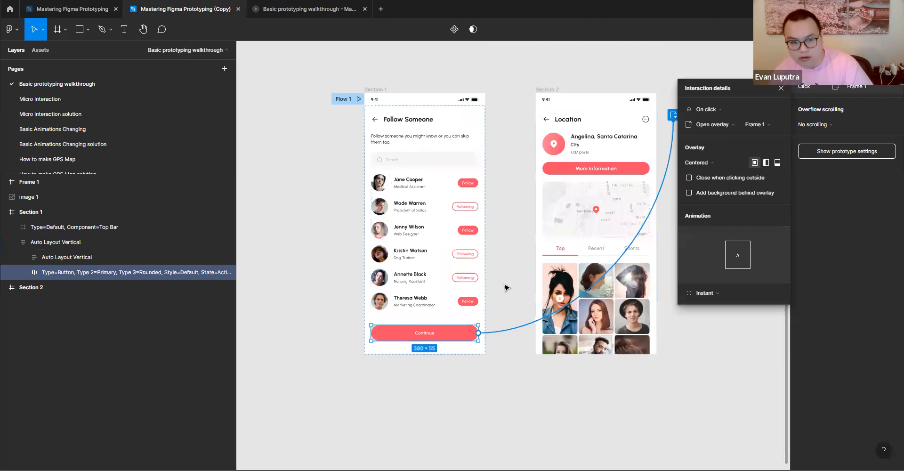
- Check the Continue button's overlay in the prototype preview and return to the design file
{"action": "left_click", "coordinate": [505, 285]}
{"action": "left_click", "coordinate": [287, 14]}
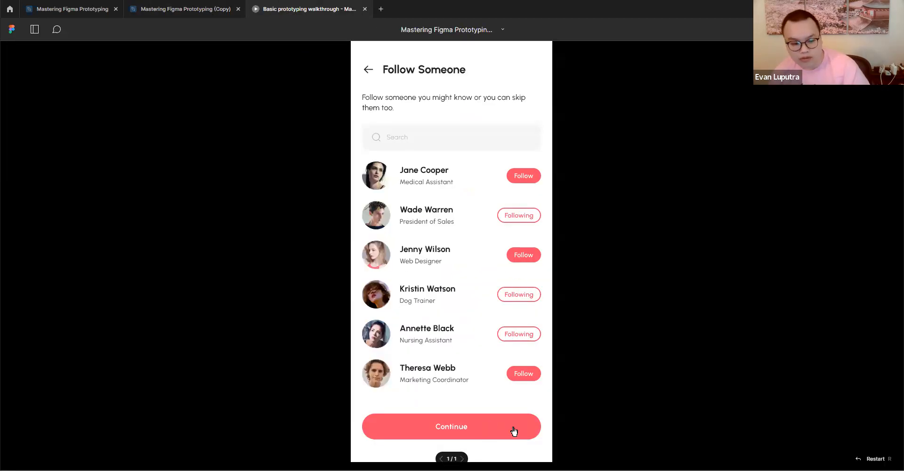
{"action": "left_click", "coordinate": [183, 9]}
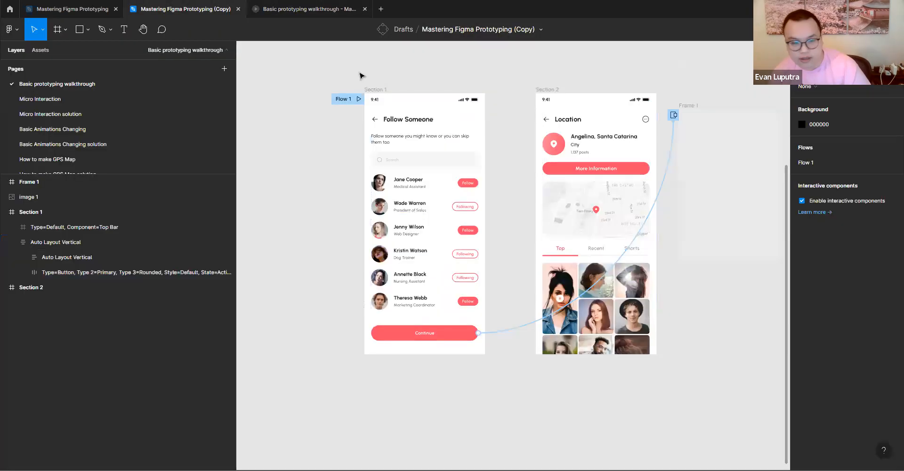
- Set Frame 1's fill color to 000000 in its design properties
{"action": "left_click", "coordinate": [688, 106]}
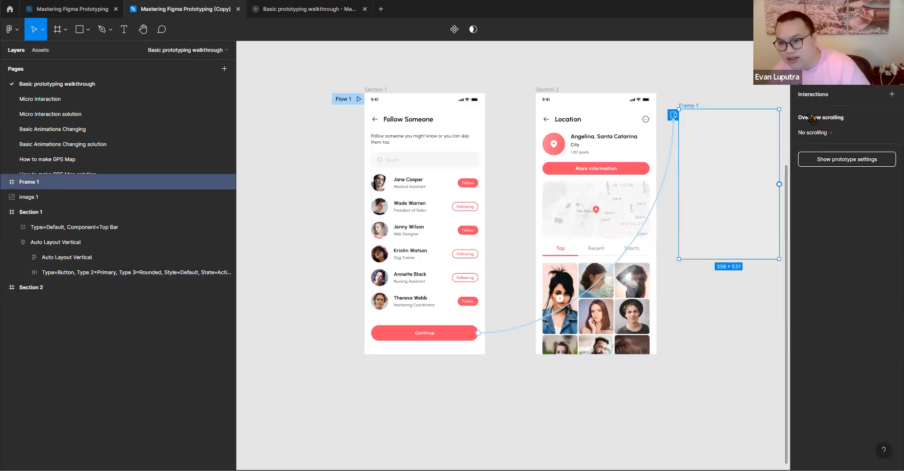
{"action": "left_click", "coordinate": [807, 50]}
{"action": "left_click", "coordinate": [818, 333]}
{"action": "type", "text": "0"}
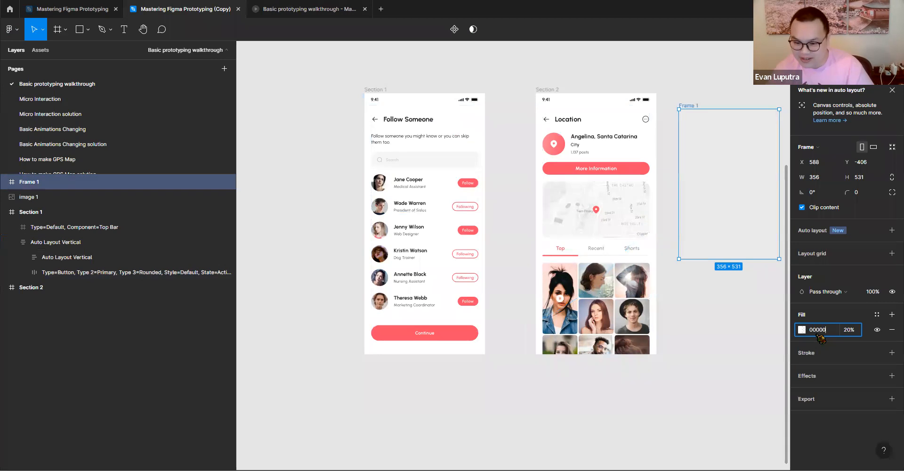
{"action": "type", "text": "000"}
{"action": "key", "text": "Return"}
- Preview how the darkened Frame 1 overlay appears on the Follow Someone screen and return to the design file
{"action": "left_click", "coordinate": [304, 9]}
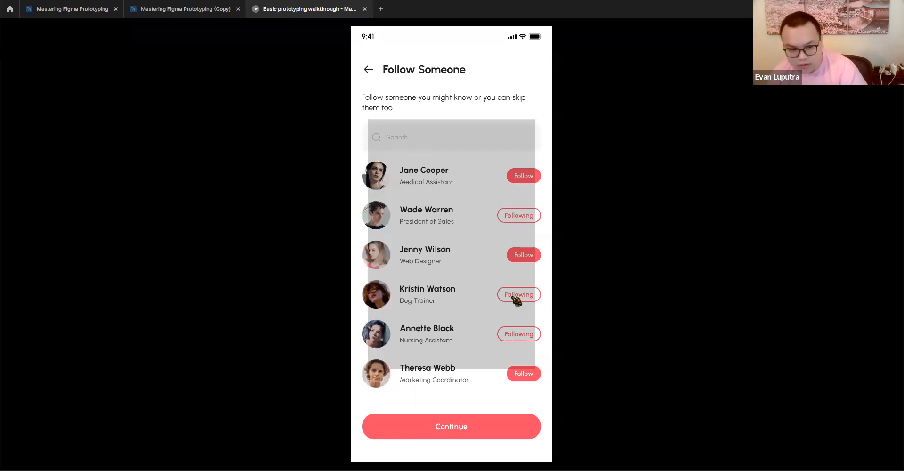
{"action": "left_click", "coordinate": [184, 16]}
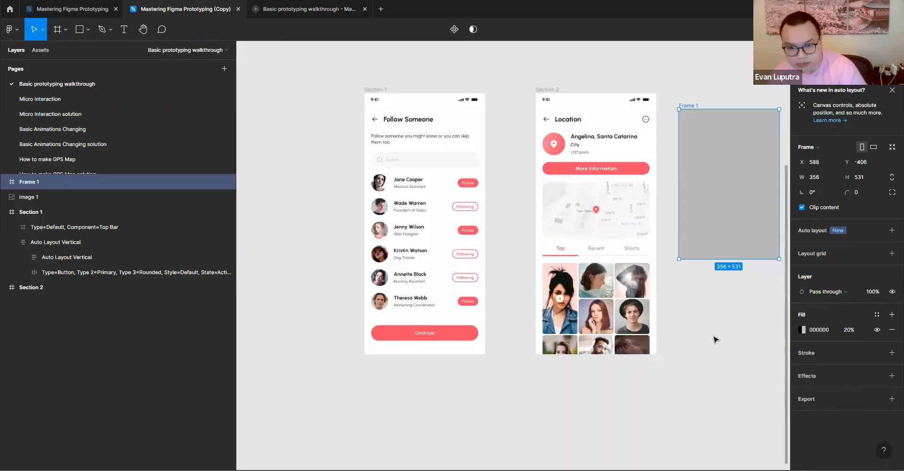
{"action": "left_click", "coordinate": [712, 320]}
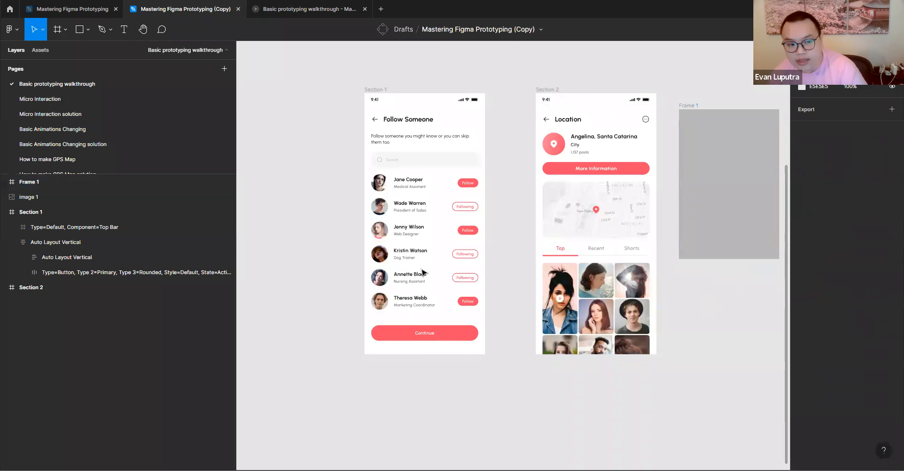
- Redirect the Continue button's overlay connection from Frame 1 to Section 2
{"action": "left_click", "coordinate": [373, 93]}
{"action": "left_click", "coordinate": [446, 337], "text": "ctrl"}
{"action": "left_click", "coordinate": [837, 50]}
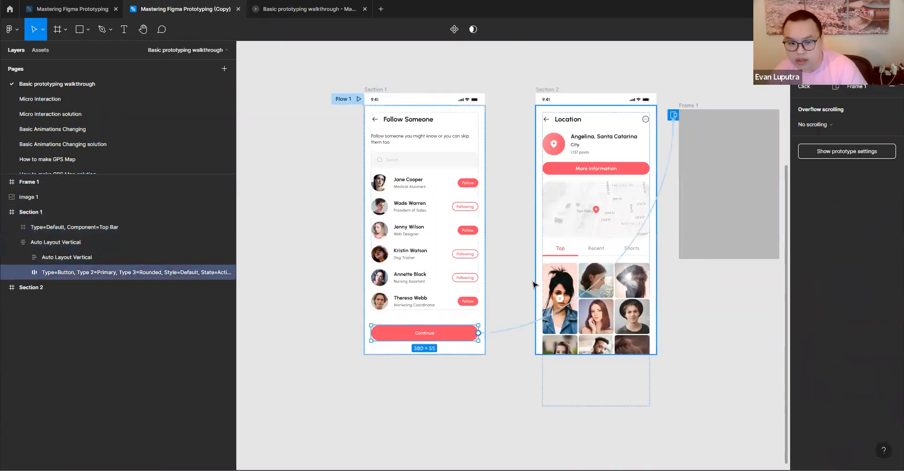
{"action": "left_click_drag", "start_coordinate": [674, 115], "coordinate": [593, 123]}
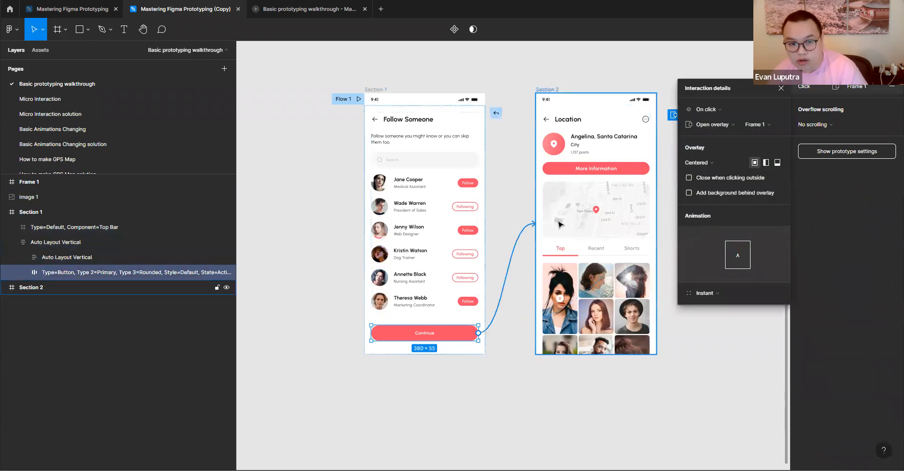
- Set the Continue button's on-click interaction to navigate to Section 2 with a Dissolve animation
{"action": "left_click", "coordinate": [721, 110]}
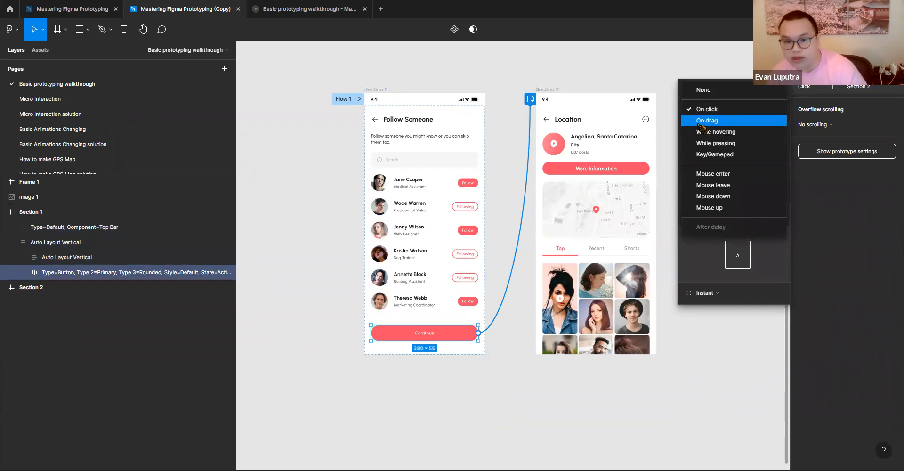
{"action": "left_click", "coordinate": [706, 109]}
{"action": "left_click", "coordinate": [713, 163]}
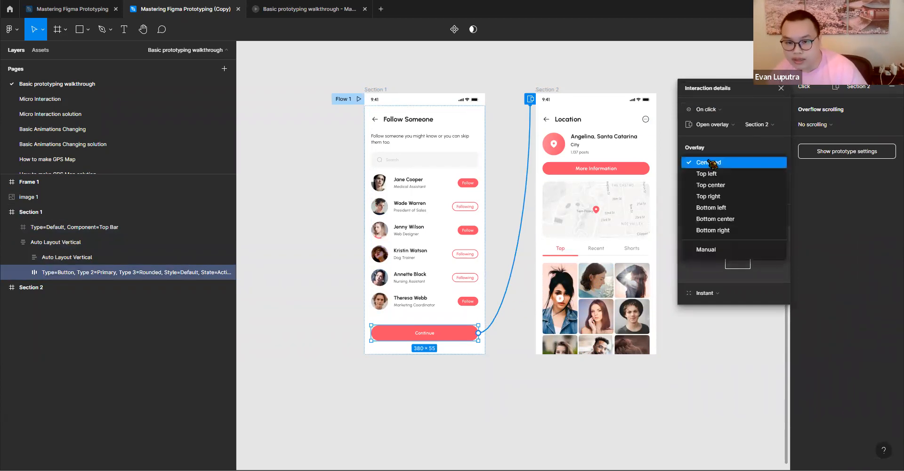
{"action": "left_click", "coordinate": [719, 125]}
{"action": "left_click", "coordinate": [720, 125]}
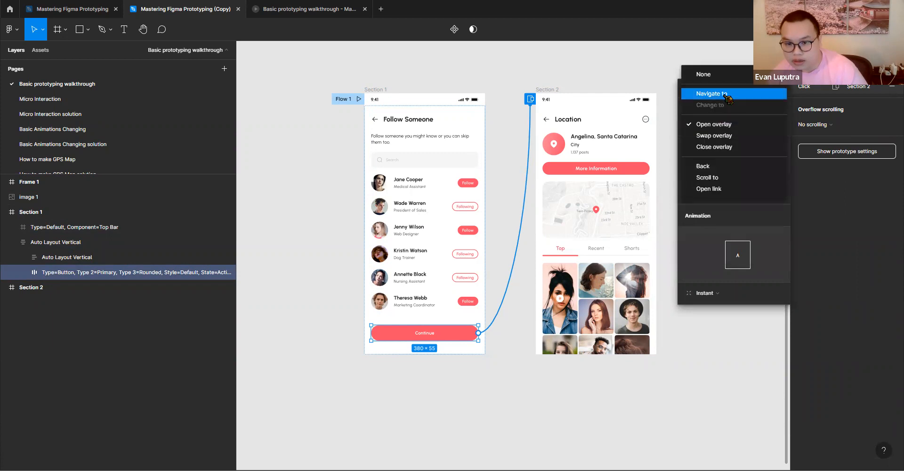
{"action": "left_click", "coordinate": [712, 94]}
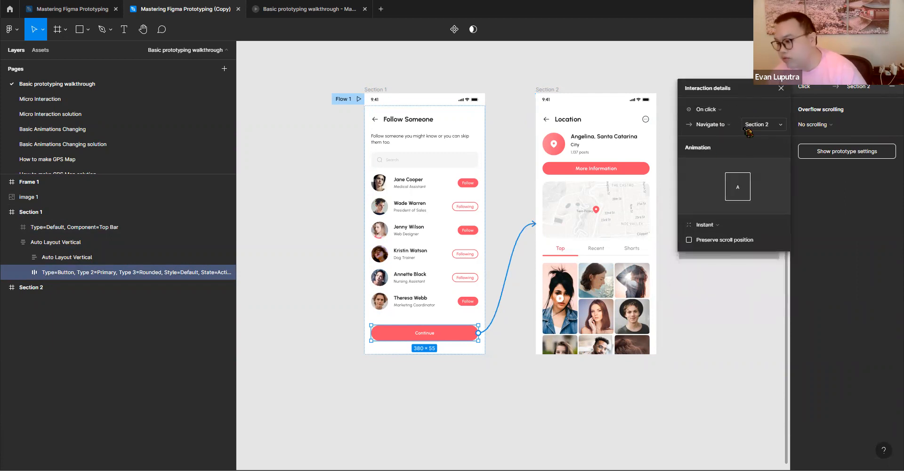
{"action": "left_click", "coordinate": [716, 225]}
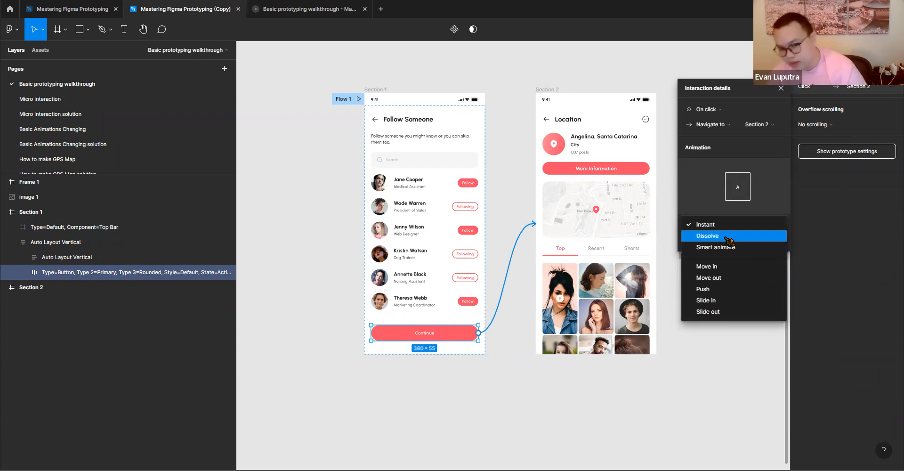
{"action": "left_click", "coordinate": [728, 240]}
- Preview the Dissolve transition from the Follow Someone screen to the Location screen in the prototype
{"action": "left_click", "coordinate": [263, 6]}
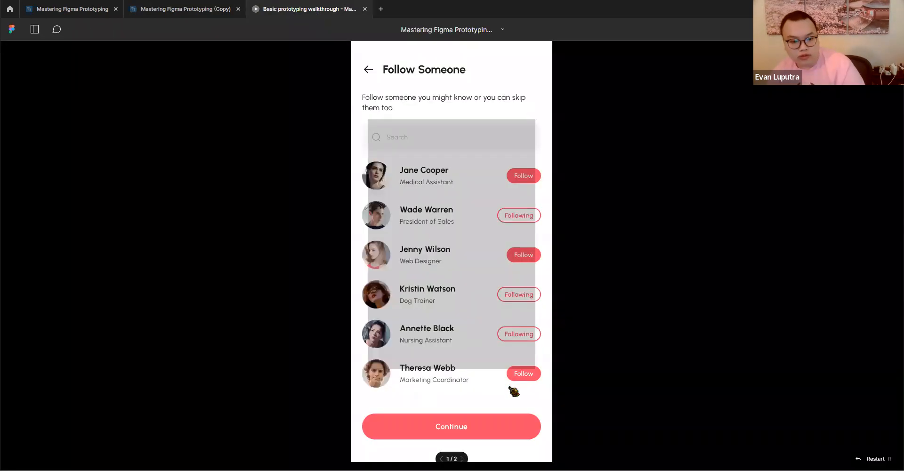
{"action": "left_click", "coordinate": [483, 426]}
{"action": "left_click", "coordinate": [481, 426]}
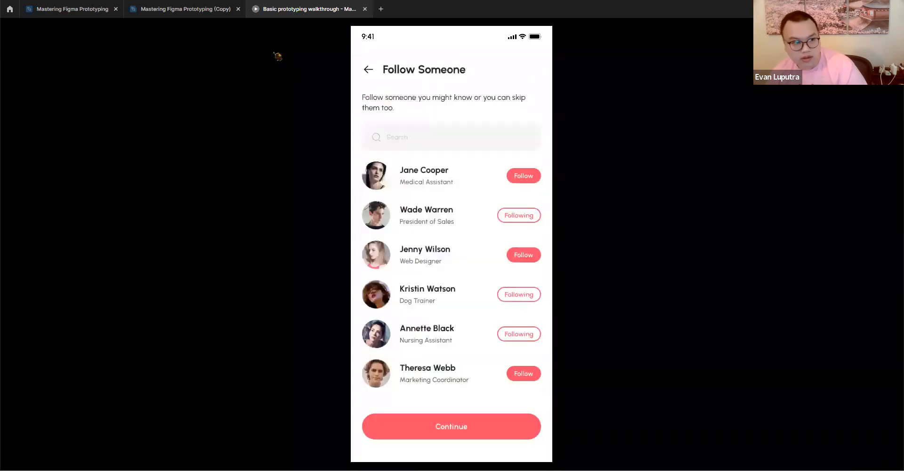
{"action": "left_click", "coordinate": [502, 422]}
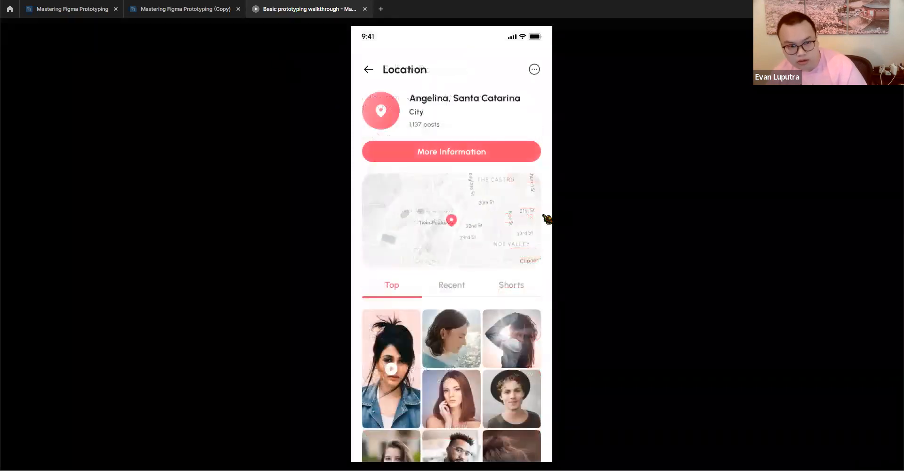
{"action": "left_click_drag", "start_coordinate": [482, 424], "coordinate": [428, 190]}
{"action": "left_click_drag", "start_coordinate": [489, 423], "coordinate": [426, 220]}
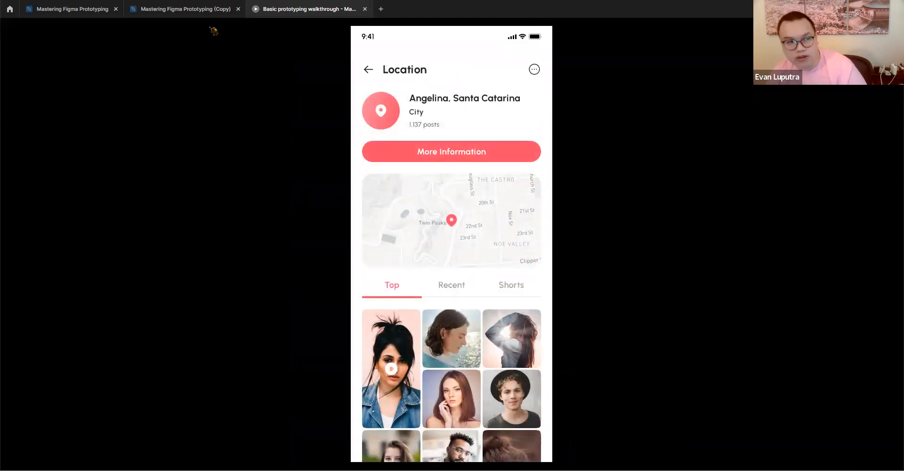
- Return to the design file and change the Continue interaction's animation to Smart animate
{"action": "left_click", "coordinate": [182, 14]}
{"action": "left_click", "coordinate": [708, 225]}
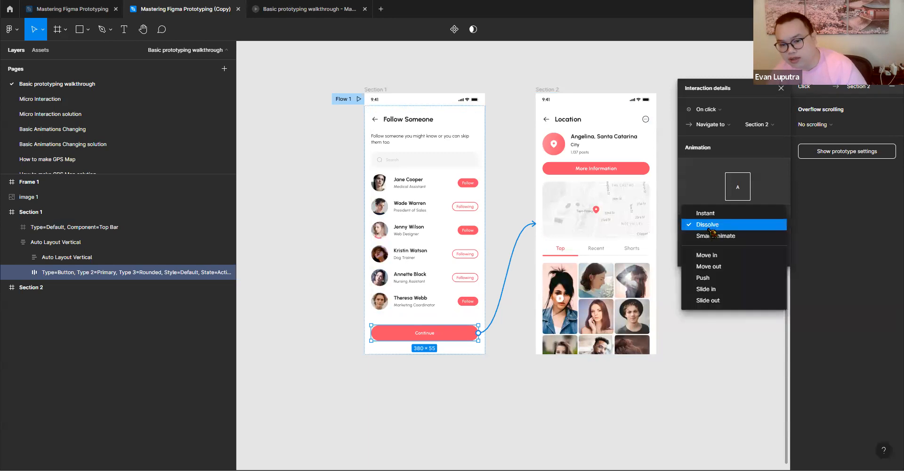
{"action": "left_click", "coordinate": [715, 236]}
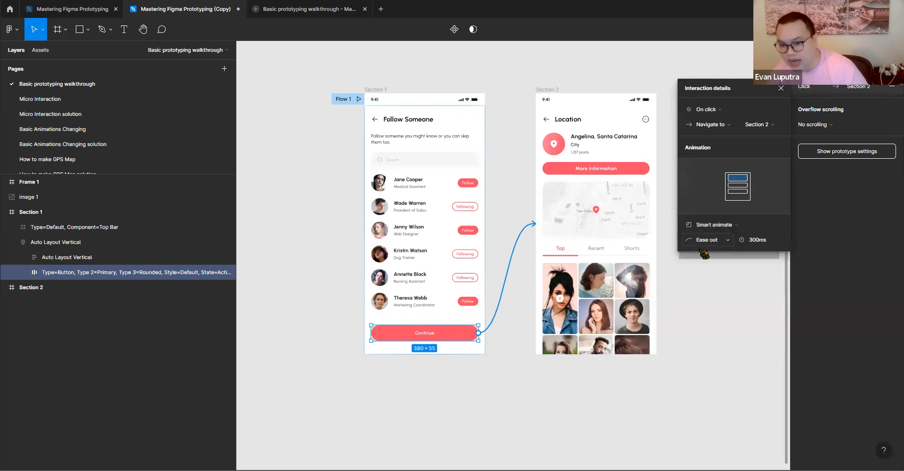
- Play the Smart animate transition repeatedly in the prototype preview, restarting the flow each time, and return to the design file
{"action": "left_click", "coordinate": [306, 8]}
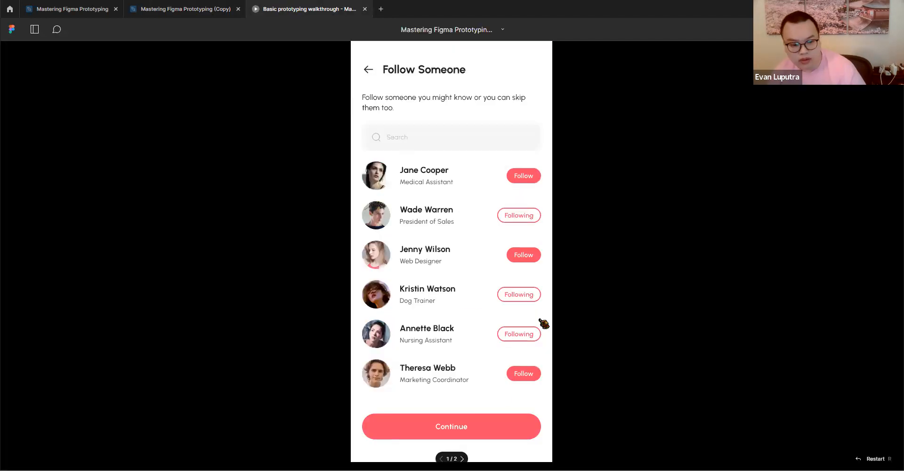
{"action": "left_click", "coordinate": [501, 422]}
{"action": "left_click", "coordinate": [469, 419]}
{"action": "key", "text": "r"}
{"action": "left_click", "coordinate": [464, 419]}
{"action": "key", "text": "r"}
{"action": "left_click", "coordinate": [464, 424]}
{"action": "key", "text": "r"}
{"action": "left_click", "coordinate": [452, 420]}
{"action": "key", "text": "r"}
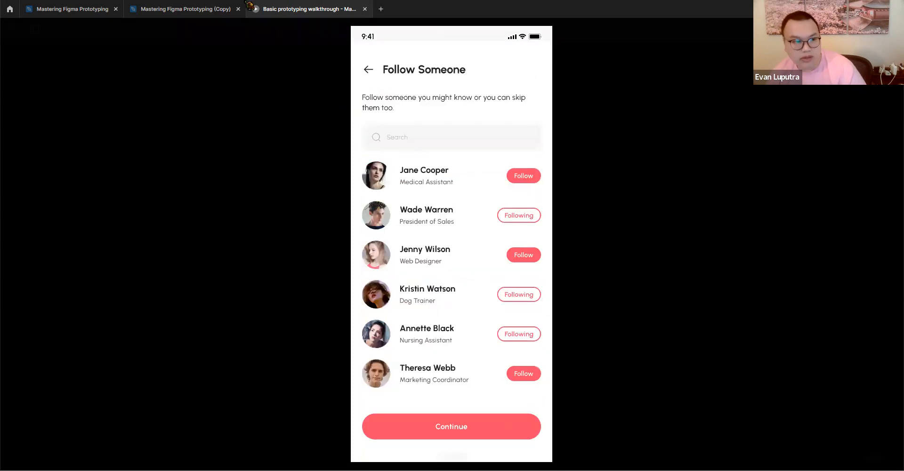
{"action": "left_click", "coordinate": [226, 7]}
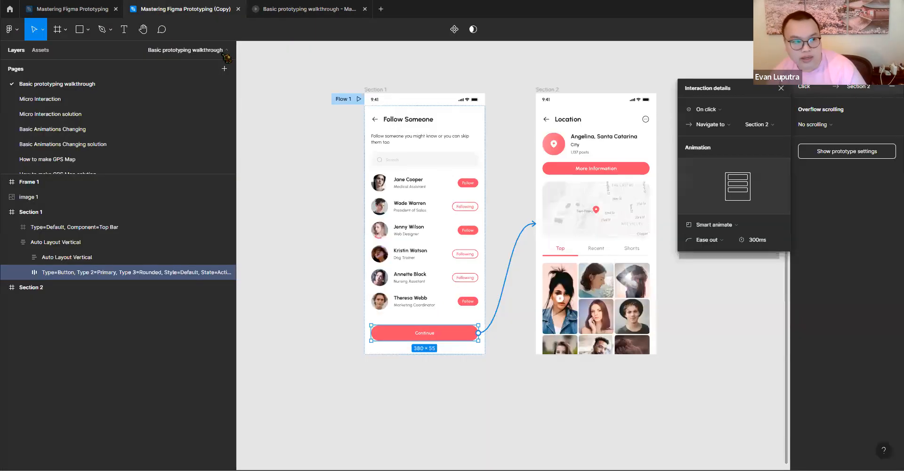
{"action": "left_click", "coordinate": [716, 239]}
{"action": "left_click", "coordinate": [666, 382]}
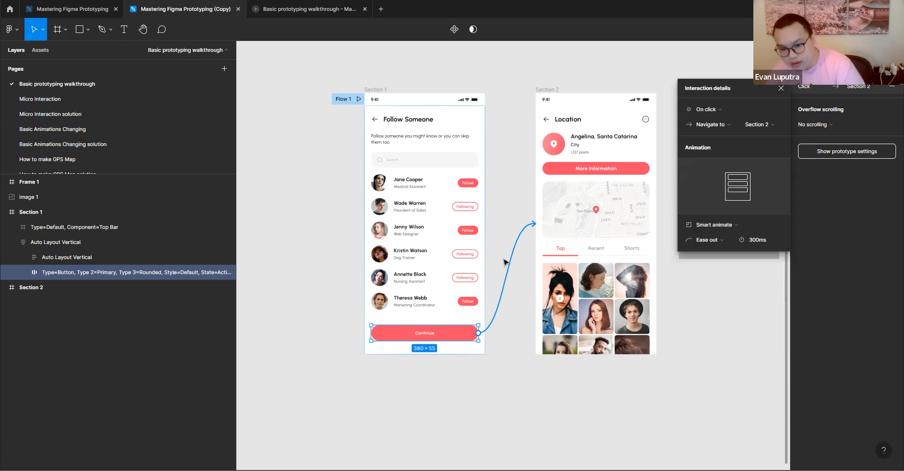
{"action": "left_click", "coordinate": [732, 228]}
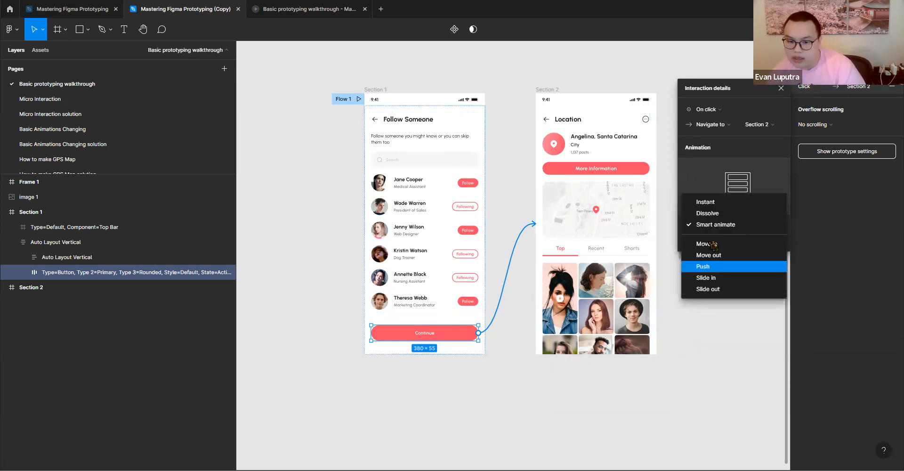
{"action": "left_click", "coordinate": [730, 226]}
{"action": "left_click", "coordinate": [717, 241]}
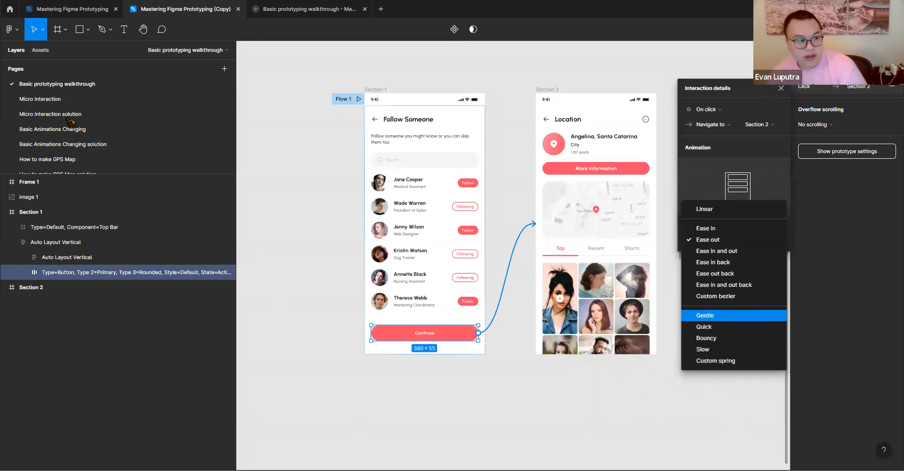
- Open the Micro Interaction page and look over its two screens and the separate Follow and More information buttons
{"action": "left_click", "coordinate": [59, 99]}
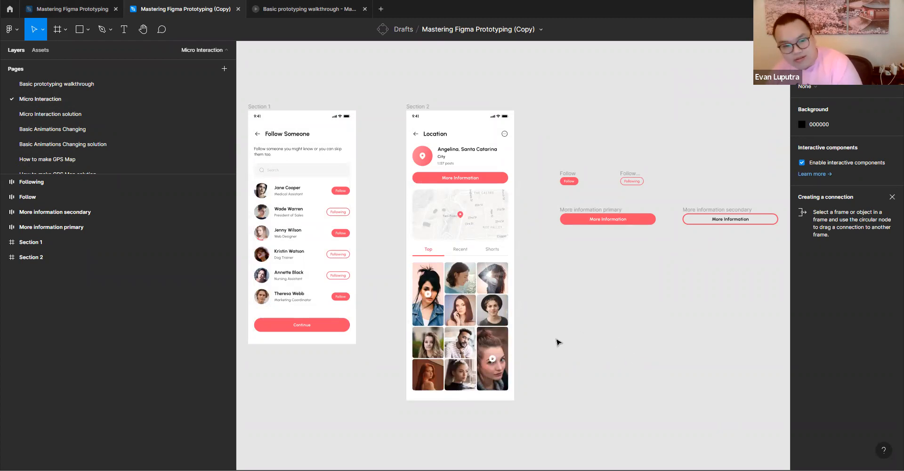
{"action": "scroll", "coordinate": [438, 319], "scroll_direction": "left", "scroll_amount": 5}
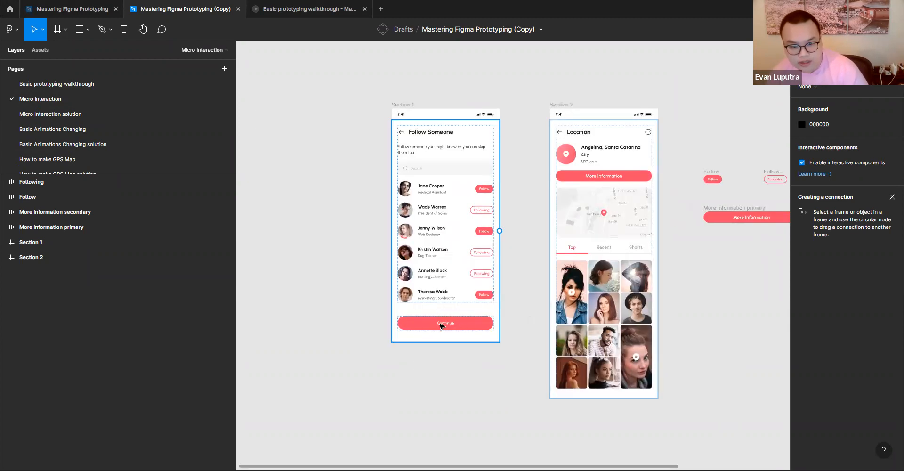
{"action": "scroll", "coordinate": [468, 325], "scroll_direction": "right", "scroll_amount": 2}
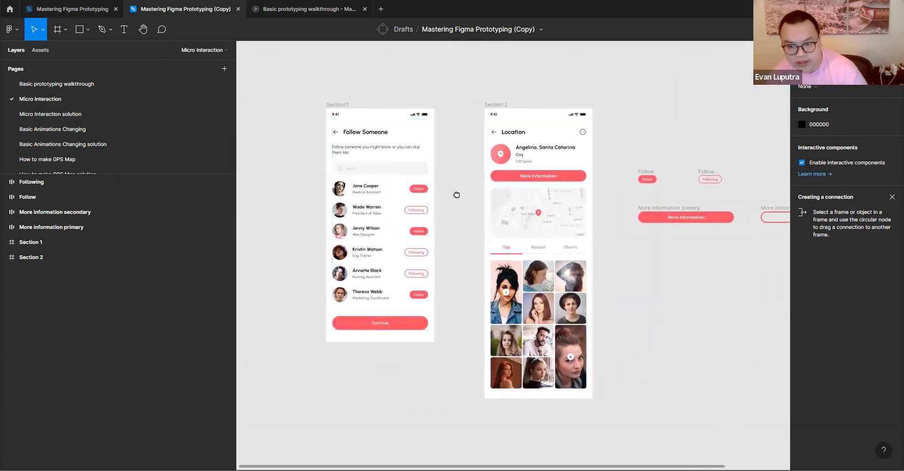
{"action": "scroll", "coordinate": [456, 196], "scroll_direction": "right", "scroll_amount": 4}
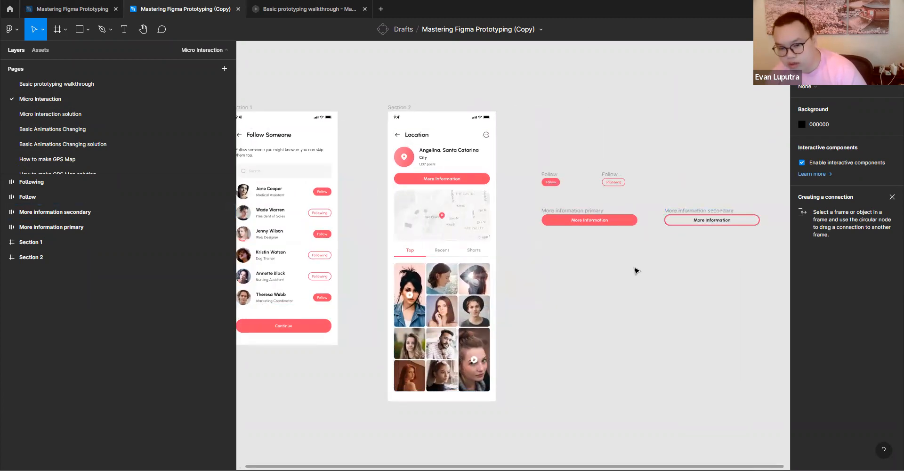
{"action": "scroll", "coordinate": [438, 259], "scroll_direction": "left", "scroll_amount": 1}
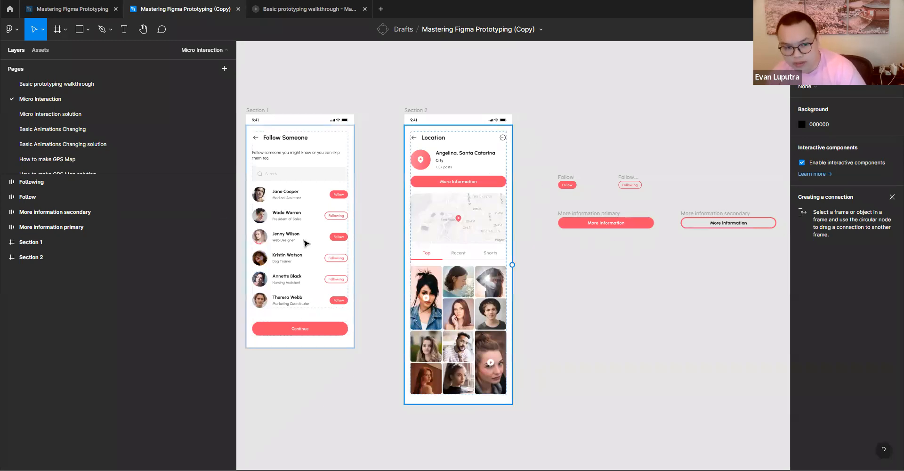
{"action": "scroll", "coordinate": [346, 246], "scroll_direction": "left", "scroll_amount": 2}
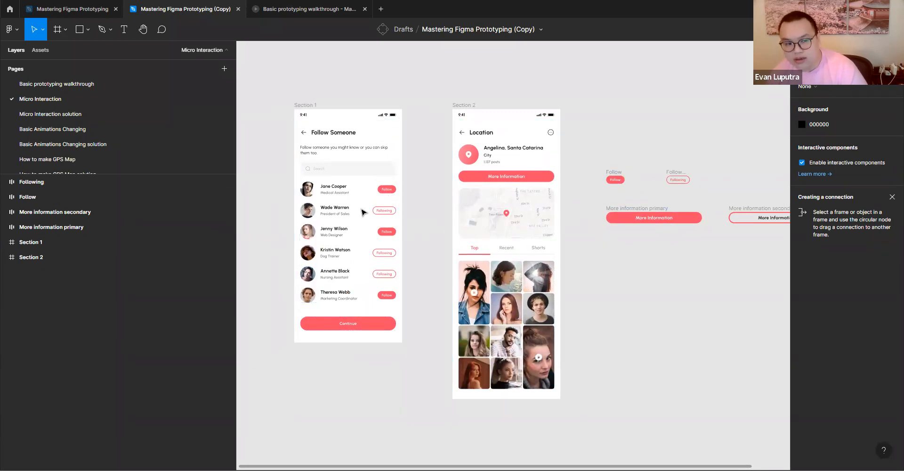
{"action": "left_click_drag", "start_coordinate": [605, 194], "coordinate": [728, 164]}
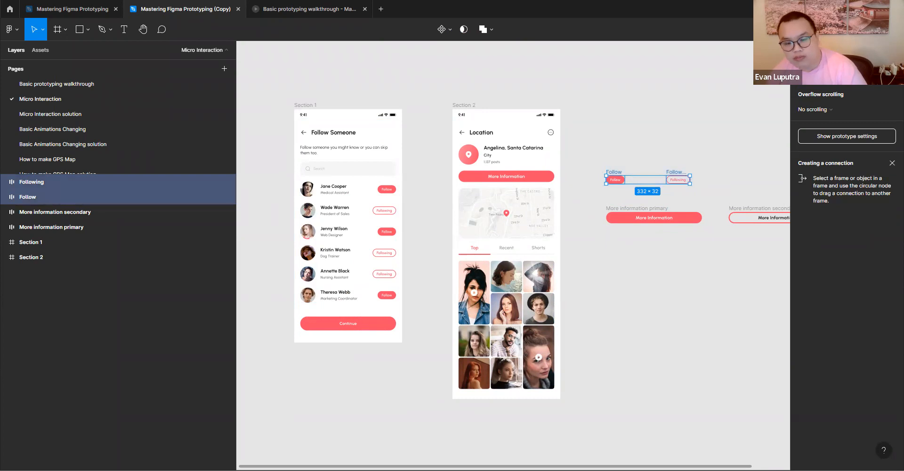
{"action": "left_click", "coordinate": [451, 29]}
{"action": "left_click", "coordinate": [675, 126]}
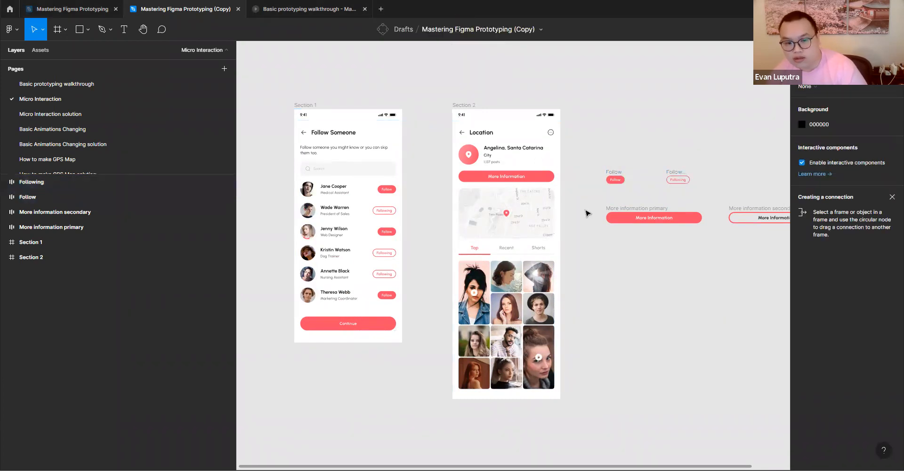
- Turn the standalone Follow and Following buttons into two separate components using Create multiple components
{"action": "left_click_drag", "start_coordinate": [602, 196], "coordinate": [716, 162]}
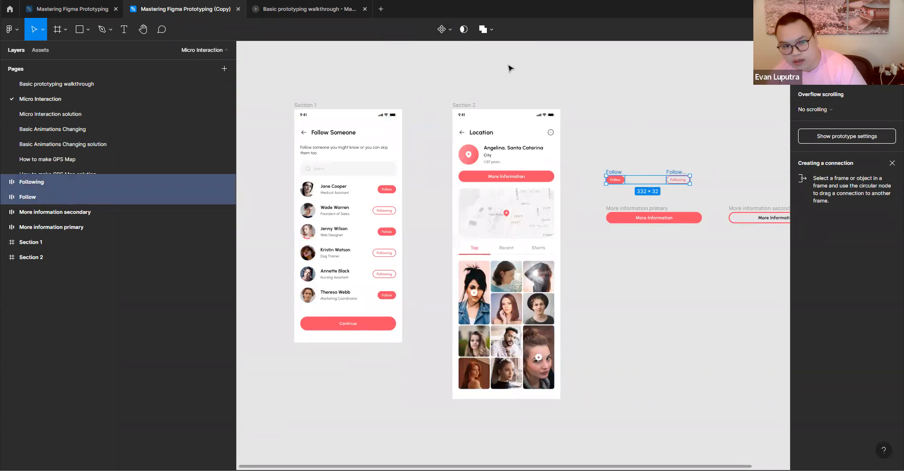
{"action": "left_click", "coordinate": [443, 29]}
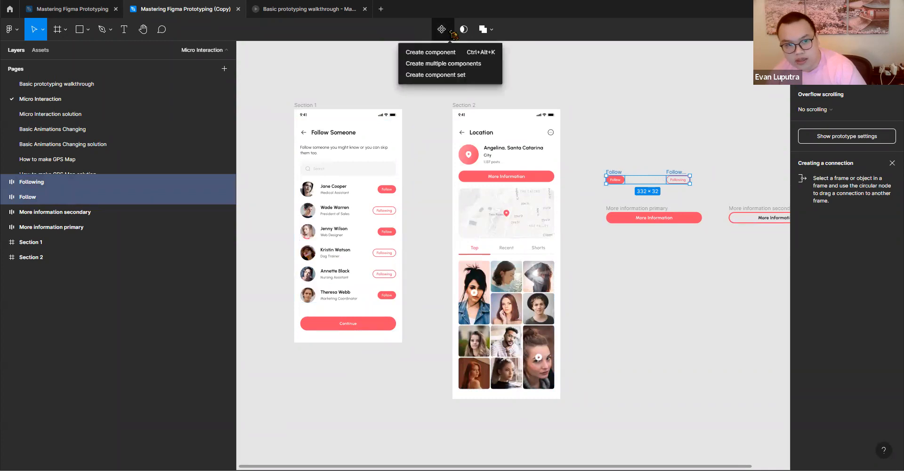
{"action": "left_click", "coordinate": [445, 63]}
{"action": "left_click", "coordinate": [706, 142]}
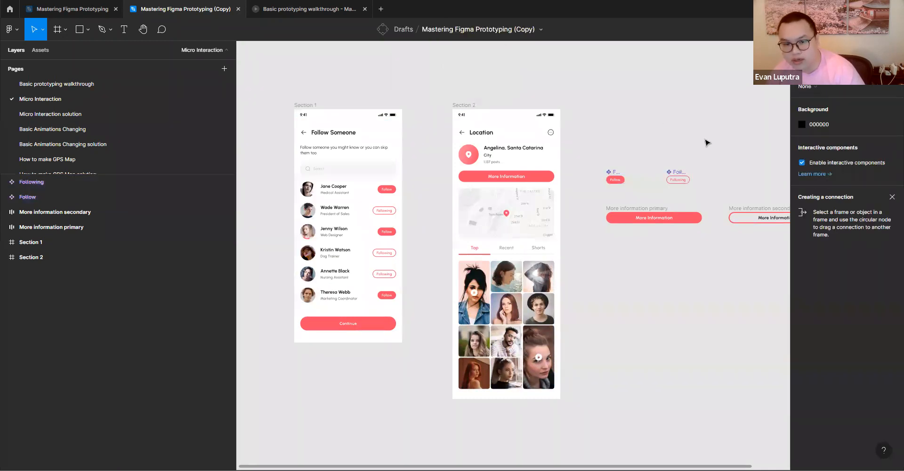
- Combine the Follow and Following components as variants of a single component set
{"action": "scroll", "coordinate": [602, 165], "scroll_direction": "up", "scroll_amount": 5}
{"action": "scroll", "coordinate": [612, 169], "scroll_direction": "up", "scroll_amount": 2}
{"action": "left_click", "coordinate": [601, 167]}
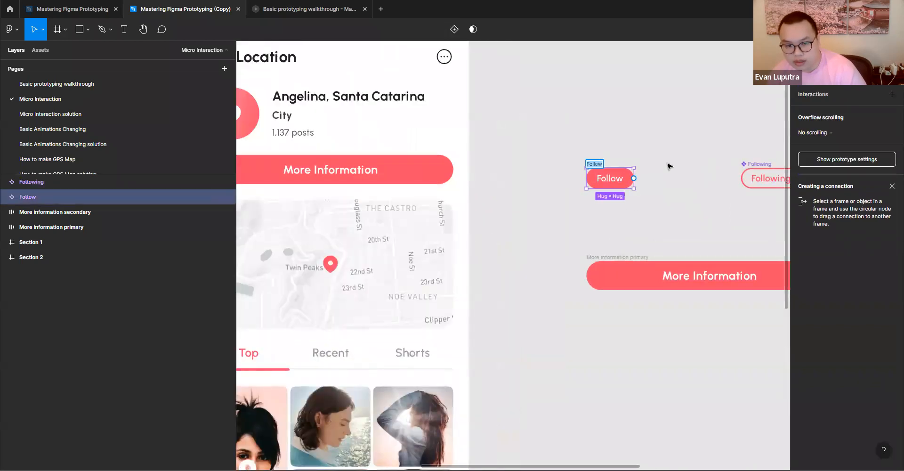
{"action": "left_click", "coordinate": [607, 211]}
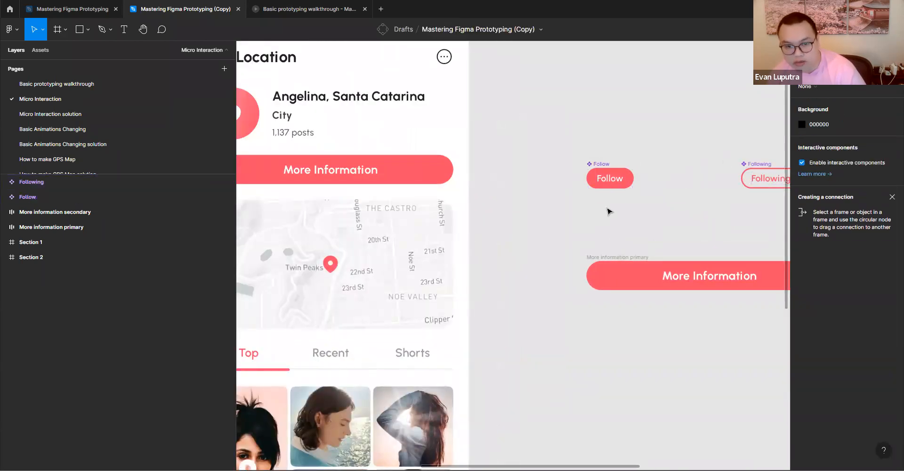
{"action": "scroll", "coordinate": [583, 219], "scroll_direction": "down", "scroll_amount": 2}
{"action": "scroll", "coordinate": [583, 219], "scroll_direction": "down", "scroll_amount": 2}
{"action": "left_click_drag", "start_coordinate": [554, 223], "coordinate": [772, 167]}
{"action": "left_click", "coordinate": [806, 50]}
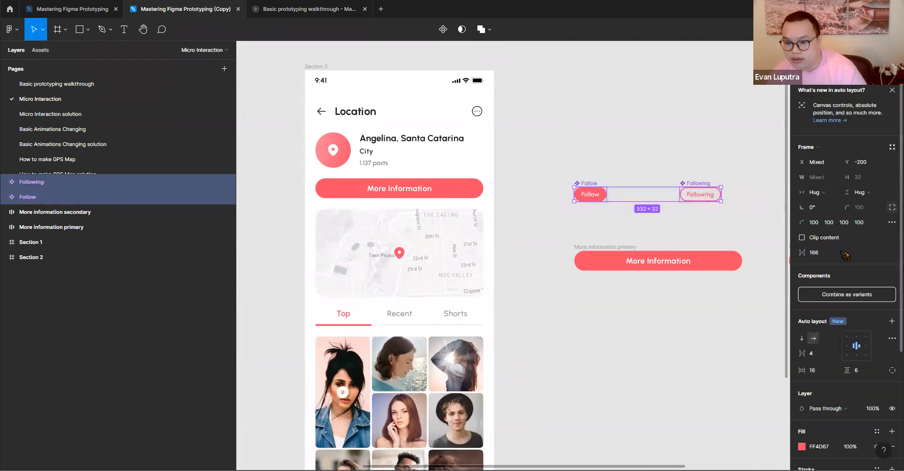
{"action": "left_click", "coordinate": [850, 295]}
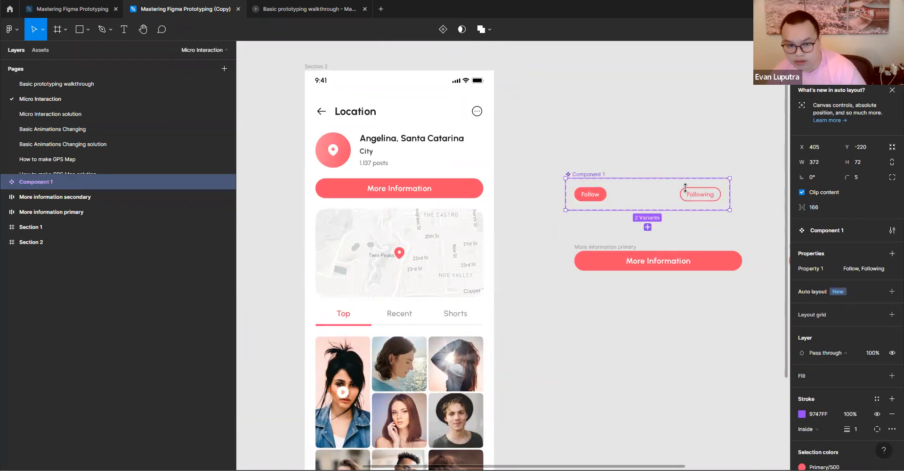
- Rename the new component set as Follow button and move it slightly up and to the right
{"action": "double_click", "coordinate": [595, 174]}
{"action": "type", "text": "Follow button"}
{"action": "key", "text": "Return"}
{"action": "left_click", "coordinate": [688, 135]}
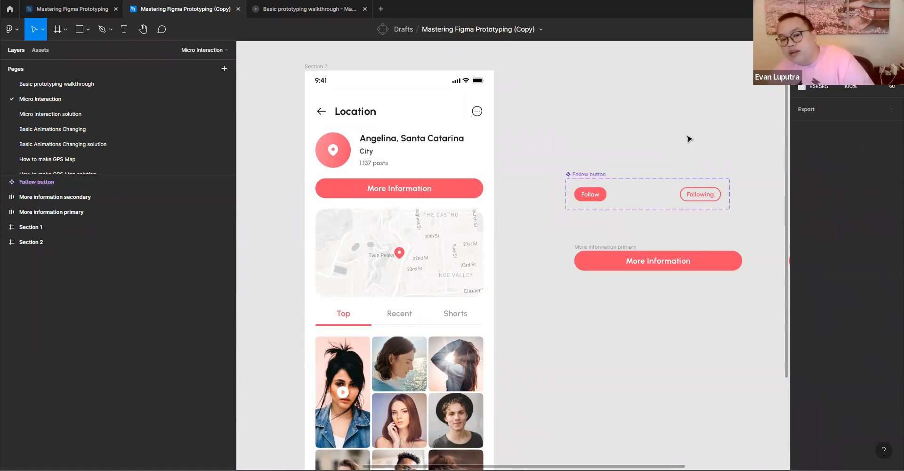
{"action": "left_click_drag", "start_coordinate": [602, 174], "coordinate": [608, 164]}
- Link the Follow variant to the Following variant with an on-click Change to interaction using Instant animation
{"action": "left_click", "coordinate": [605, 188]}
{"action": "key", "text": "shift+e"}
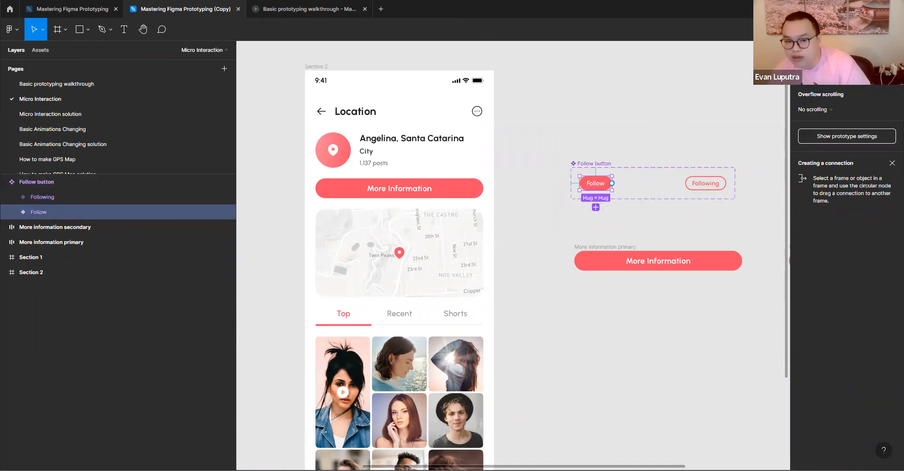
{"action": "left_click_drag", "start_coordinate": [613, 187], "coordinate": [692, 188]}
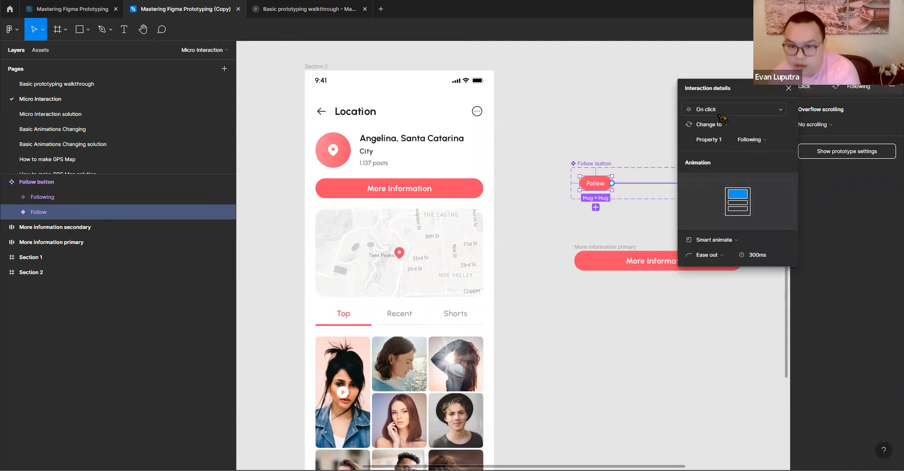
{"action": "left_click", "coordinate": [715, 240]}
{"action": "left_click", "coordinate": [704, 214]}
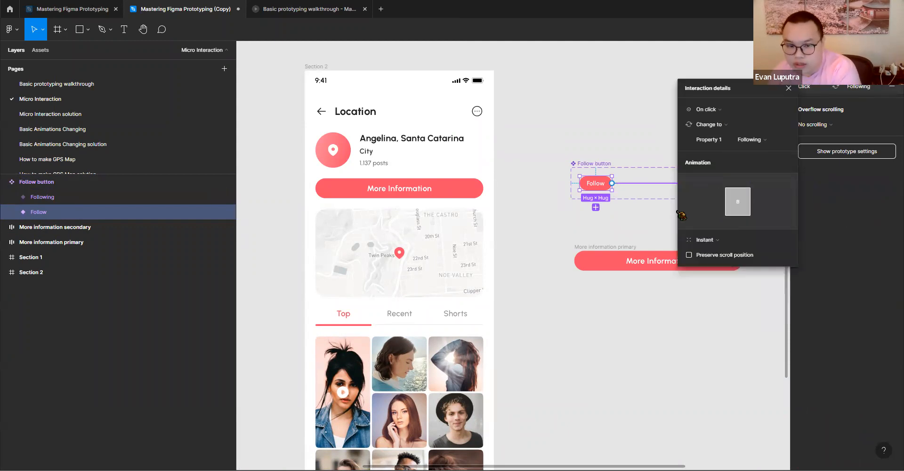
- Link the Following variant back to the Follow variant with an on-click Change to interaction using Instant animation
{"action": "left_click", "coordinate": [620, 237]}
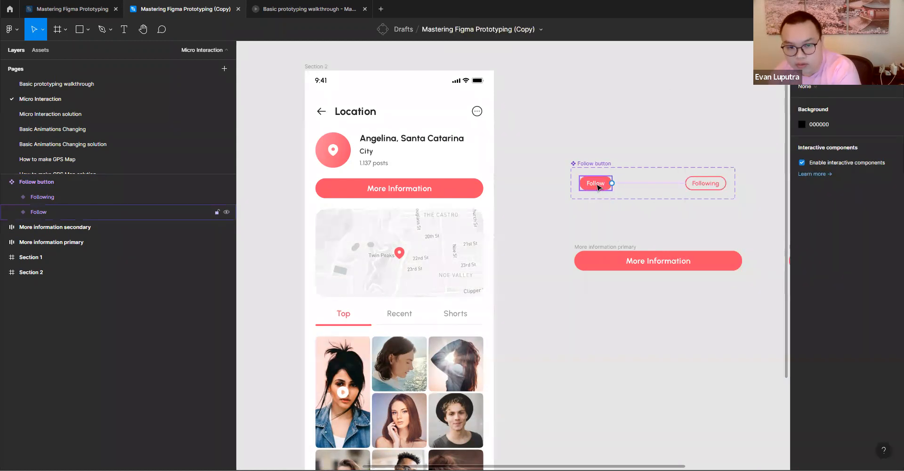
{"action": "left_click", "coordinate": [711, 188]}
{"action": "left_click_drag", "start_coordinate": [726, 183], "coordinate": [613, 184]}
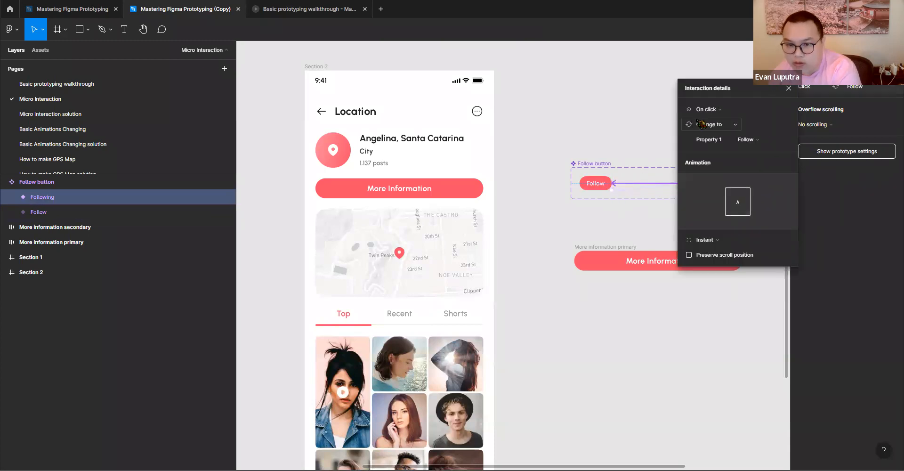
{"action": "left_click", "coordinate": [588, 219]}
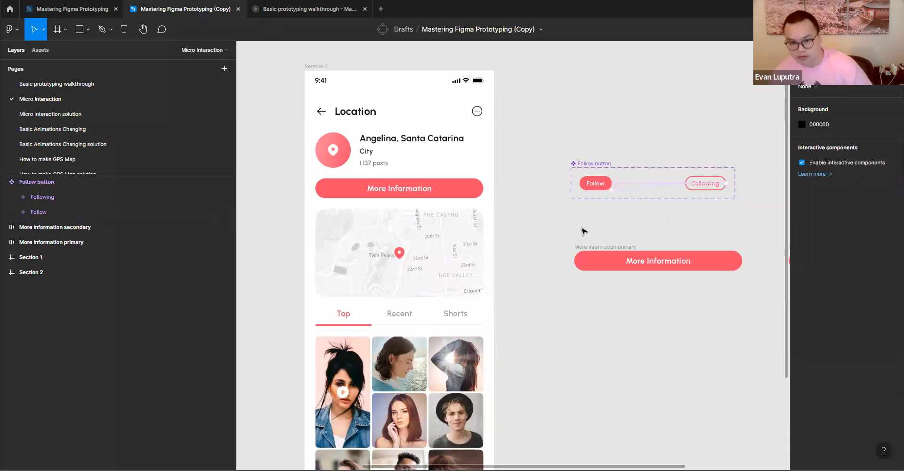
- Present the Section 1 frame as a prototype and close the older Basic prototyping walkthrough preview
{"action": "scroll", "coordinate": [652, 222], "scroll_direction": "left", "scroll_amount": 5}
{"action": "scroll", "coordinate": [455, 183], "scroll_direction": "down", "scroll_amount": 3}
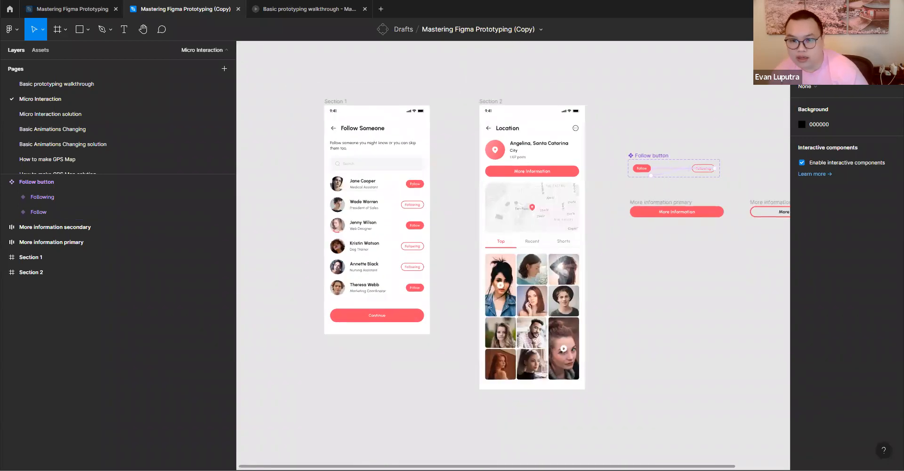
{"action": "left_click", "coordinate": [341, 108]}
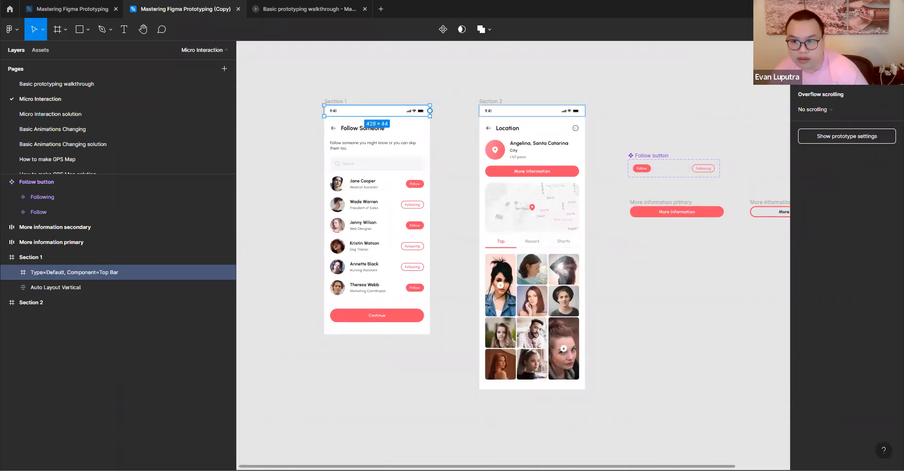
{"action": "left_click", "coordinate": [441, 88]}
{"action": "left_click", "coordinate": [334, 102]}
{"action": "left_click", "coordinate": [860, 29]}
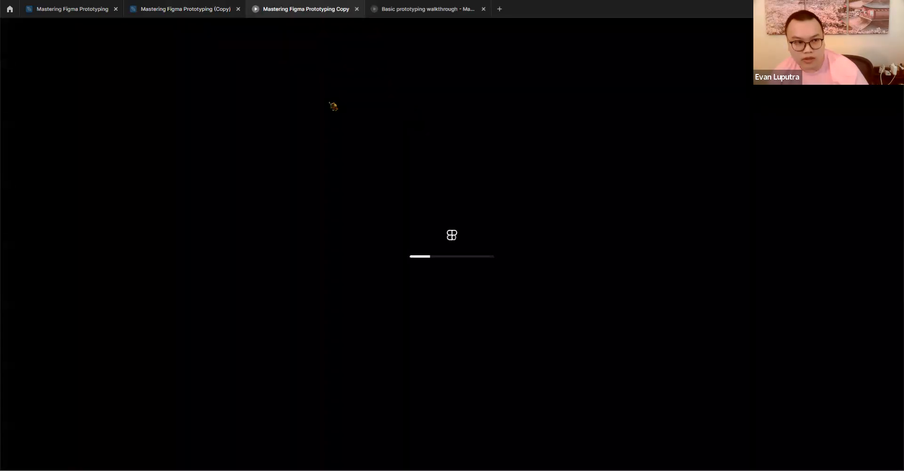
{"action": "left_click", "coordinate": [483, 9]}
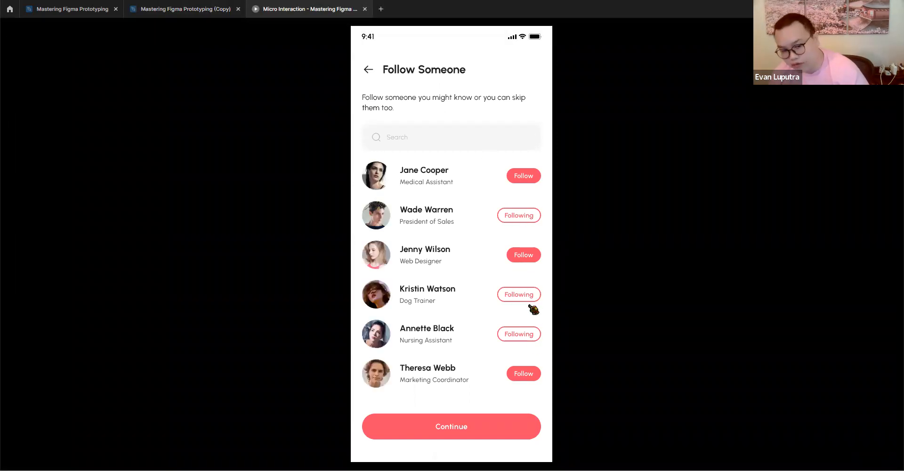
- Back in the design file, replace the static button in Section 1's first account row with an instance of the Follow variant
{"action": "left_click", "coordinate": [171, 16]}
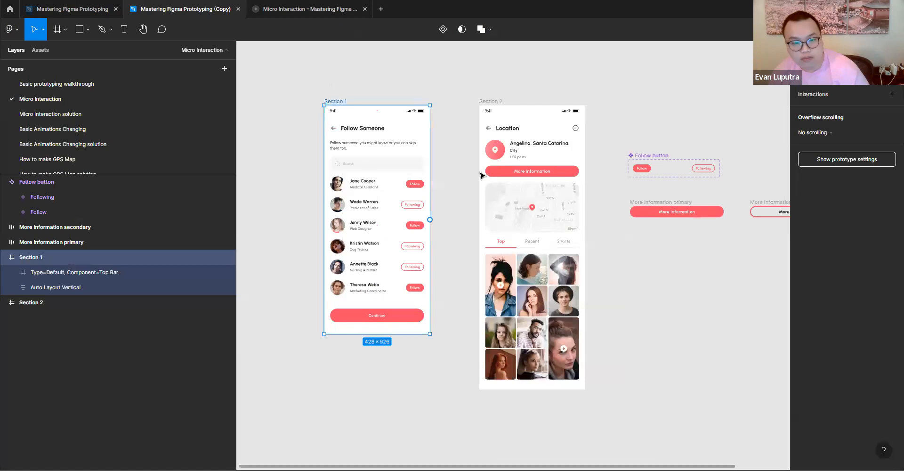
{"action": "left_click", "coordinate": [647, 171]}
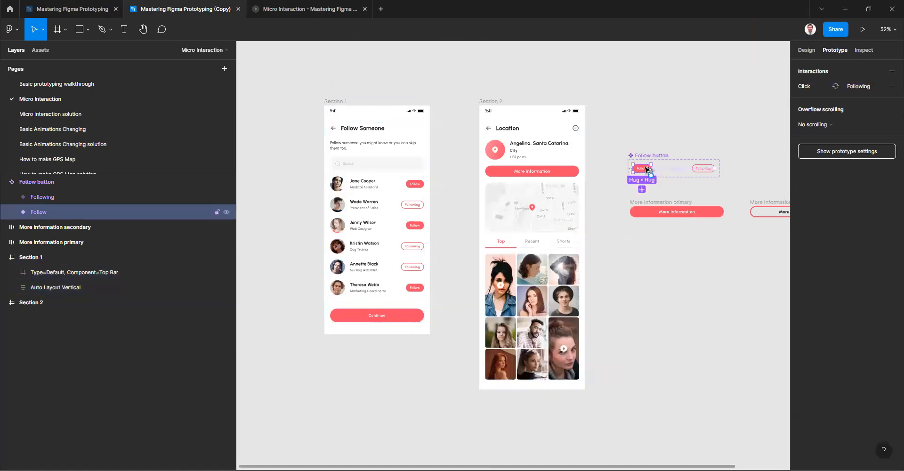
{"action": "left_click_drag", "start_coordinate": [645, 171], "coordinate": [409, 190]}
{"action": "left_click", "coordinate": [605, 231]}
{"action": "left_click", "coordinate": [447, 196]}
{"action": "left_click", "coordinate": [420, 188]}
{"action": "double_click", "coordinate": [420, 189]}
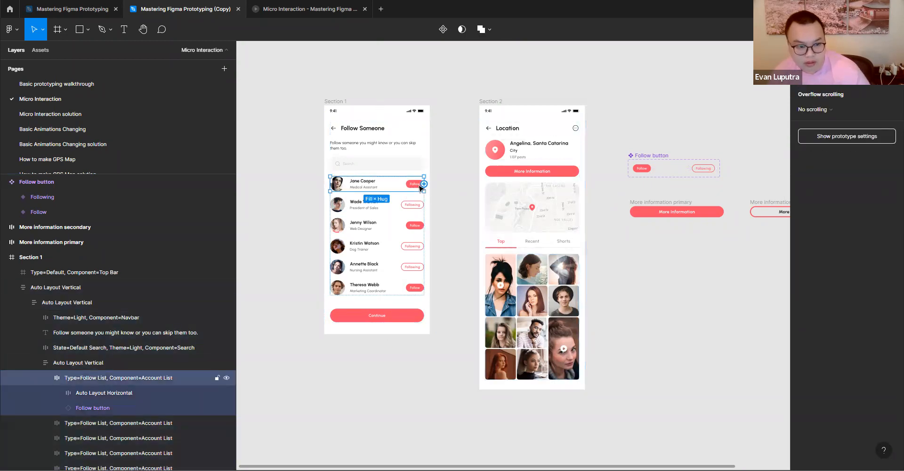
- Duplicate the Follow button instance into the second account row and delete that row's old Following button
{"action": "left_click", "coordinate": [415, 189]}
{"action": "left_click_drag", "start_coordinate": [409, 185], "coordinate": [409, 206], "text": "alt"}
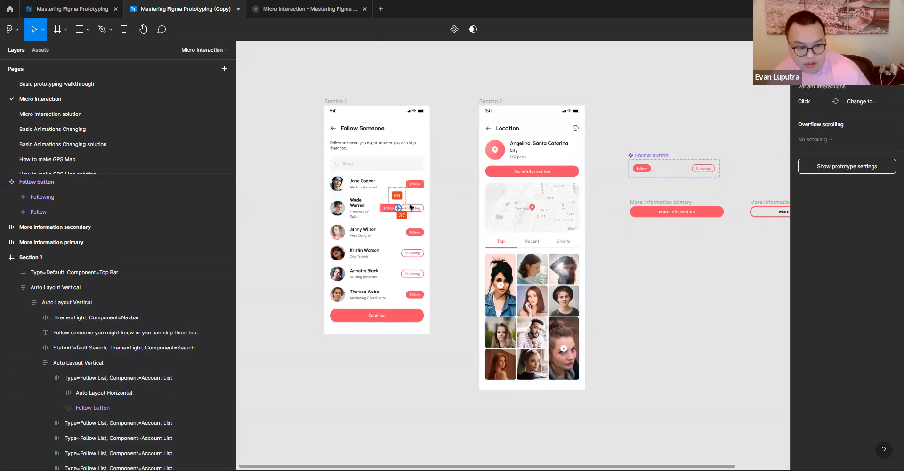
{"action": "left_click", "coordinate": [417, 210]}
{"action": "key", "text": "Delete"}
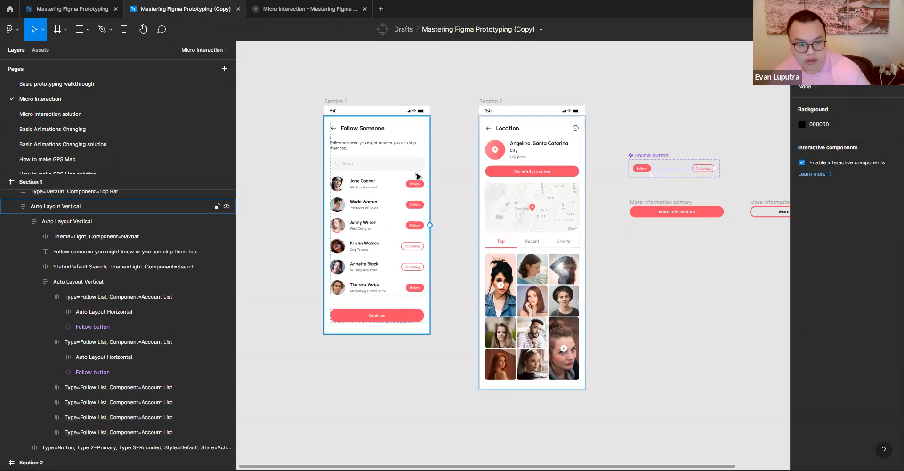
- Test the follow buttons of the first two account rows in the prototype preview by toggling them repeatedly between Follow and Following
{"action": "left_click", "coordinate": [398, 348]}
{"action": "left_click", "coordinate": [310, 10]}
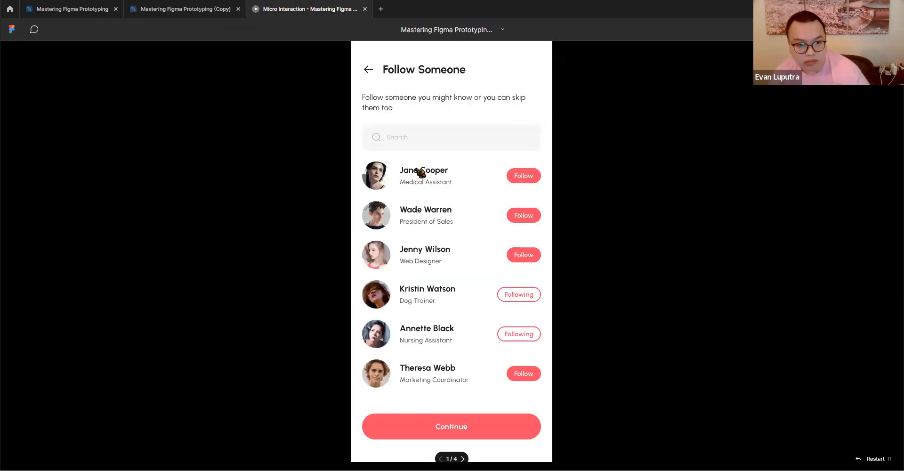
{"action": "left_click", "coordinate": [529, 177]}
{"action": "left_click", "coordinate": [523, 219]}
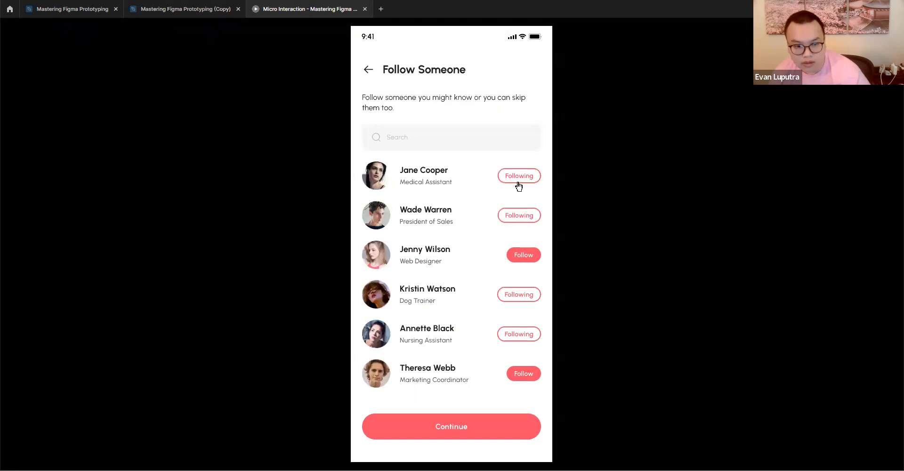
{"action": "left_click", "coordinate": [519, 186]}
{"action": "left_click", "coordinate": [519, 216]}
{"action": "left_click", "coordinate": [518, 183]}
{"action": "left_click", "coordinate": [516, 216]}
{"action": "left_click", "coordinate": [520, 186]}
{"action": "left_click", "coordinate": [516, 218]}
{"action": "left_click", "coordinate": [519, 182]}
{"action": "left_click", "coordinate": [520, 218]}
{"action": "left_click", "coordinate": [517, 186]}
{"action": "left_click", "coordinate": [517, 216]}
{"action": "left_click", "coordinate": [519, 187]}
{"action": "left_click", "coordinate": [518, 218]}
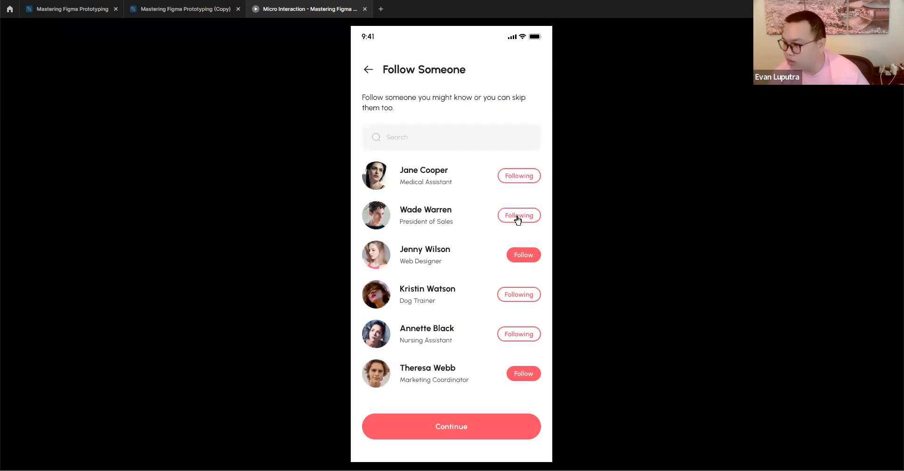
{"action": "left_click", "coordinate": [518, 180]}
{"action": "left_click", "coordinate": [513, 216]}
{"action": "left_click", "coordinate": [517, 177]}
{"action": "left_click", "coordinate": [519, 218]}
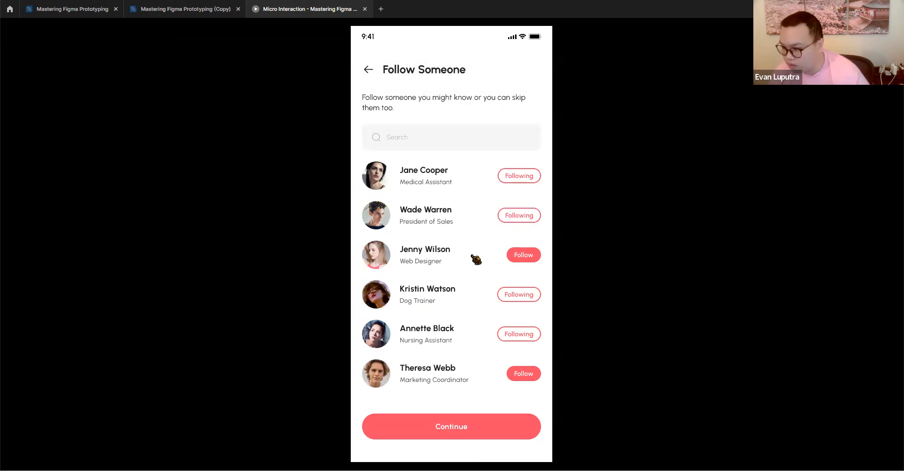
{"action": "left_click", "coordinate": [517, 172]}
{"action": "left_click", "coordinate": [509, 221]}
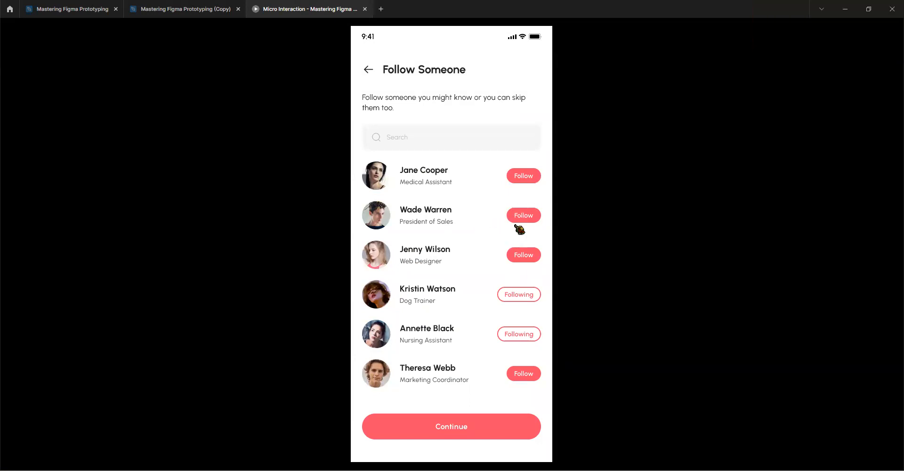
- Return to the design file and place an instance of the Follow variant on the canvas just below and left of the component set
{"action": "left_click", "coordinate": [209, 9]}
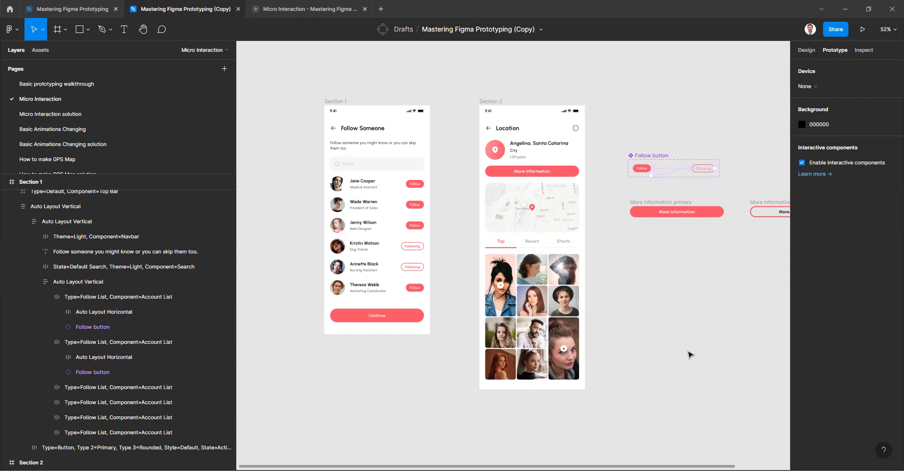
{"action": "left_click", "coordinate": [649, 172]}
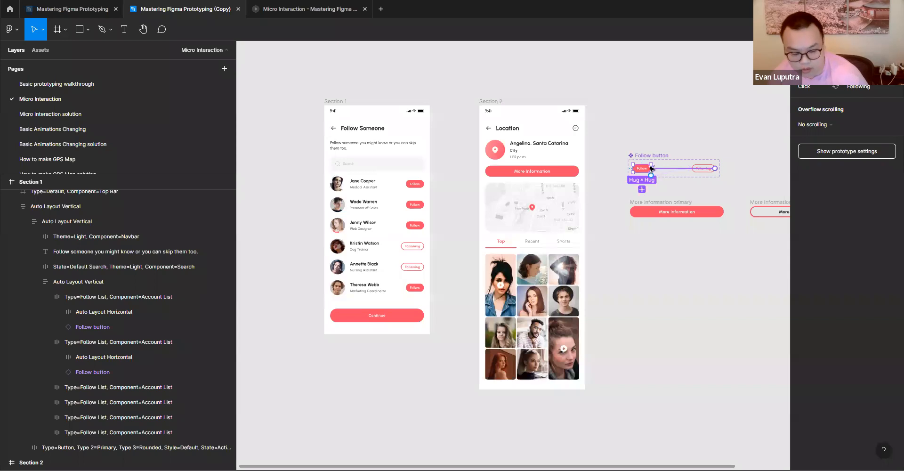
{"action": "left_click_drag", "start_coordinate": [645, 171], "coordinate": [617, 203]}
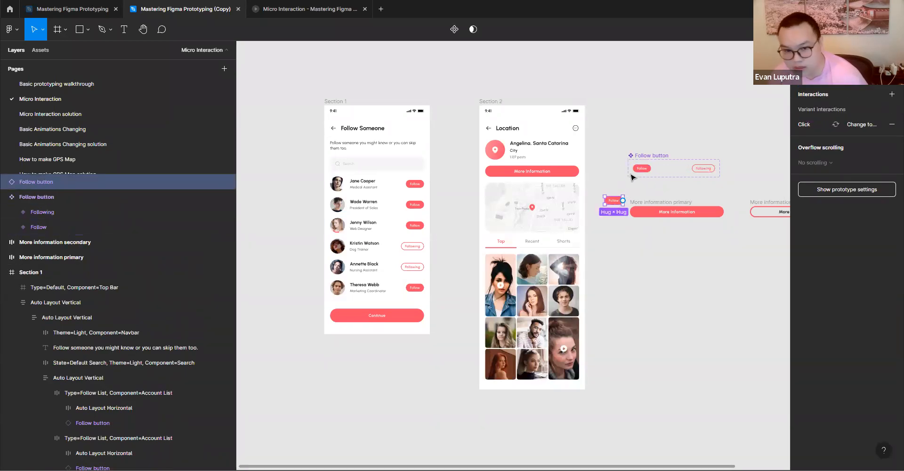
{"action": "left_click", "coordinate": [645, 170]}
{"action": "left_click", "coordinate": [631, 255]}
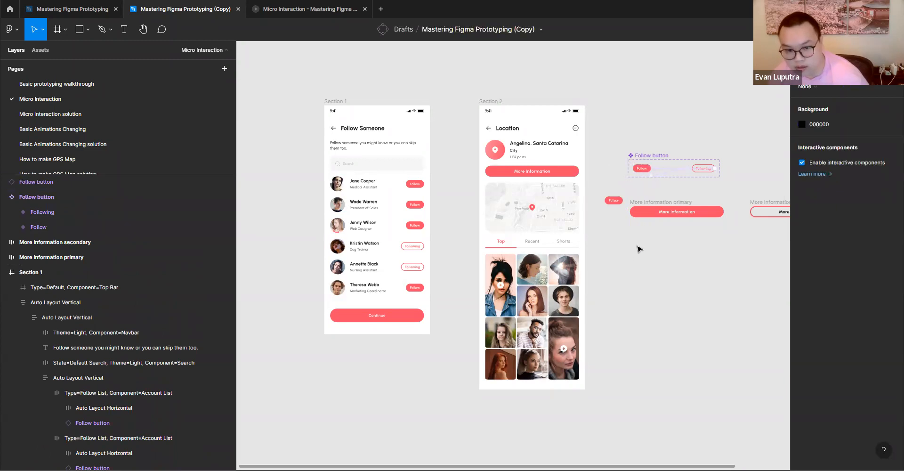
{"action": "key", "text": "ctrl+v"}
{"action": "left_click_drag", "start_coordinate": [643, 170], "coordinate": [624, 191]}
{"action": "key", "text": "ctrl+z"}
{"action": "key", "text": "ctrl+z"}
- Place a second instance of the Follow variant on the canvas, slightly above and left of the first loose instance
{"action": "left_click", "coordinate": [642, 168]}
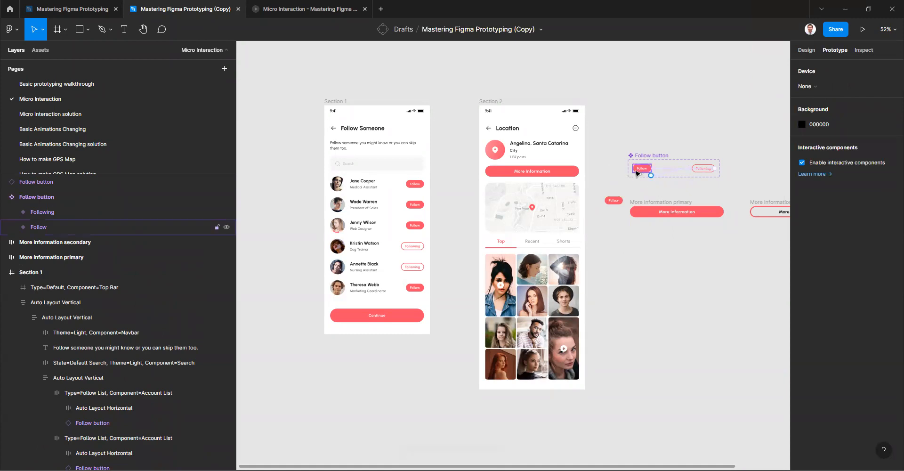
{"action": "left_click_drag", "start_coordinate": [641, 172], "coordinate": [603, 189]}
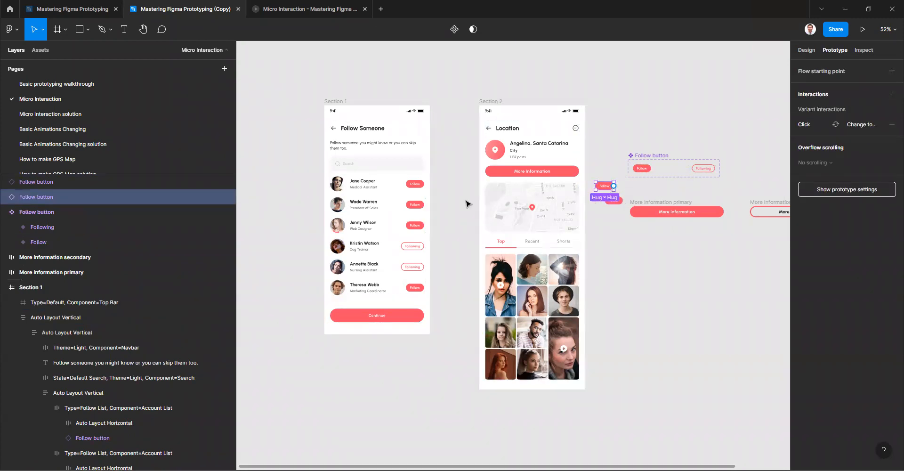
- Compare the Follow button component set with its loose instances and inspect the set's design properties
{"action": "scroll", "coordinate": [615, 189], "scroll_direction": "up", "scroll_amount": 3}
{"action": "scroll", "coordinate": [612, 193], "scroll_direction": "up", "scroll_amount": 2}
{"action": "left_click", "coordinate": [662, 168]}
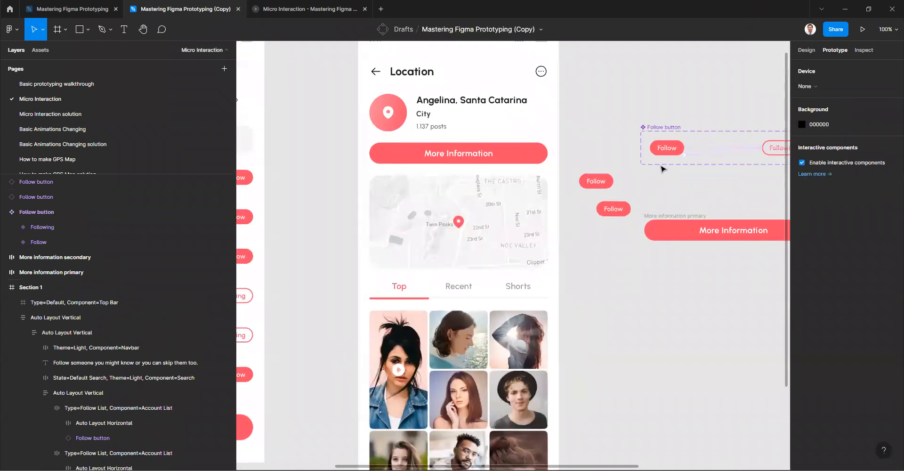
{"action": "left_click", "coordinate": [624, 88]}
{"action": "scroll", "coordinate": [638, 174], "scroll_direction": "up", "scroll_amount": 1}
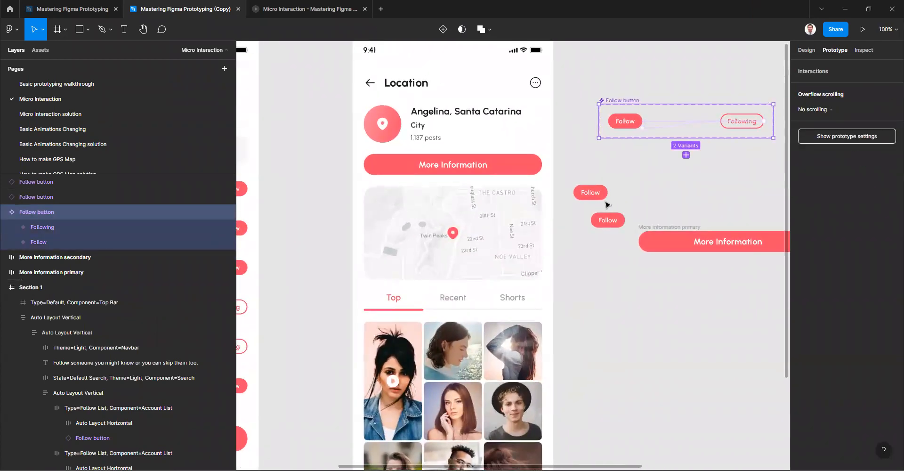
{"action": "left_click", "coordinate": [588, 191]}
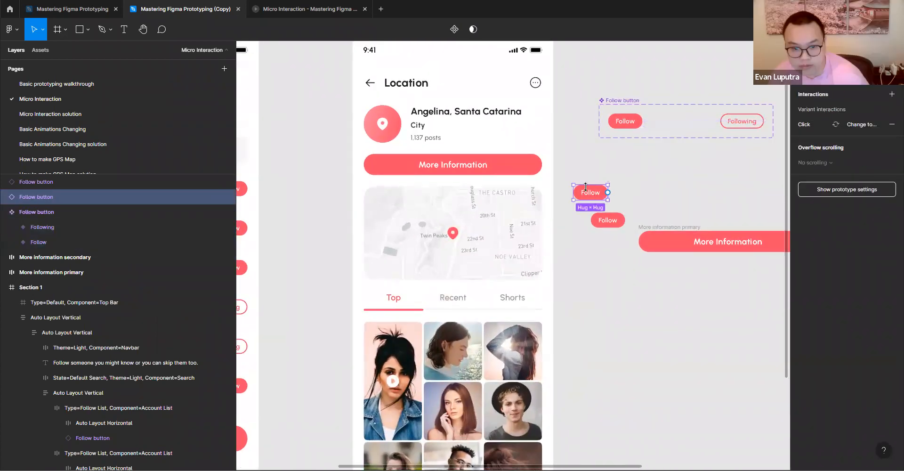
{"action": "left_click", "coordinate": [631, 176]}
{"action": "left_click", "coordinate": [599, 194]}
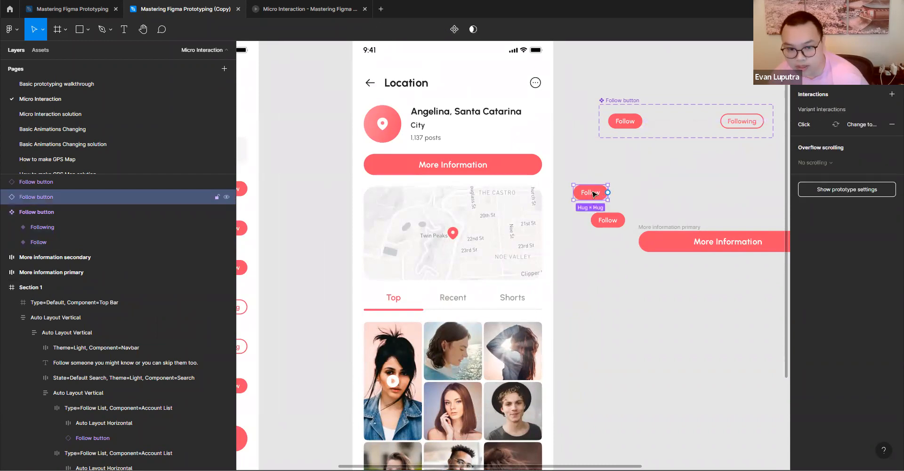
{"action": "left_click", "coordinate": [620, 101]}
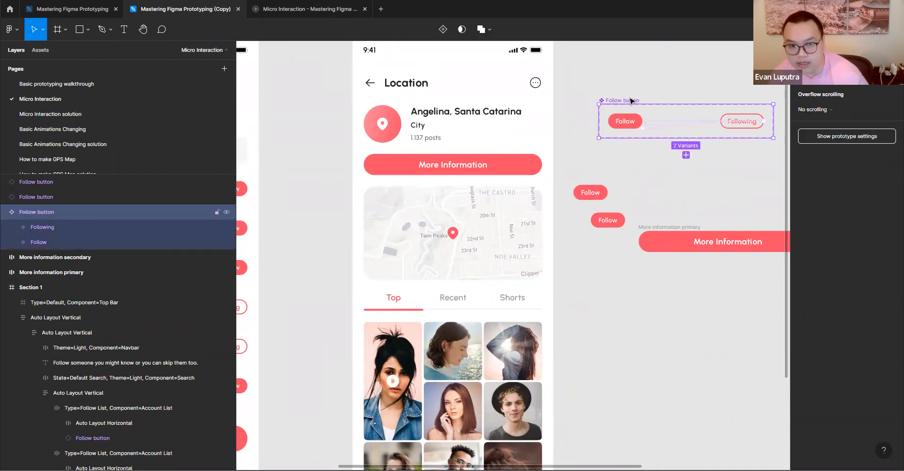
{"action": "scroll", "coordinate": [615, 103], "scroll_direction": "up", "scroll_amount": 2}
{"action": "left_click", "coordinate": [807, 50]}
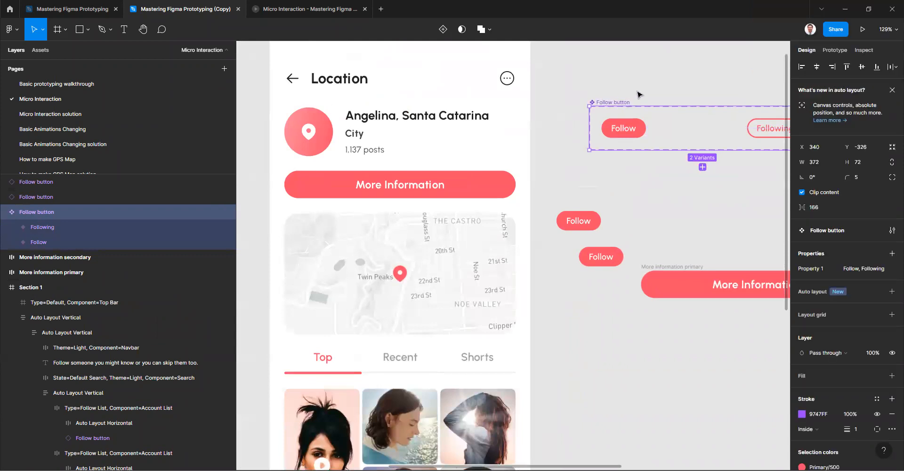
{"action": "scroll", "coordinate": [598, 129], "scroll_direction": "right", "scroll_amount": 2}
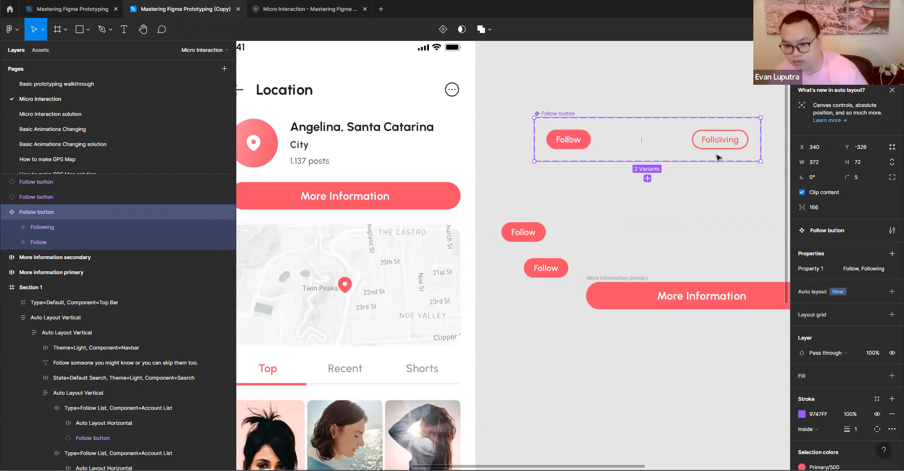
- Switch the upper loose instance's Property 1 to Following and back to Follow
{"action": "left_click", "coordinate": [525, 231]}
{"action": "left_click", "coordinate": [861, 275]}
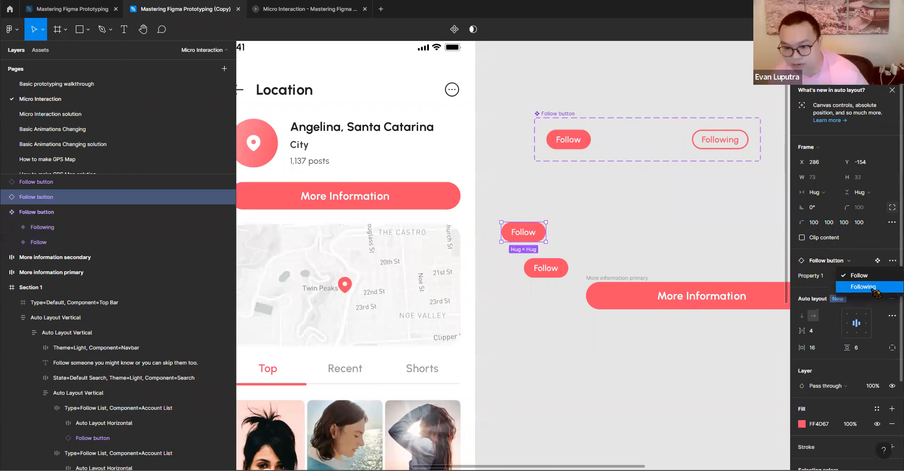
{"action": "left_click", "coordinate": [863, 287]}
{"action": "left_click", "coordinate": [864, 276]}
{"action": "left_click", "coordinate": [872, 266]}
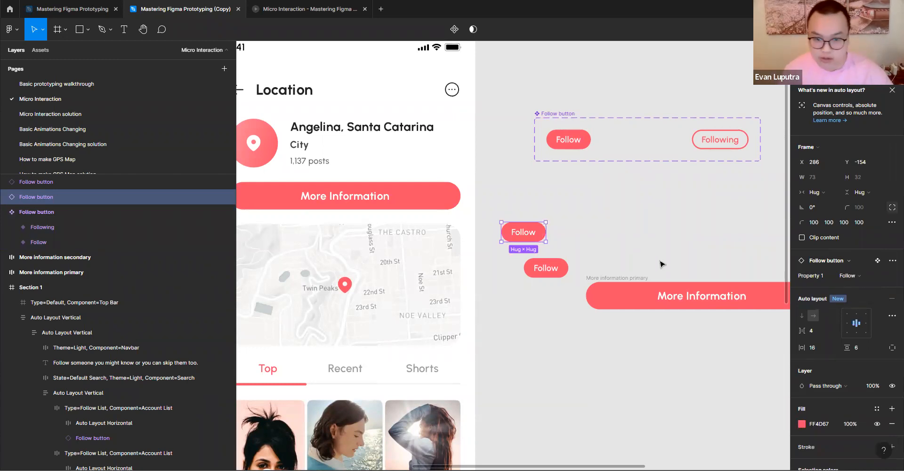
- Draw a rectangle about 184 × 205 on the empty canvas above the More information secondary button
{"action": "scroll", "coordinate": [658, 234], "scroll_direction": "down", "scroll_amount": 3}
{"action": "scroll", "coordinate": [561, 230], "scroll_direction": "down", "scroll_amount": 1}
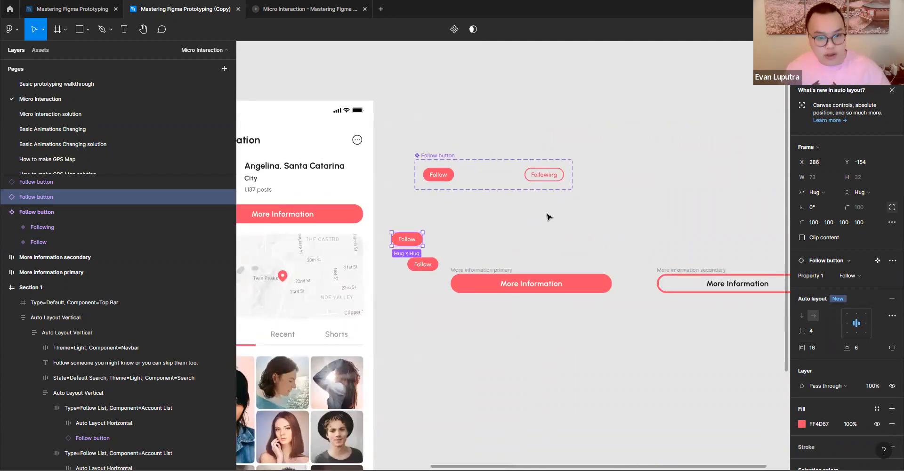
{"action": "scroll", "coordinate": [563, 203], "scroll_direction": "down", "scroll_amount": 3}
{"action": "left_click", "coordinate": [81, 35]}
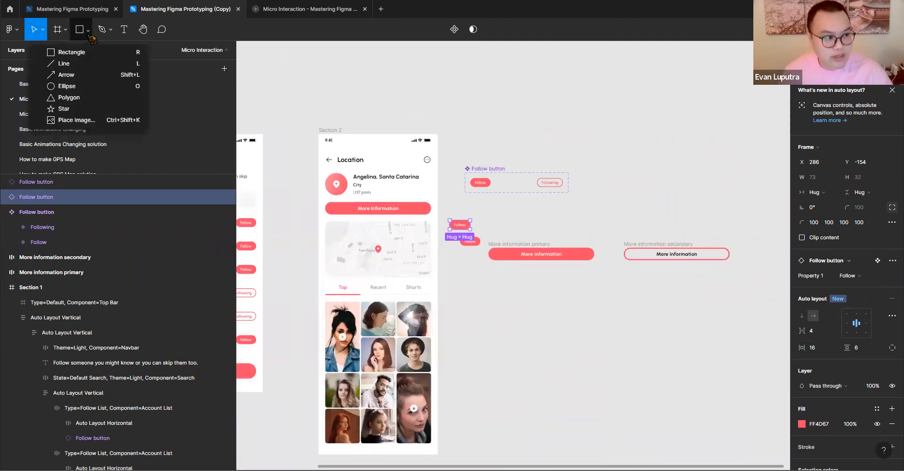
{"action": "left_click", "coordinate": [57, 53]}
{"action": "left_click_drag", "start_coordinate": [652, 91], "coordinate": [702, 151]}
{"action": "scroll", "coordinate": [701, 150], "scroll_direction": "right", "scroll_amount": 5}
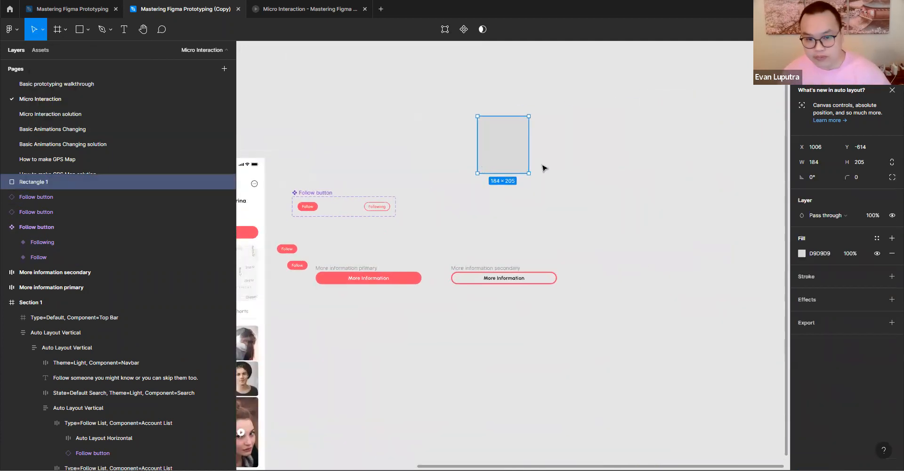
- Widen the grey rectangle to 240 × 205, duplicate it to its right and fill the copy with red FF0000
{"action": "left_click_drag", "start_coordinate": [528, 166], "coordinate": [624, 148]}
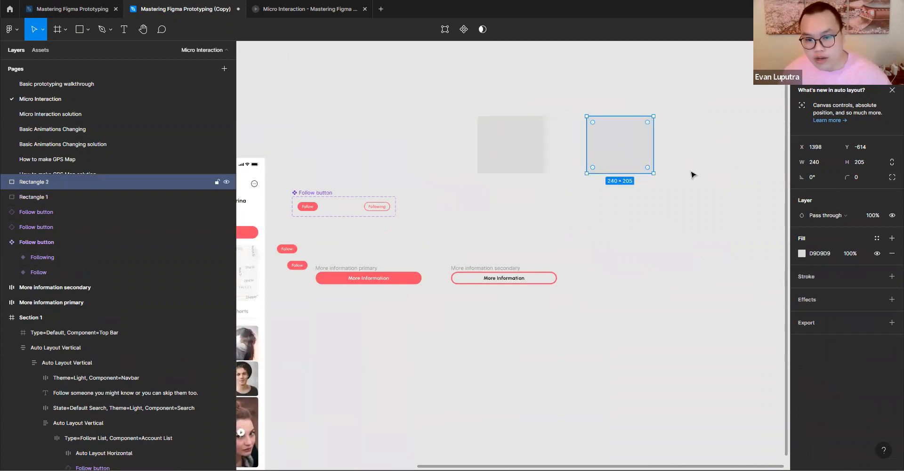
{"action": "left_click", "coordinate": [802, 254]}
{"action": "left_click_drag", "start_coordinate": [698, 253], "coordinate": [792, 234]}
{"action": "left_click", "coordinate": [526, 152]}
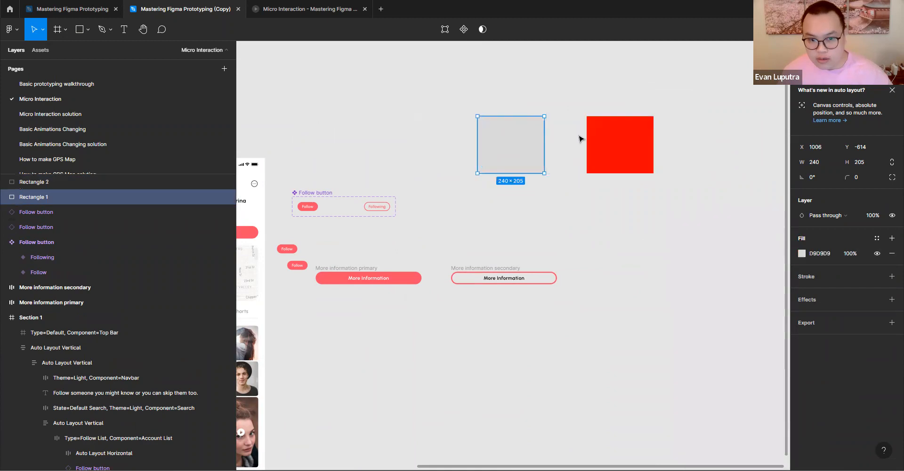
- Duplicate the red rectangle to its right and fill the copy with blue 000AFF
{"action": "scroll", "coordinate": [603, 180], "scroll_direction": "right", "scroll_amount": 3}
{"action": "left_click", "coordinate": [599, 155]}
{"action": "left_click_drag", "start_coordinate": [600, 155], "coordinate": [718, 159]}
{"action": "left_click", "coordinate": [803, 253]}
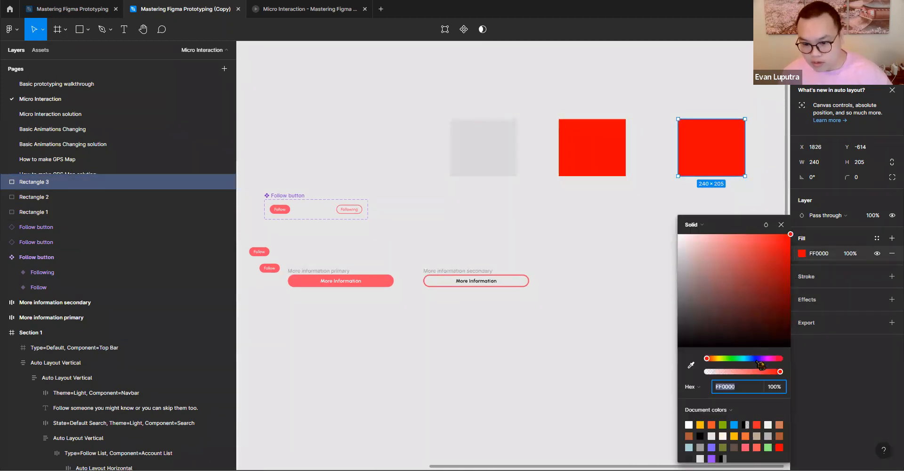
{"action": "left_click", "coordinate": [760, 365]}
{"action": "left_click", "coordinate": [594, 225]}
- Change the fill of the grey rectangle to white FFFFFF
{"action": "left_click", "coordinate": [475, 172]}
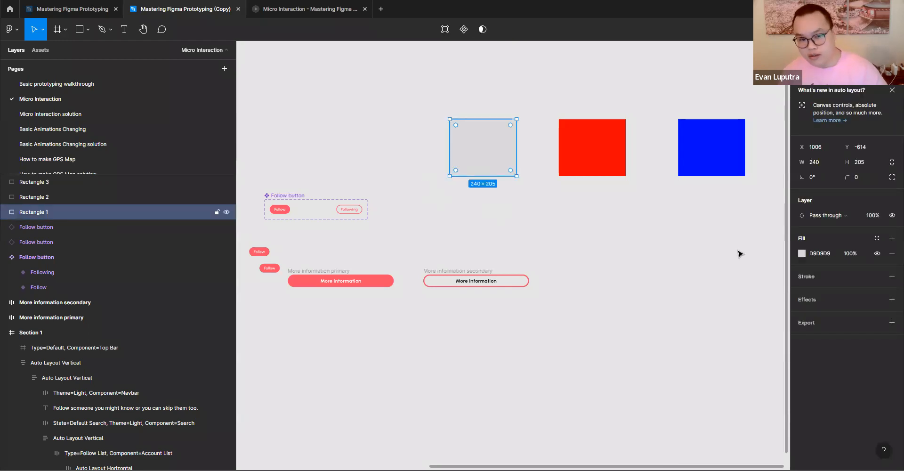
{"action": "left_click", "coordinate": [802, 253]}
{"action": "left_click_drag", "start_coordinate": [696, 248], "coordinate": [659, 231]}
{"action": "left_click", "coordinate": [520, 190]}
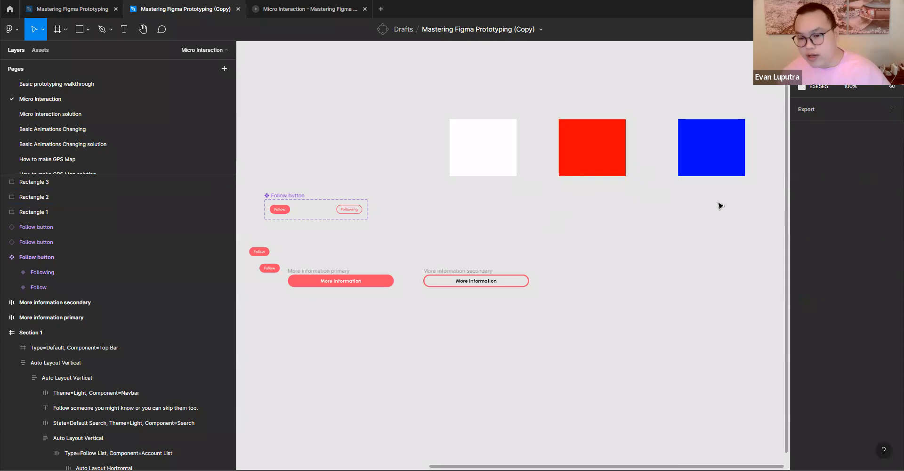
- Turn the white, red and blue rectangles into separate components and combine them as variants of one component set
{"action": "left_click_drag", "start_coordinate": [443, 216], "coordinate": [768, 114]}
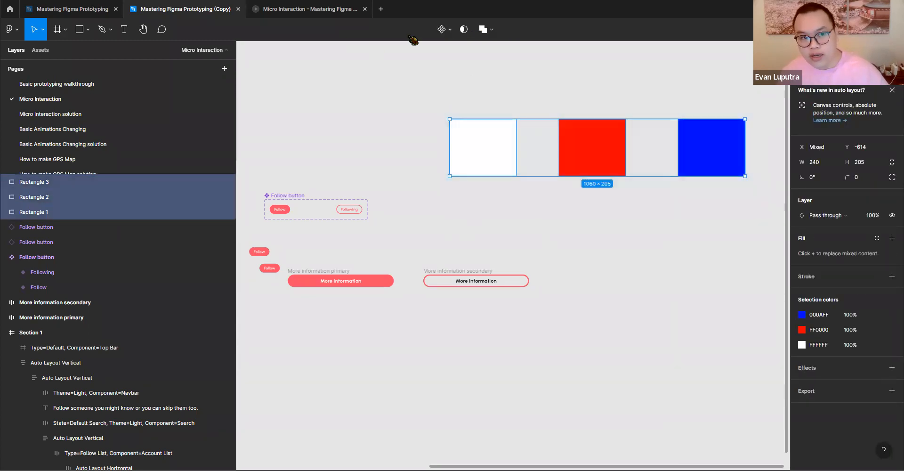
{"action": "left_click", "coordinate": [443, 29]}
{"action": "key", "text": "ctrl+z"}
{"action": "left_click", "coordinate": [444, 30]}
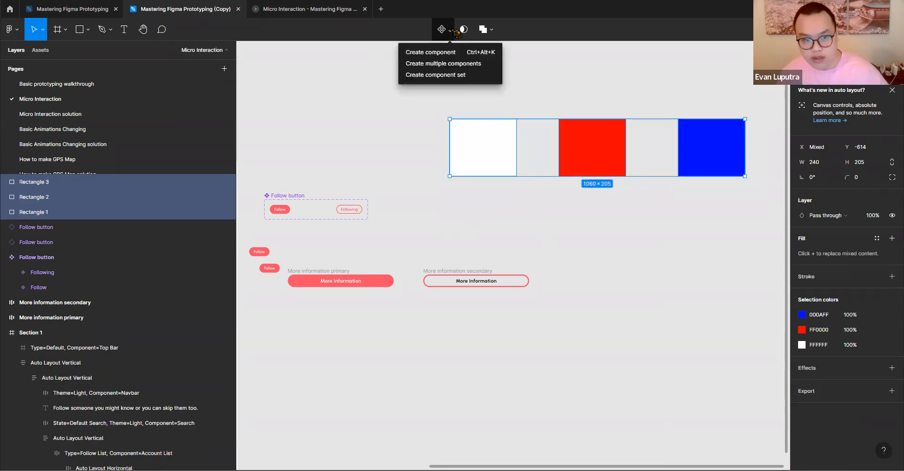
{"action": "left_click", "coordinate": [444, 63]}
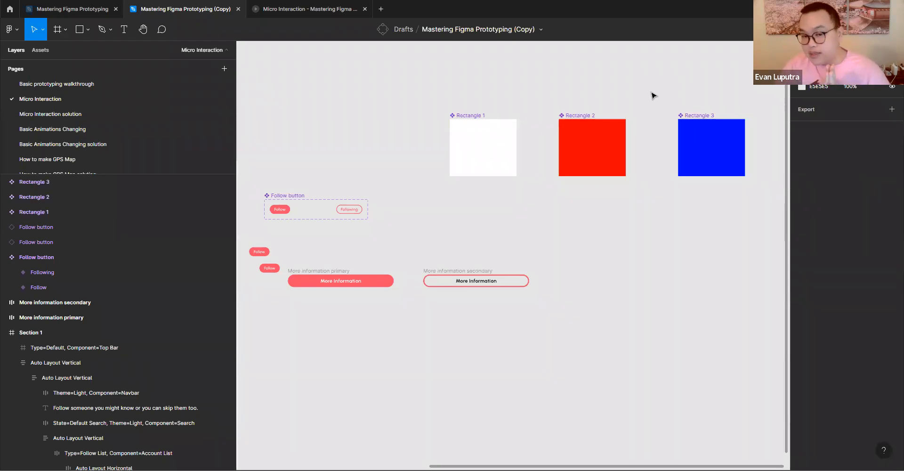
{"action": "left_click_drag", "start_coordinate": [436, 103], "coordinate": [769, 208]}
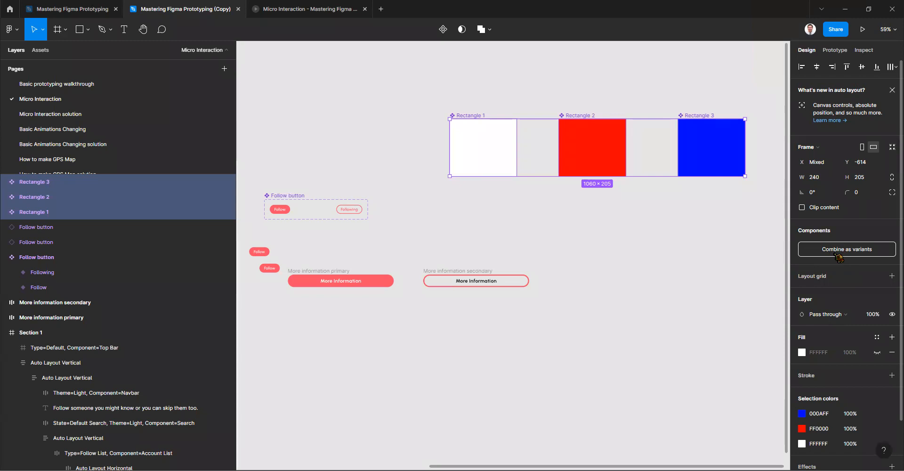
{"action": "left_click", "coordinate": [840, 250]}
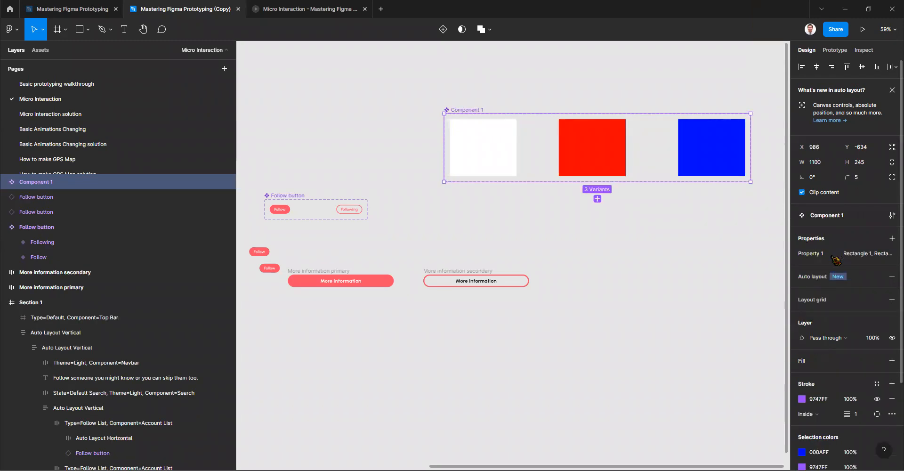
- Inspect the Property 1 value of the white, red and blue variants and the properties of their component set
{"action": "left_click", "coordinate": [485, 149]}
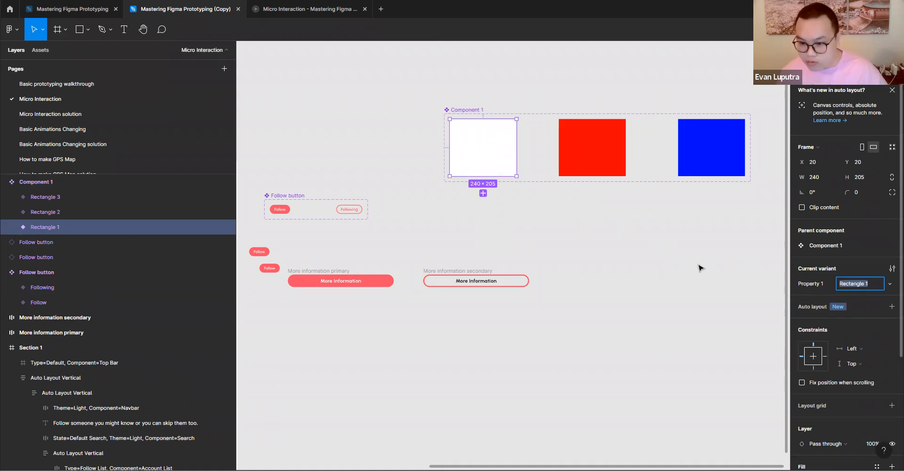
{"action": "left_click", "coordinate": [594, 167]}
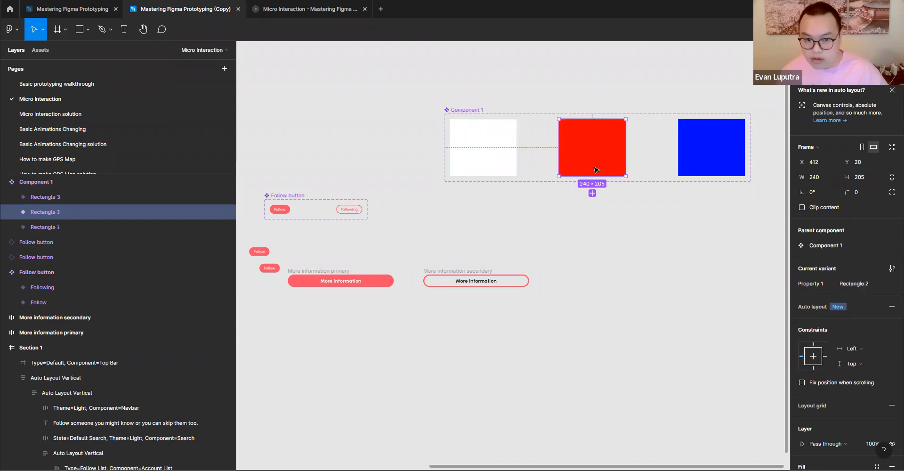
{"action": "left_click", "coordinate": [712, 149]}
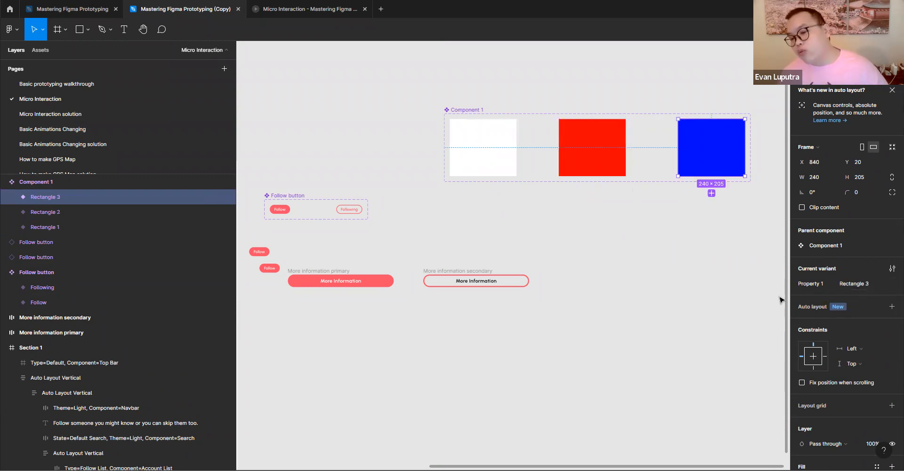
{"action": "left_click", "coordinate": [606, 253]}
{"action": "left_click", "coordinate": [482, 115]}
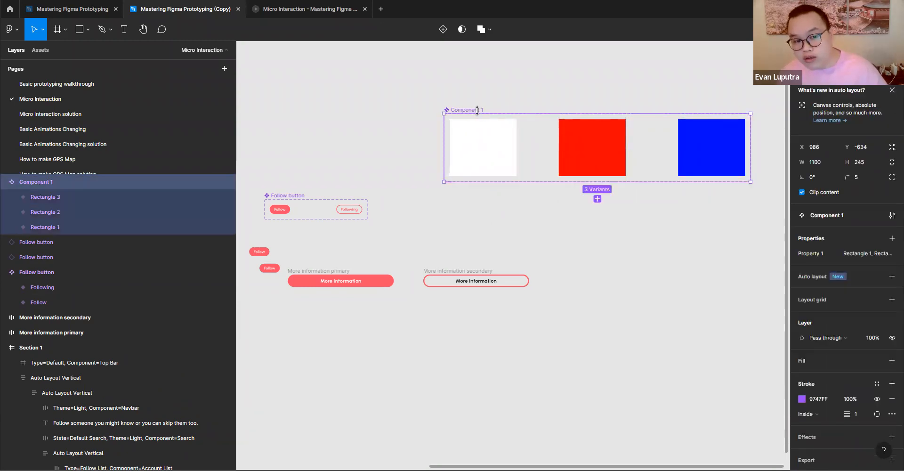
{"action": "left_click", "coordinate": [689, 264]}
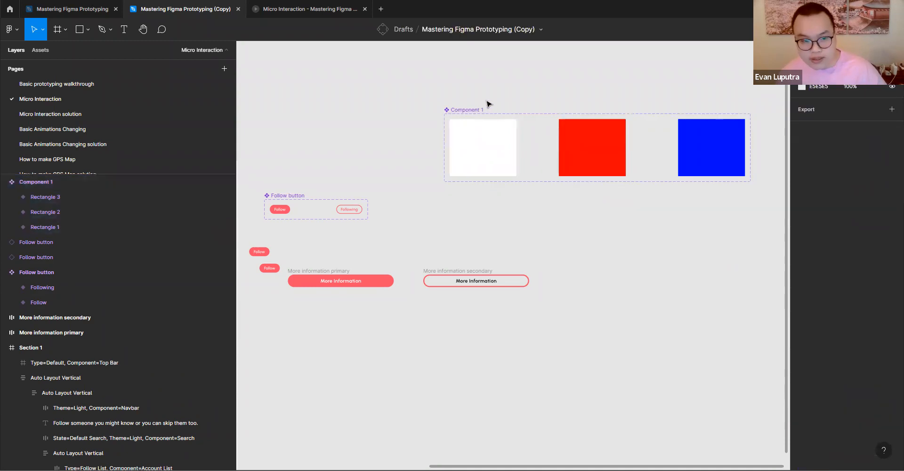
- Rename Property 1 of the Component 1 set to Rectangle
{"action": "left_click", "coordinate": [475, 112]}
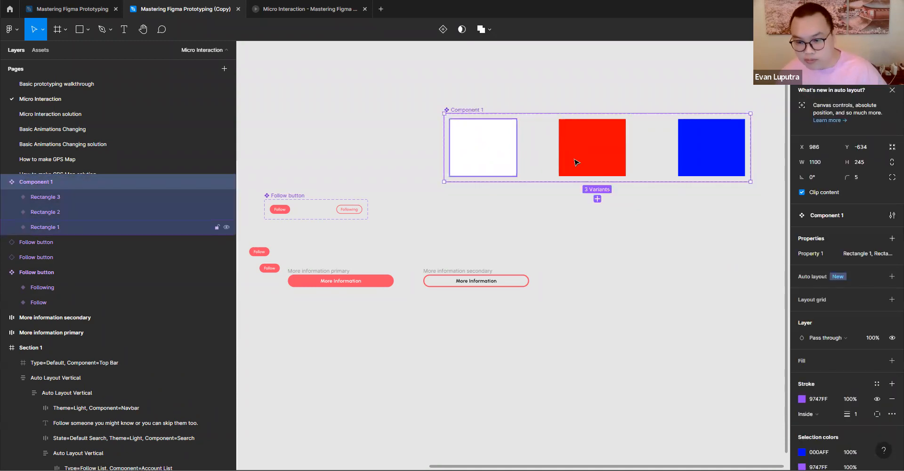
{"action": "double_click", "coordinate": [831, 255]}
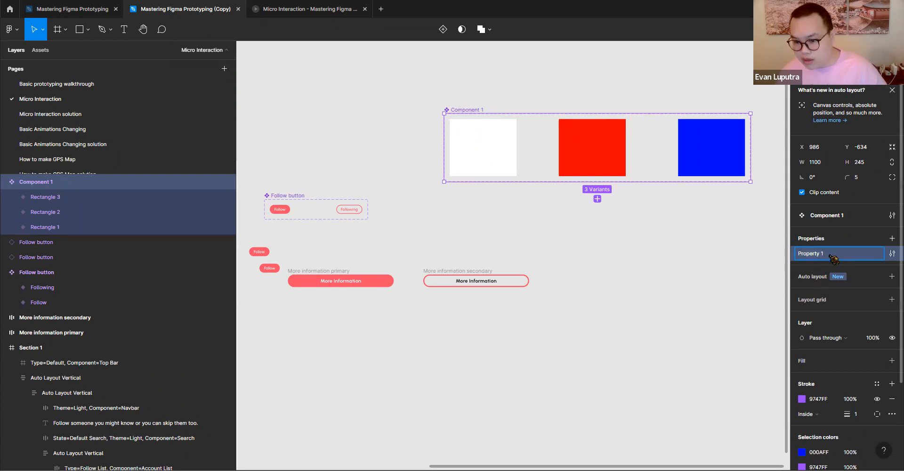
{"action": "type", "text": "Rectangle"}
{"action": "key", "text": "Return"}
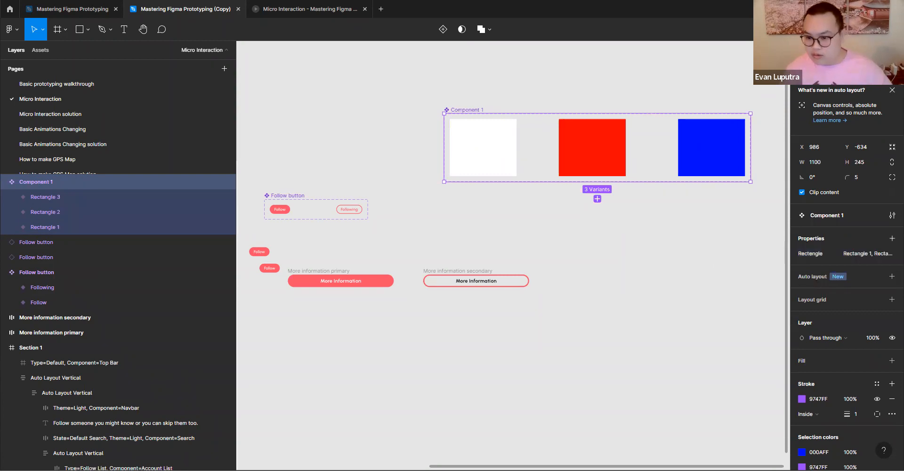
- Place an instance of the white variant on the canvas just below its component set
{"action": "left_click", "coordinate": [505, 155]}
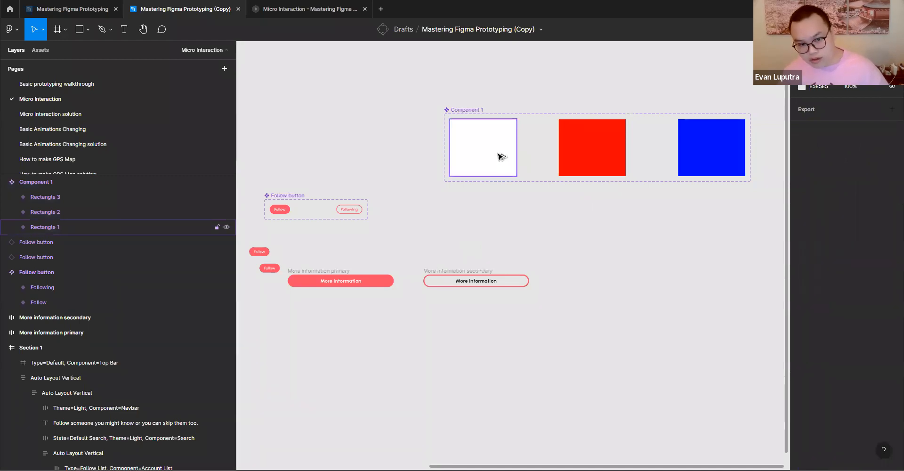
{"action": "scroll", "coordinate": [501, 156], "scroll_direction": "up", "scroll_amount": 5, "text": "ctrl"}
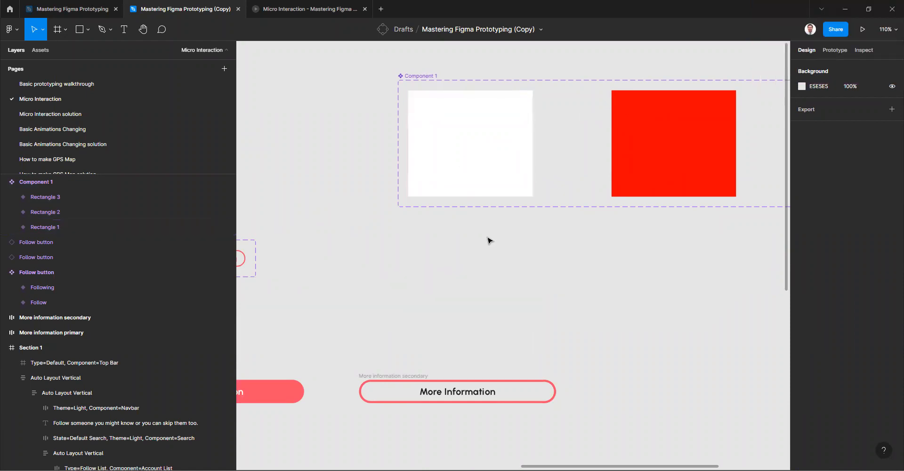
{"action": "left_click_drag", "start_coordinate": [487, 150], "coordinate": [484, 300]}
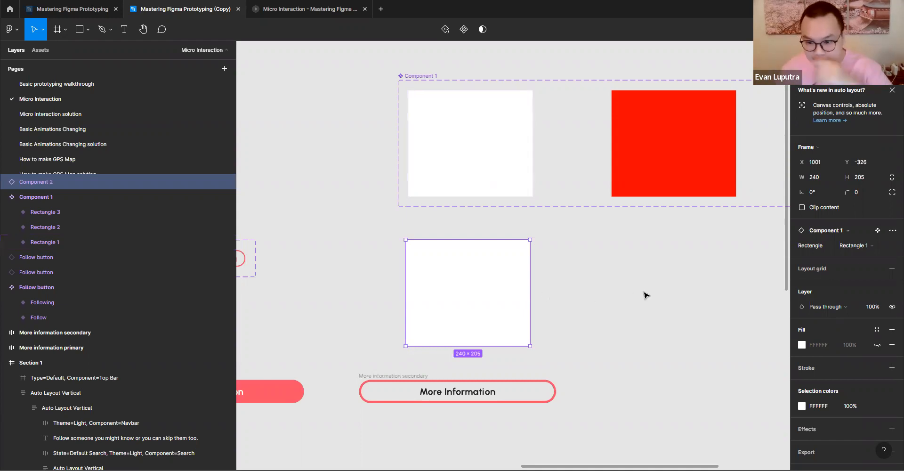
- Switch the loose instance's Rectangle property to Rectangle 2 and on to Rectangle 3
{"action": "left_click", "coordinate": [650, 307]}
{"action": "left_click", "coordinate": [448, 303]}
{"action": "left_click", "coordinate": [866, 246]}
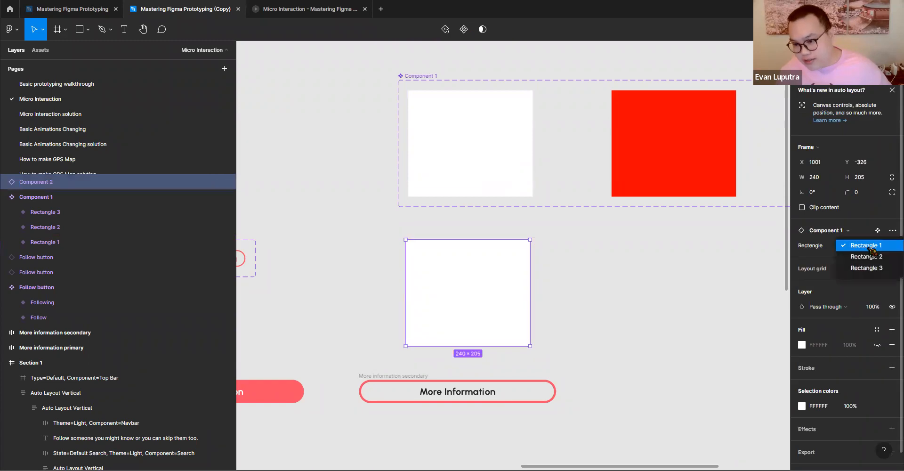
{"action": "left_click", "coordinate": [877, 260]}
{"action": "left_click", "coordinate": [881, 246]}
{"action": "left_click", "coordinate": [879, 258]}
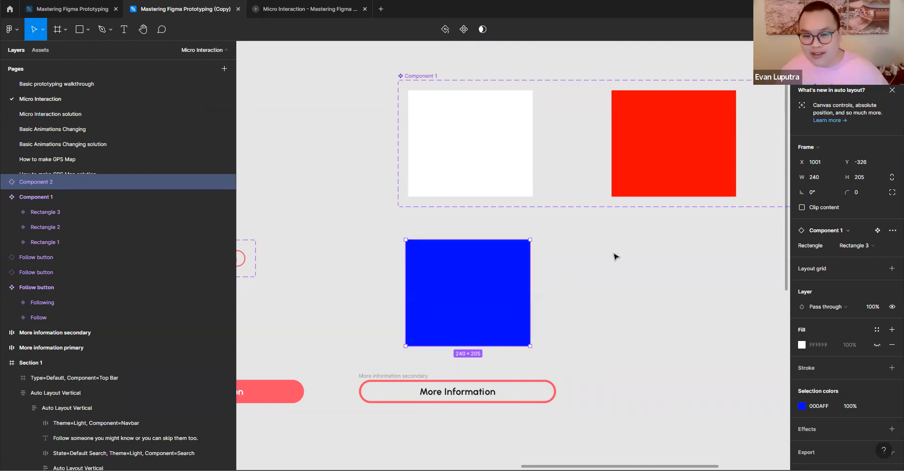
- Compare the white main variant with the loose instance and switch the instance's Rectangle property back to Rectangle 1
{"action": "scroll", "coordinate": [613, 258], "scroll_direction": "down", "scroll_amount": 5}
{"action": "left_click", "coordinate": [546, 200]}
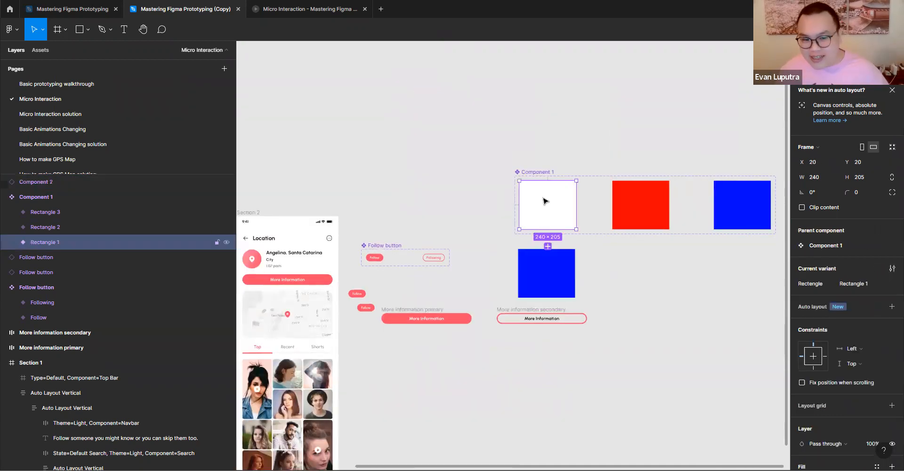
{"action": "left_click", "coordinate": [544, 273]}
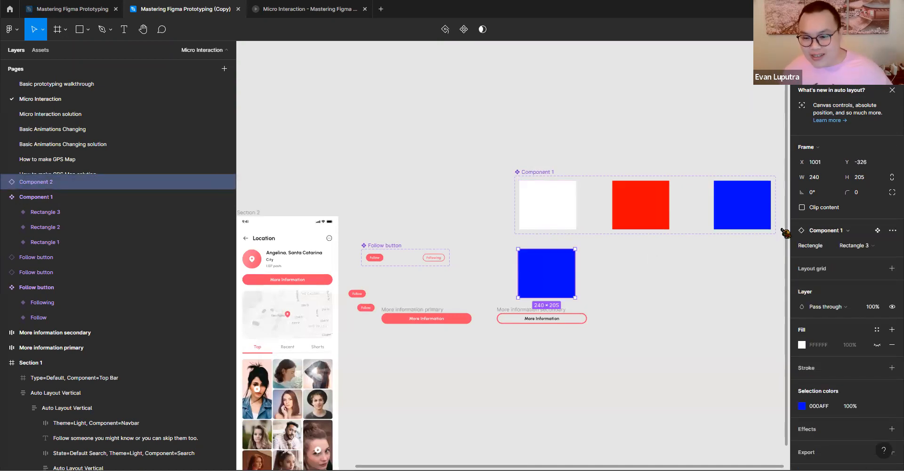
{"action": "left_click", "coordinate": [855, 246]}
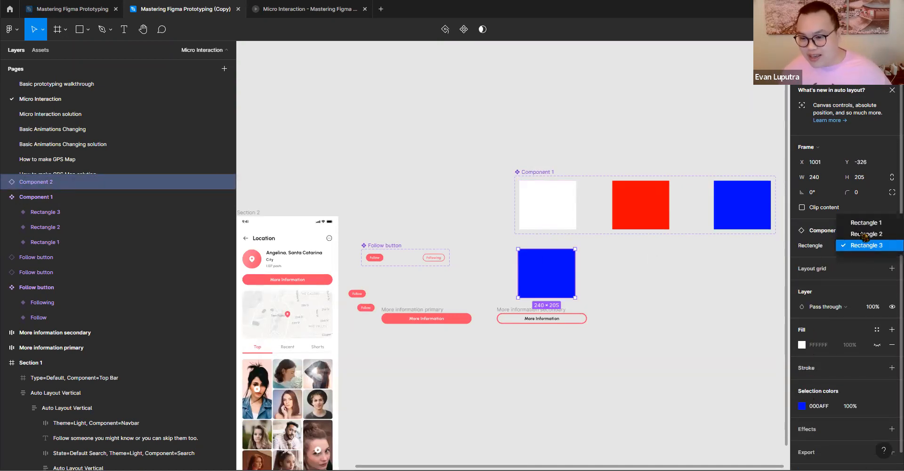
{"action": "left_click", "coordinate": [857, 222]}
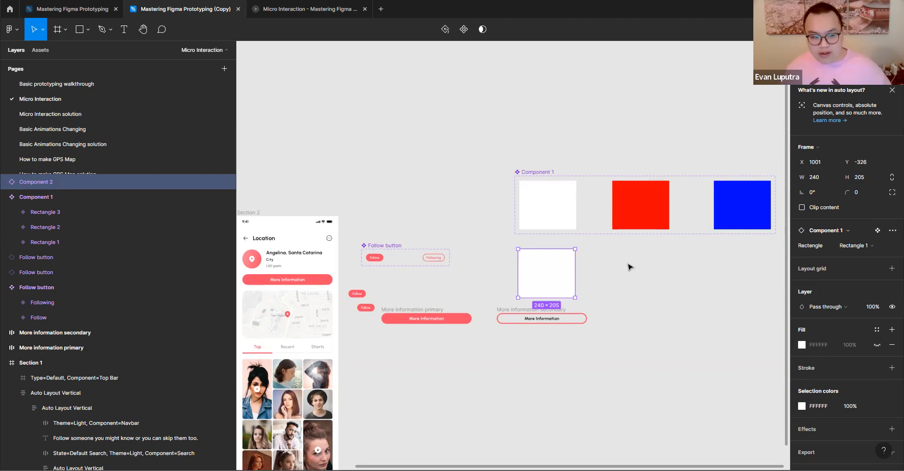
{"action": "scroll", "coordinate": [630, 267], "scroll_direction": "left", "scroll_amount": 6}
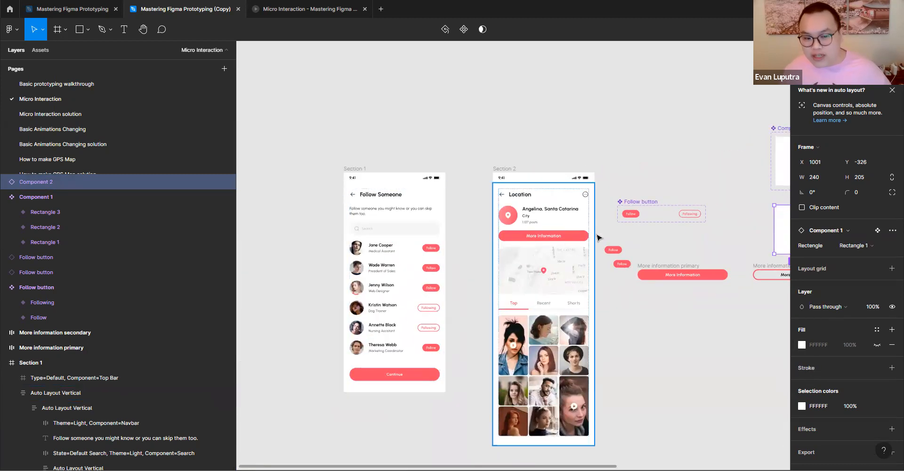
{"action": "left_click_drag", "start_coordinate": [517, 287], "coordinate": [286, 271]}
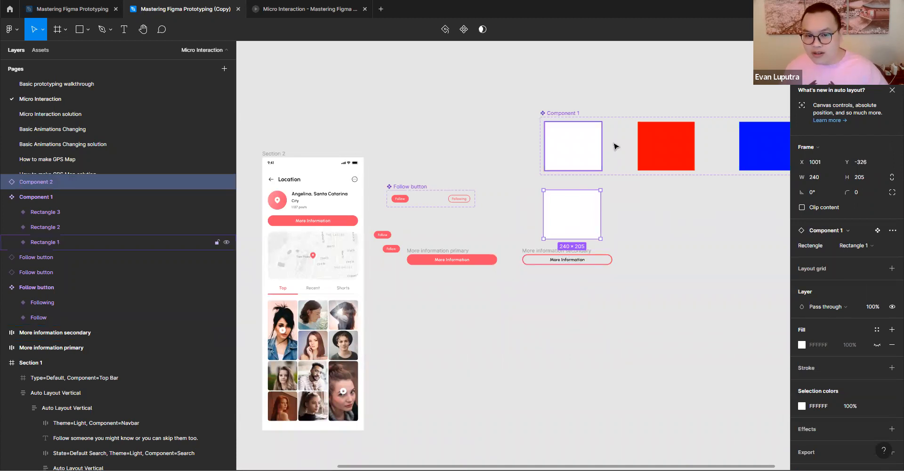
- Try to recolour the fill of the white Rectangle 1 variant with a yellow-green hue
{"action": "left_click", "coordinate": [596, 150]}
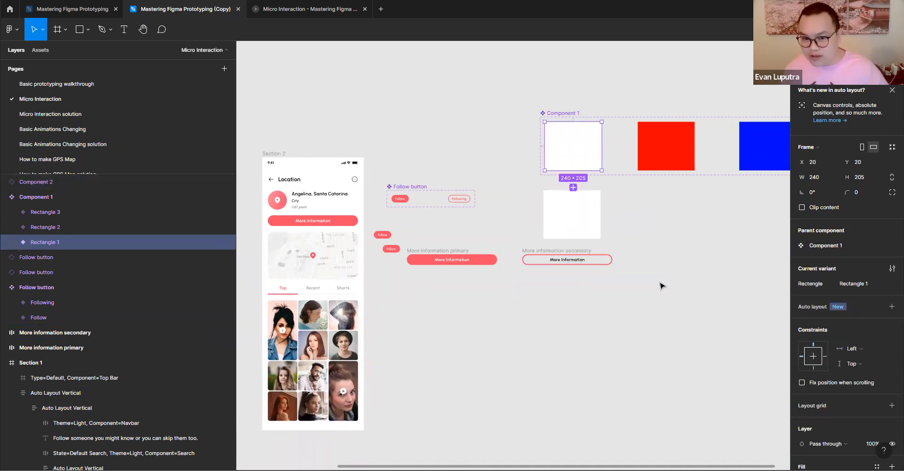
{"action": "scroll", "coordinate": [537, 164], "scroll_direction": "right", "scroll_amount": 2}
{"action": "scroll", "coordinate": [537, 164], "scroll_direction": "down", "scroll_amount": 1}
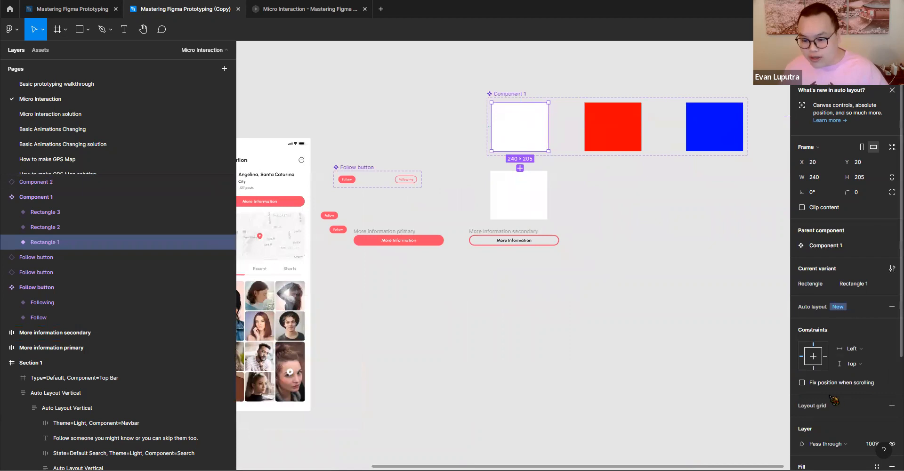
{"action": "scroll", "coordinate": [831, 398], "scroll_direction": "down", "scroll_amount": 3}
{"action": "left_click", "coordinate": [802, 329]}
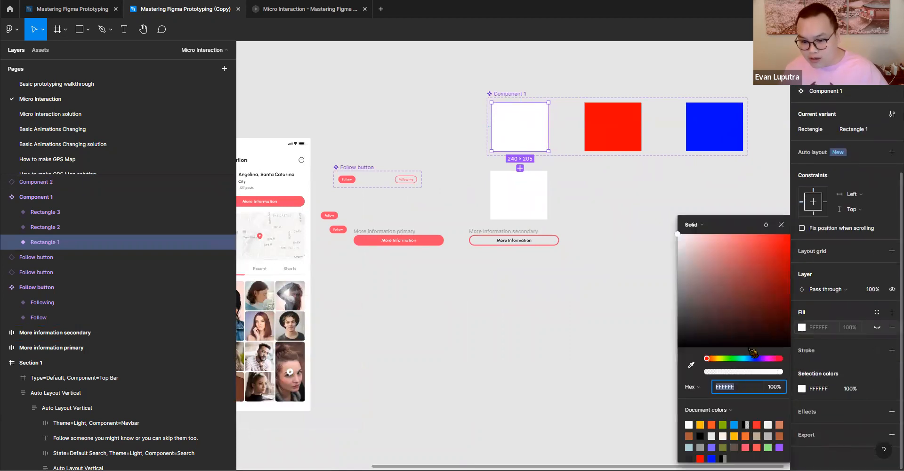
{"action": "left_click", "coordinate": [721, 359]}
{"action": "left_click_drag", "start_coordinate": [756, 292], "coordinate": [783, 244]}
{"action": "left_click", "coordinate": [598, 182]}
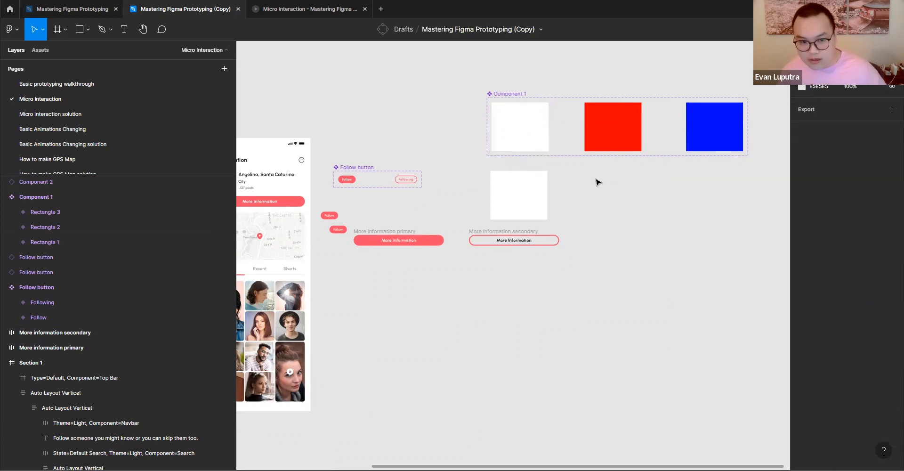
- Try a green fill on the white Rectangle 1 variant and undo the colour change
{"action": "left_click", "coordinate": [536, 117]}
{"action": "scroll", "coordinate": [825, 292], "scroll_direction": "down", "scroll_amount": 3}
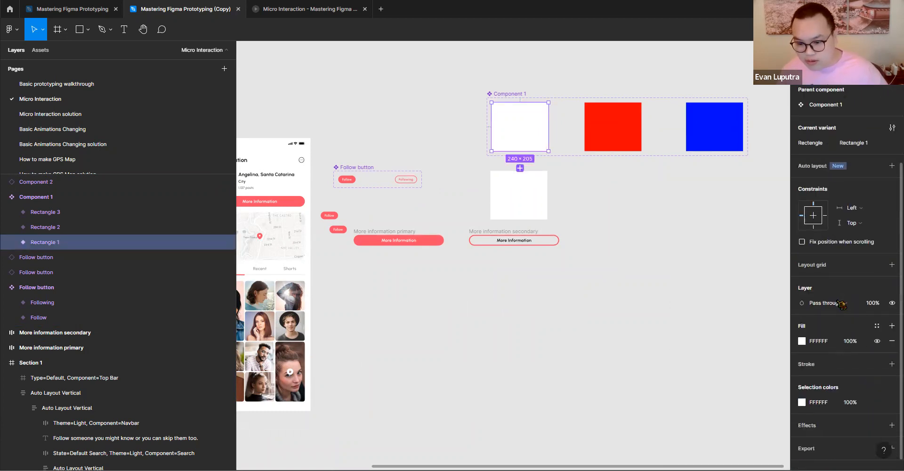
{"action": "left_click", "coordinate": [802, 340]}
{"action": "left_click", "coordinate": [732, 359]}
{"action": "left_click", "coordinate": [746, 300]}
{"action": "left_click_drag", "start_coordinate": [756, 288], "coordinate": [757, 240]}
{"action": "key", "text": "ctrl+z"}
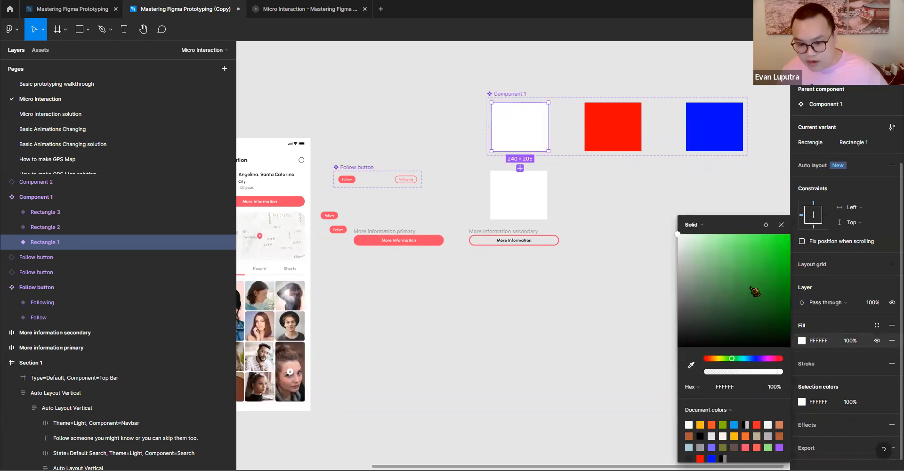
- Recolour the rectangle inside the white Rectangle 1 variant with the blue fill 408DD3
{"action": "double_click", "coordinate": [516, 146]}
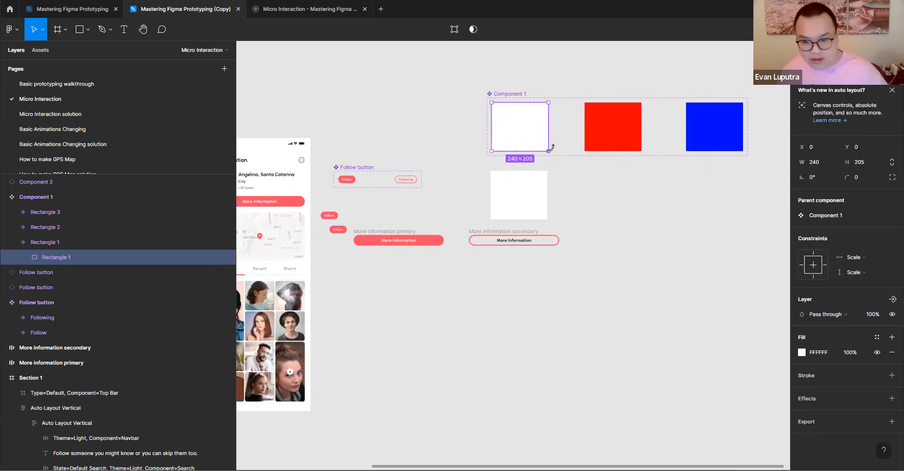
{"action": "left_click", "coordinate": [805, 354]}
{"action": "left_click", "coordinate": [722, 358]}
{"action": "left_click_drag", "start_coordinate": [724, 305], "coordinate": [756, 254]}
{"action": "left_click", "coordinate": [750, 358]}
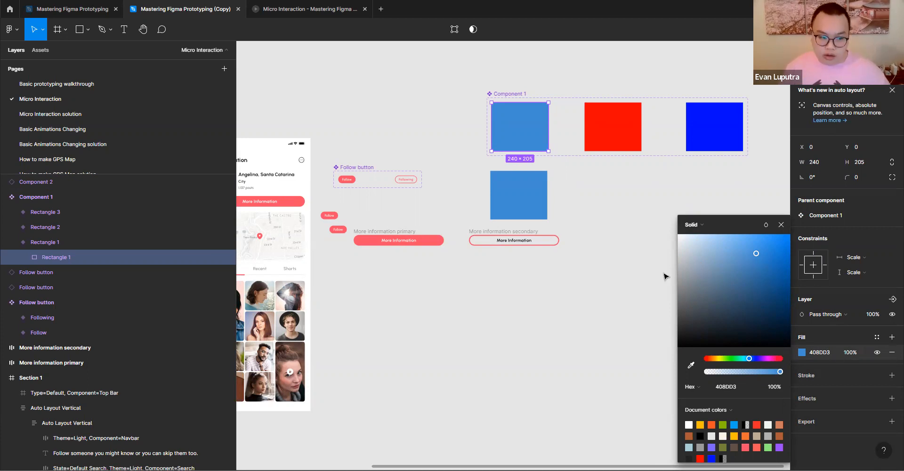
{"action": "scroll", "coordinate": [612, 292], "scroll_direction": "left", "scroll_amount": 5}
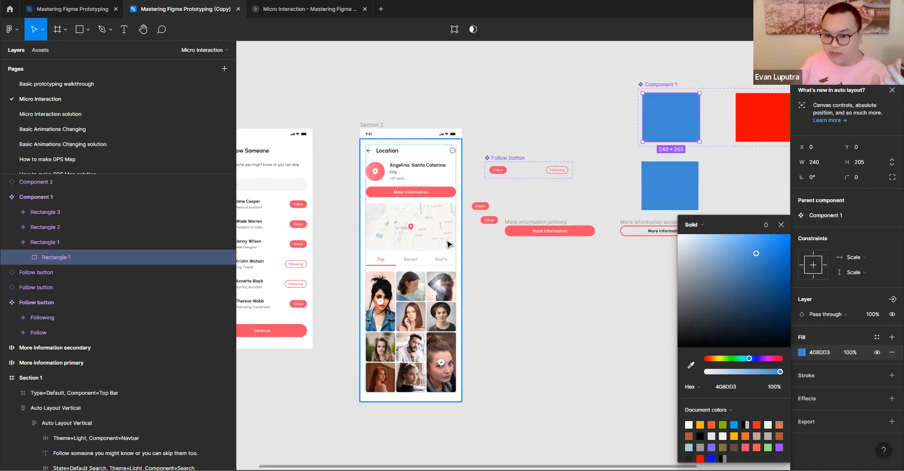
{"action": "left_click", "coordinate": [565, 212]}
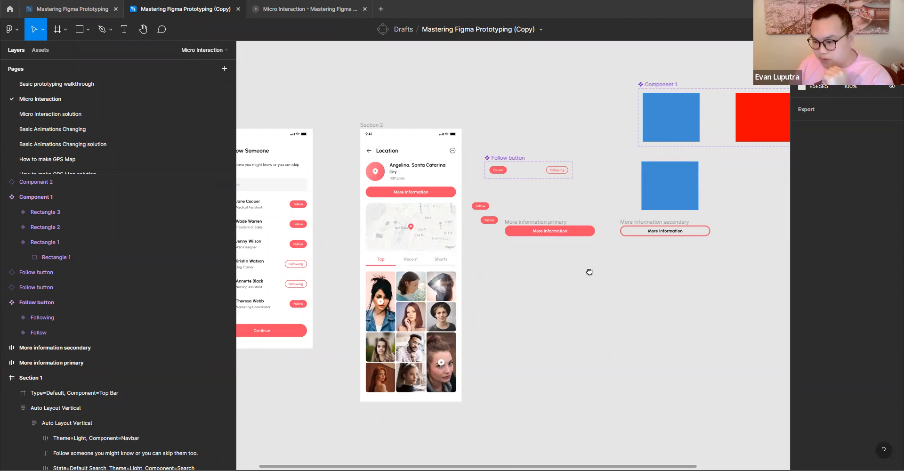
- Look over the component sets and app screens, check the Micro Interaction solution page and return to the Micro Interaction page
{"action": "scroll", "coordinate": [589, 272], "scroll_direction": "right", "scroll_amount": 5}
{"action": "scroll", "coordinate": [589, 272], "scroll_direction": "up", "scroll_amount": 1}
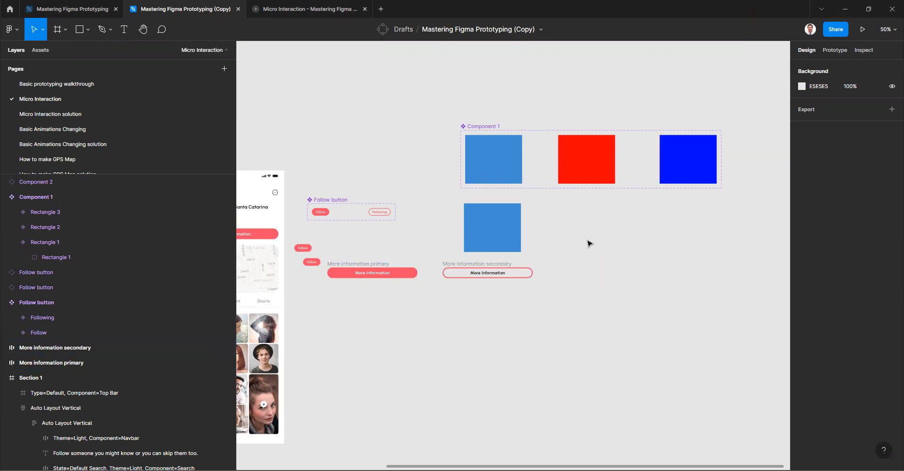
{"action": "left_click_drag", "start_coordinate": [478, 235], "coordinate": [569, 197]}
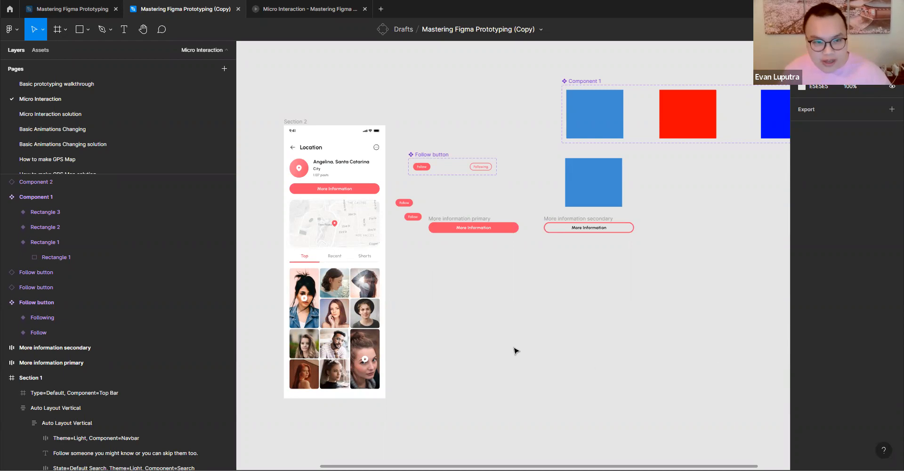
{"action": "left_click_drag", "start_coordinate": [515, 349], "coordinate": [554, 349]}
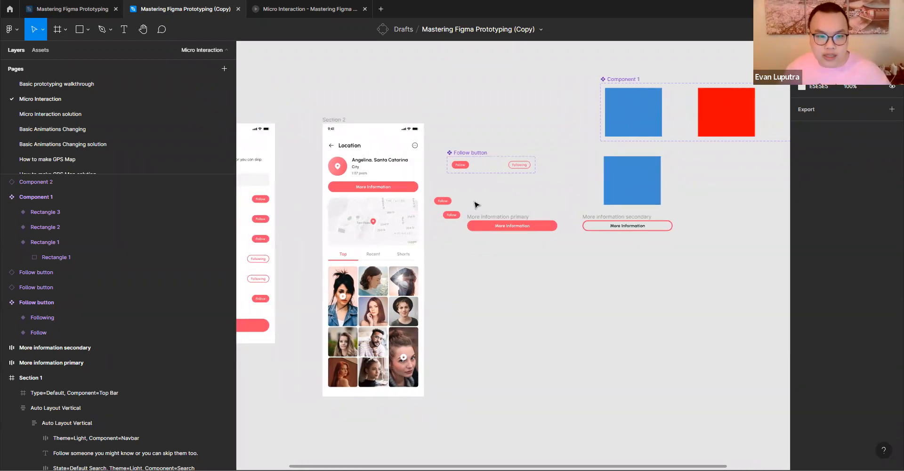
{"action": "left_click_drag", "start_coordinate": [477, 204], "coordinate": [543, 214]}
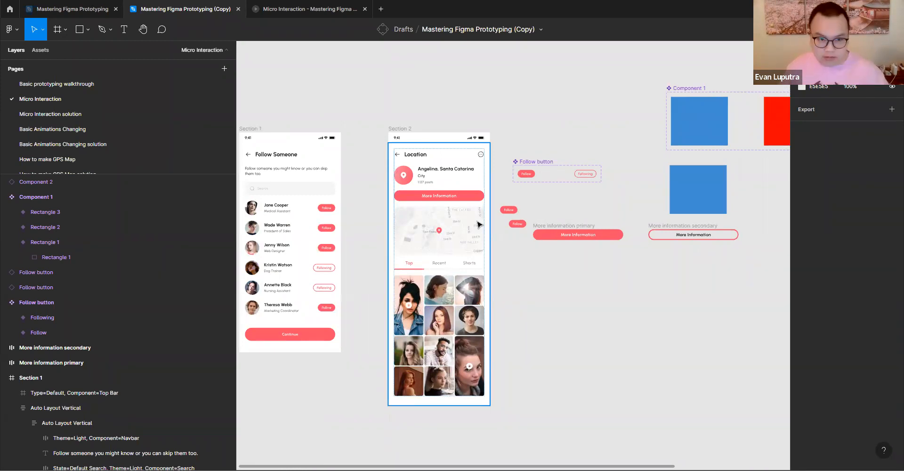
{"action": "left_click", "coordinate": [76, 114]}
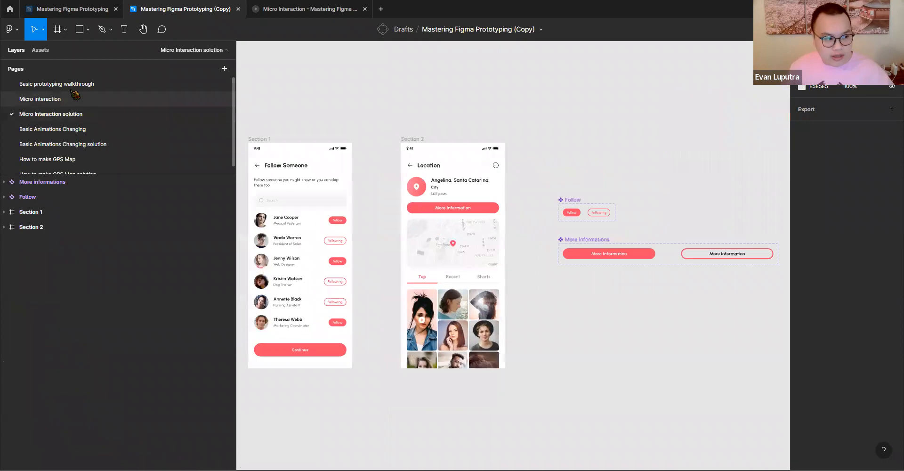
{"action": "left_click", "coordinate": [42, 99]}
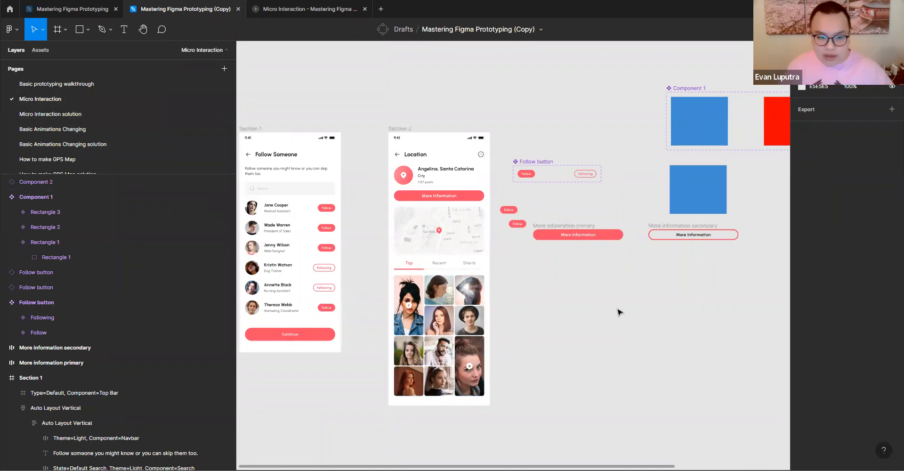
- Move the Component 1 set so its edge lines up above the Follow button set
{"action": "scroll", "coordinate": [617, 311], "scroll_direction": "down", "scroll_amount": 4}
{"action": "left_click_drag", "start_coordinate": [548, 97], "coordinate": [439, 91]}
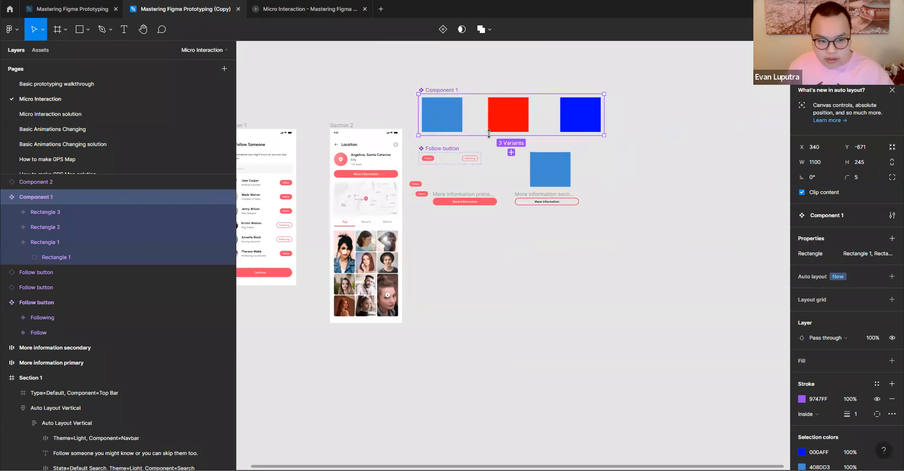
{"action": "left_click", "coordinate": [65, 31]}
{"action": "left_click", "coordinate": [57, 52]}
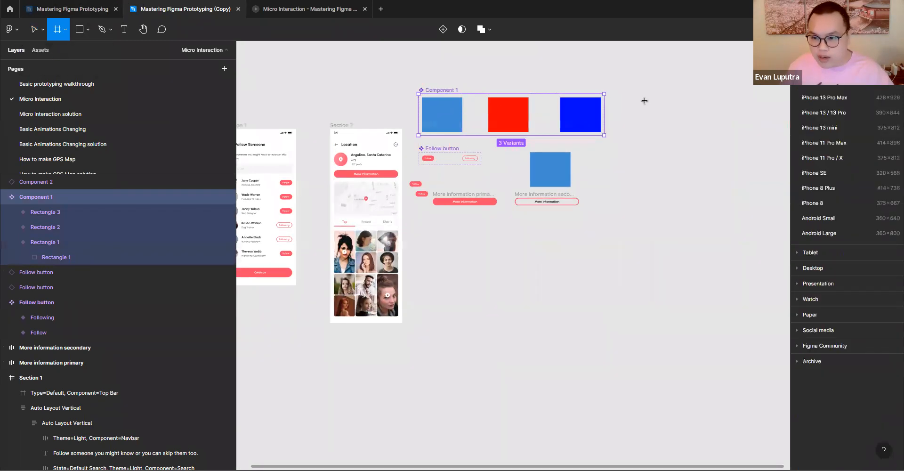
{"action": "mouse_move", "coordinate": [659, 128]}
{"action": "left_mouse_down"}
{"action": "mouse_move", "coordinate": [721, 170]}
{"action": "mouse_move", "coordinate": [763, 281]}
{"action": "mouse_move", "coordinate": [740, 312]}
{"action": "left_mouse_up"}
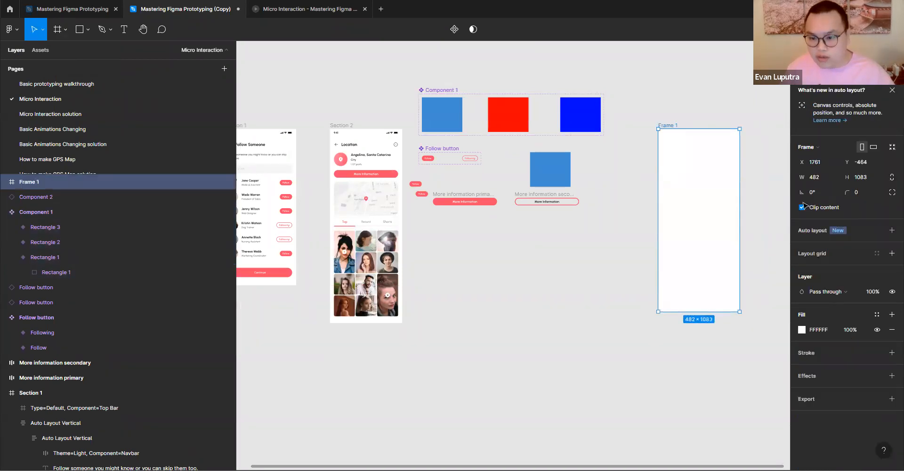
{"action": "key", "text": "ctrl+z"}
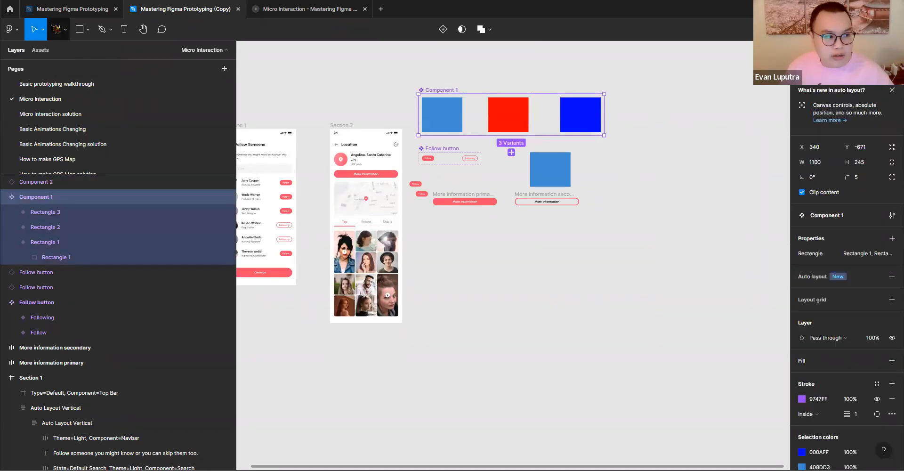
- Add an iPhone 8 frame, move it into the empty area beside the components and rename it 1
{"action": "key", "text": "f"}
{"action": "left_click", "coordinate": [816, 207]}
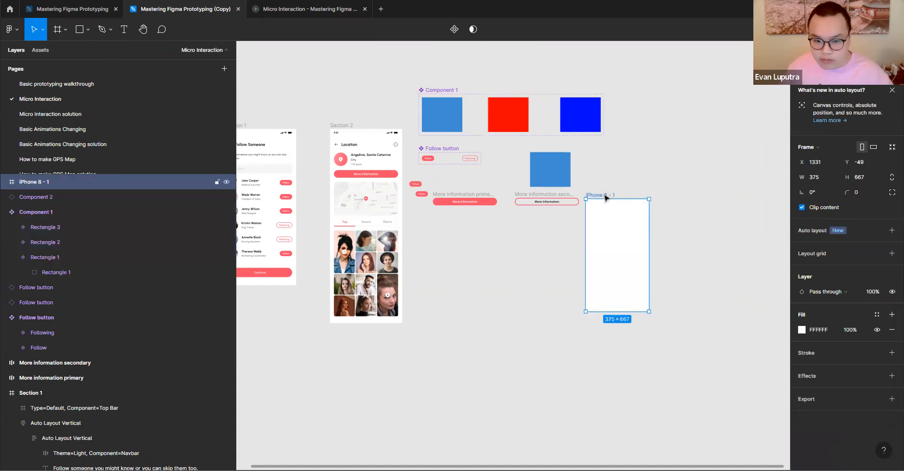
{"action": "left_click_drag", "start_coordinate": [606, 197], "coordinate": [638, 134]}
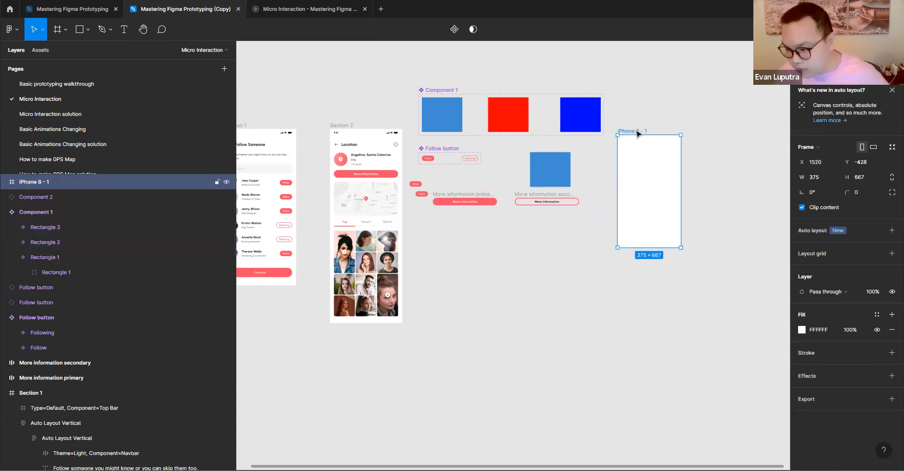
{"action": "left_click_drag", "start_coordinate": [634, 135], "coordinate": [638, 154]}
{"action": "double_click", "coordinate": [634, 148]}
{"action": "type", "text": "1"}
{"action": "left_click", "coordinate": [721, 171]}
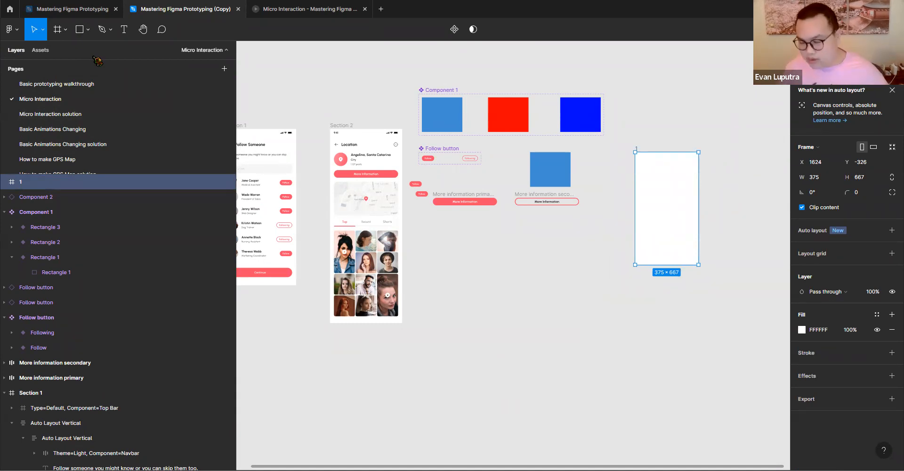
- Draw a centred ellipse of about 178 × 176 in the upper part of frame 1
{"action": "left_click", "coordinate": [87, 30]}
{"action": "left_click", "coordinate": [71, 86]}
{"action": "mouse_move", "coordinate": [659, 119]}
{"action": "left_mouse_down"}
{"action": "mouse_move", "coordinate": [692, 142]}
{"action": "mouse_move", "coordinate": [670, 188]}
{"action": "left_mouse_up"}
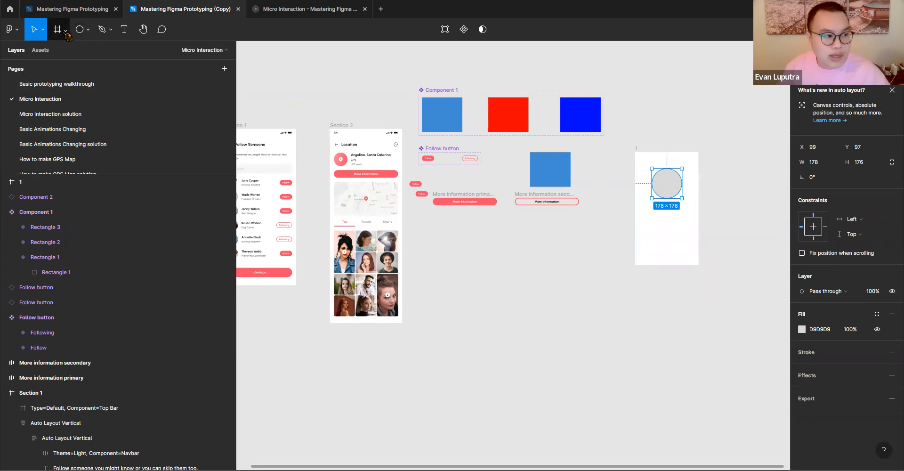
- Draw a rectangle of about 262 × 62 below the circle in frame 1 and place a copy beneath it
{"action": "left_click", "coordinate": [85, 29]}
{"action": "left_click", "coordinate": [84, 51]}
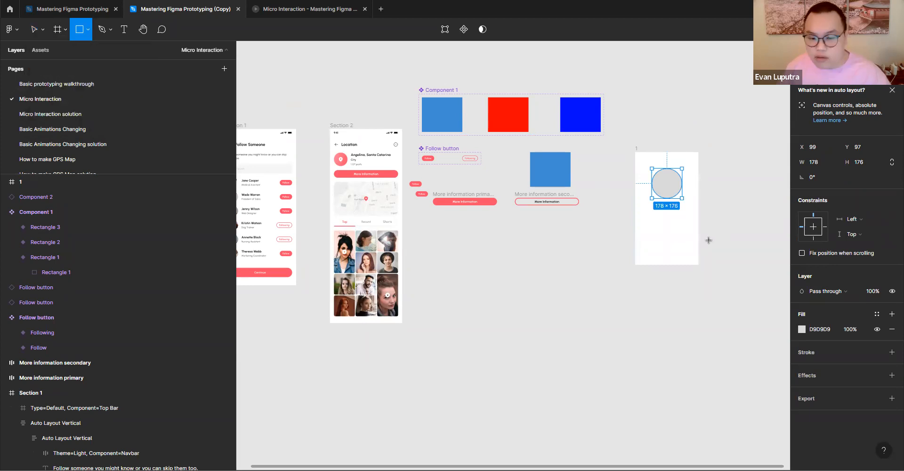
{"action": "left_click_drag", "start_coordinate": [647, 216], "coordinate": [674, 242]}
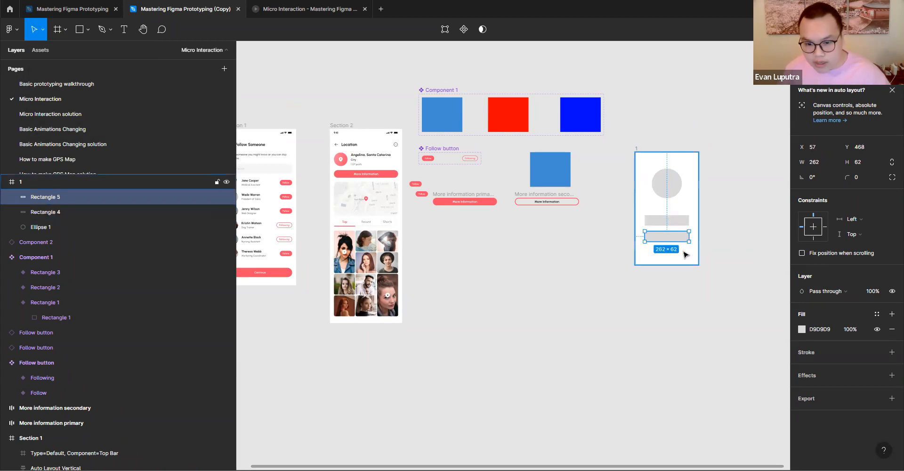
- Add a third copy of the rectangle below the other two and set its corner radius to 54
{"action": "scroll", "coordinate": [683, 247], "scroll_direction": "up", "scroll_amount": 5}
{"action": "left_click_drag", "start_coordinate": [653, 234], "coordinate": [656, 268], "text": "alt"}
{"action": "left_click_drag", "start_coordinate": [849, 178], "coordinate": [819, 187]}
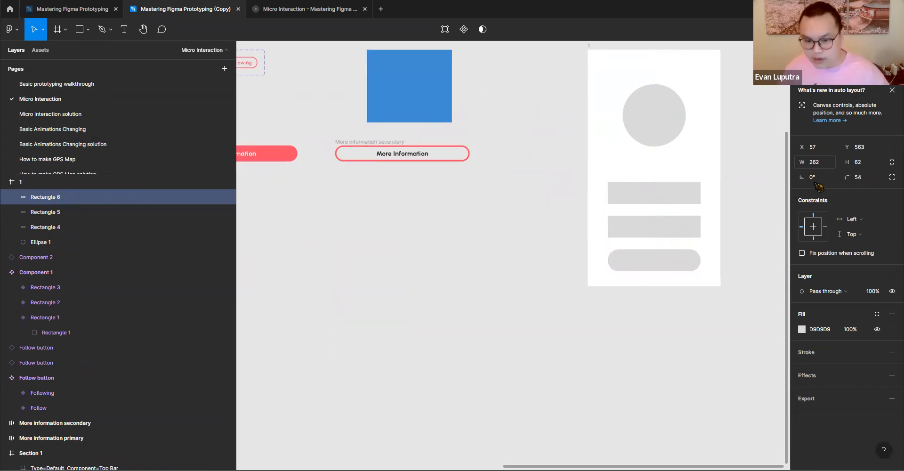
{"action": "left_click", "coordinate": [775, 259]}
- Shift the two square-cornered rectangles and the rounded one slightly upwards inside frame 1
{"action": "left_click_drag", "start_coordinate": [698, 274], "coordinate": [591, 308]}
{"action": "scroll", "coordinate": [639, 286], "scroll_direction": "down", "scroll_amount": 2}
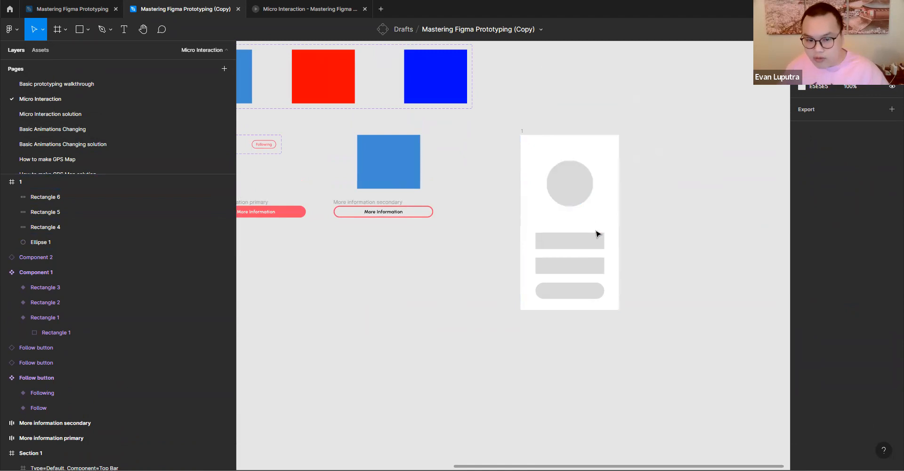
{"action": "left_click_drag", "start_coordinate": [583, 247], "coordinate": [580, 240]}
{"action": "left_click_drag", "start_coordinate": [566, 269], "coordinate": [565, 263]}
{"action": "left_click", "coordinate": [564, 290]}
{"action": "left_click_drag", "start_coordinate": [567, 292], "coordinate": [566, 289]}
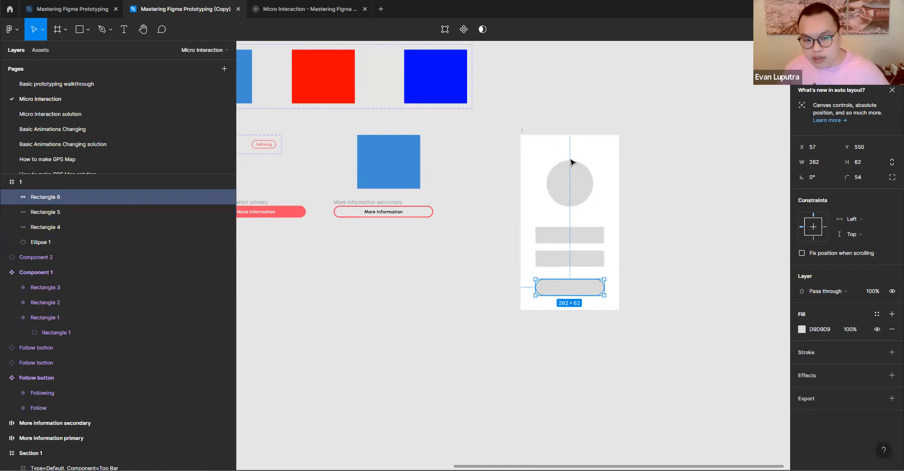
- Duplicate the circle and all three rectangles together and place the copies above frame 1
{"action": "left_click", "coordinate": [703, 178]}
{"action": "left_click", "coordinate": [582, 195]}
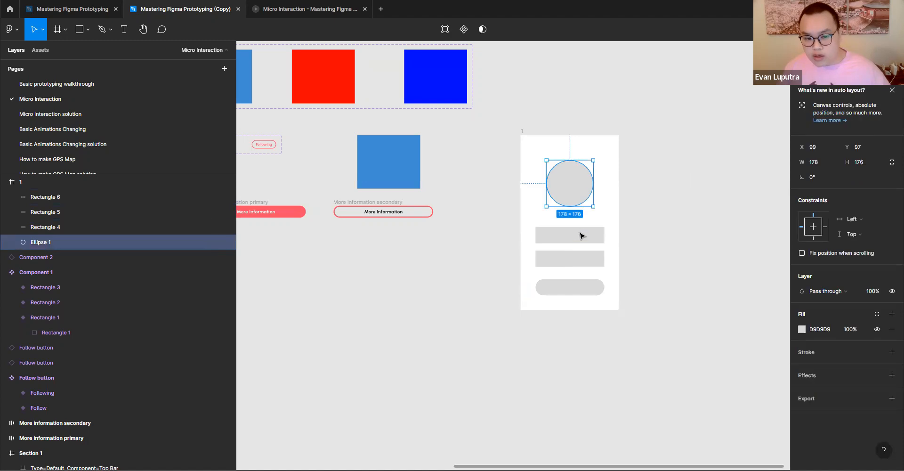
{"action": "left_click", "coordinate": [581, 235], "text": "shift"}
{"action": "left_click", "coordinate": [580, 258], "text": "shift"}
{"action": "left_click", "coordinate": [583, 288], "text": "shift"}
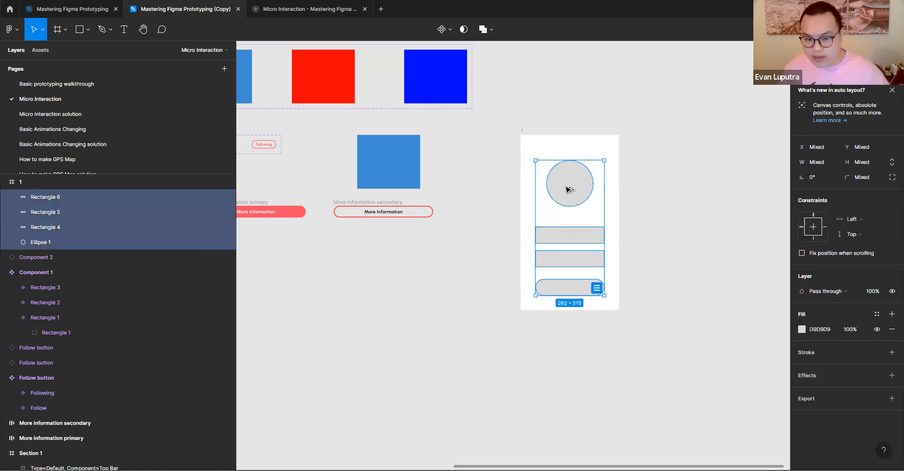
{"action": "left_click_drag", "start_coordinate": [573, 188], "coordinate": [572, 107]}
{"action": "left_click", "coordinate": [654, 133]}
- Turn the copied circle above frame 1 into a component named Logo
{"action": "left_click", "coordinate": [582, 107]}
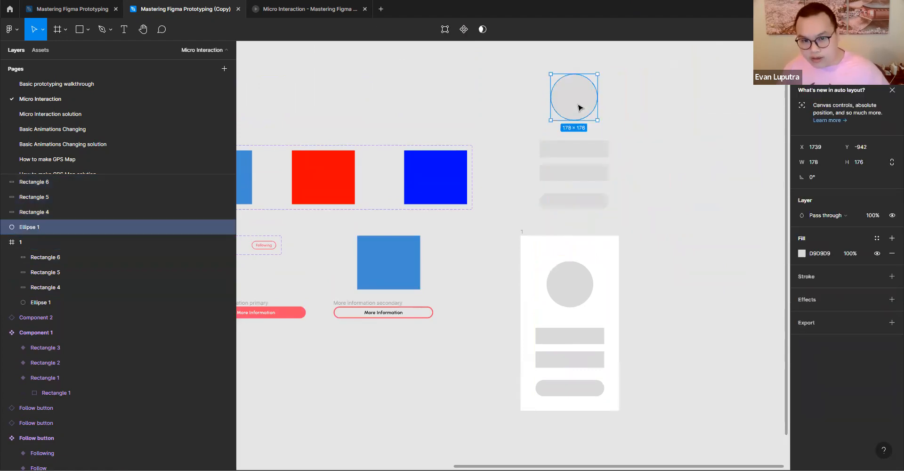
{"action": "left_click", "coordinate": [464, 29]}
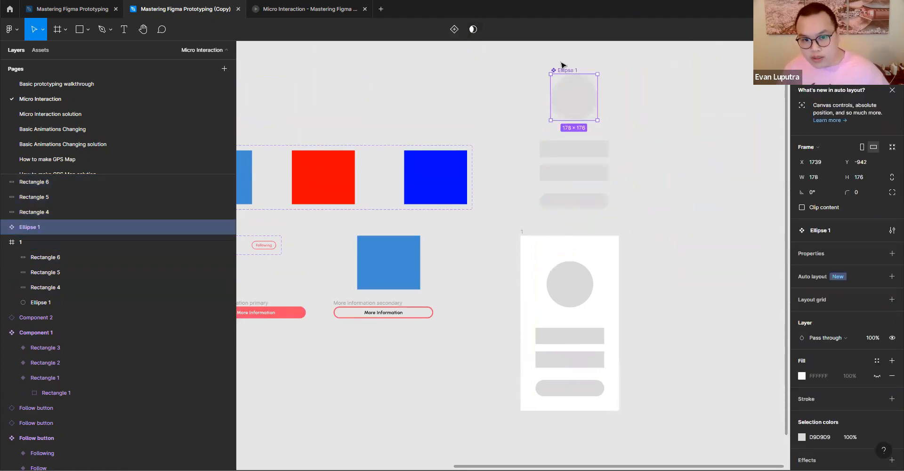
{"action": "double_click", "coordinate": [566, 69]}
{"action": "key", "text": "BackSpace"}
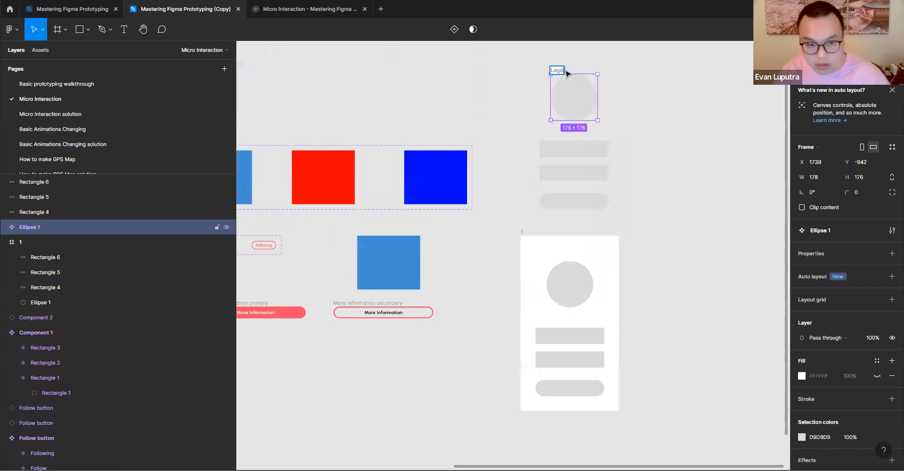
- Turn the upper copied rectangle into a component named User
{"action": "left_click", "coordinate": [554, 153]}
{"action": "left_click", "coordinate": [464, 30]}
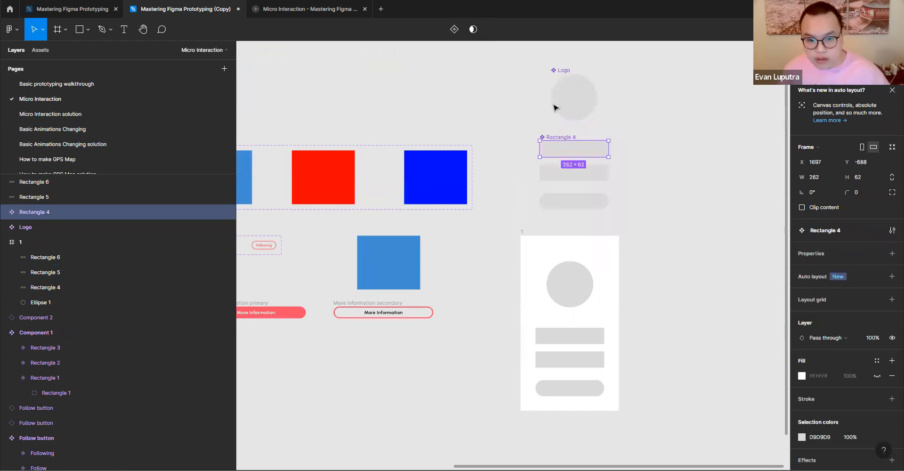
{"action": "double_click", "coordinate": [564, 140]}
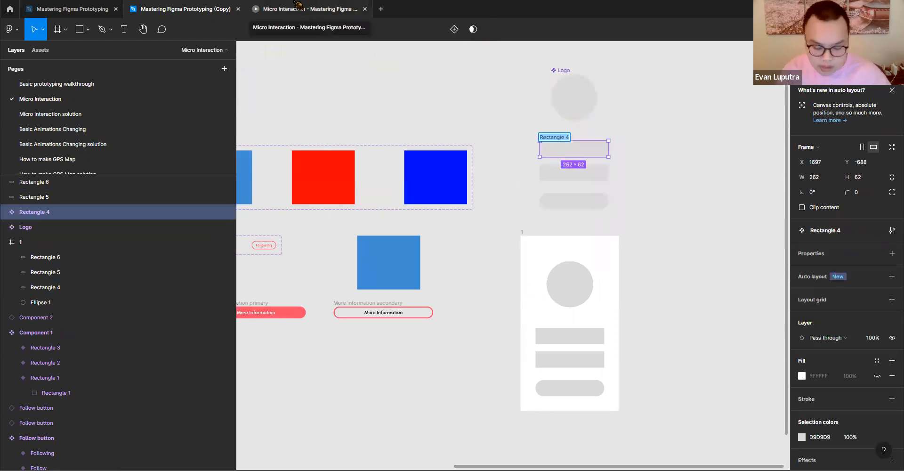
{"action": "type", "text": "User"}
{"action": "key", "text": "Return"}
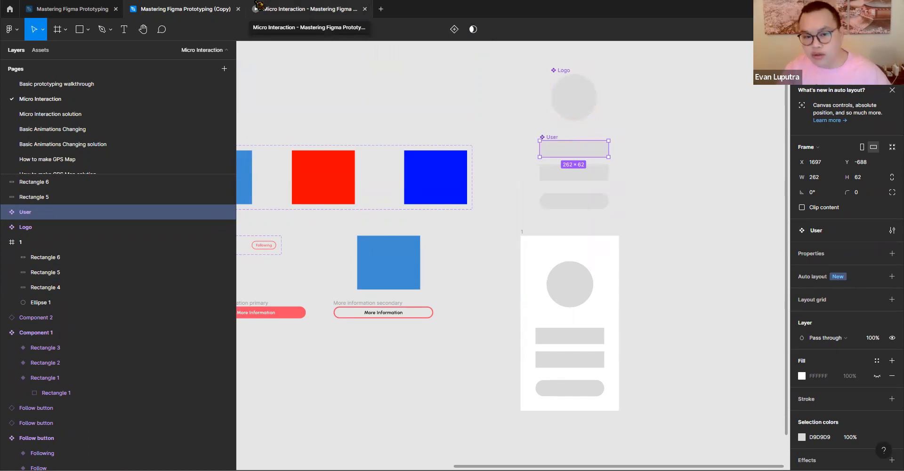
- Turn the second copied rectangle into a component named Passwords
{"action": "left_click", "coordinate": [605, 178]}
{"action": "left_click", "coordinate": [464, 30]}
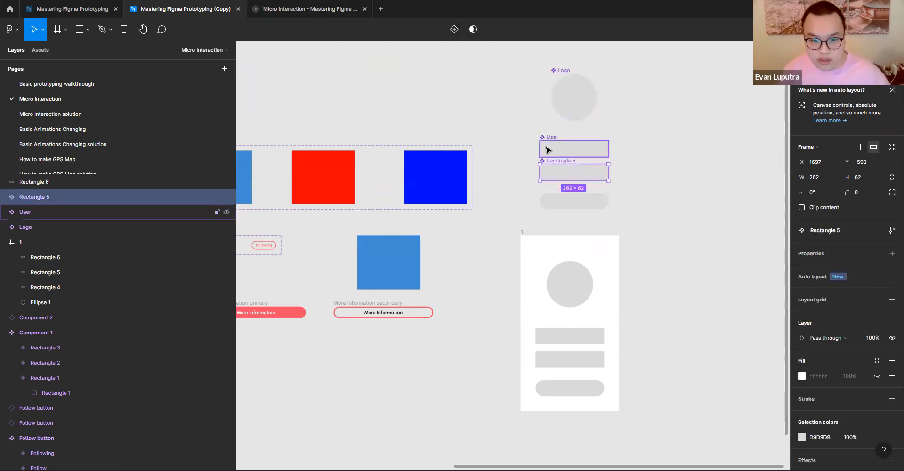
{"action": "double_click", "coordinate": [549, 160]}
{"action": "type", "text": "Passwords"}
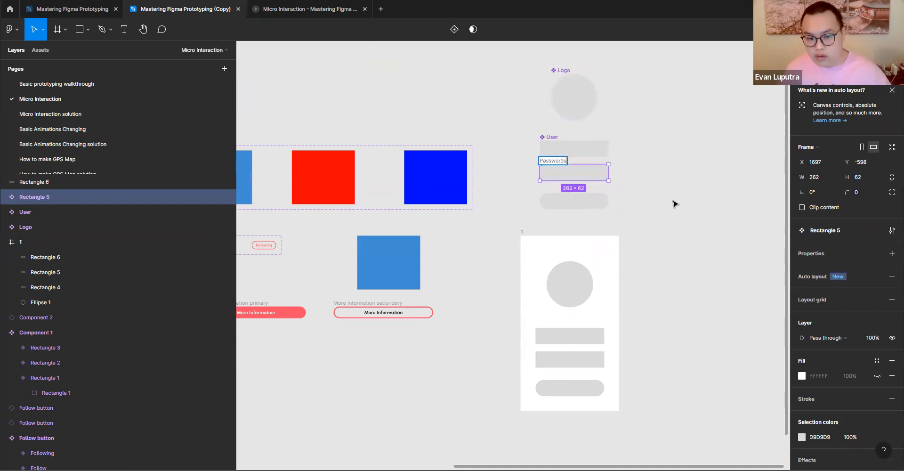
{"action": "key", "text": "Return"}
- Turn the copied rounded rectangle into a component named Button
{"action": "left_click", "coordinate": [591, 201]}
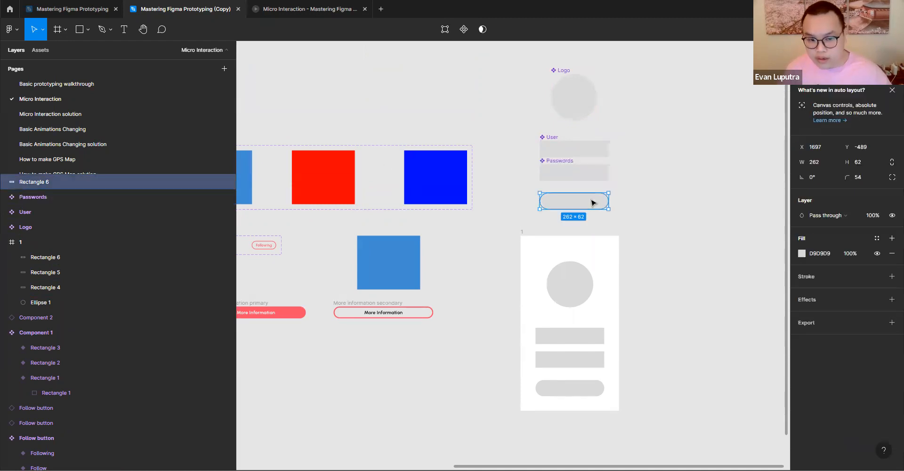
{"action": "left_click", "coordinate": [455, 29]}
{"action": "double_click", "coordinate": [565, 188]}
{"action": "type", "text": "Button"}
{"action": "key", "text": "Return"}
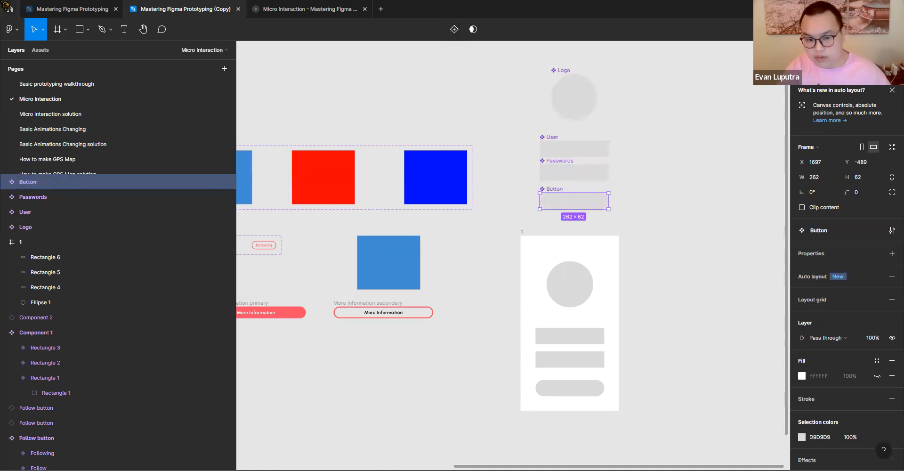
- Duplicate frame 1 beside the original and delete all shapes inside the copy
{"action": "left_click", "coordinate": [684, 280]}
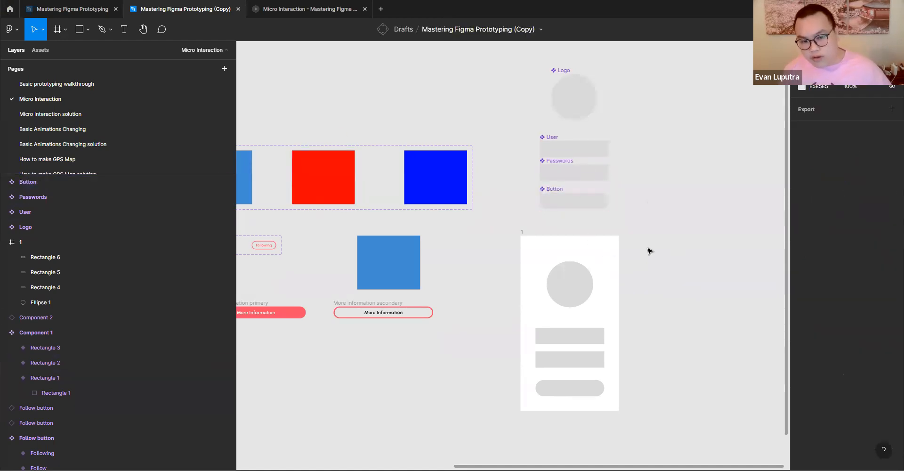
{"action": "scroll", "coordinate": [636, 249], "scroll_direction": "right", "scroll_amount": 1}
{"action": "scroll", "coordinate": [584, 215], "scroll_direction": "right", "scroll_amount": 3}
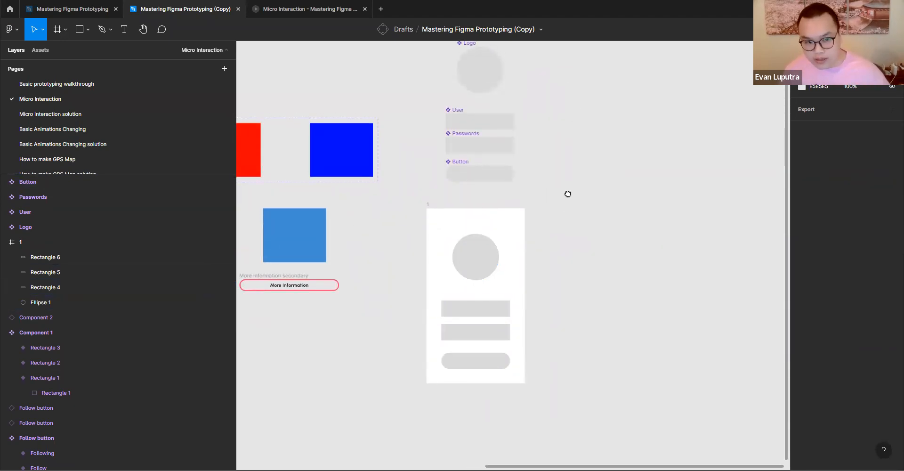
{"action": "scroll", "coordinate": [568, 194], "scroll_direction": "up", "scroll_amount": 1}
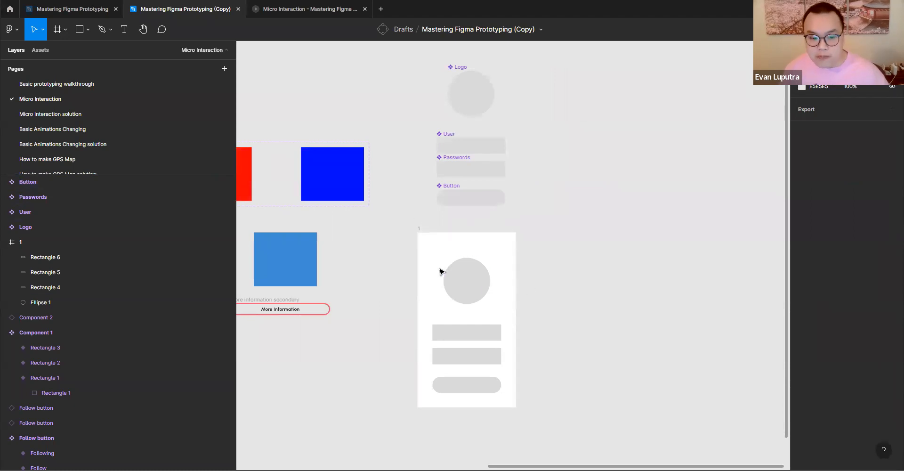
{"action": "left_click_drag", "start_coordinate": [420, 230], "coordinate": [581, 228], "text": "alt"}
{"action": "left_click_drag", "start_coordinate": [600, 257], "coordinate": [596, 370]}
{"action": "key", "text": "Delete"}
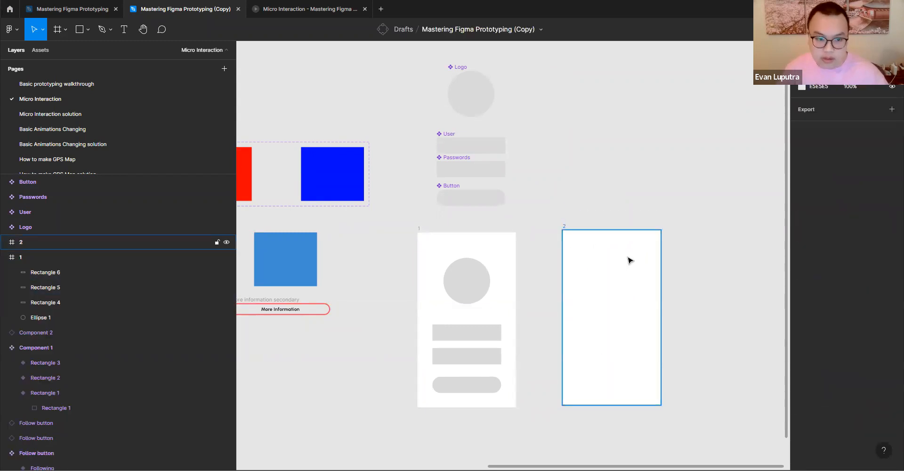
- Place instances of the Logo, User, Passwords and Button components inside frame 2, arranged like the login layout in frame 1
{"action": "left_click", "coordinate": [471, 95]}
{"action": "left_click", "coordinate": [471, 144], "text": "shift"}
{"action": "left_click", "coordinate": [478, 177], "text": "shift"}
{"action": "left_click_drag", "start_coordinate": [466, 106], "coordinate": [607, 291]}
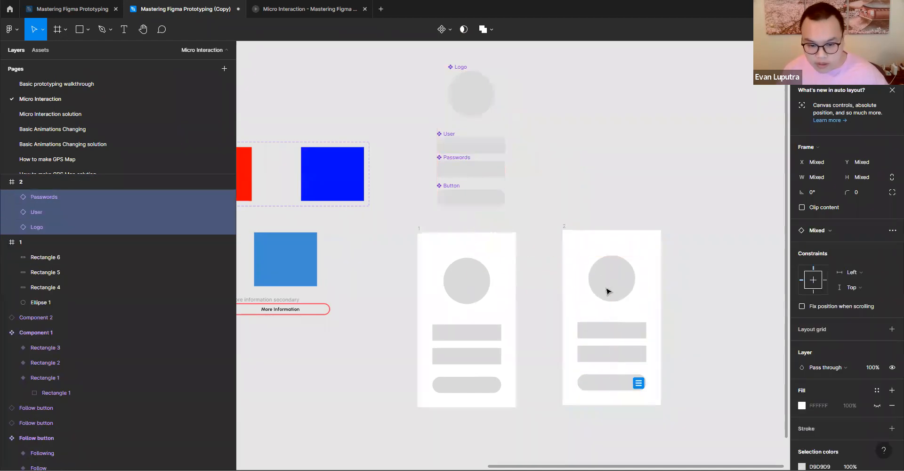
- Duplicate frame 2 with its component instances into the empty space beside it
{"action": "left_click", "coordinate": [699, 283]}
{"action": "scroll", "coordinate": [666, 256], "scroll_direction": "right", "scroll_amount": 3}
{"action": "scroll", "coordinate": [666, 257], "scroll_direction": "down", "scroll_amount": 1}
{"action": "left_click_drag", "start_coordinate": [488, 210], "coordinate": [654, 214]}
{"action": "scroll", "coordinate": [659, 264], "scroll_direction": "right", "scroll_amount": 2}
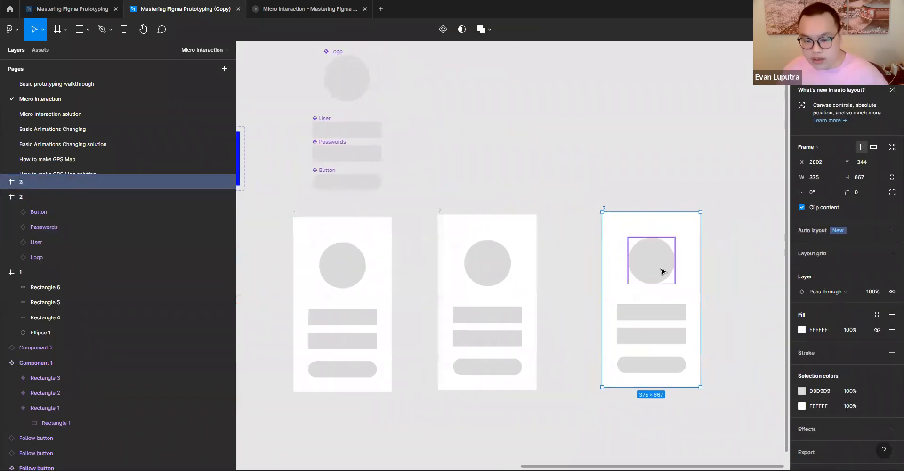
- Remove the Logo instance from frame 3 and stack three more copies of the User instance above the existing one
{"action": "left_click", "coordinate": [652, 278]}
{"action": "key", "text": "Delete"}
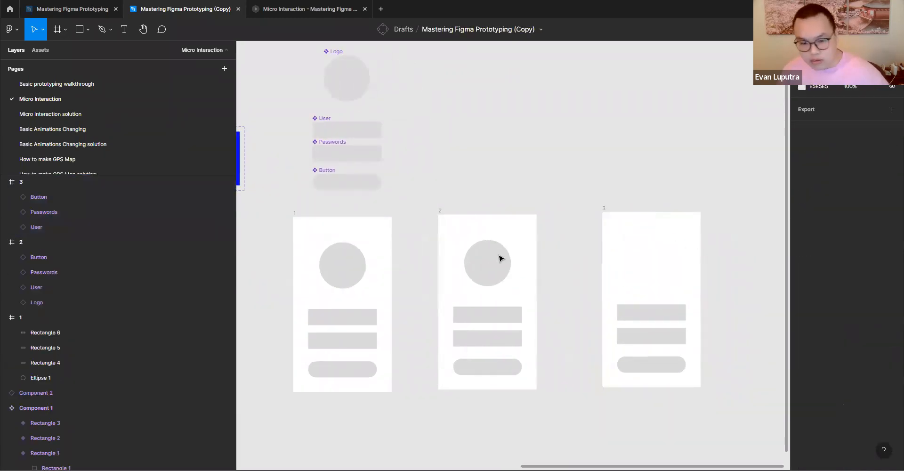
{"action": "left_click", "coordinate": [661, 317]}
{"action": "left_click", "coordinate": [671, 338], "text": "shift"}
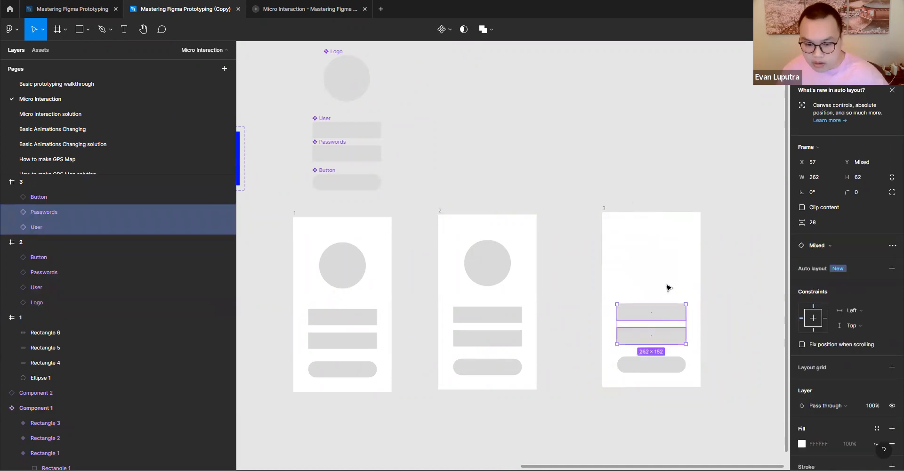
{"action": "left_click", "coordinate": [666, 284]}
{"action": "left_click", "coordinate": [658, 308]}
{"action": "left_click_drag", "start_coordinate": [650, 309], "coordinate": [646, 234]}
{"action": "left_click", "coordinate": [645, 270]}
{"action": "left_click_drag", "start_coordinate": [646, 273], "coordinate": [645, 254]}
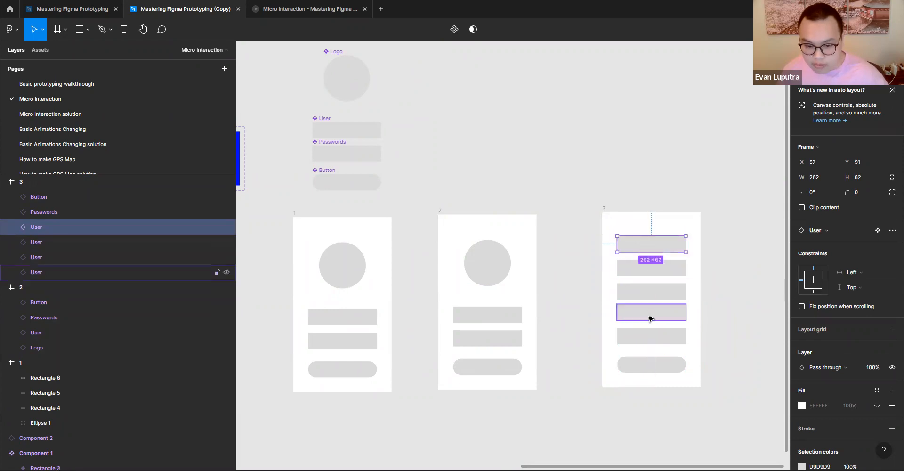
{"action": "left_click", "coordinate": [647, 296]}
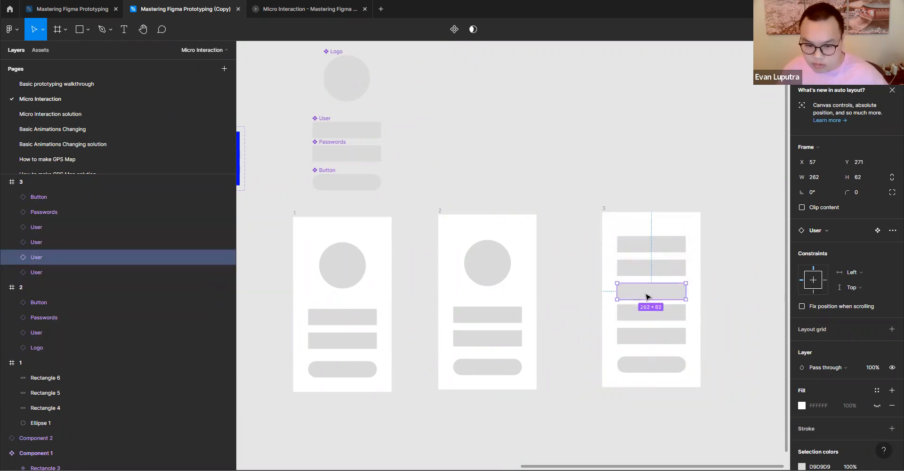
{"action": "left_click", "coordinate": [655, 339]}
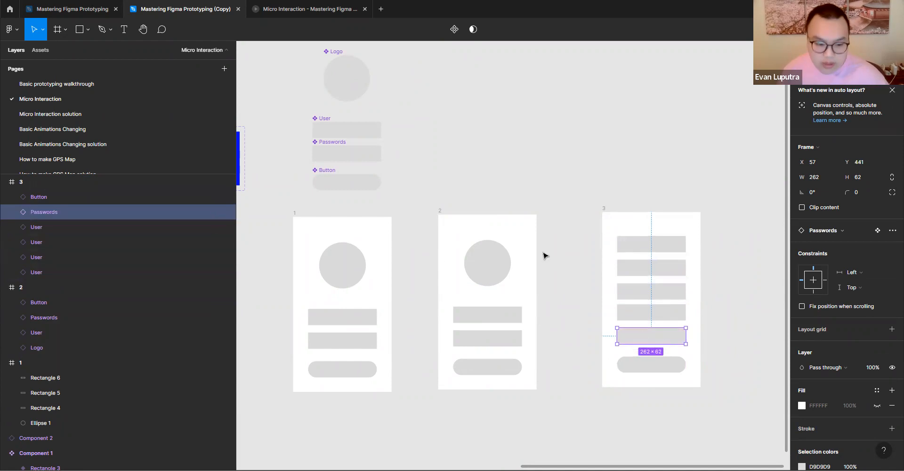
- Change the fill of the rectangle in the main User component to light red DC7E7E
{"action": "scroll", "coordinate": [572, 248], "scroll_direction": "down", "scroll_amount": 3}
{"action": "left_click", "coordinate": [569, 215]}
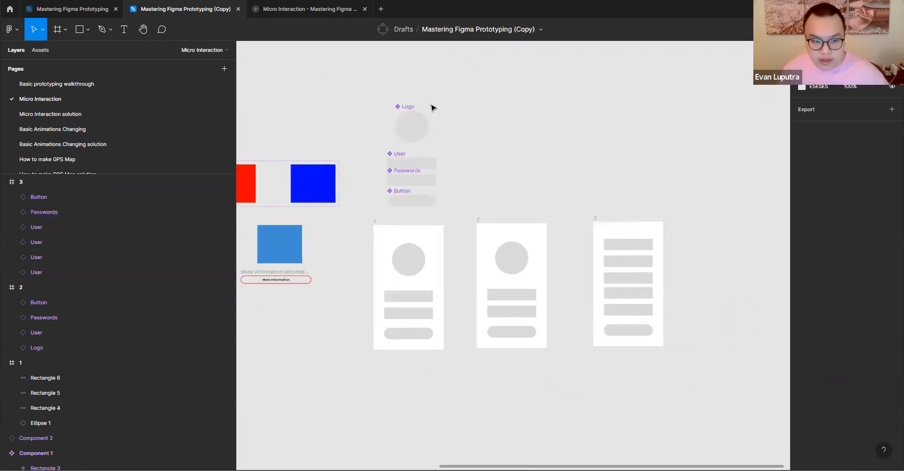
{"action": "left_click", "coordinate": [407, 164]}
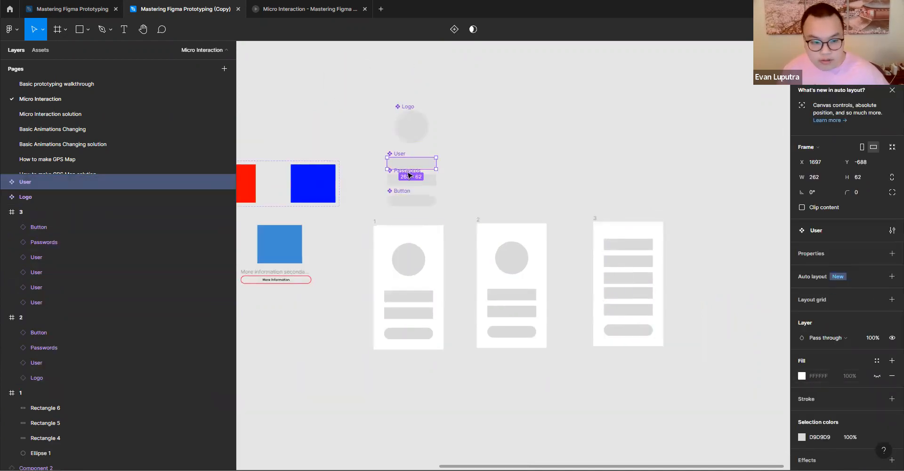
{"action": "double_click", "coordinate": [415, 165]}
{"action": "left_click", "coordinate": [802, 353]}
{"action": "left_click", "coordinate": [738, 260]}
{"action": "left_click", "coordinate": [743, 242]}
{"action": "left_click", "coordinate": [739, 241]}
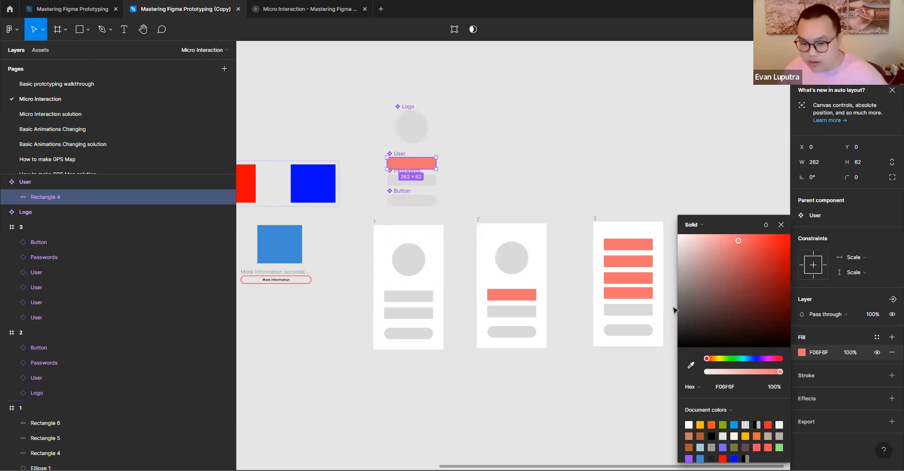
{"action": "left_click_drag", "start_coordinate": [751, 258], "coordinate": [726, 249]}
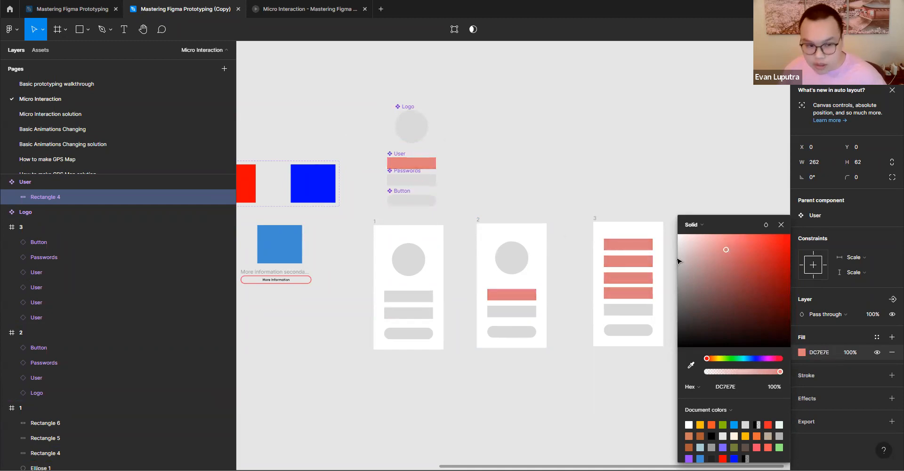
- Change the fill of the rectangle in the main Passwords component to near-black 170202
{"action": "left_click", "coordinate": [417, 182]}
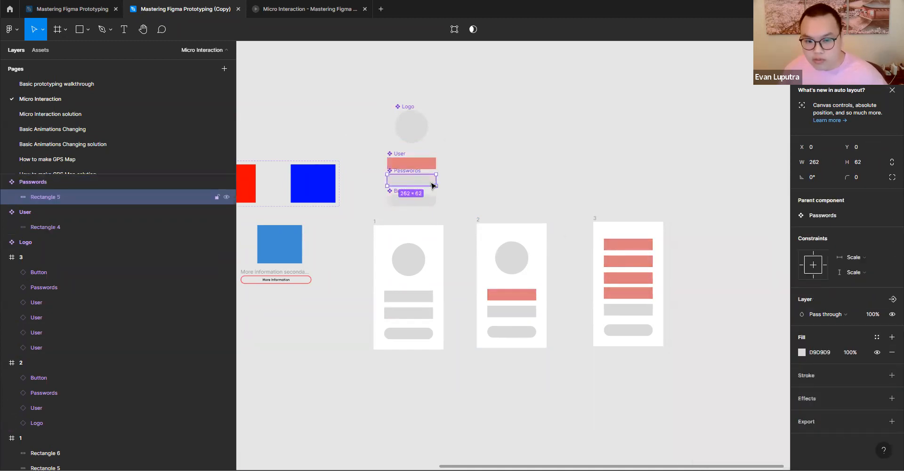
{"action": "left_click", "coordinate": [802, 352]}
{"action": "left_click_drag", "start_coordinate": [755, 337], "coordinate": [743, 283]}
{"action": "left_click_drag", "start_coordinate": [784, 342], "coordinate": [785, 345]}
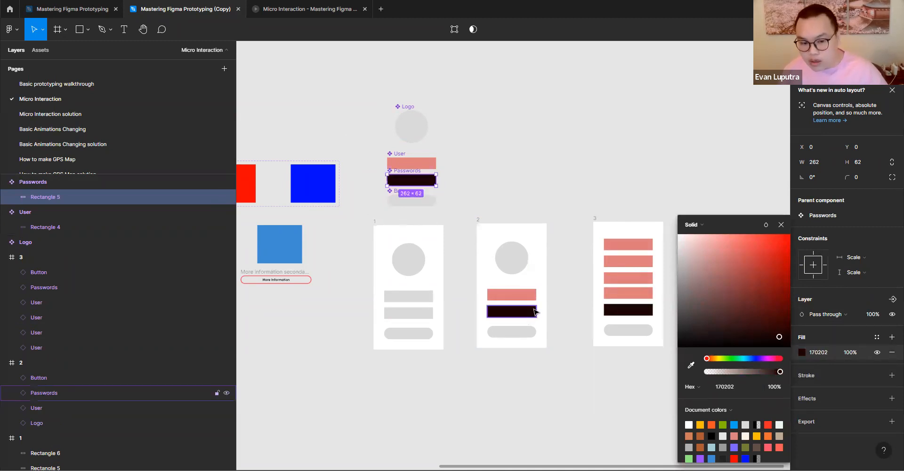
- Change the fill of the rounded rectangle in the main Button component to blue 4C96DB
{"action": "left_click", "coordinate": [422, 205]}
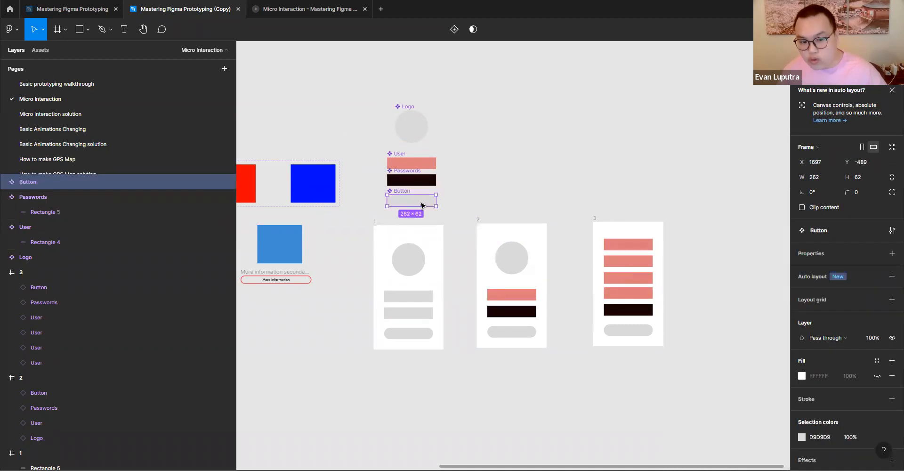
{"action": "double_click", "coordinate": [422, 205]}
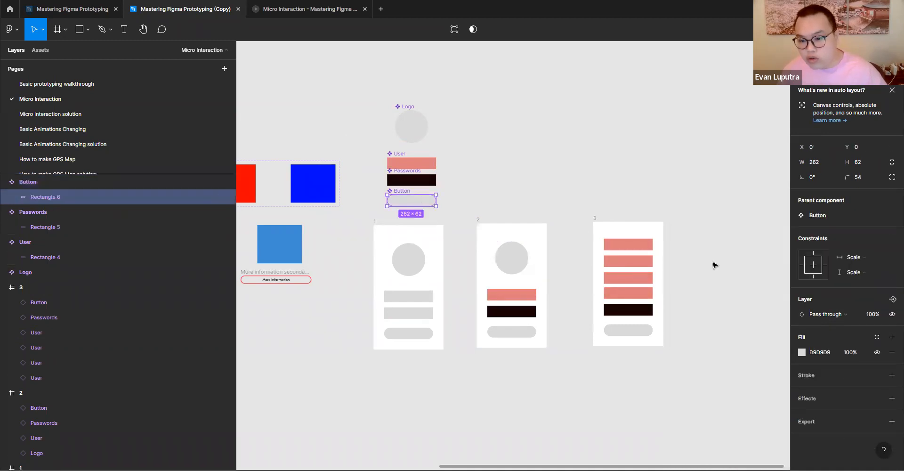
{"action": "left_click", "coordinate": [802, 353]}
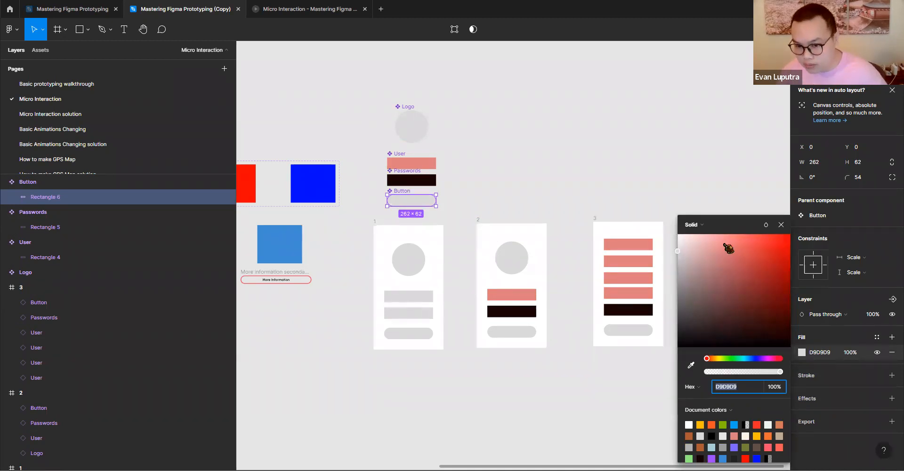
{"action": "left_click", "coordinate": [753, 242]}
{"action": "left_click", "coordinate": [749, 359]}
{"action": "left_click_drag", "start_coordinate": [741, 266], "coordinate": [752, 251]}
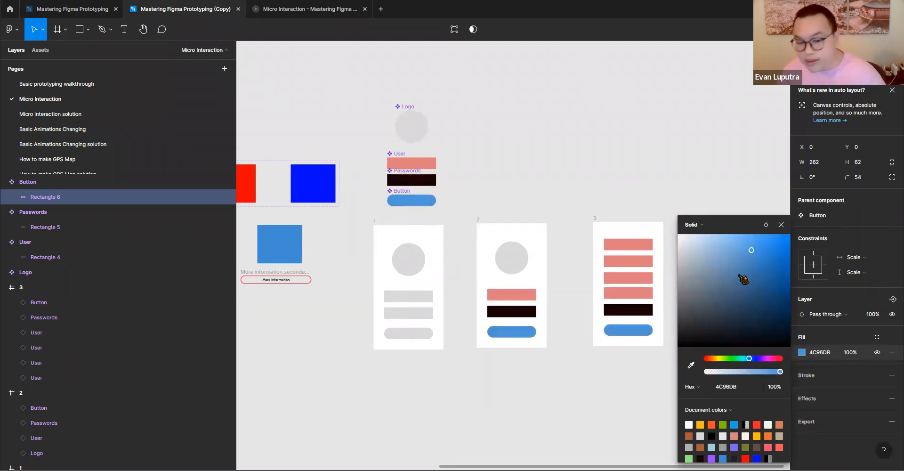
- Change the fill of the circle in the main Logo component to yellow-green D6E866
{"action": "left_click", "coordinate": [425, 130]}
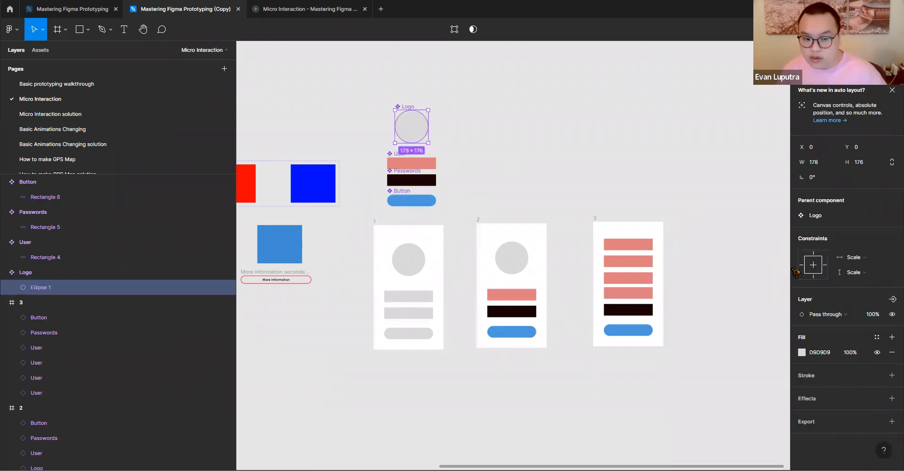
{"action": "left_click", "coordinate": [802, 352]}
{"action": "left_click", "coordinate": [733, 274]}
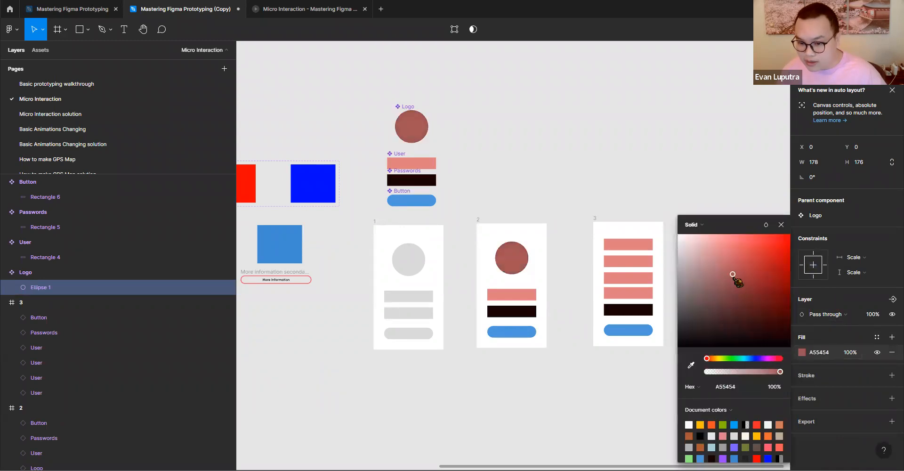
{"action": "left_click_drag", "start_coordinate": [733, 359], "coordinate": [721, 358]}
{"action": "left_click_drag", "start_coordinate": [755, 290], "coordinate": [743, 249]}
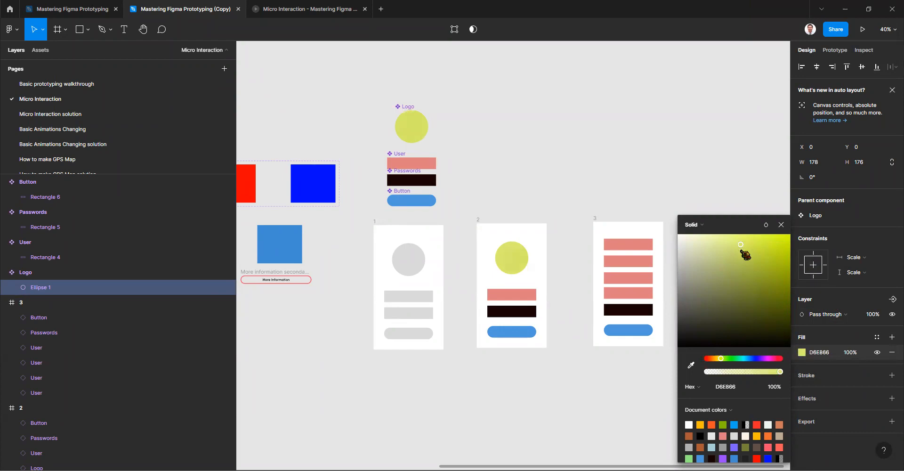
{"action": "left_click", "coordinate": [551, 132]}
- Examine the prototype connections between the Follow and Following variants of the Follow button component
{"action": "left_click_drag", "start_coordinate": [558, 213], "coordinate": [650, 193]}
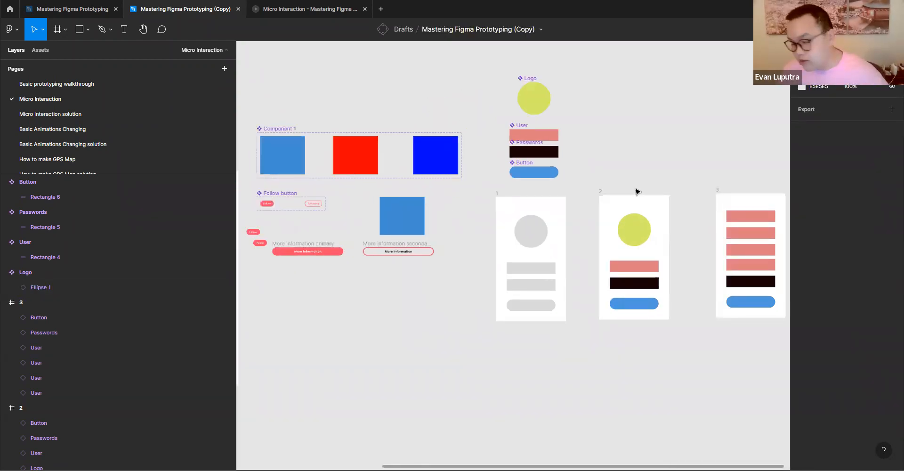
{"action": "left_click_drag", "start_coordinate": [598, 163], "coordinate": [667, 106]}
{"action": "scroll", "coordinate": [537, 135], "scroll_direction": "down", "scroll_amount": 1}
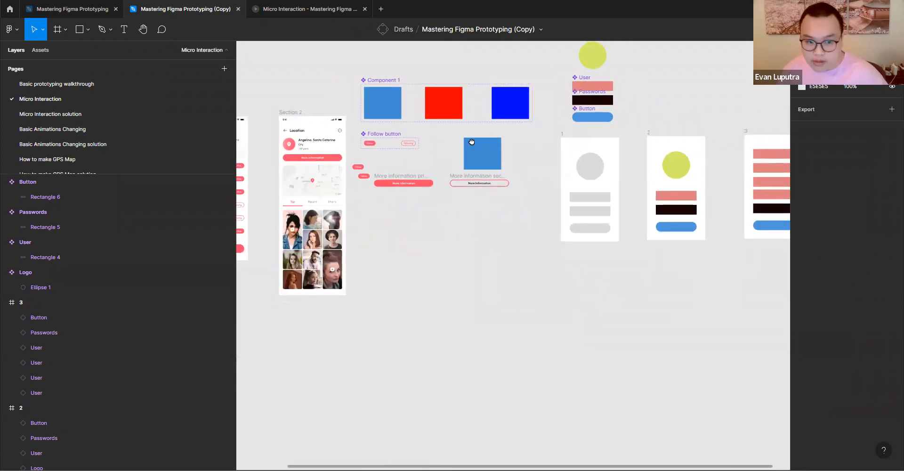
{"action": "left_click_drag", "start_coordinate": [472, 142], "coordinate": [590, 125]}
{"action": "scroll", "coordinate": [468, 155], "scroll_direction": "up", "scroll_amount": 2}
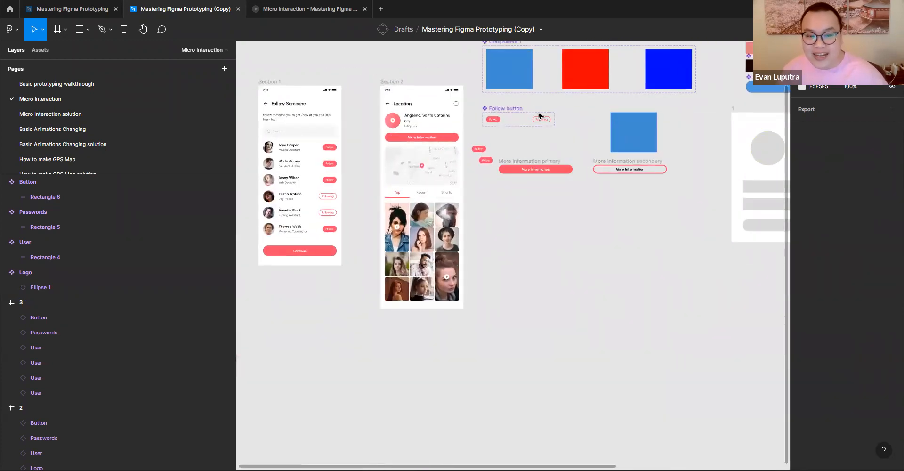
{"action": "scroll", "coordinate": [574, 139], "scroll_direction": "up", "scroll_amount": 2}
{"action": "left_click", "coordinate": [836, 50]}
{"action": "scroll", "coordinate": [472, 116], "scroll_direction": "up", "scroll_amount": 1}
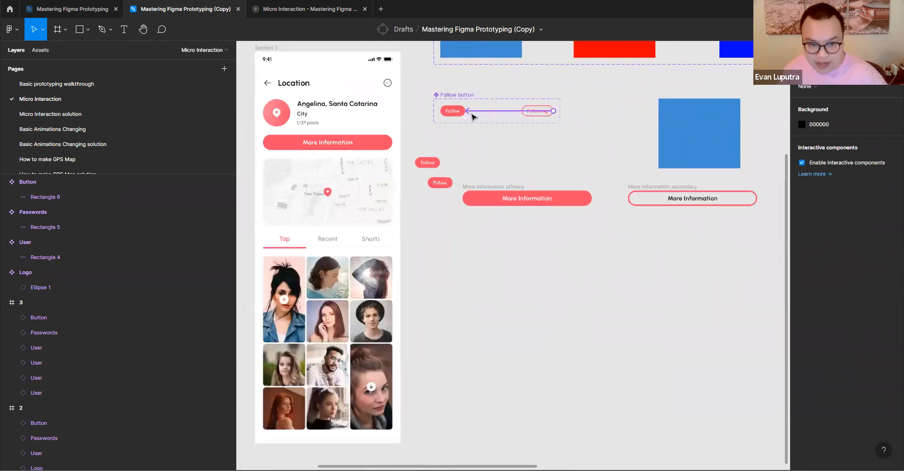
{"action": "scroll", "coordinate": [472, 117], "scroll_direction": "up", "scroll_amount": 2}
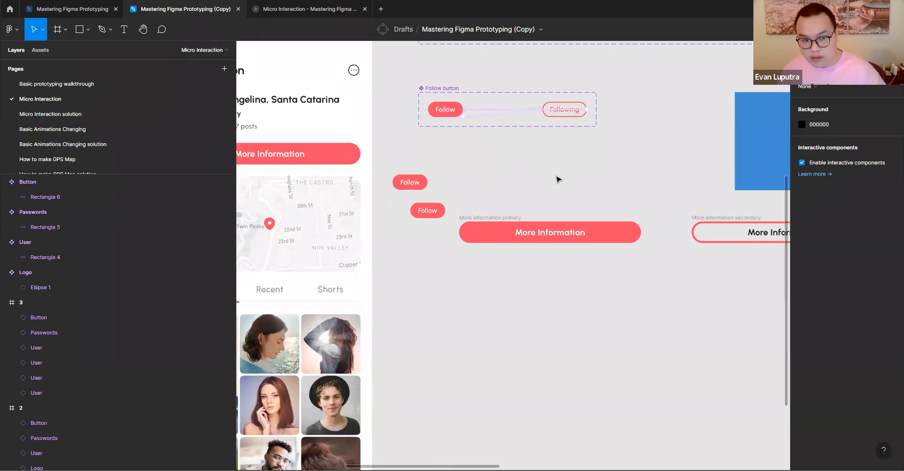
{"action": "right_click", "coordinate": [584, 189]}
{"action": "key", "text": "Escape"}
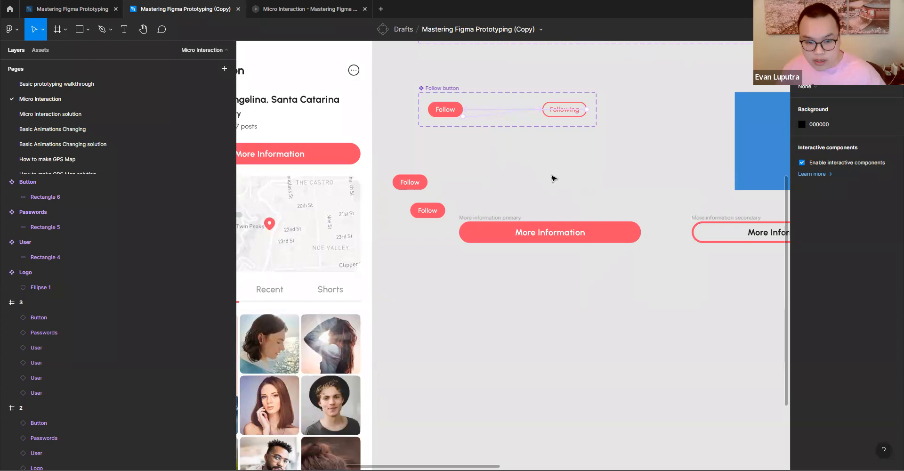
{"action": "scroll", "coordinate": [552, 175], "scroll_direction": "down", "scroll_amount": 3}
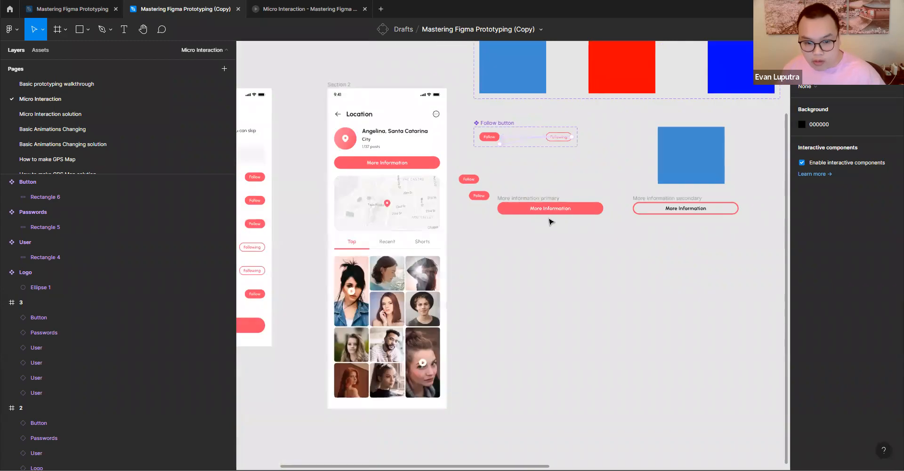
- Turn the More information primary and More information secondary buttons into two separate components
{"action": "left_click", "coordinate": [531, 197]}
{"action": "left_click", "coordinate": [549, 180]}
{"action": "left_click", "coordinate": [529, 199]}
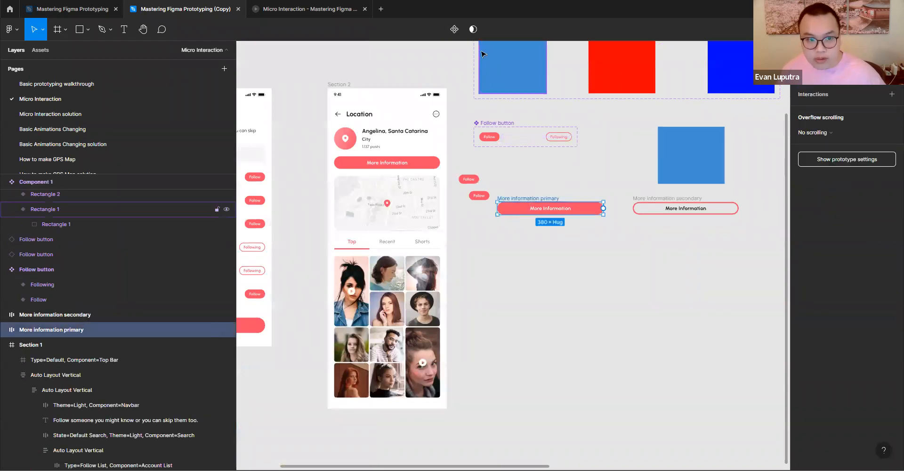
{"action": "left_click", "coordinate": [455, 29]}
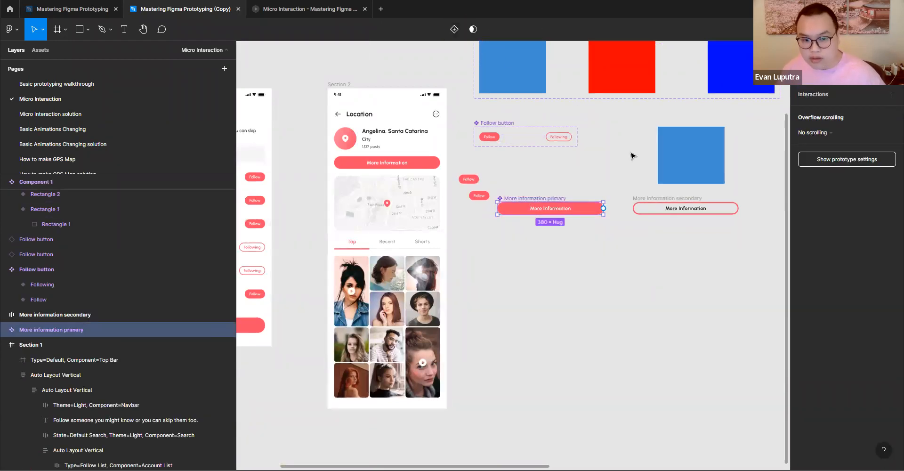
{"action": "left_click", "coordinate": [666, 200]}
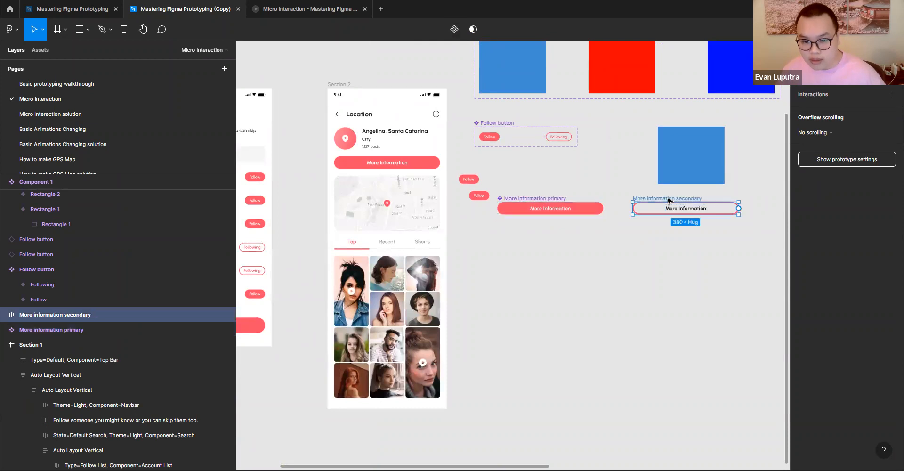
{"action": "left_click", "coordinate": [455, 30]}
- Combine the More information primary and More information secondary components as variants of one component set
{"action": "left_click_drag", "start_coordinate": [485, 238], "coordinate": [752, 197]}
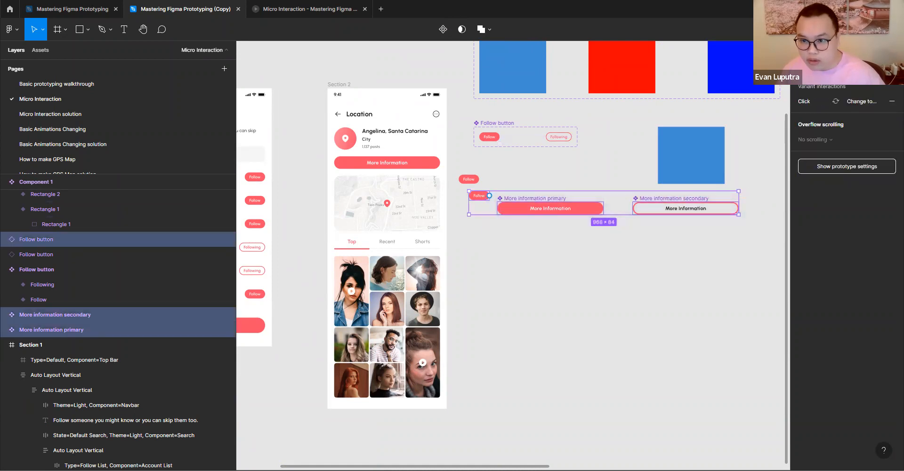
{"action": "left_click", "coordinate": [807, 50]}
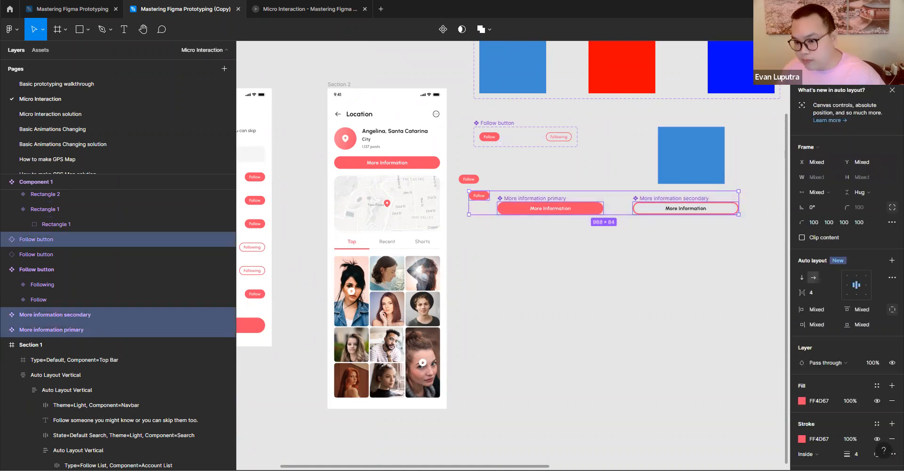
{"action": "left_click_drag", "start_coordinate": [491, 244], "coordinate": [746, 197]}
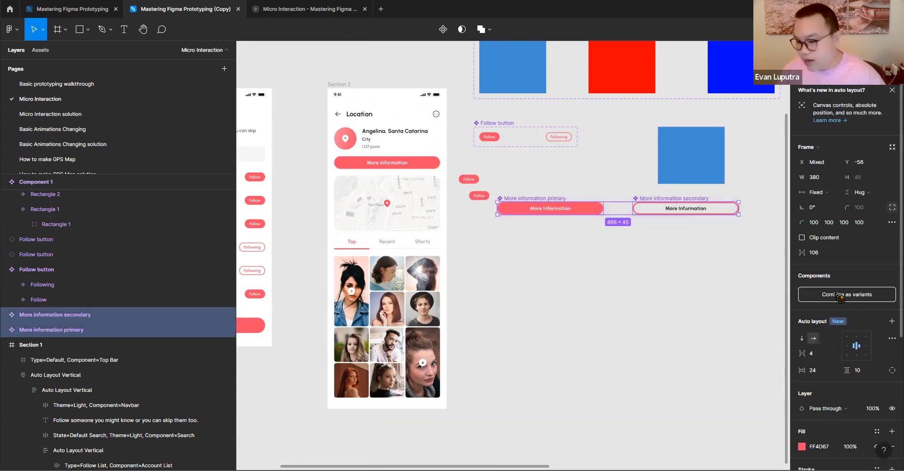
{"action": "left_click", "coordinate": [840, 297]}
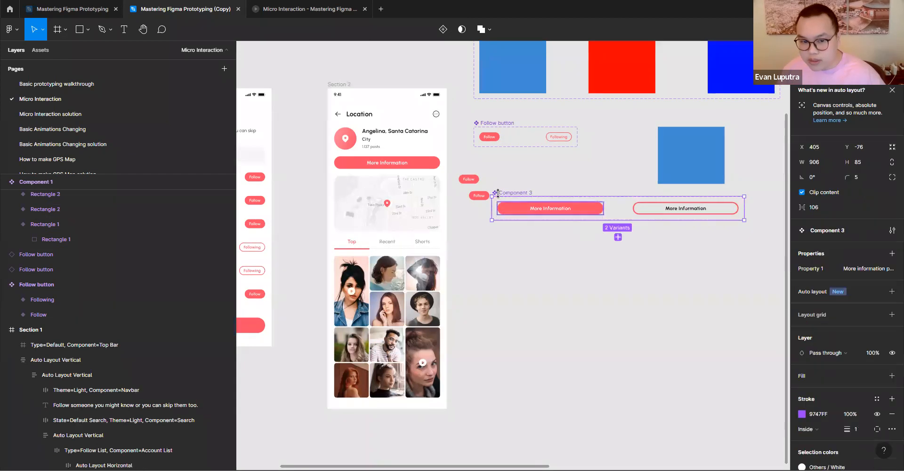
- Move the new component set below the loose Follow buttons and rename it More information button
{"action": "left_click_drag", "start_coordinate": [503, 210], "coordinate": [487, 227]}
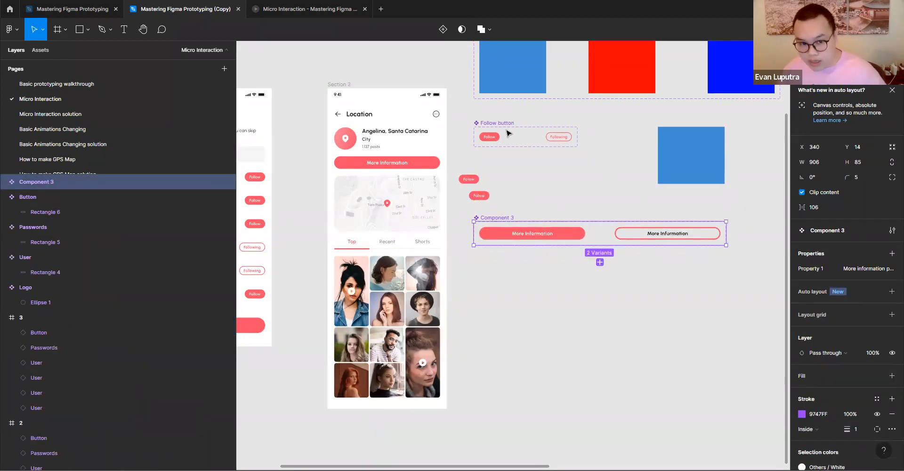
{"action": "double_click", "coordinate": [507, 218]}
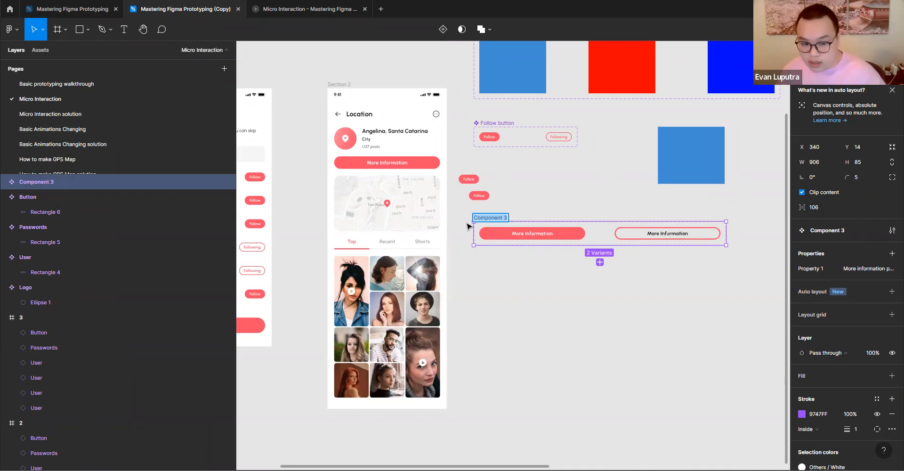
{"action": "type", "text": "More informati"}
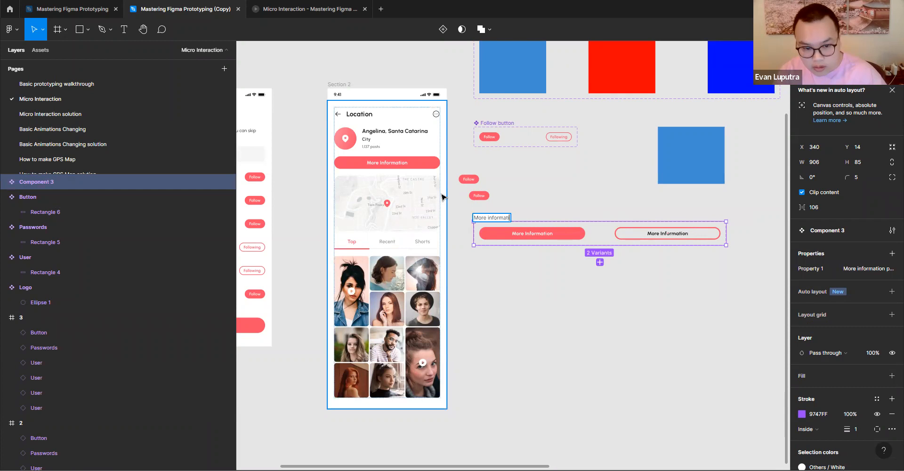
{"action": "type", "text": "on button"}
{"action": "key", "text": "Return"}
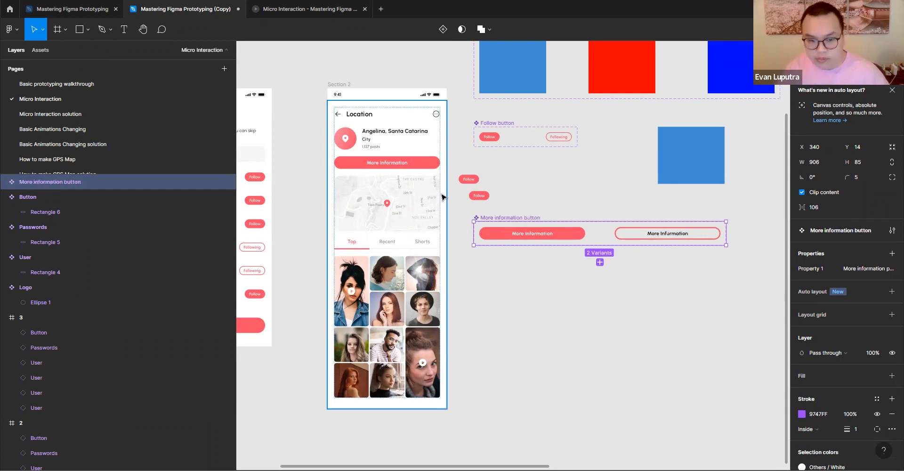
- Connect the primary and secondary More information variants to each other in both directions with On click, Change to, Instant interactions
{"action": "left_click", "coordinate": [837, 50]}
{"action": "left_click", "coordinate": [503, 234]}
{"action": "left_click_drag", "start_coordinate": [585, 233], "coordinate": [622, 238]}
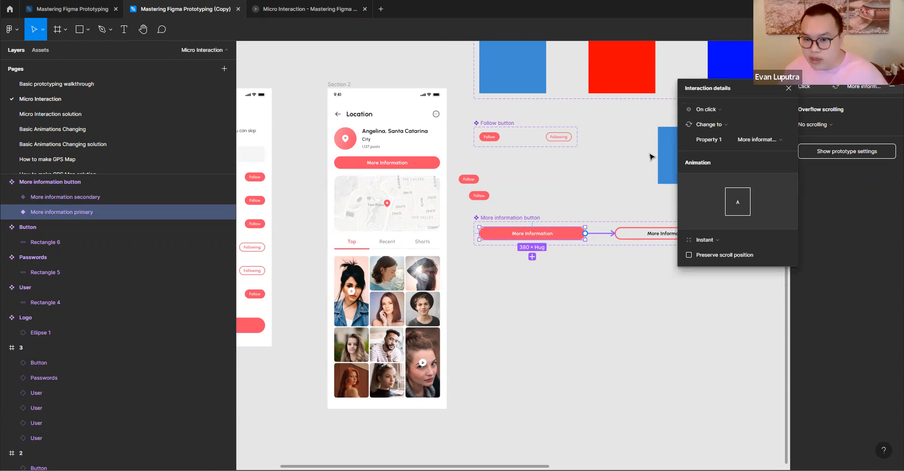
{"action": "left_click", "coordinate": [683, 236]}
{"action": "left_click_drag", "start_coordinate": [720, 233], "coordinate": [586, 235]}
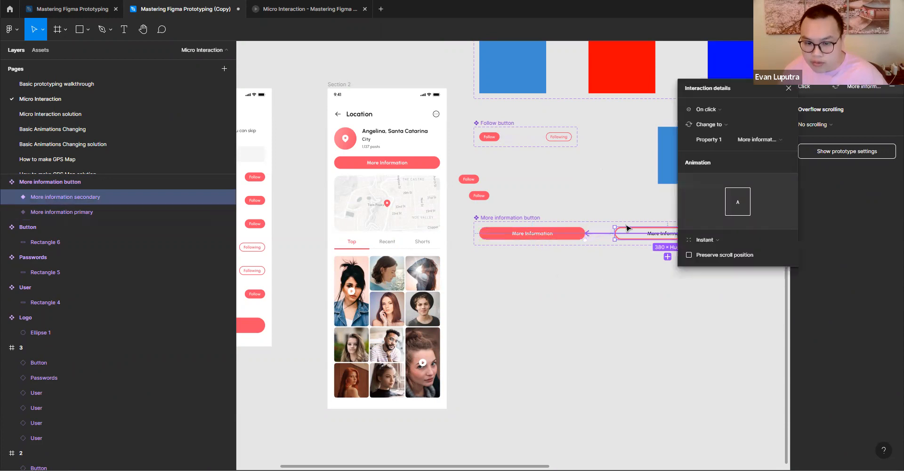
{"action": "left_click", "coordinate": [574, 283]}
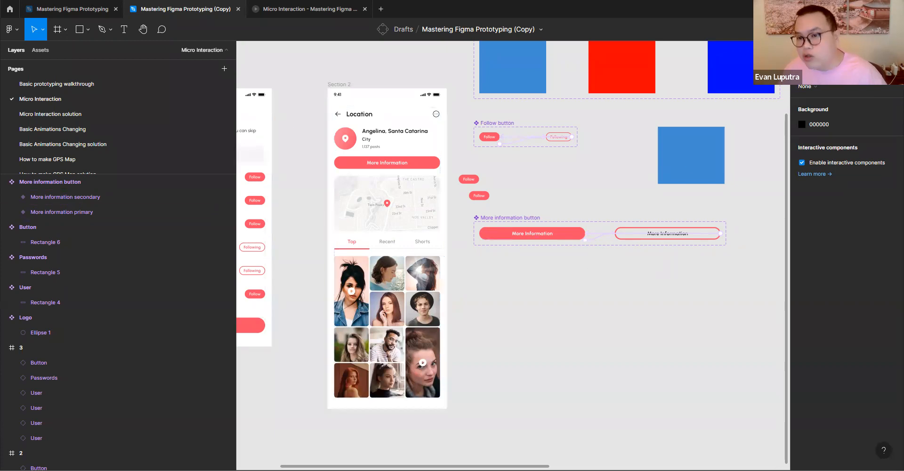
- Replace the original More Information button on the Section 2 Location screen with an instance of the More information primary variant
{"action": "left_click", "coordinate": [807, 50]}
{"action": "left_click", "coordinate": [834, 50]}
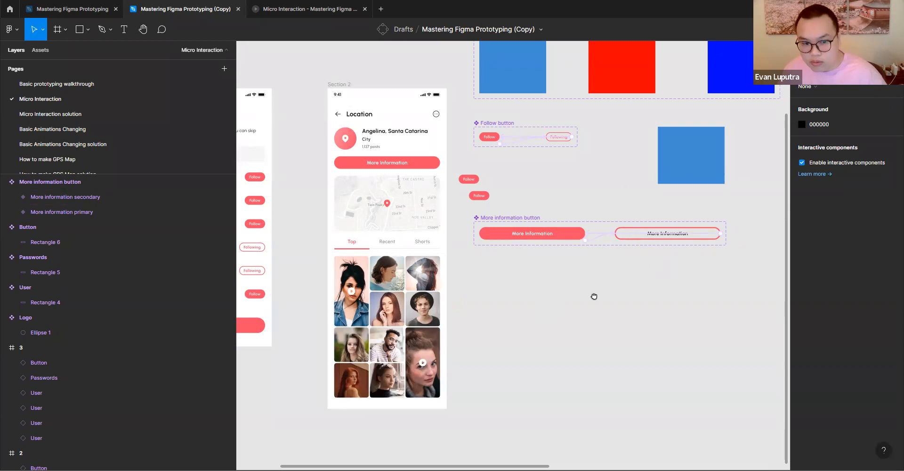
{"action": "scroll", "coordinate": [594, 296], "scroll_direction": "left", "scroll_amount": 4}
{"action": "left_click", "coordinate": [631, 226]}
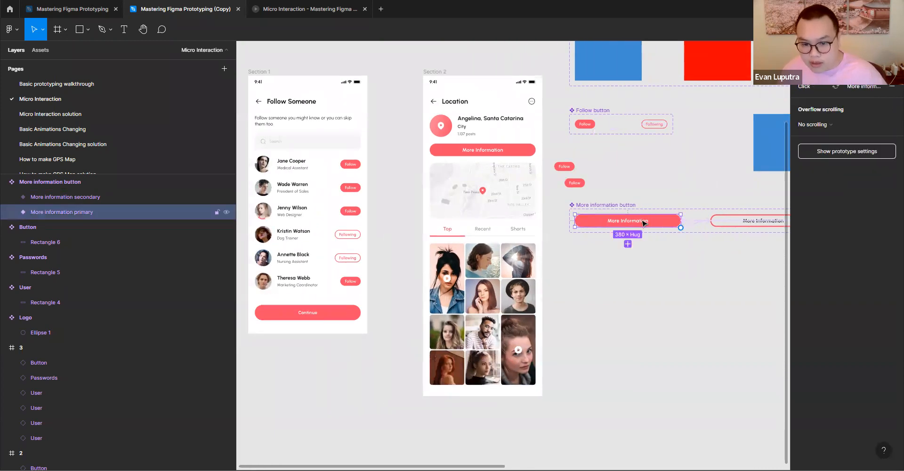
{"action": "left_click_drag", "start_coordinate": [643, 223], "coordinate": [497, 141]}
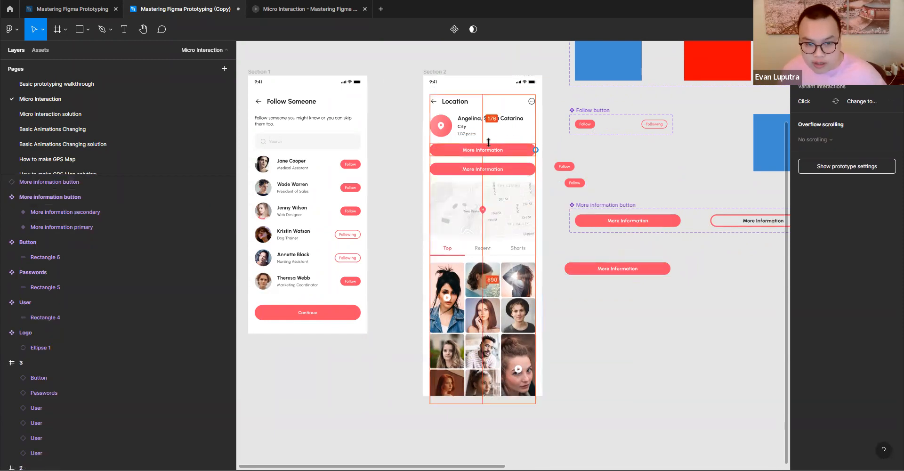
{"action": "left_click", "coordinate": [500, 174]}
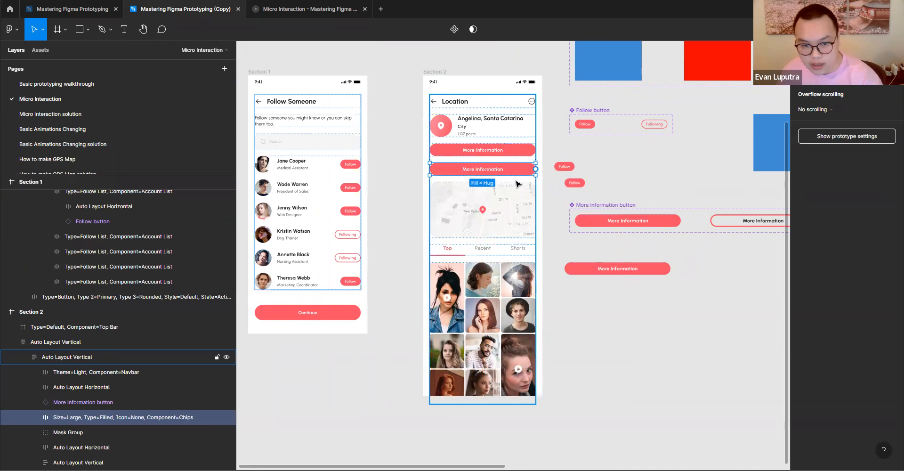
{"action": "key", "text": "Delete"}
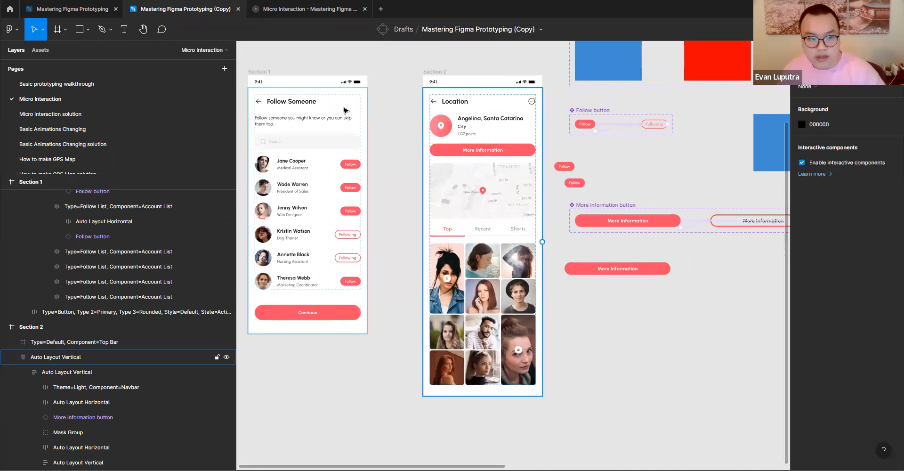
- Preview the Section 2 prototype and test toggling the More Information button repeatedly
{"action": "left_click", "coordinate": [453, 76]}
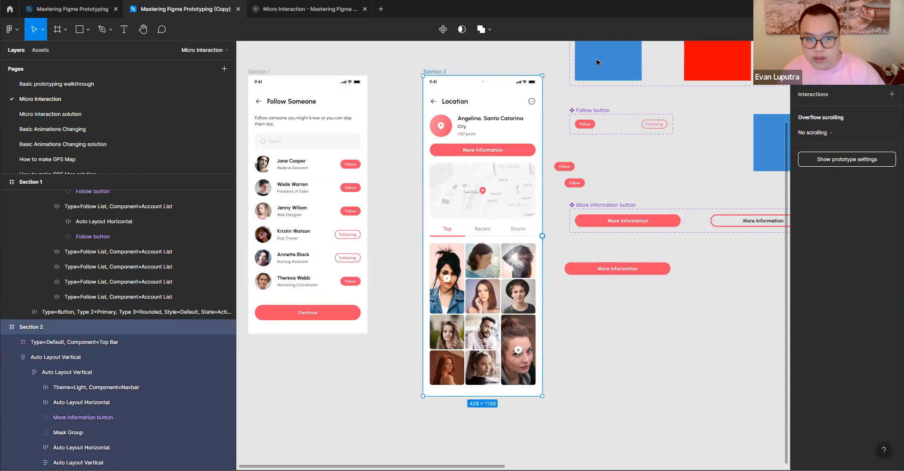
{"action": "left_click", "coordinate": [309, 9]}
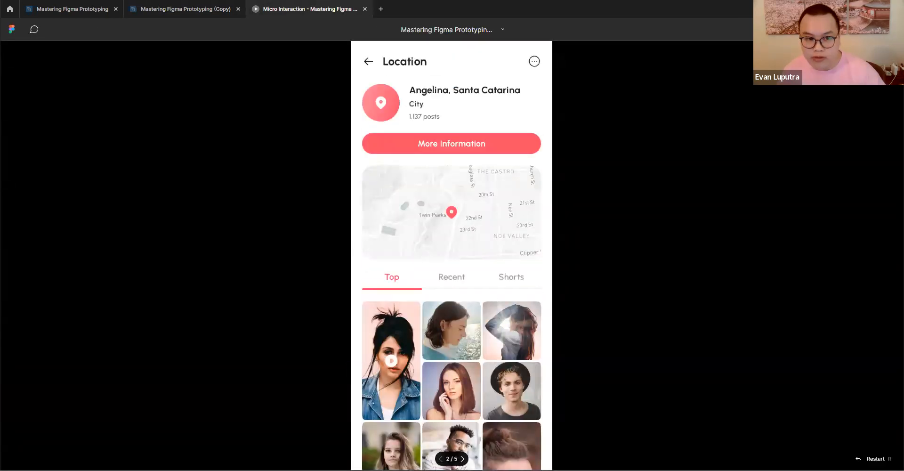
{"action": "left_click", "coordinate": [460, 146]}
{"action": "left_click", "coordinate": [461, 147]}
{"action": "left_click", "coordinate": [461, 147]}
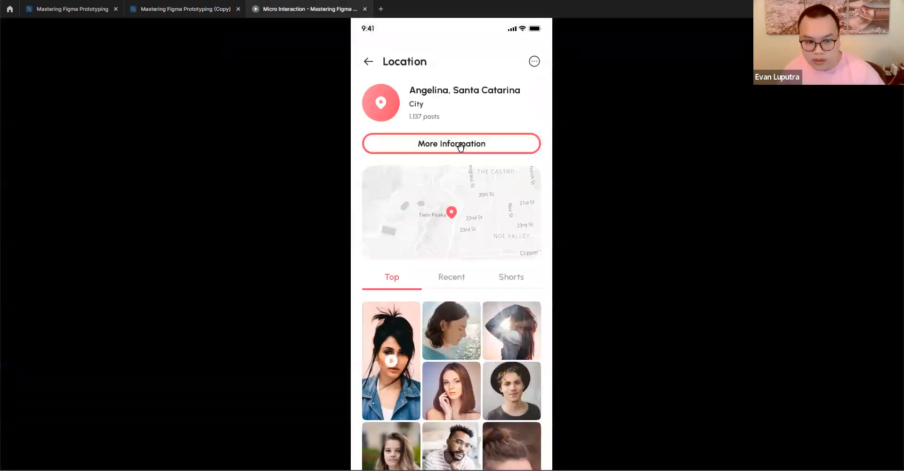
{"action": "left_click", "coordinate": [460, 147]}
{"action": "left_click", "coordinate": [461, 147]}
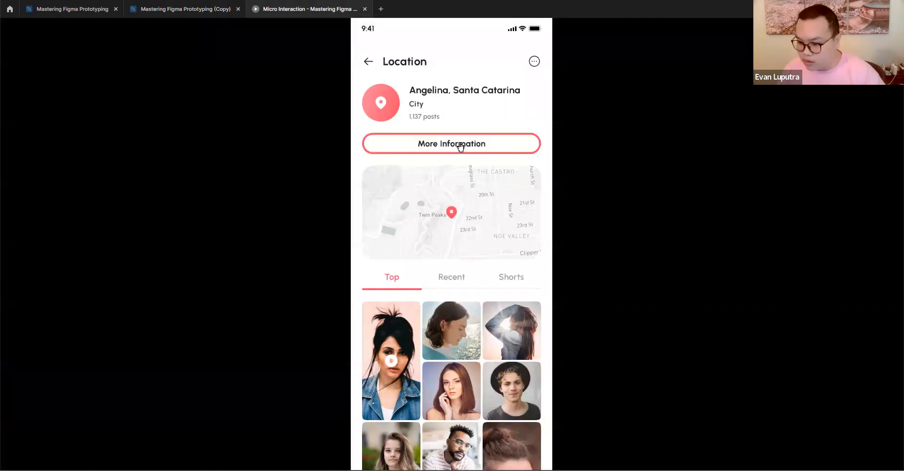
{"action": "left_click", "coordinate": [461, 147]}
{"action": "left_click", "coordinate": [461, 147]}
{"action": "left_click", "coordinate": [461, 147]}
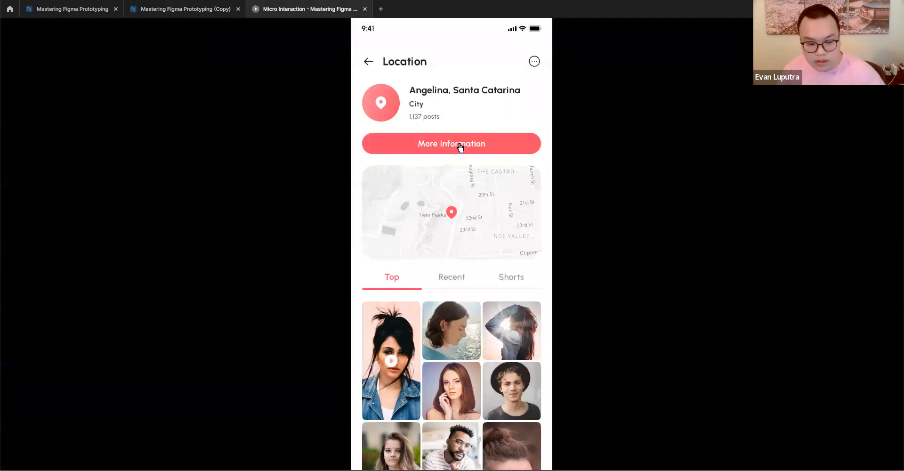
{"action": "left_click", "coordinate": [197, 10]}
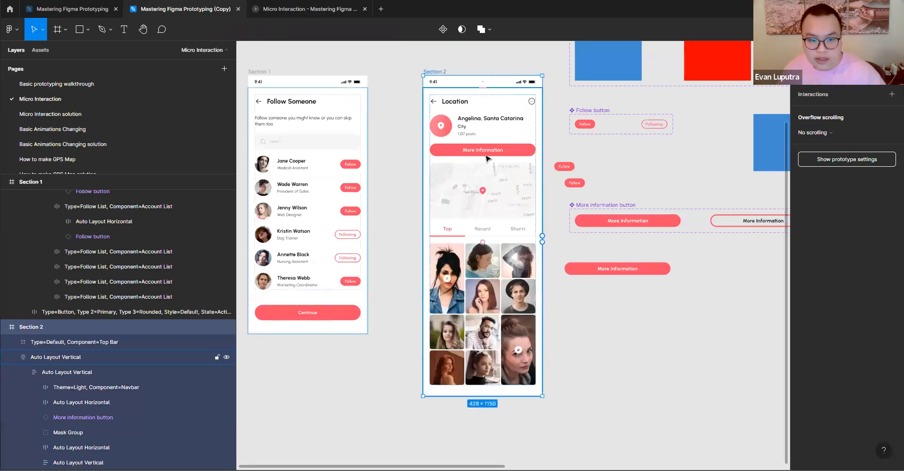
- Place a Follow button instance above the More information button on the Location screen and delete it again
{"action": "double_click", "coordinate": [487, 154]}
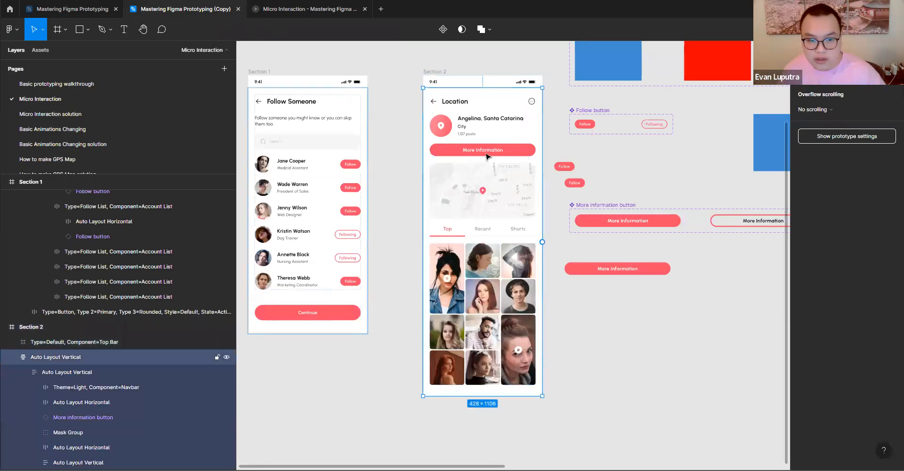
{"action": "double_click", "coordinate": [487, 154]}
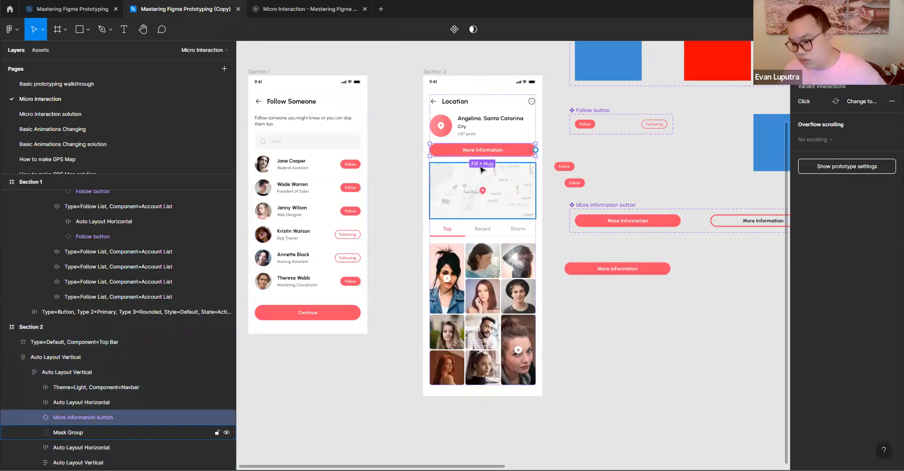
{"action": "left_click", "coordinate": [807, 50]}
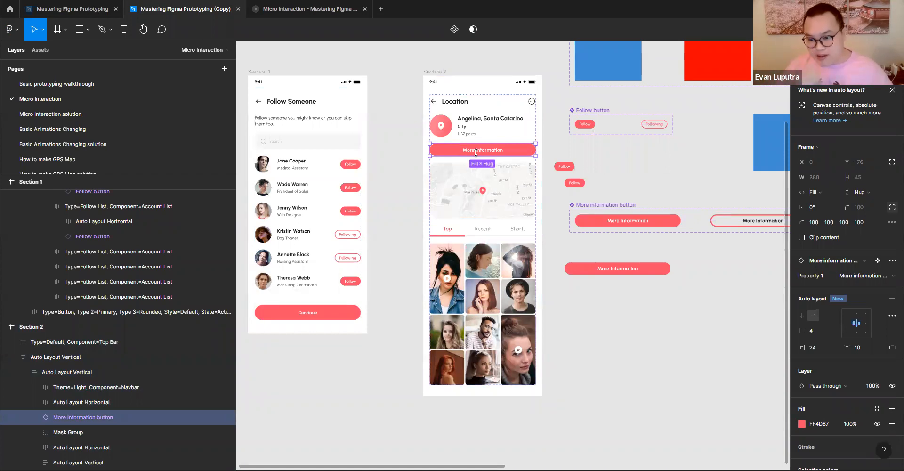
{"action": "key", "text": "alt"}
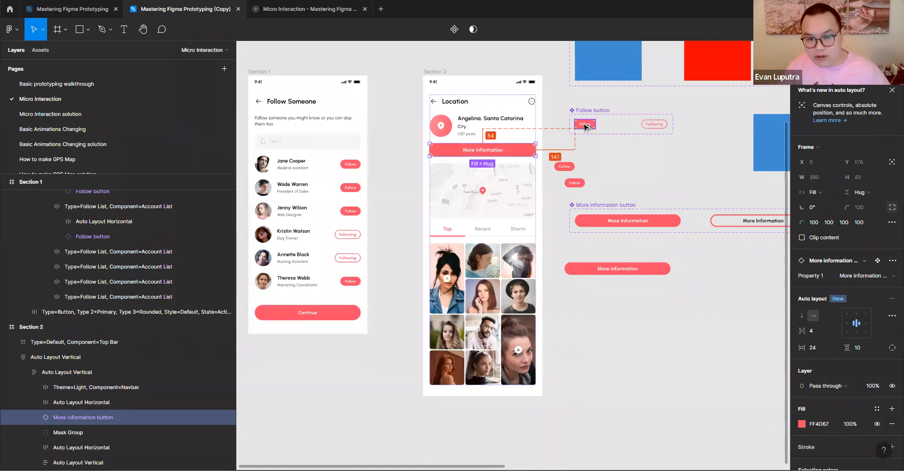
{"action": "left_click_drag", "start_coordinate": [584, 124], "coordinate": [476, 141]}
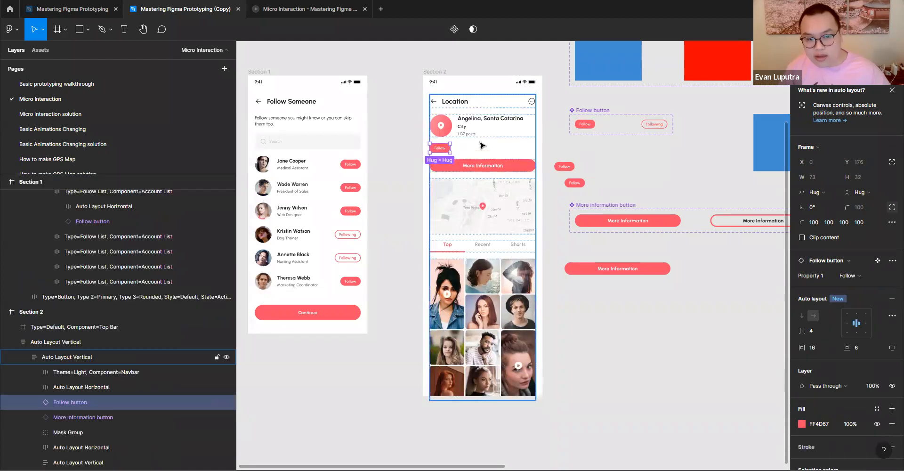
{"action": "key", "text": "Delete"}
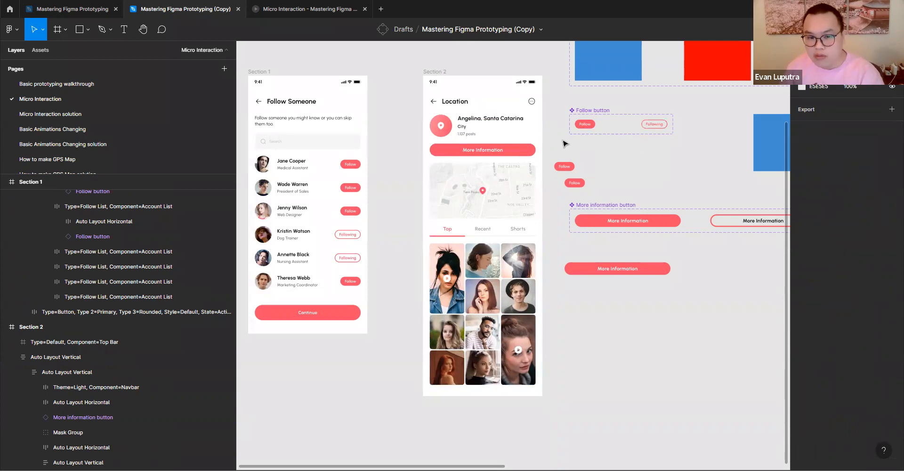
- Try swapping the Location screen's More information button instance for the Follow button component and undo the swap
{"action": "double_click", "coordinate": [461, 163]}
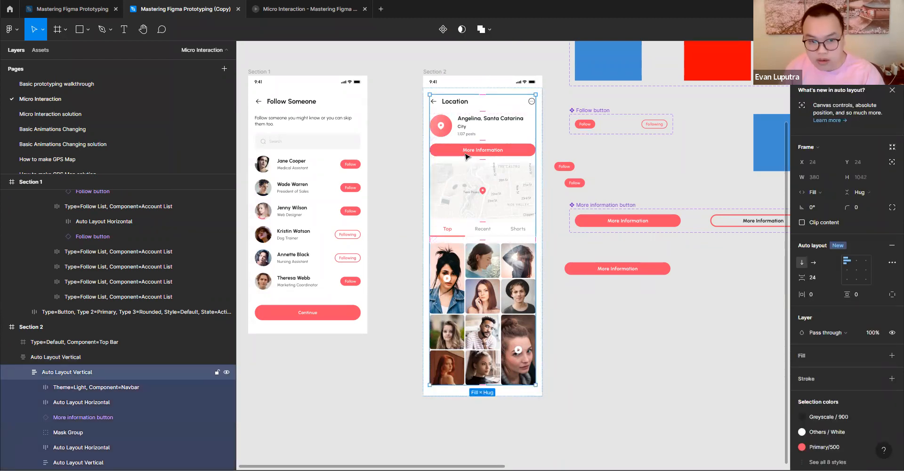
{"action": "left_click", "coordinate": [469, 153]}
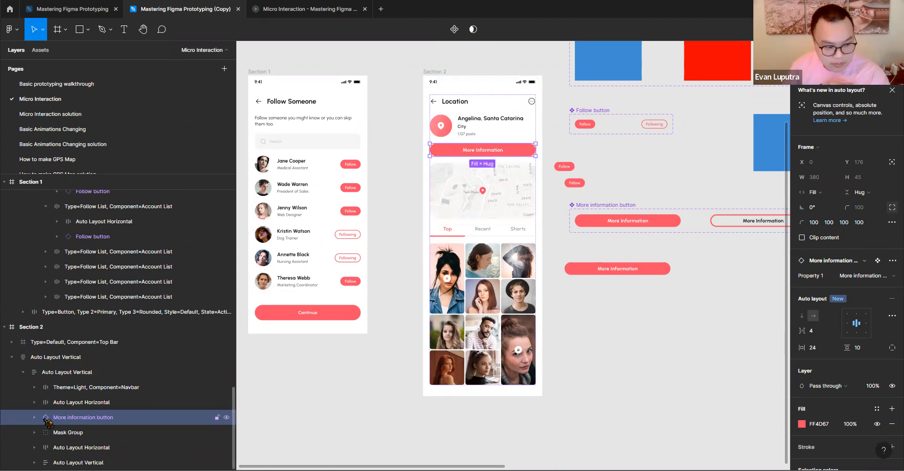
{"action": "left_click", "coordinate": [839, 261]}
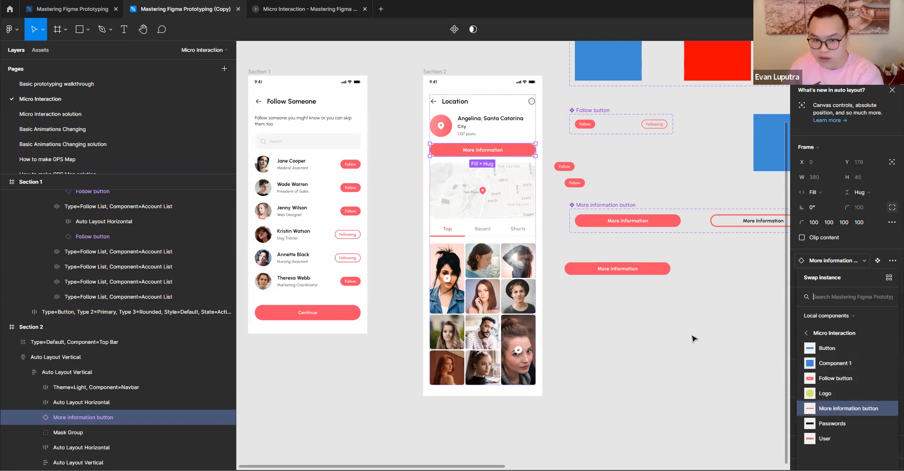
{"action": "scroll", "coordinate": [693, 338], "scroll_direction": "right", "scroll_amount": 10}
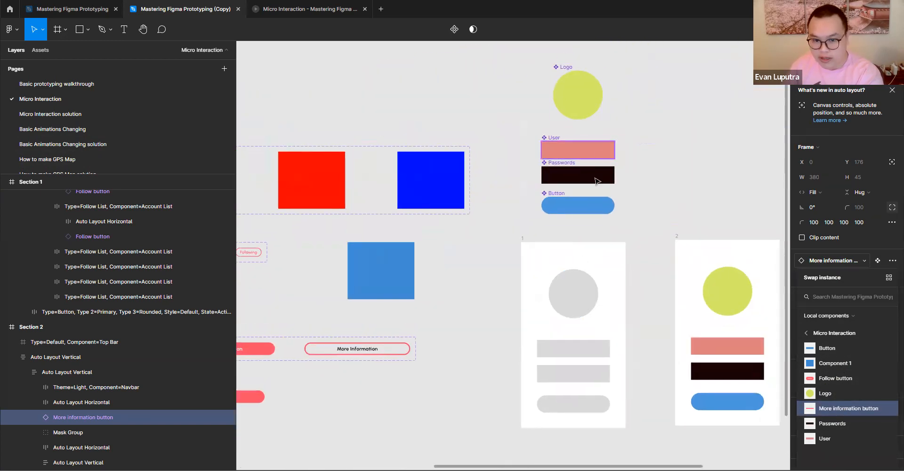
{"action": "left_click", "coordinate": [841, 378]}
{"action": "scroll", "coordinate": [524, 343], "scroll_direction": "left", "scroll_amount": 7}
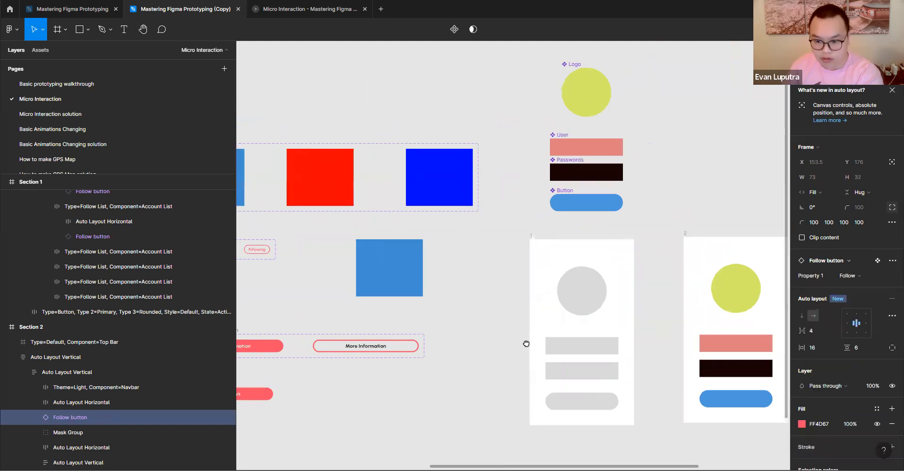
{"action": "key", "text": "ctrl+z"}
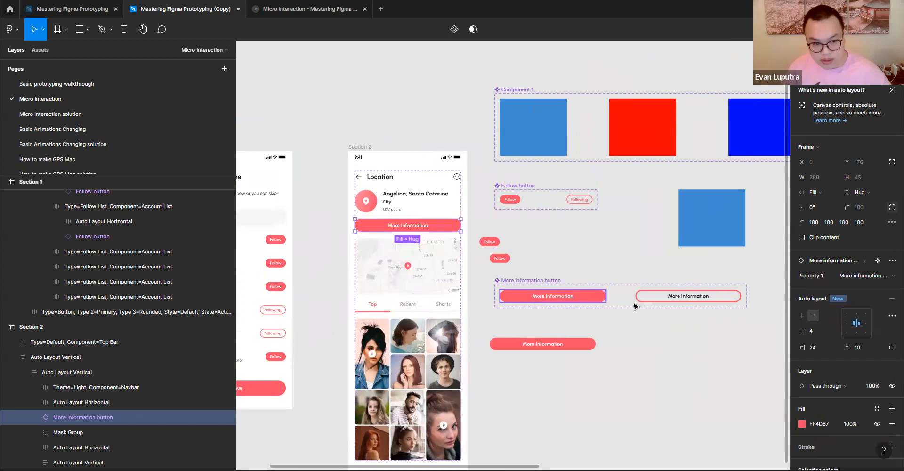
- Swap the Location screen's More information button instance for Follow button, and reopen the choice of components for another swap
{"action": "left_click", "coordinate": [850, 275]}
{"action": "left_click", "coordinate": [868, 276]}
{"action": "left_click", "coordinate": [848, 261]}
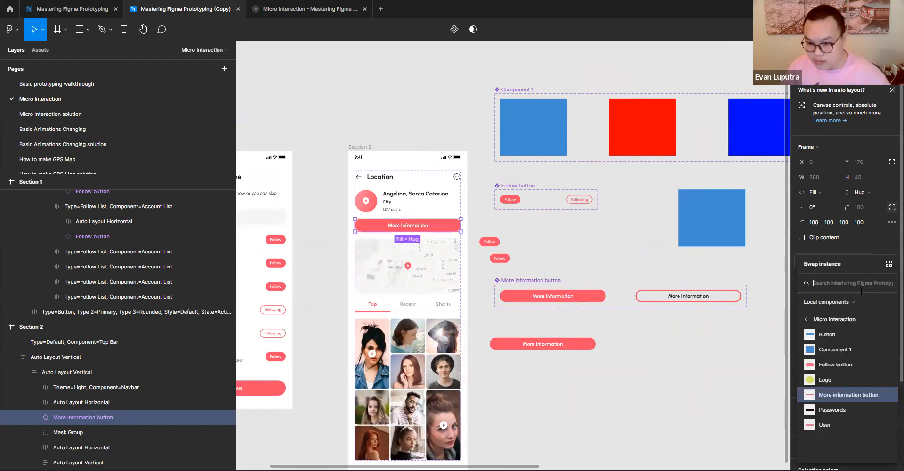
{"action": "left_click", "coordinate": [836, 365]}
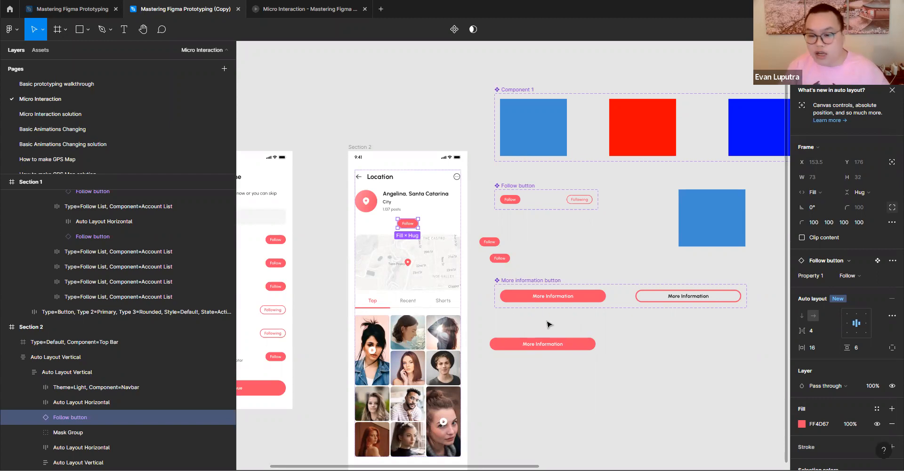
{"action": "left_click", "coordinate": [848, 262]}
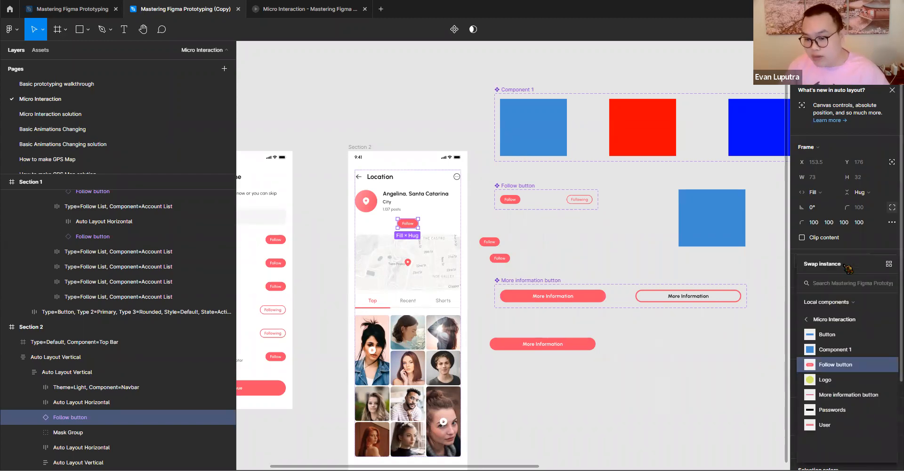
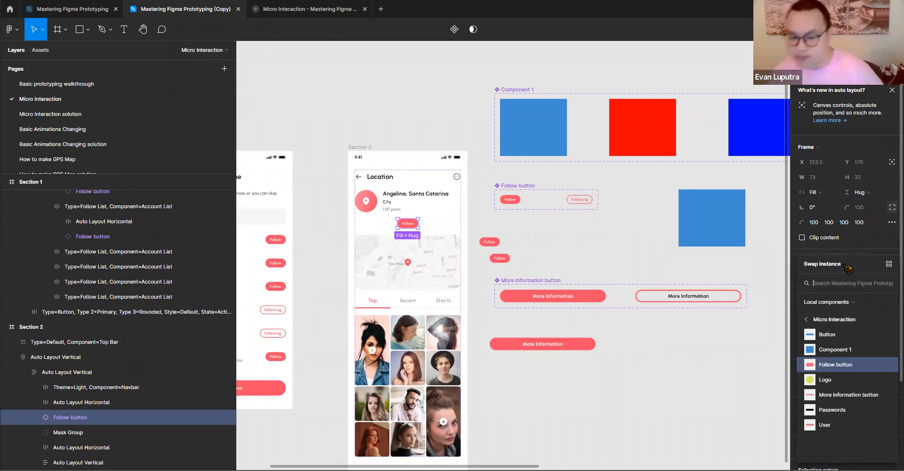
{"action": "left_click", "coordinate": [653, 366]}
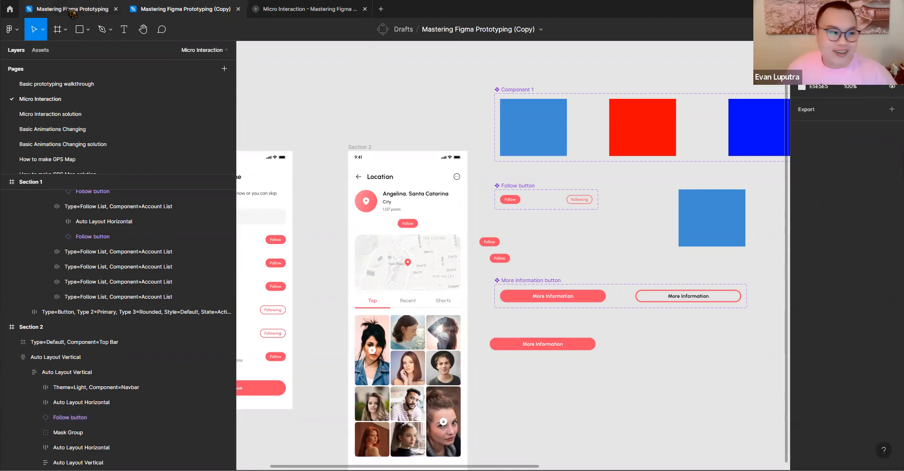
{"action": "left_click", "coordinate": [125, 34]}
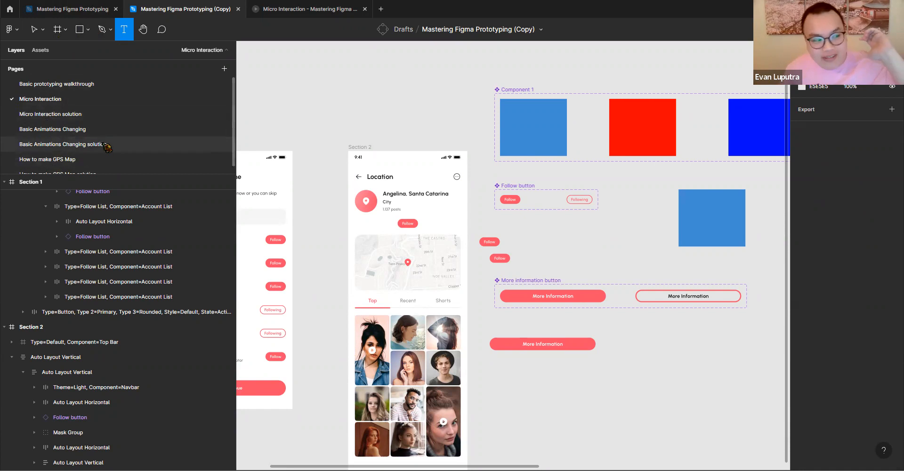
{"action": "scroll", "coordinate": [100, 140], "scroll_direction": "down", "scroll_amount": 1}
{"action": "scroll", "coordinate": [85, 121], "scroll_direction": "up", "scroll_amount": 1}
{"action": "left_click_drag", "start_coordinate": [530, 201], "coordinate": [506, 181]}
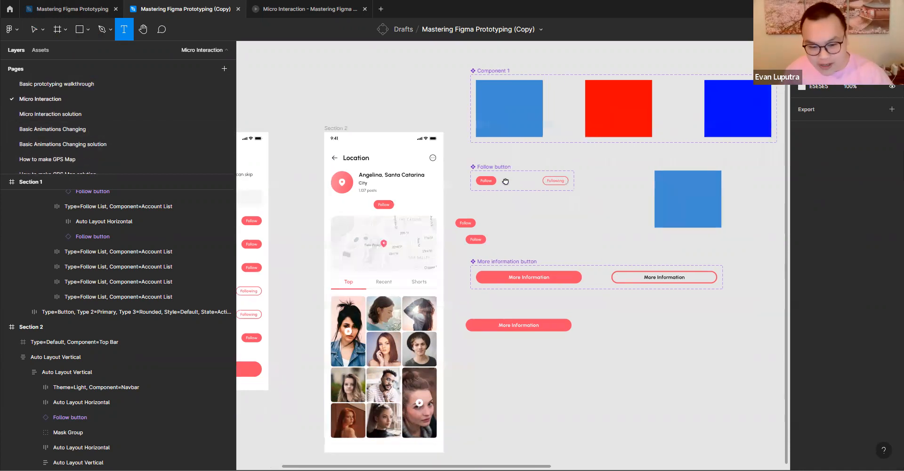
{"action": "scroll", "coordinate": [523, 202], "scroll_direction": "down", "scroll_amount": 3}
{"action": "scroll", "coordinate": [523, 203], "scroll_direction": "right", "scroll_amount": 3}
{"action": "left_click", "coordinate": [537, 247]}
{"action": "scroll", "coordinate": [574, 233], "scroll_direction": "right", "scroll_amount": 5}
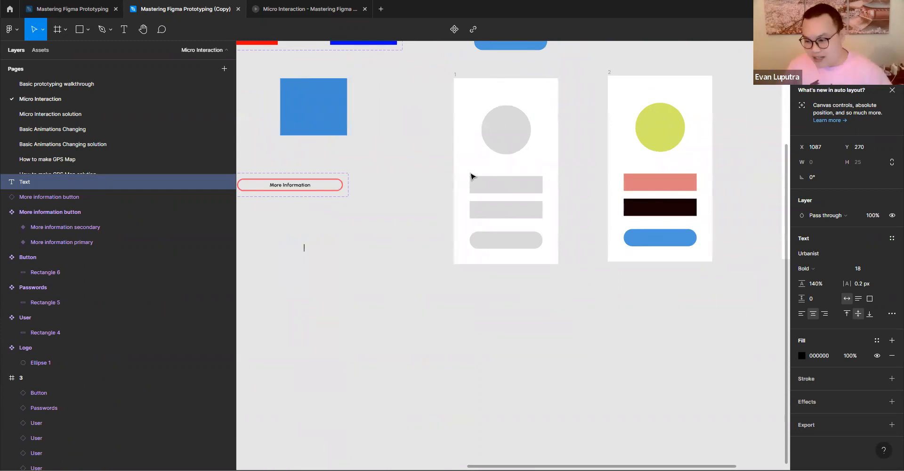
{"action": "left_click", "coordinate": [573, 231]}
- Move the upper grey rectangle in frame 1 up to Y 303, spacing it unevenly from the other shapes
{"action": "scroll", "coordinate": [585, 223], "scroll_direction": "up", "scroll_amount": 2}
{"action": "scroll", "coordinate": [586, 222], "scroll_direction": "right", "scroll_amount": 2}
{"action": "left_click", "coordinate": [467, 237]}
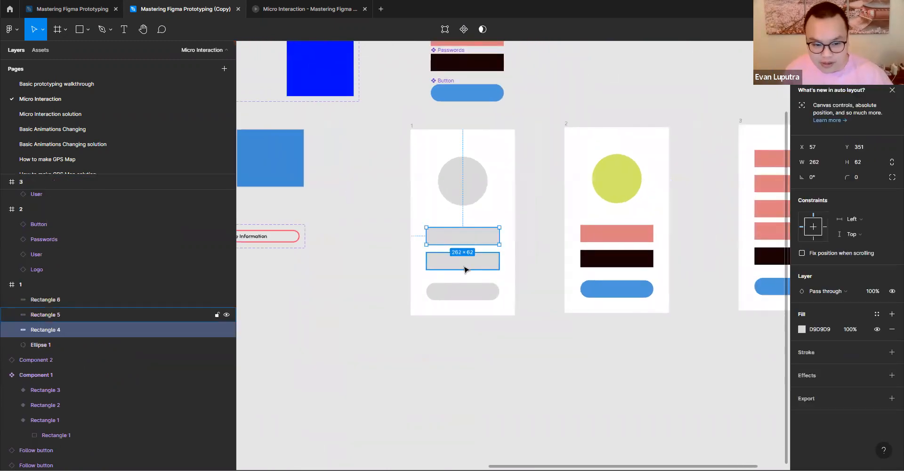
{"action": "left_click_drag", "start_coordinate": [468, 234], "coordinate": [462, 221]}
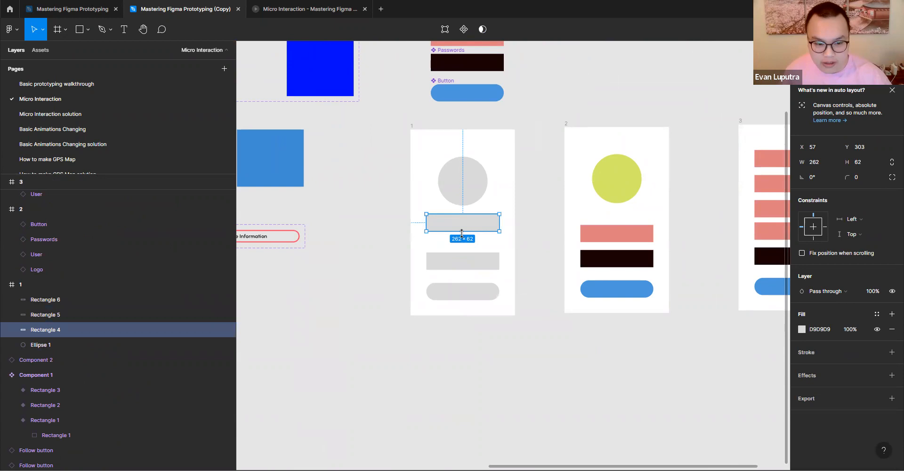
- Examine the gaps between the circle, the two rectangles and the rounded button in frame 1
{"action": "left_click", "coordinate": [457, 293]}
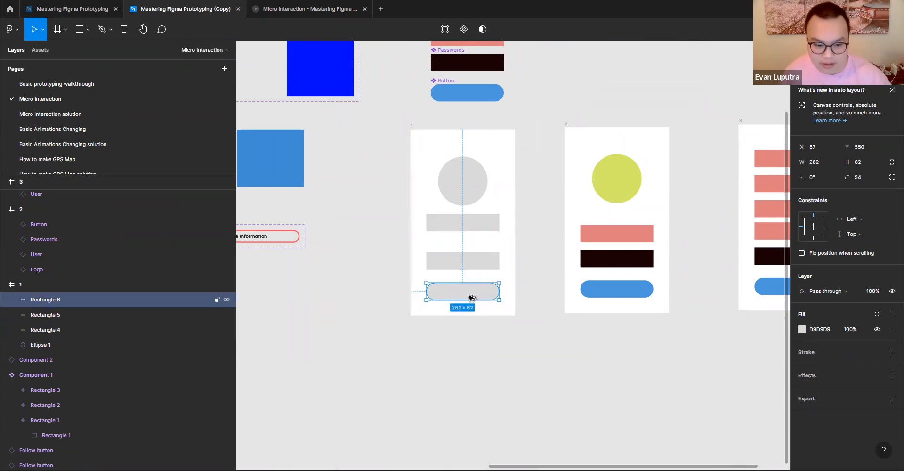
{"action": "left_click", "coordinate": [469, 203]}
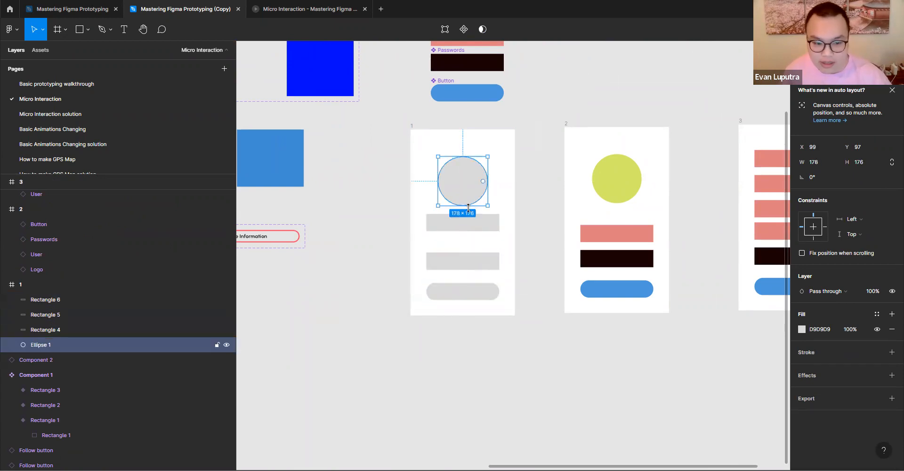
{"action": "left_click", "coordinate": [470, 220]}
{"action": "key", "text": "alt"}
{"action": "left_click", "coordinate": [462, 264]}
{"action": "key", "text": "alt"}
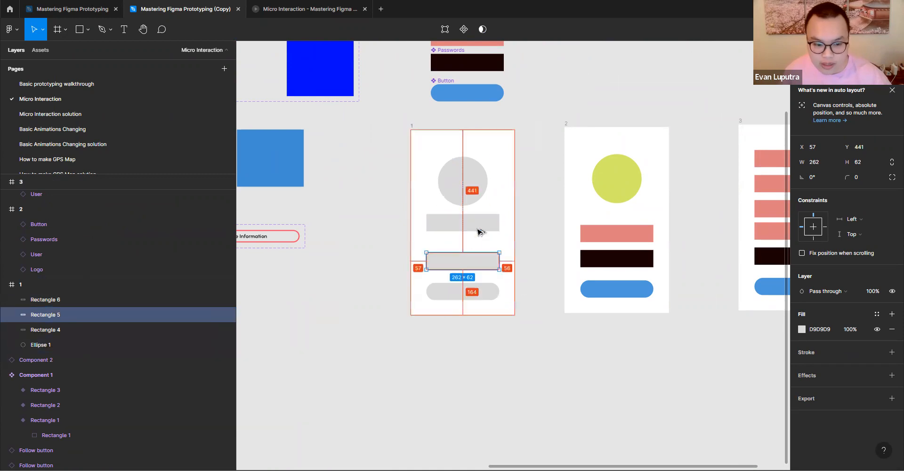
{"action": "left_click", "coordinate": [464, 292]}
{"action": "left_click", "coordinate": [462, 222]}
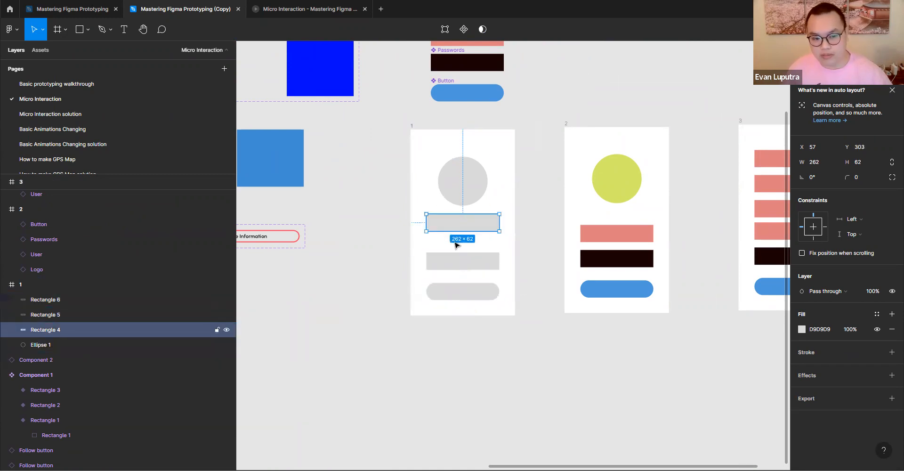
{"action": "left_click", "coordinate": [463, 261]}
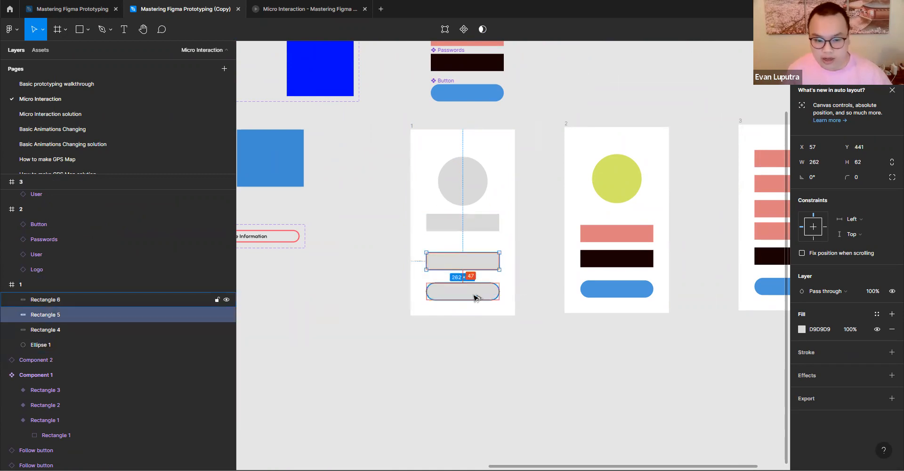
{"action": "left_click", "coordinate": [469, 202]}
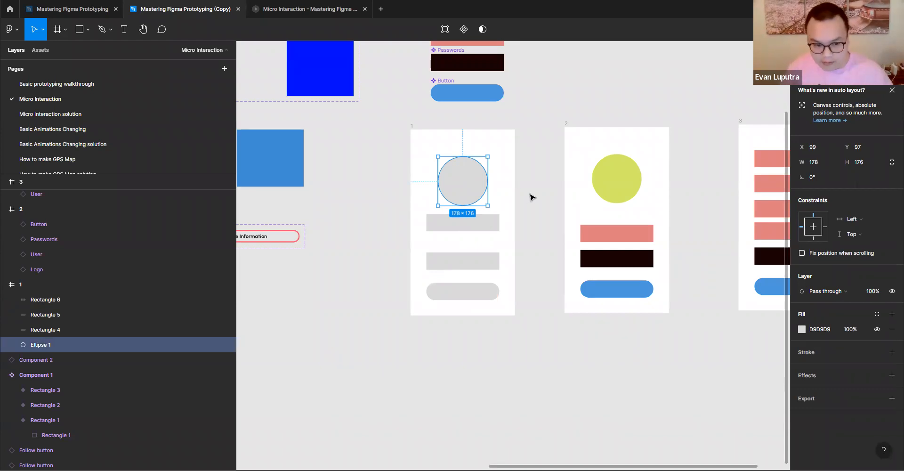
{"action": "left_click", "coordinate": [558, 189]}
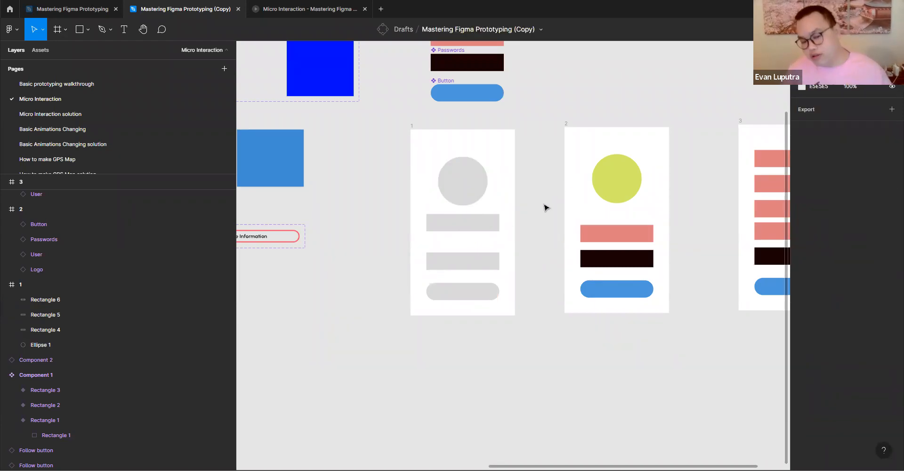
- Try evening out the vertical spacing of the two rectangles and rounded button in frame 1 with Tidy up
{"action": "left_click", "coordinate": [494, 234]}
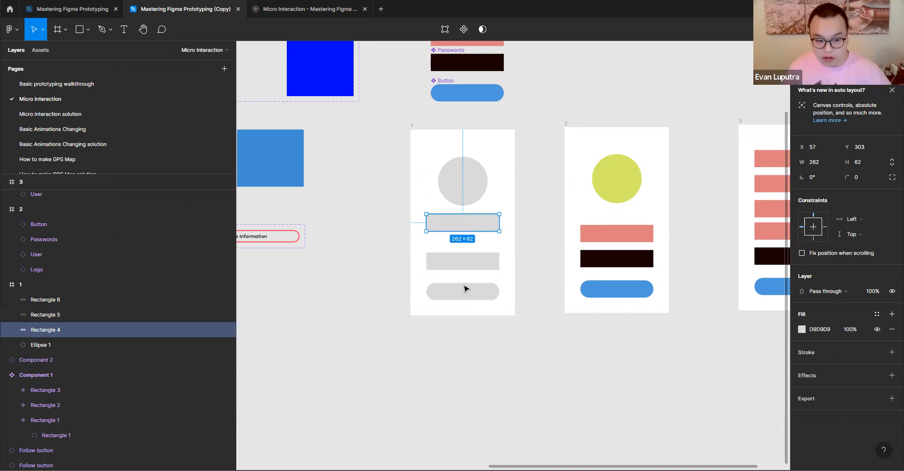
{"action": "left_click", "coordinate": [471, 262], "text": "shift"}
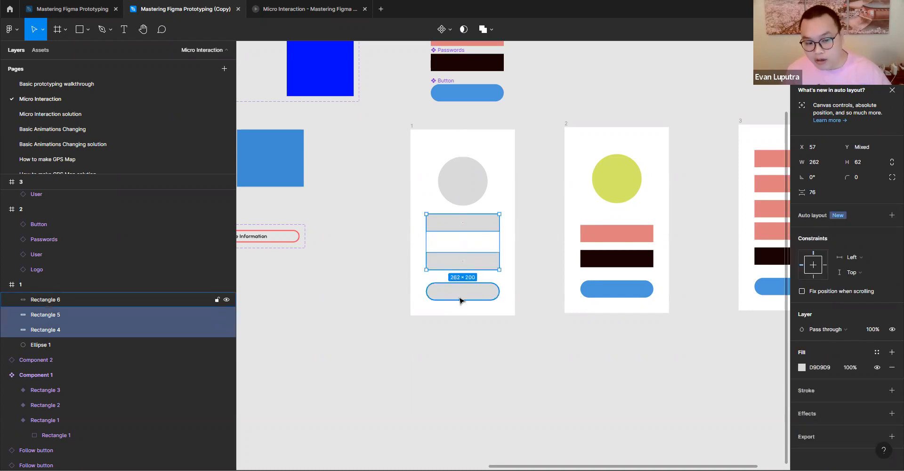
{"action": "left_click", "coordinate": [460, 300], "text": "shift"}
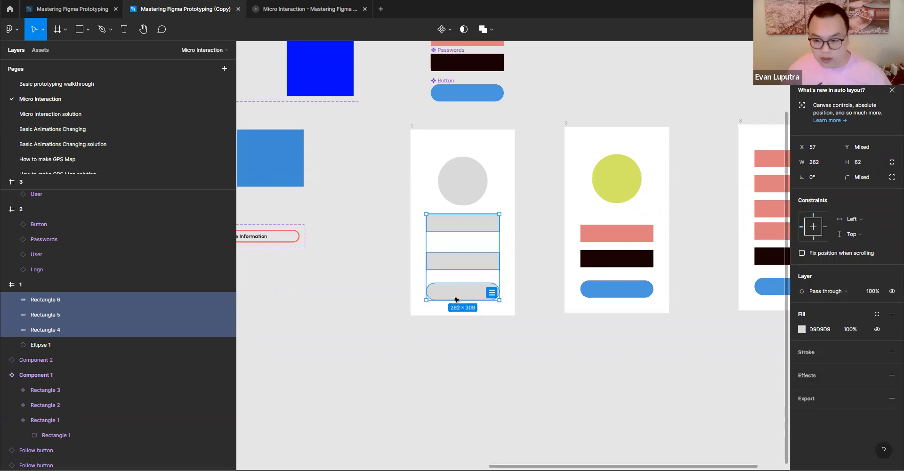
{"action": "left_click", "coordinate": [533, 338]}
{"action": "left_click", "coordinate": [476, 222]}
{"action": "left_click", "coordinate": [476, 263], "text": "shift"}
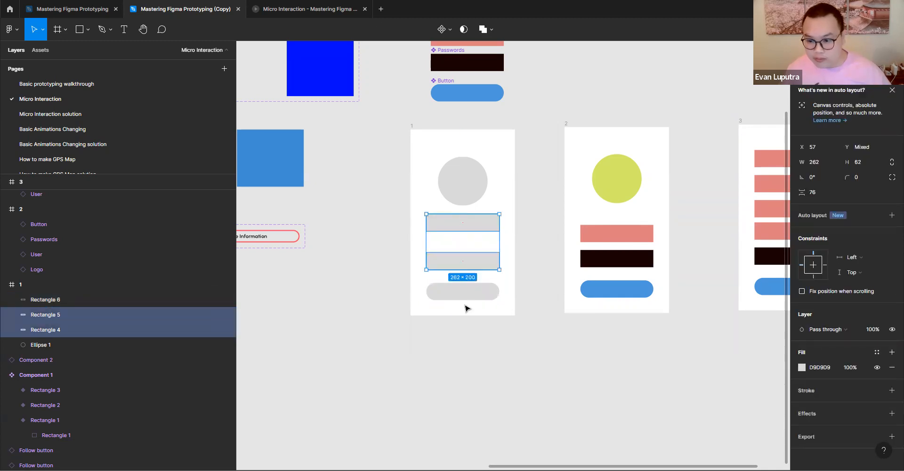
{"action": "left_click", "coordinate": [473, 293], "text": "shift"}
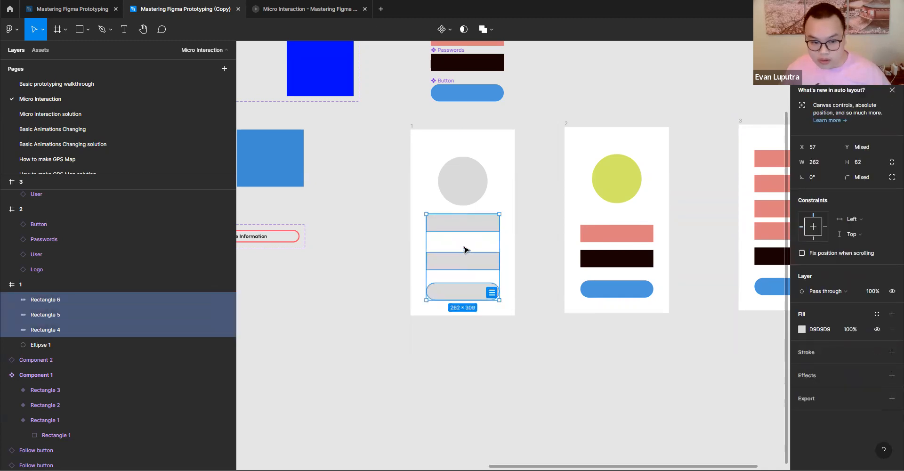
{"action": "left_click", "coordinate": [491, 295]}
{"action": "key", "text": "alt"}
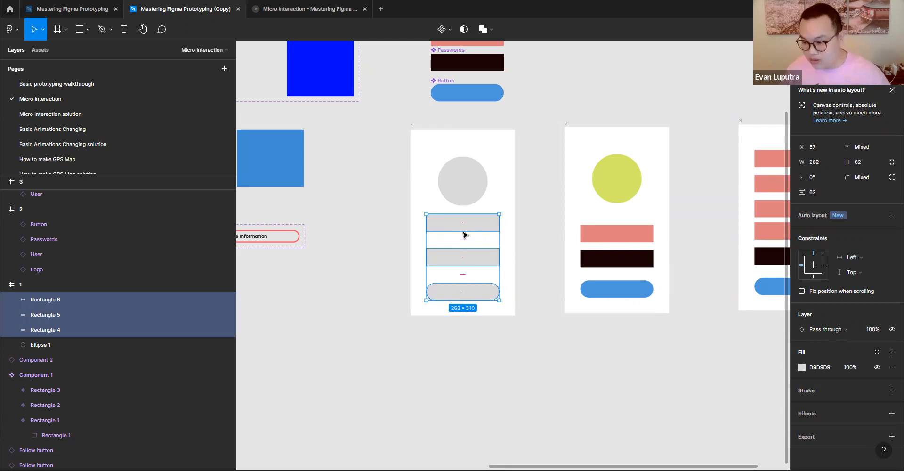
{"action": "left_click", "coordinate": [546, 256]}
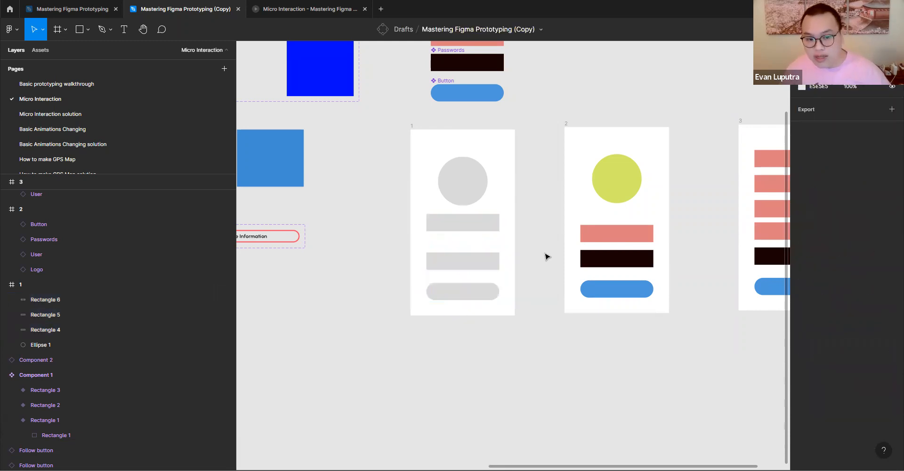
- Select the two grey rectangles and the rounded button in frame 1 together
{"action": "left_click", "coordinate": [481, 229]}
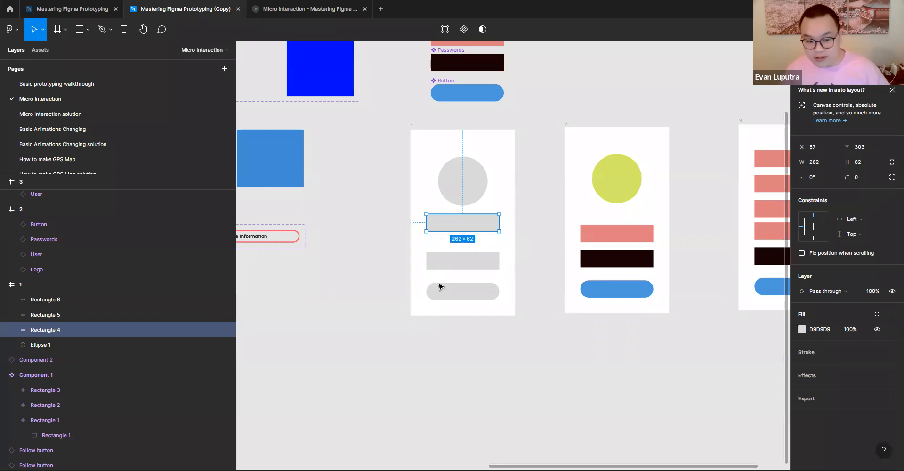
{"action": "left_click", "coordinate": [472, 269], "text": "shift"}
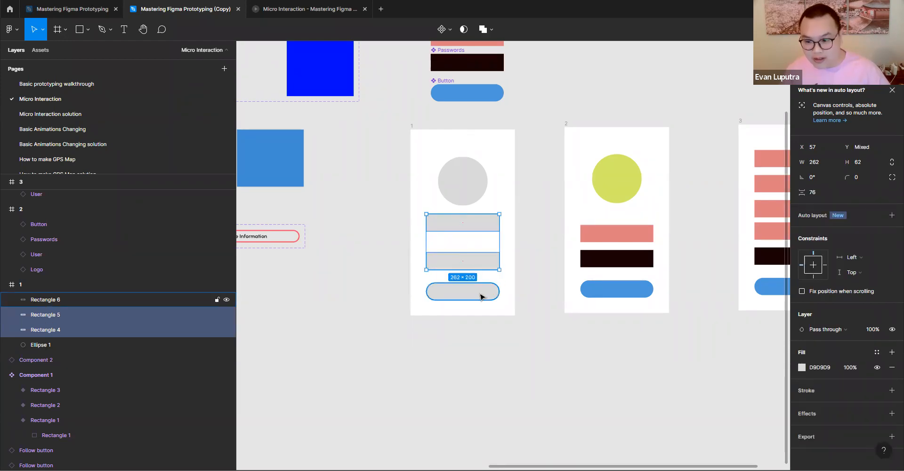
{"action": "left_click", "coordinate": [480, 296], "text": "shift"}
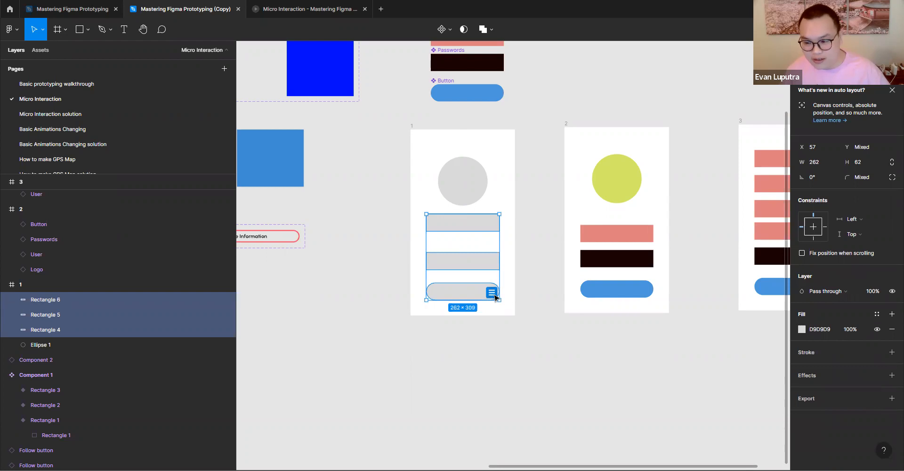
- Try Tidy up and auto layout on the three selected shapes in frame 1, undoing each attempt
{"action": "left_click", "coordinate": [492, 293]}
{"action": "key", "text": "ctrl+z"}
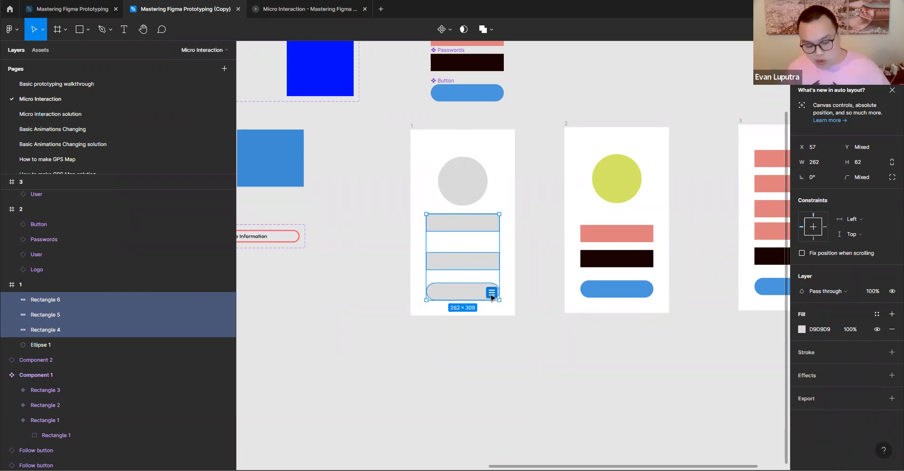
{"action": "left_click", "coordinate": [491, 295]}
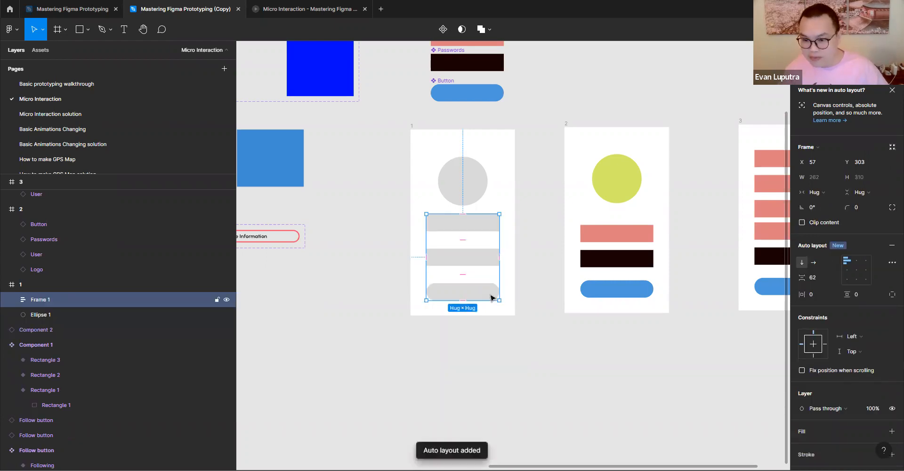
{"action": "key", "text": "ctrl+z"}
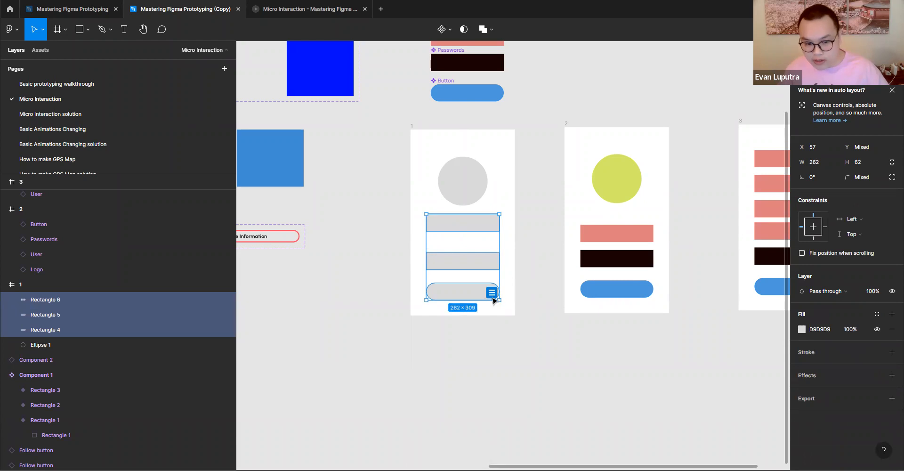
{"action": "left_click", "coordinate": [492, 293]}
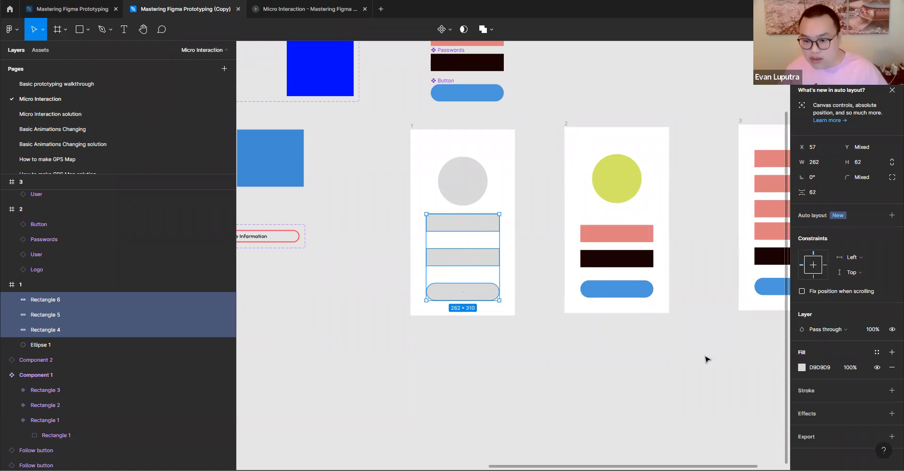
{"action": "key", "text": "ctrl+z"}
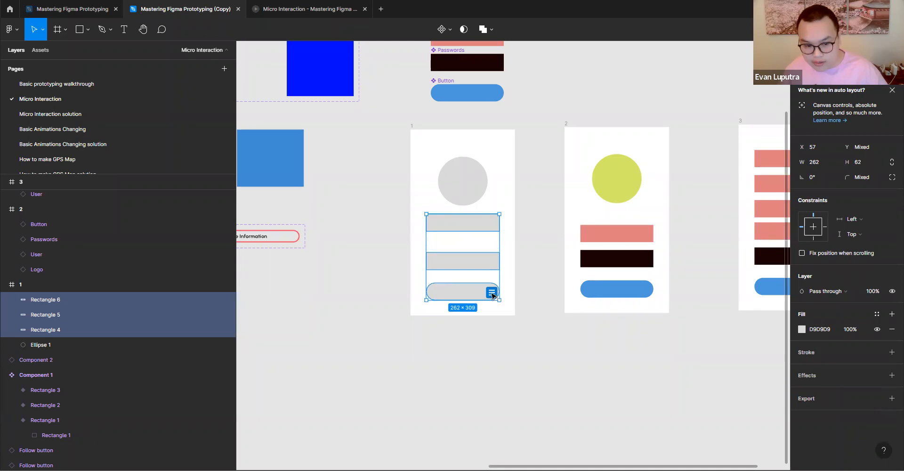
- Tidy up the three selected shapes in frame 1 to equal vertical gaps and add auto layout to them
{"action": "scroll", "coordinate": [493, 295], "scroll_direction": "up", "scroll_amount": 5}
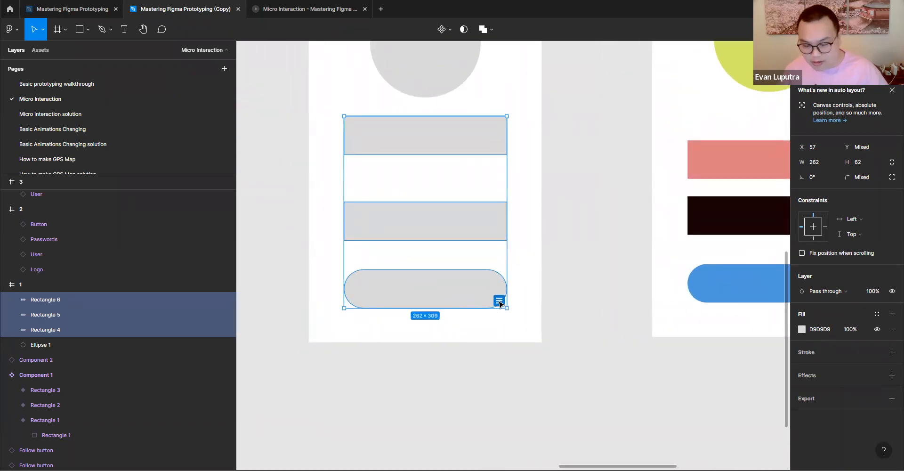
{"action": "left_click", "coordinate": [499, 301]}
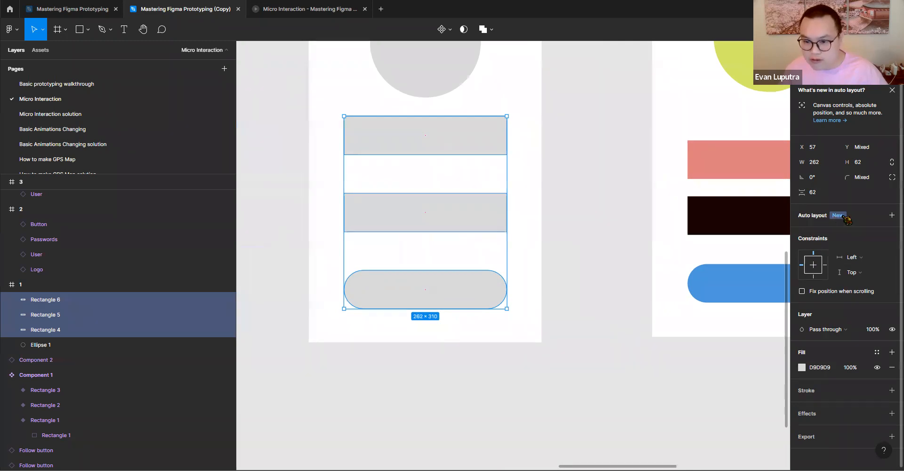
{"action": "left_click", "coordinate": [892, 215]}
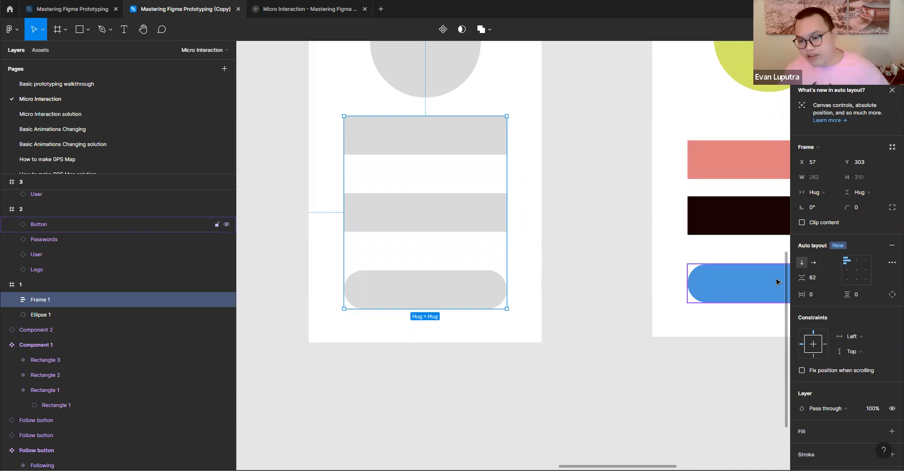
- Switch the new auto layout frame to horizontal direction and move it out onto the empty canvas below frame 1
{"action": "left_click", "coordinate": [814, 263]}
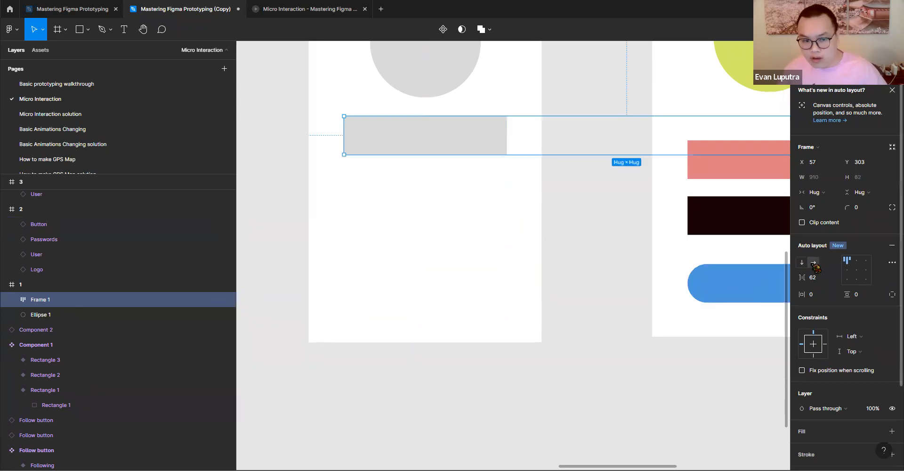
{"action": "scroll", "coordinate": [564, 224], "scroll_direction": "down", "scroll_amount": 5}
{"action": "left_click_drag", "start_coordinate": [498, 191], "coordinate": [493, 321]}
{"action": "scroll", "coordinate": [659, 285], "scroll_direction": "down", "scroll_amount": 2}
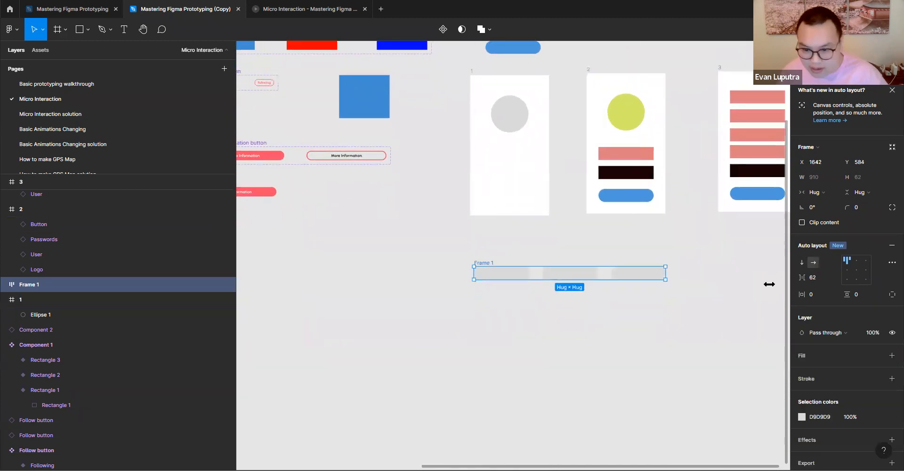
- Recolour all three shapes in the horizontal auto layout frame to red EA1616 and close the colour picker
{"action": "left_click", "coordinate": [803, 417]}
{"action": "left_click_drag", "start_coordinate": [741, 279], "coordinate": [781, 244]}
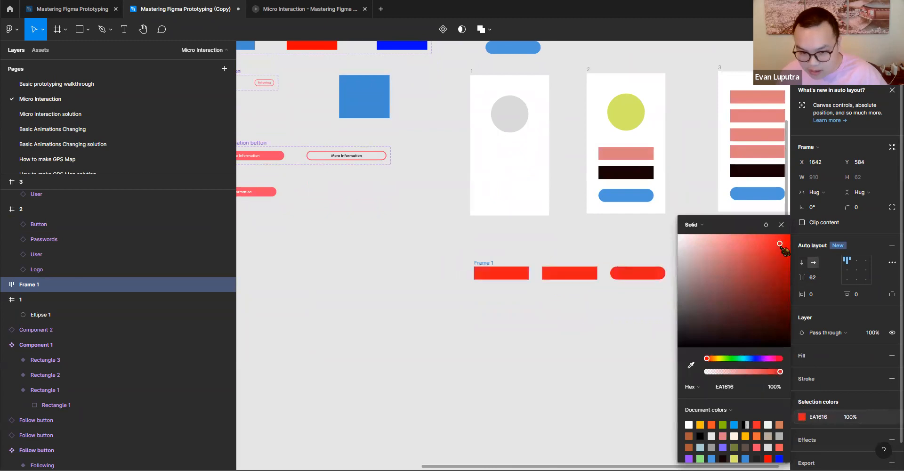
{"action": "scroll", "coordinate": [550, 287], "scroll_direction": "up", "scroll_amount": 5}
{"action": "left_click", "coordinate": [565, 299]}
{"action": "left_click", "coordinate": [386, 238]}
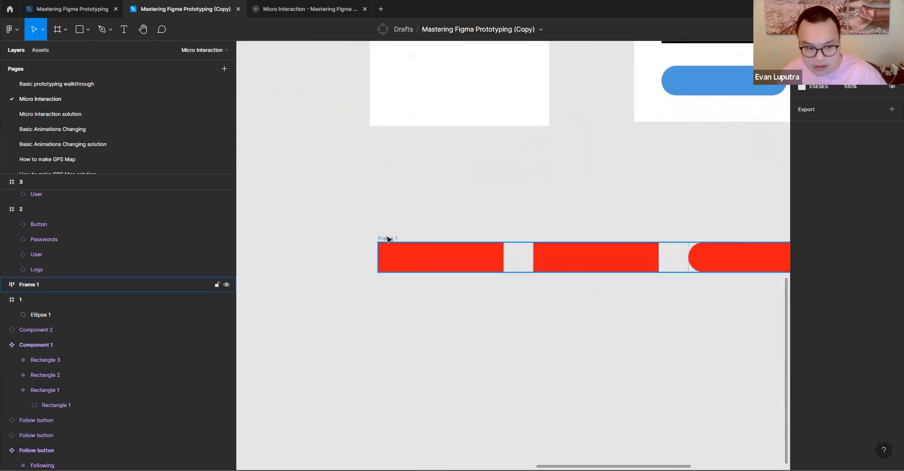
- Toggle the red shapes' auto layout frame repeatedly between horizontal and vertical direction, ending with the vertical direction
{"action": "left_click", "coordinate": [803, 262]}
{"action": "left_click", "coordinate": [814, 262]}
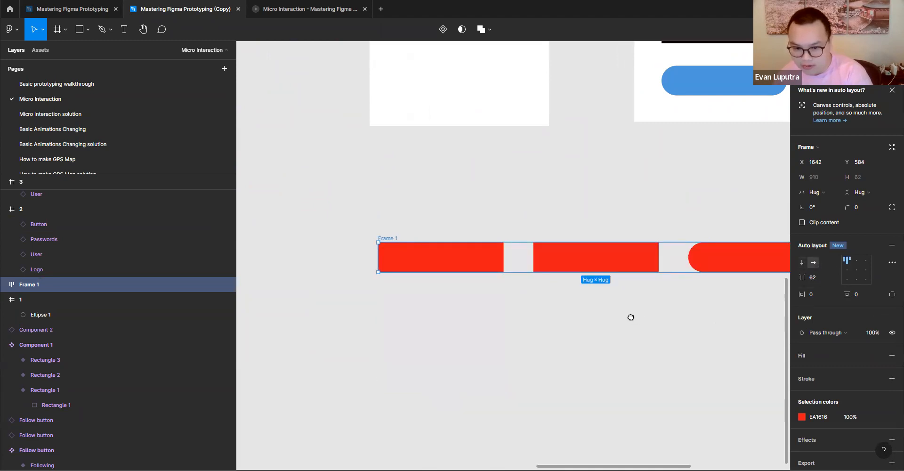
{"action": "scroll", "coordinate": [633, 317], "scroll_direction": "right", "scroll_amount": 4}
{"action": "scroll", "coordinate": [632, 317], "scroll_direction": "down", "scroll_amount": 3}
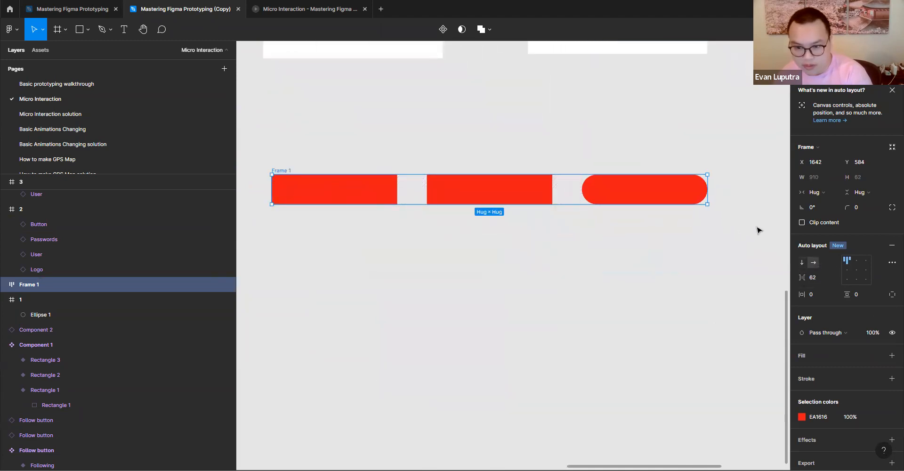
{"action": "left_click", "coordinate": [803, 263]}
{"action": "left_click", "coordinate": [814, 263]}
{"action": "left_click", "coordinate": [802, 262]}
{"action": "left_click", "coordinate": [813, 263]}
{"action": "left_click", "coordinate": [802, 262]}
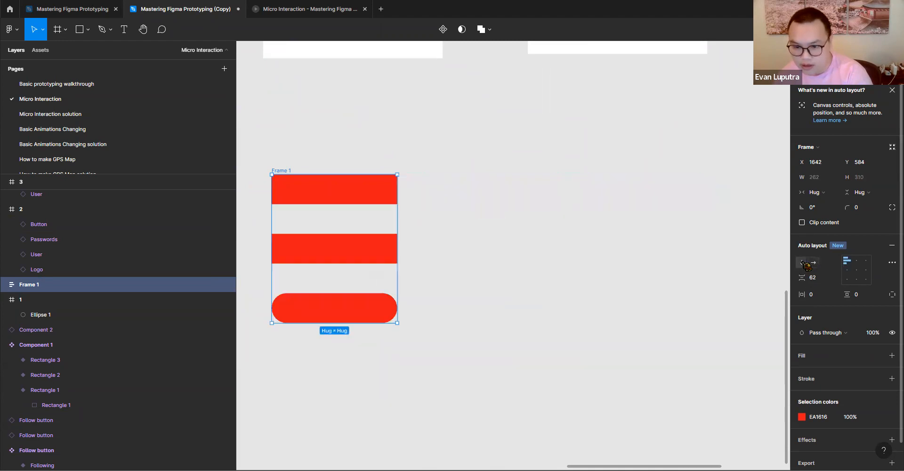
{"action": "left_click", "coordinate": [813, 263]}
{"action": "left_click", "coordinate": [802, 262]}
{"action": "left_click", "coordinate": [814, 263]}
{"action": "left_click", "coordinate": [802, 263]}
{"action": "left_click", "coordinate": [813, 262]}
{"action": "left_click", "coordinate": [802, 262]}
{"action": "left_click", "coordinate": [813, 262]}
{"action": "left_click", "coordinate": [802, 262]}
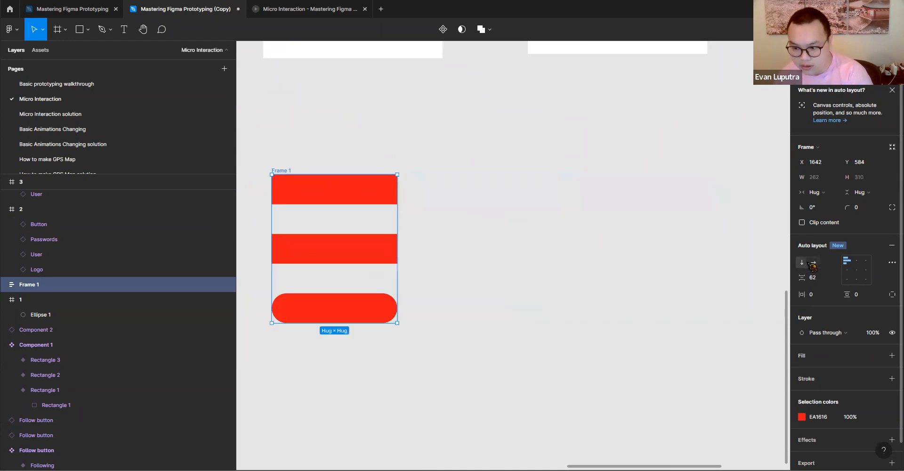
- Set the spacing between the items of the vertical auto layout frame to 20
{"action": "scroll", "coordinate": [688, 264], "scroll_direction": "left", "scroll_amount": 3}
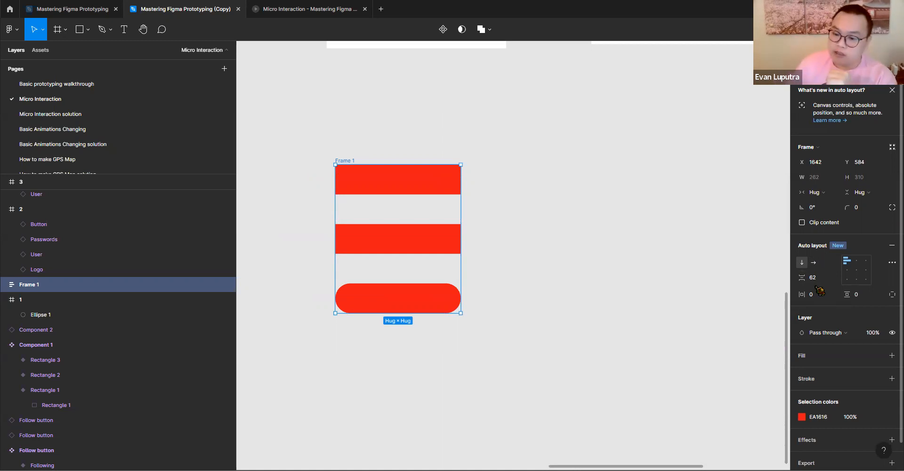
{"action": "left_click", "coordinate": [820, 277]}
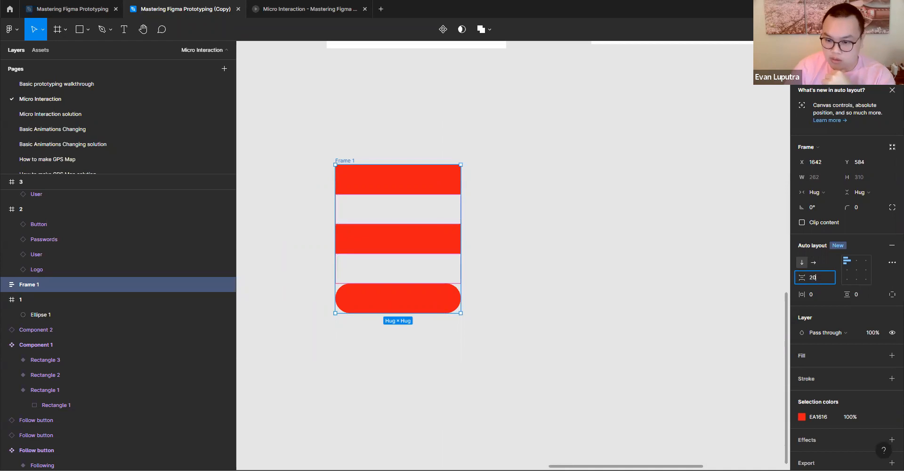
{"action": "key", "text": "Return"}
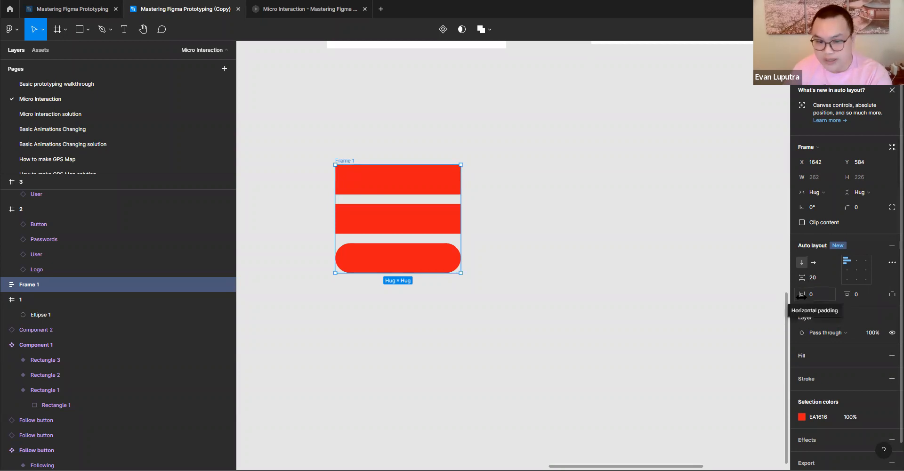
- Try a horizontal padding of 31 and a left padding of 47 on the auto layout frame, and look at the individual paddings
{"action": "left_click_drag", "start_coordinate": [807, 296], "coordinate": [829, 296]}
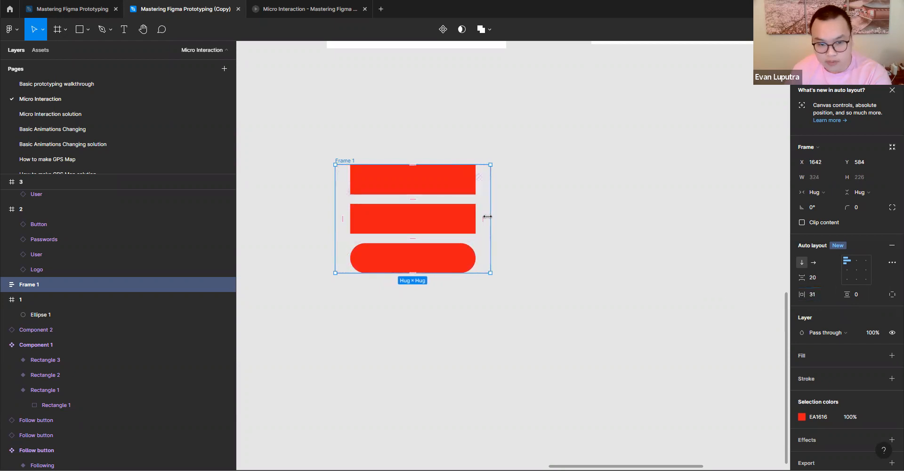
{"action": "left_click_drag", "start_coordinate": [340, 223], "coordinate": [347, 221]}
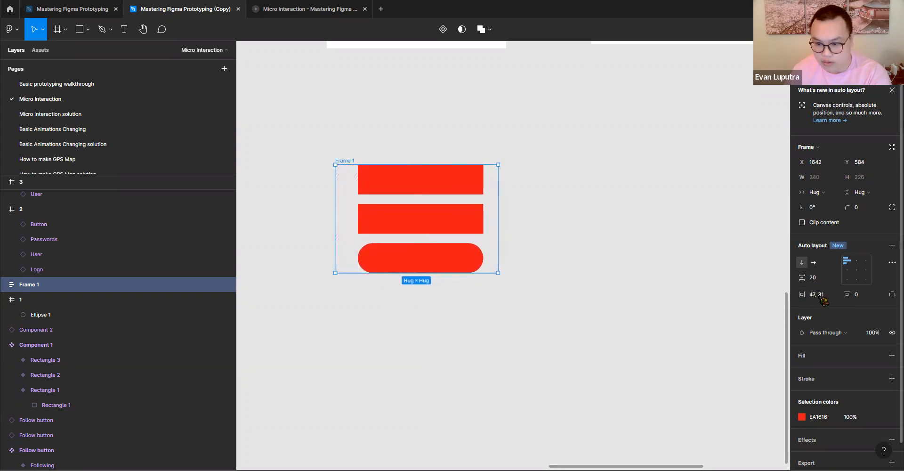
{"action": "left_click", "coordinate": [892, 294]}
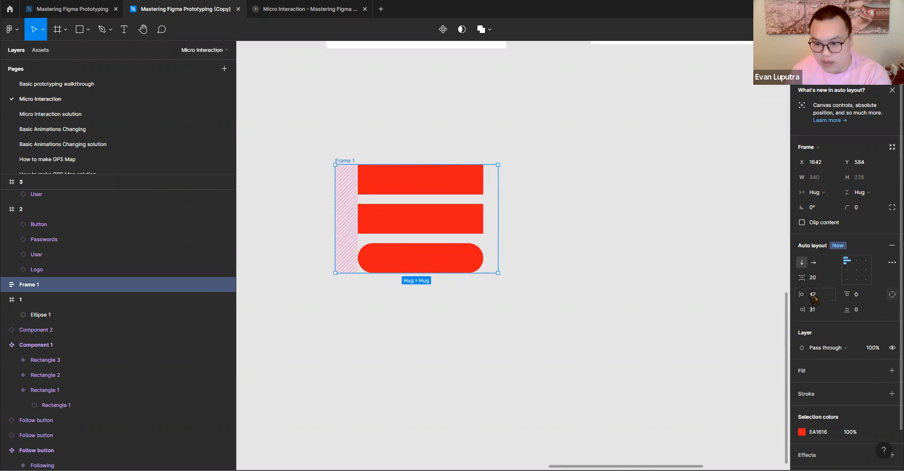
{"action": "left_click", "coordinate": [892, 294]}
- Set the horizontal padding of the auto layout frame to 12 on both sides
{"action": "left_click", "coordinate": [821, 296]}
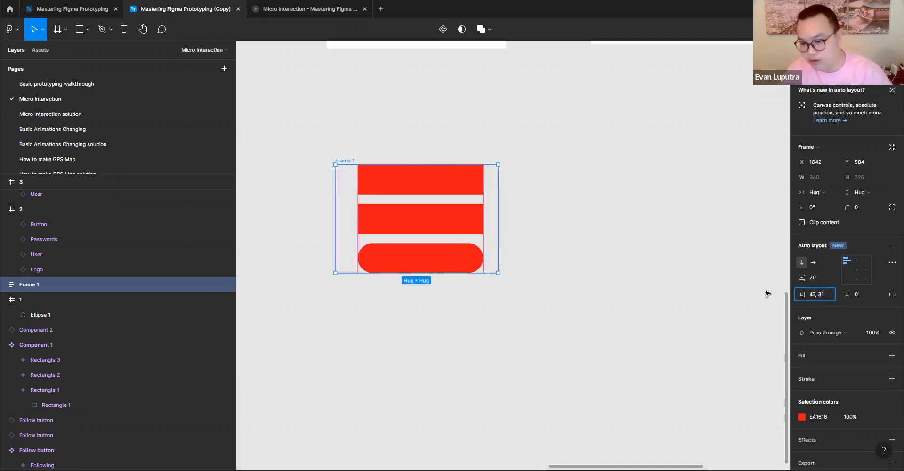
{"action": "key", "text": "BackSpace"}
{"action": "key", "text": "BackSpace"}
{"action": "key", "text": "BackSpace"}
{"action": "key", "text": "BackSpace"}
{"action": "key", "text": "BackSpace"}
{"action": "key", "text": "BackSpace"}
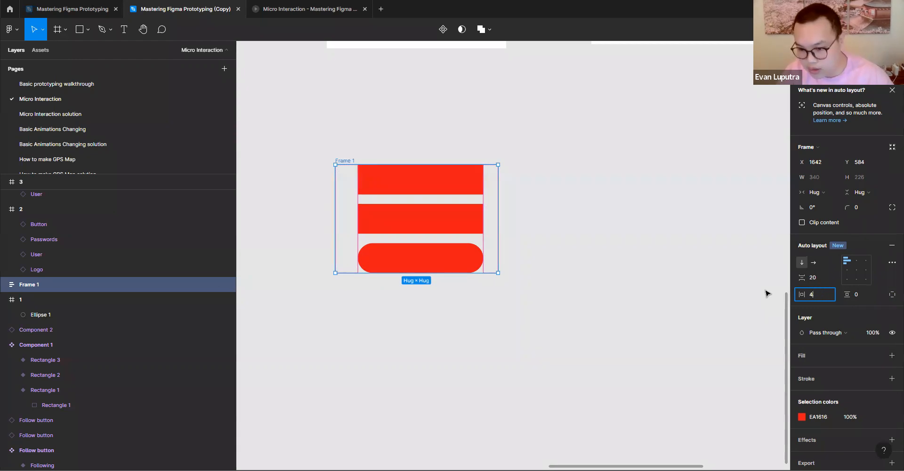
{"action": "type", "text": "12"}
{"action": "key", "text": "Return"}
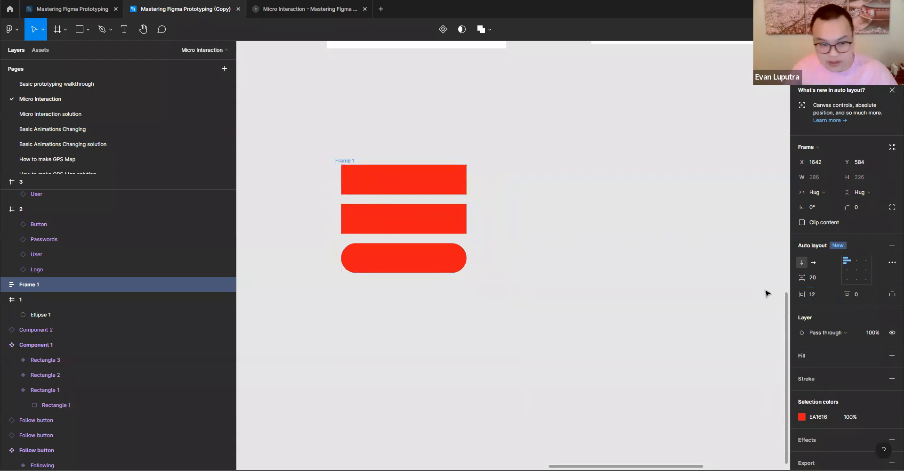
- Set the vertical padding of the auto layout frame with the red shapes to 12 and deselect it
{"action": "left_click", "coordinate": [377, 193]}
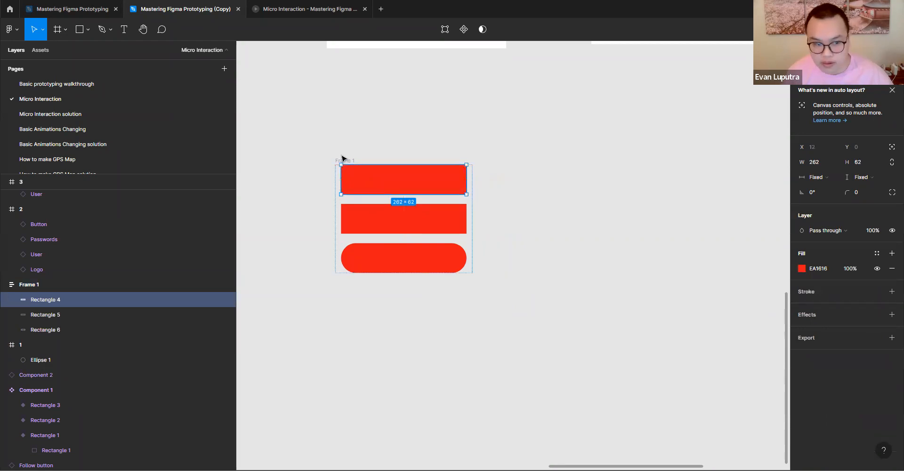
{"action": "left_click", "coordinate": [345, 160]}
{"action": "left_click", "coordinate": [867, 295]}
{"action": "type", "text": "12"}
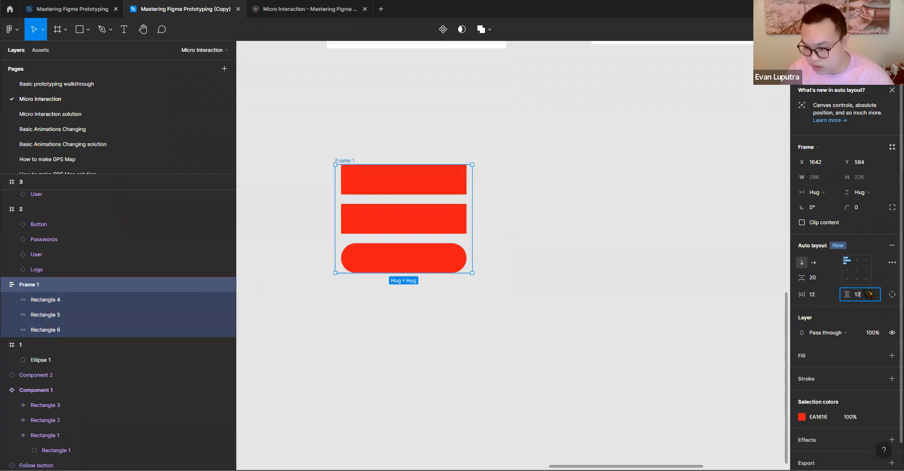
{"action": "key", "text": "Return"}
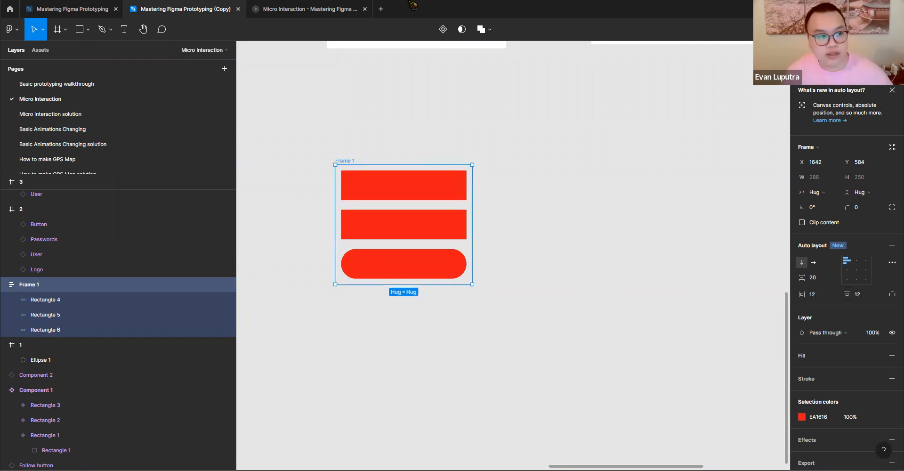
{"action": "left_click", "coordinate": [394, 116]}
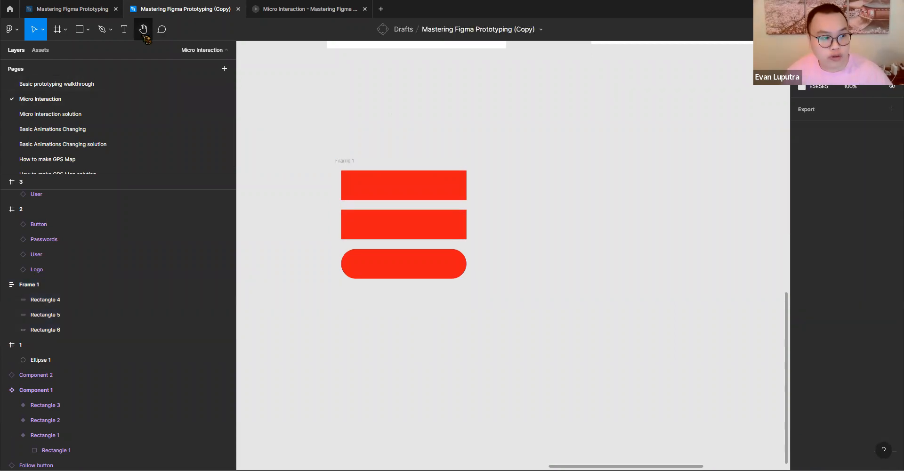
- Add a text label reading 8 on the empty canvas to the right of the red shapes
{"action": "left_click", "coordinate": [124, 31]}
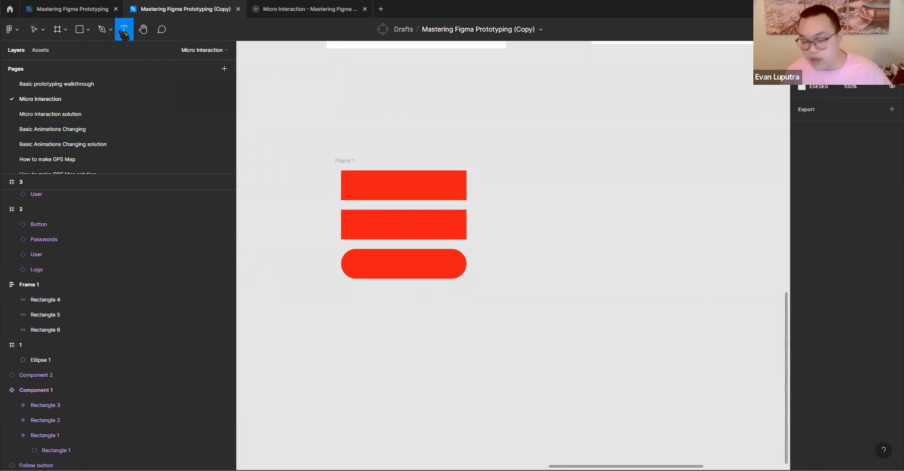
{"action": "left_click", "coordinate": [568, 155]}
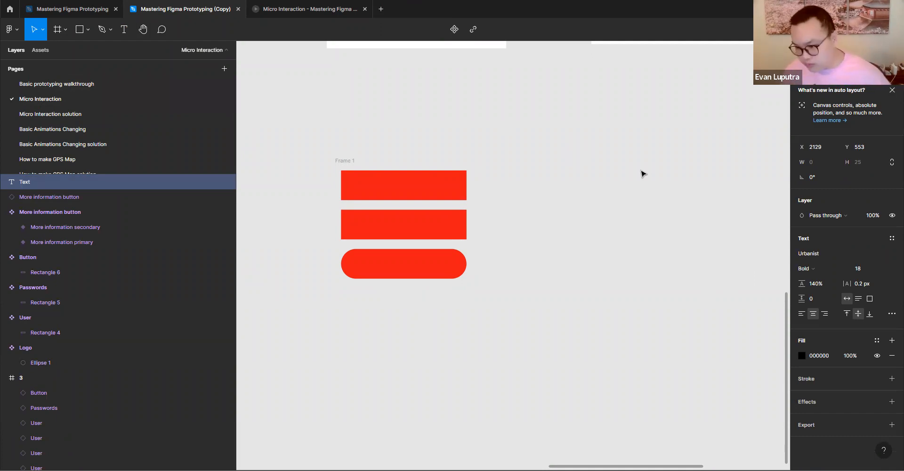
{"action": "type", "text": "8"}
{"action": "key", "text": "Escape"}
{"action": "scroll", "coordinate": [601, 166], "scroll_direction": "up", "scroll_amount": 3}
{"action": "scroll", "coordinate": [546, 162], "scroll_direction": "down", "scroll_amount": 5}
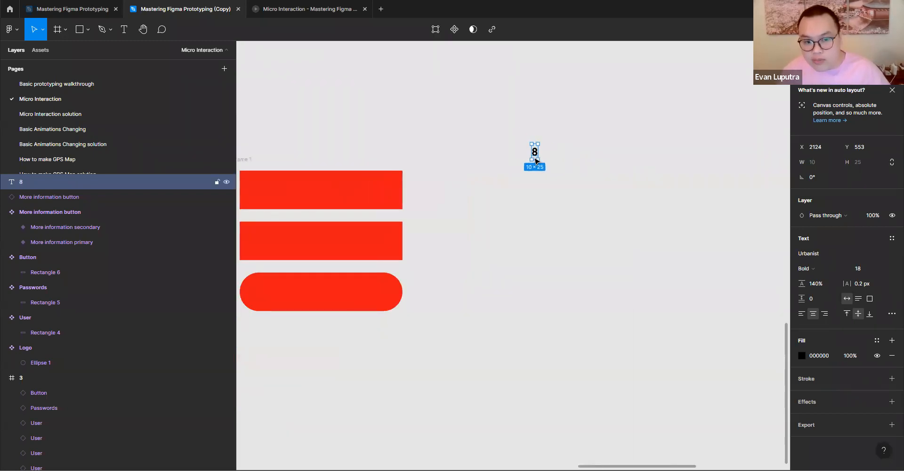
- Duplicate the 8 label twice along the same row and change the copies to 16 and 24
{"action": "left_click_drag", "start_coordinate": [537, 156], "coordinate": [555, 152]}
{"action": "type", "text": "16"}
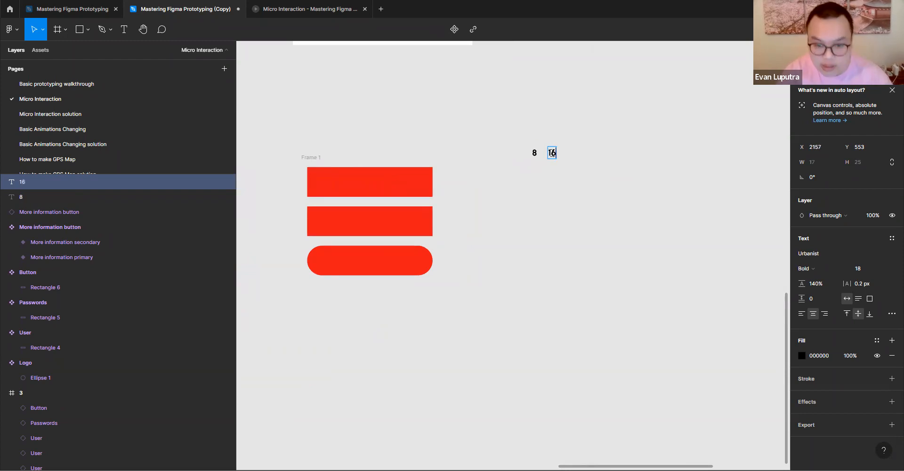
{"action": "key", "text": "Escape"}
{"action": "left_click_drag", "start_coordinate": [558, 157], "coordinate": [576, 157]}
{"action": "double_click", "coordinate": [574, 154]}
{"action": "type", "text": "24"}
{"action": "key", "text": "Escape"}
- Duplicate the 24 label to its right, change the copy to 32 and select the whole row of numbers
{"action": "left_click_drag", "start_coordinate": [572, 153], "coordinate": [595, 157]}
{"action": "double_click", "coordinate": [592, 153]}
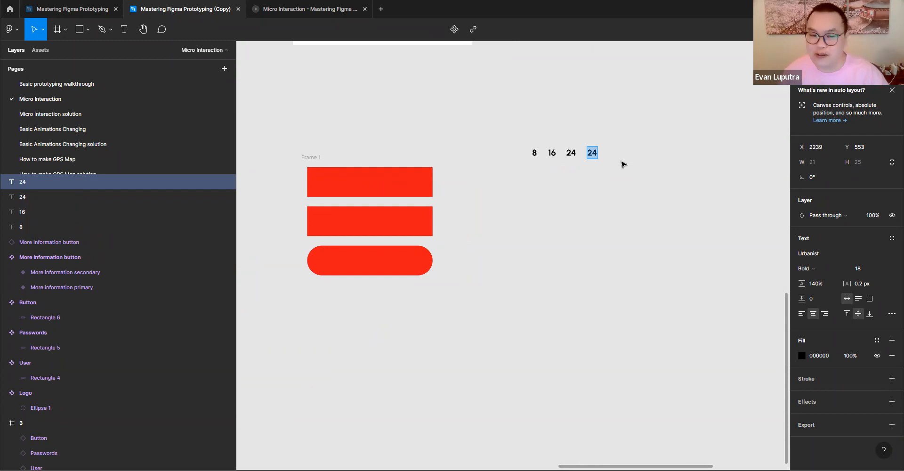
{"action": "type", "text": "3"}
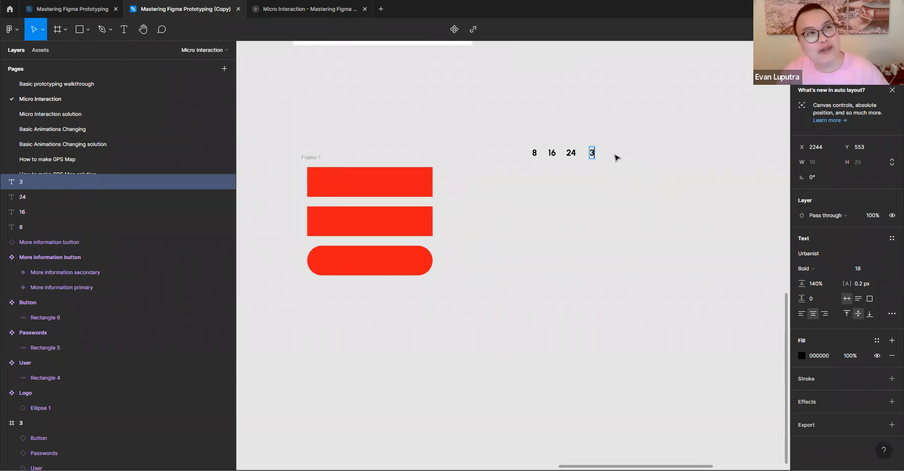
{"action": "key", "text": "BackSpace"}
{"action": "type", "text": "32"}
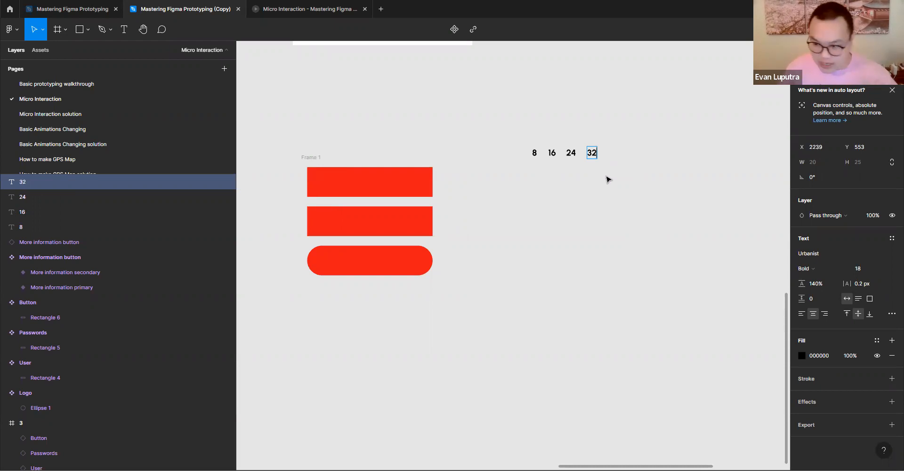
{"action": "left_click_drag", "start_coordinate": [514, 176], "coordinate": [615, 152]}
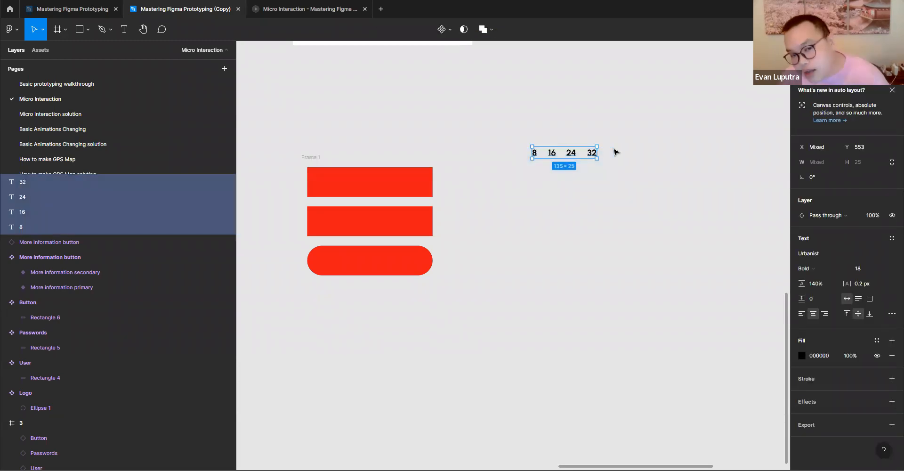
{"action": "left_click", "coordinate": [537, 218]}
{"action": "left_click_drag", "start_coordinate": [525, 184], "coordinate": [624, 144]}
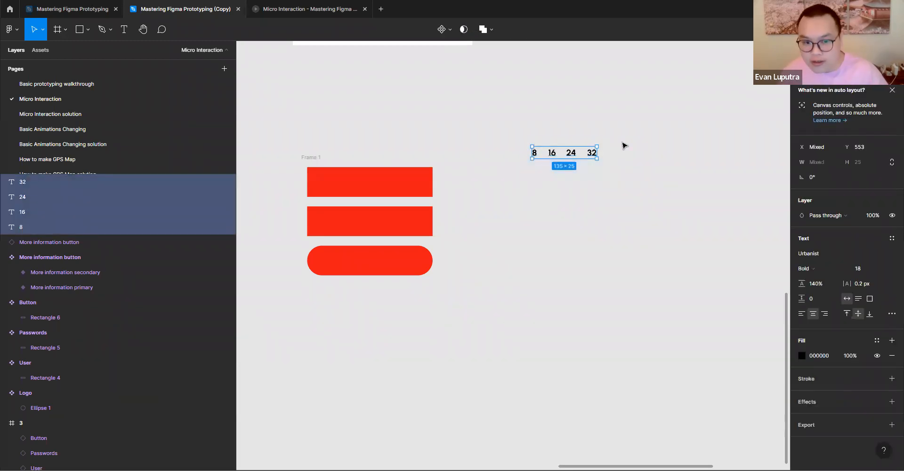
- Duplicate the 8 label to the lower left, starting a second row, and change the copy to 4
{"action": "left_click", "coordinate": [537, 159]}
{"action": "left_click", "coordinate": [535, 153]}
{"action": "left_click_drag", "start_coordinate": [535, 153], "coordinate": [521, 170]}
{"action": "double_click", "coordinate": [521, 168]}
{"action": "type", "text": "3"}
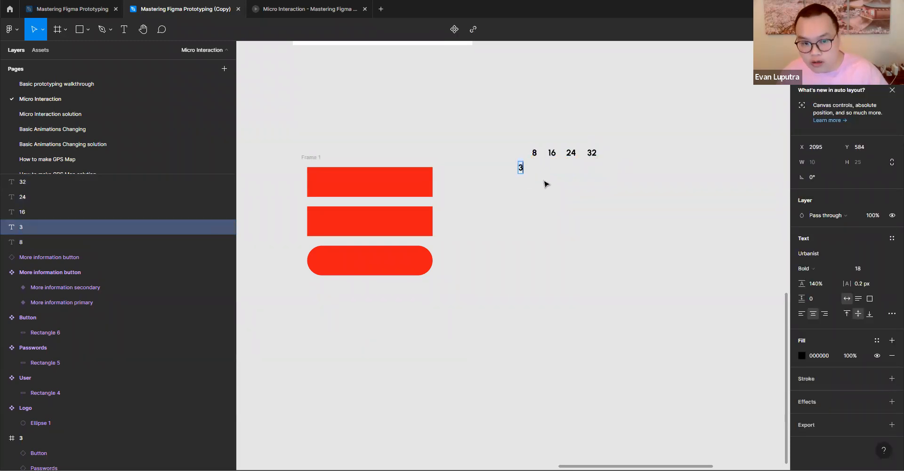
{"action": "key", "text": "BackSpace"}
{"action": "type", "text": "4"}
{"action": "key", "text": "Escape"}
- Duplicate the 4 label along the second row and change the copies to 12 and 20
{"action": "left_click_drag", "start_coordinate": [523, 172], "coordinate": [561, 170]}
{"action": "double_click", "coordinate": [543, 170]}
{"action": "key", "text": "Escape"}
{"action": "double_click", "coordinate": [561, 169]}
{"action": "type", "text": "20"}
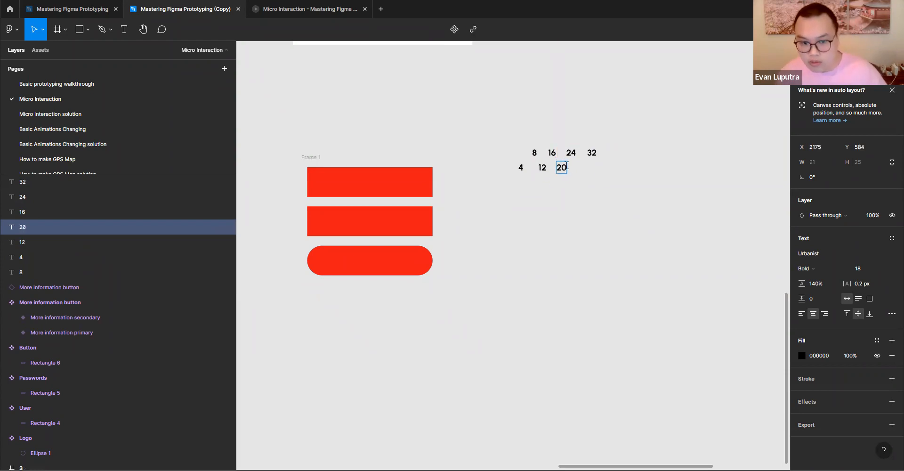
- Duplicate the 20 label to its right, change the copy to 28, and briefly select both number rows together
{"action": "left_click_drag", "start_coordinate": [562, 168], "coordinate": [581, 168]}
{"action": "key", "text": "Return"}
{"action": "type", "text": "28"}
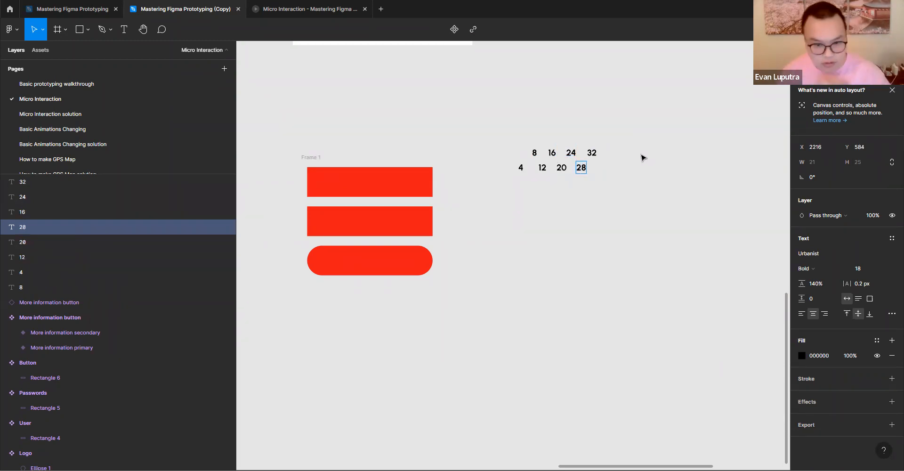
{"action": "key", "text": "Escape"}
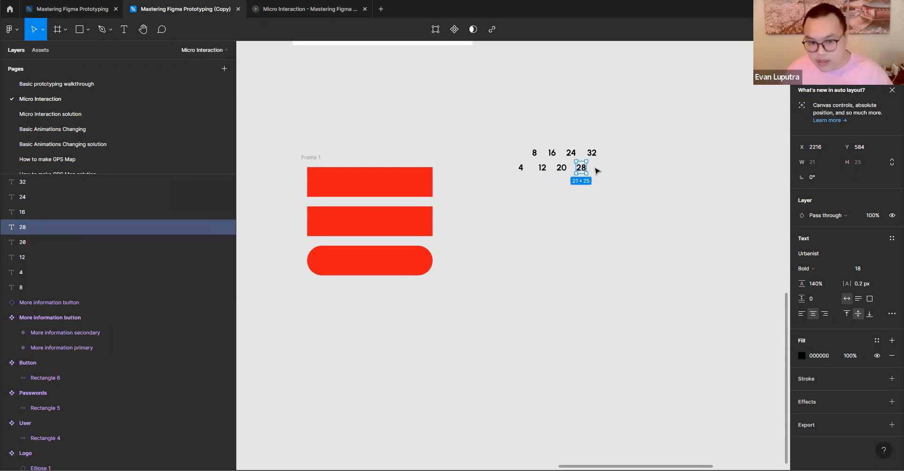
{"action": "left_click_drag", "start_coordinate": [465, 183], "coordinate": [646, 130]}
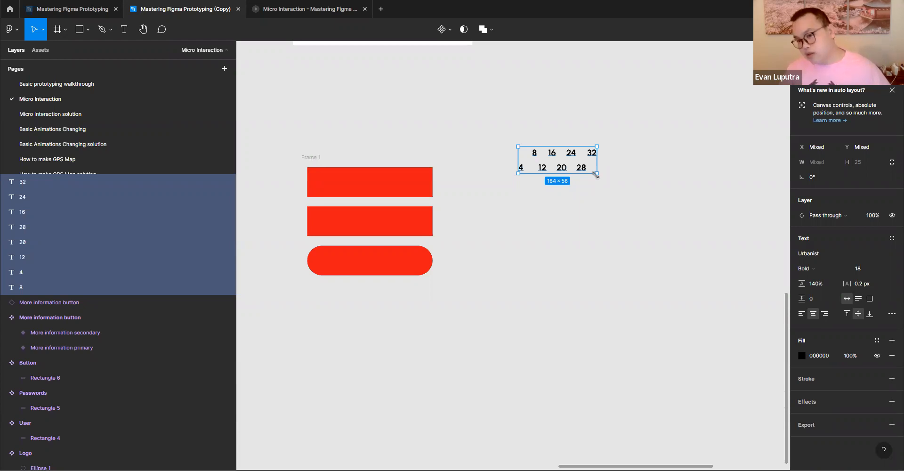
{"action": "left_click", "coordinate": [542, 264]}
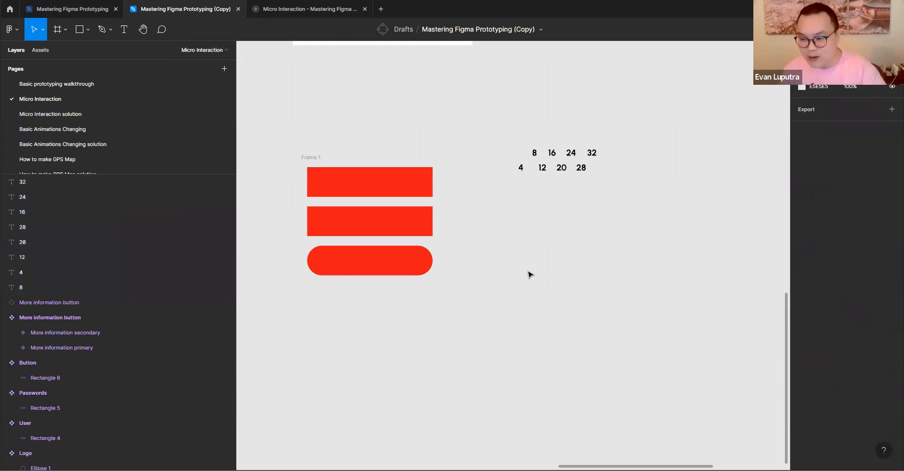
- Add a text label reading 1920 x 1080 and position it below the two rows of numbers
{"action": "left_click", "coordinate": [123, 29]}
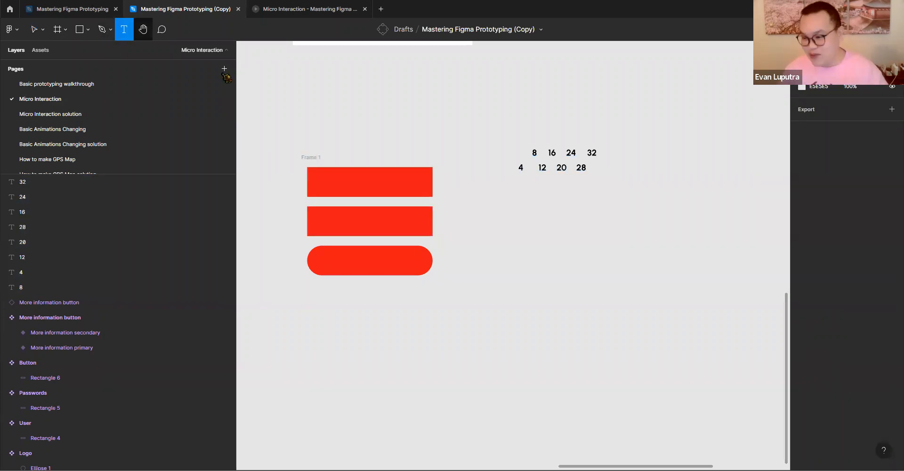
{"action": "left_click", "coordinate": [523, 207]}
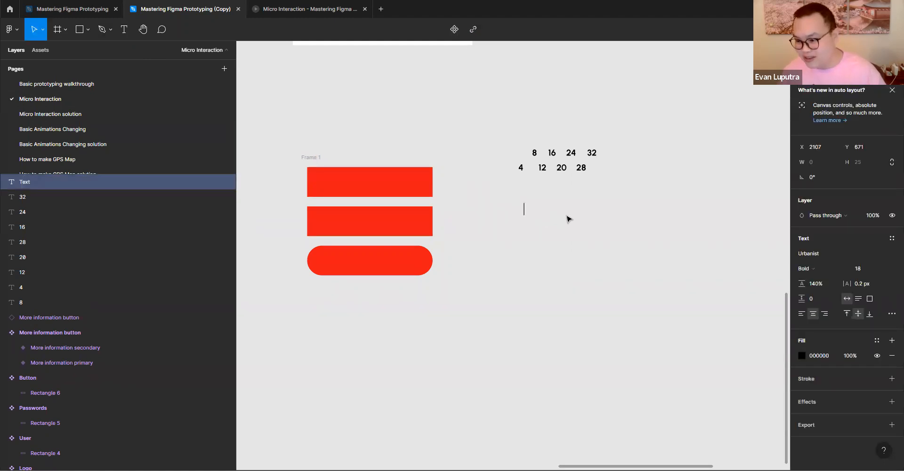
{"action": "type", "text": "1920 x 1090"}
{"action": "key", "text": "BackSpace"}
{"action": "key", "text": "BackSpace"}
{"action": "type", "text": "80"}
{"action": "key", "text": "Escape"}
{"action": "left_click_drag", "start_coordinate": [517, 208], "coordinate": [536, 202]}
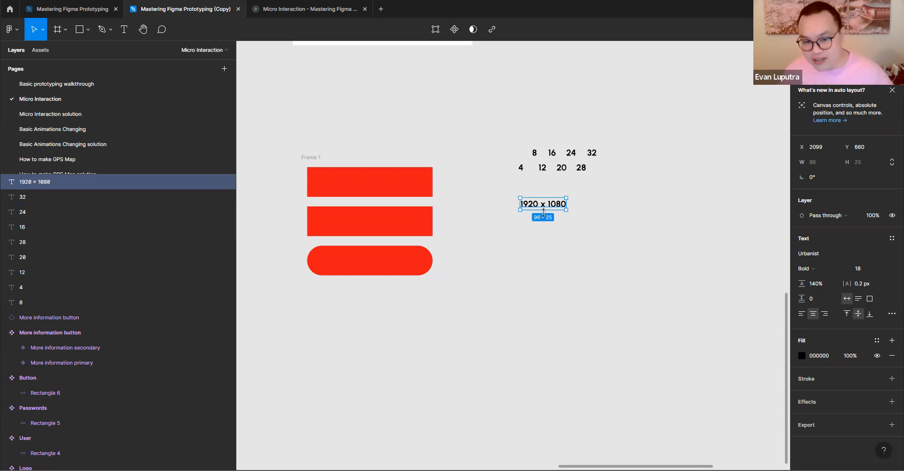
- Enlarge the 1920 x 1080 label's text box to a height of 61 and move it closer below the number rows
{"action": "mouse_move", "coordinate": [548, 211]}
{"action": "left_mouse_down"}
{"action": "mouse_move", "coordinate": [545, 231]}
{"action": "mouse_move", "coordinate": [545, 209]}
{"action": "left_mouse_up"}
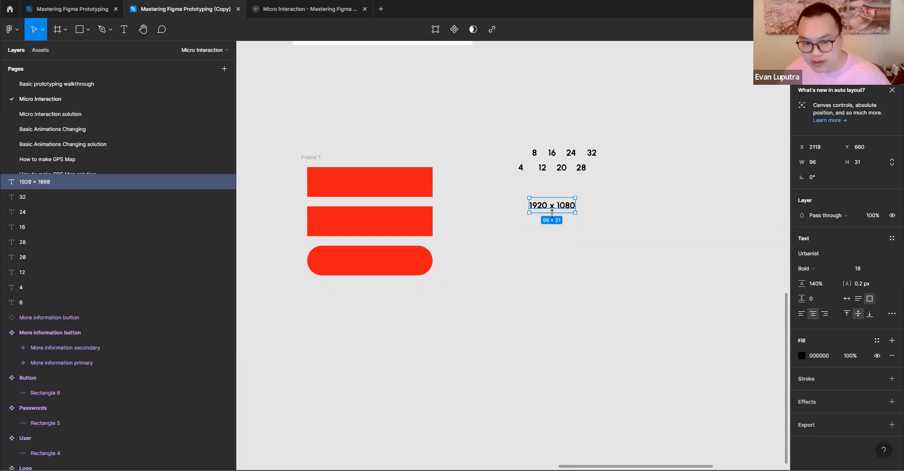
{"action": "left_click_drag", "start_coordinate": [553, 213], "coordinate": [552, 227]}
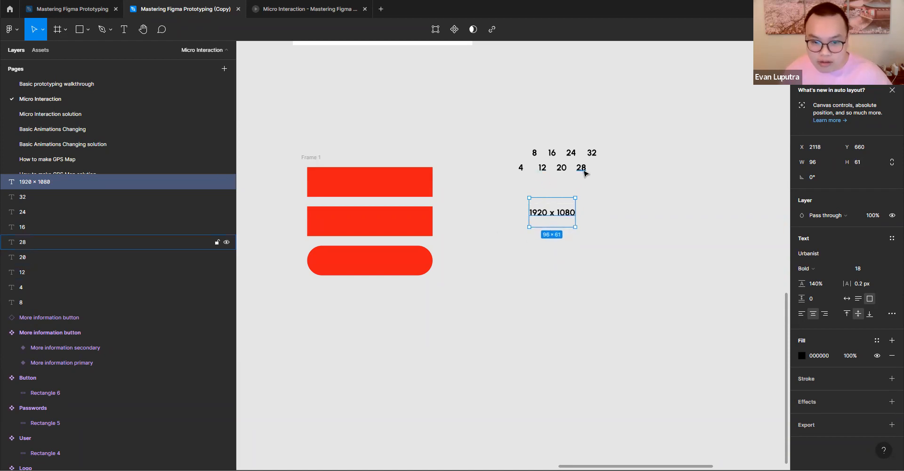
{"action": "left_click_drag", "start_coordinate": [540, 219], "coordinate": [526, 198]}
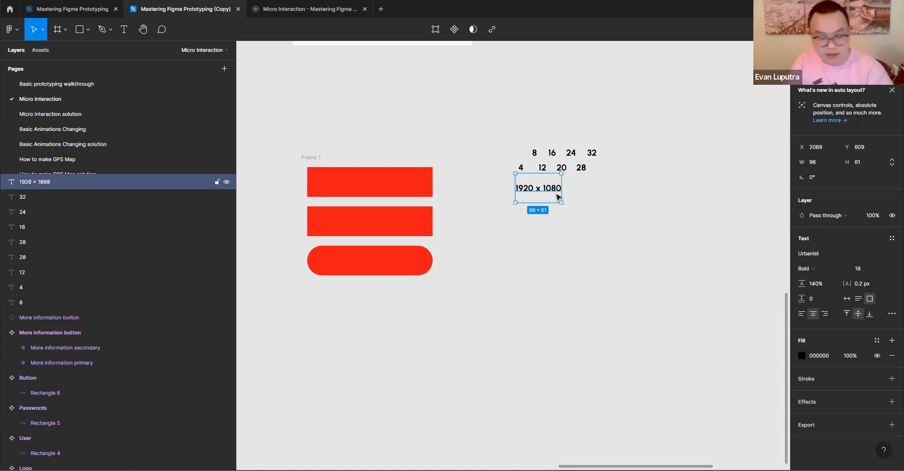
- Set the vertical auto layout padding of Frame 1 to 12
{"action": "left_click", "coordinate": [465, 149]}
{"action": "left_click", "coordinate": [312, 157]}
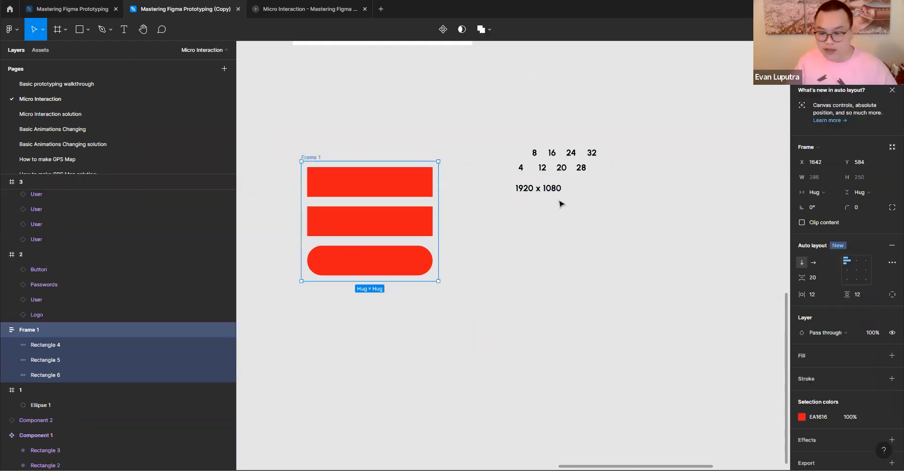
{"action": "left_click_drag", "start_coordinate": [848, 295], "coordinate": [849, 297]}
{"action": "left_click", "coordinate": [862, 295]}
{"action": "type", "text": "12"}
{"action": "key", "text": "Return"}
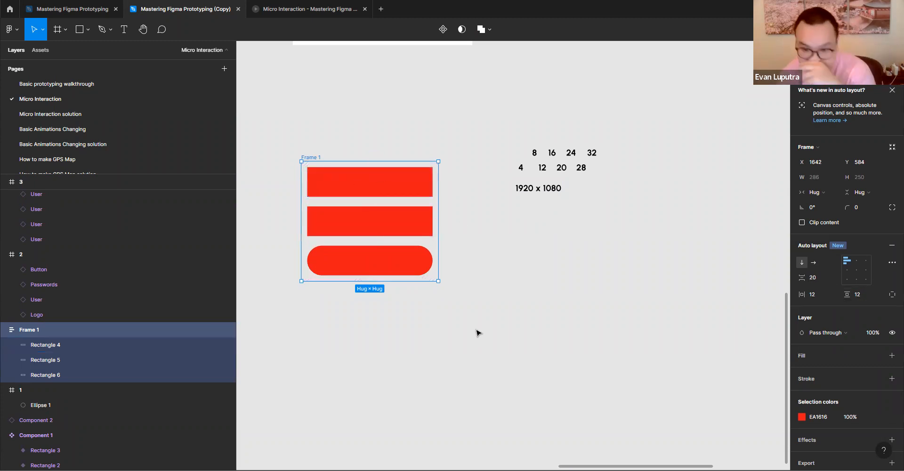
- Enable independent paddings on Frame 1, set the right padding to 20, and check the distances around the top rectangle
{"action": "left_click", "coordinate": [893, 294]}
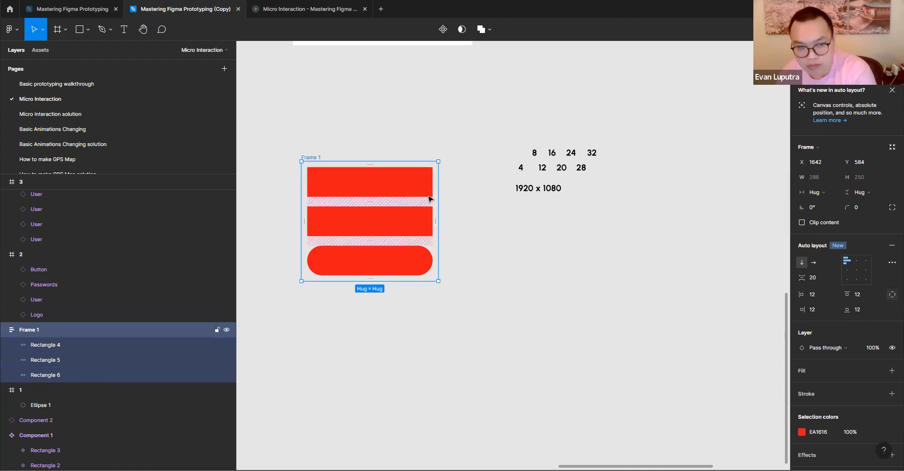
{"action": "left_click", "coordinate": [828, 314]}
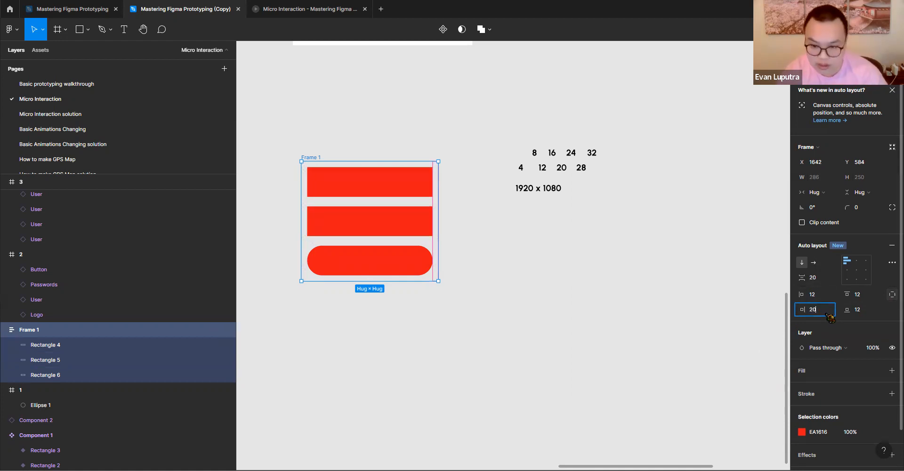
{"action": "left_click", "coordinate": [417, 196]}
{"action": "left_click", "coordinate": [418, 196]}
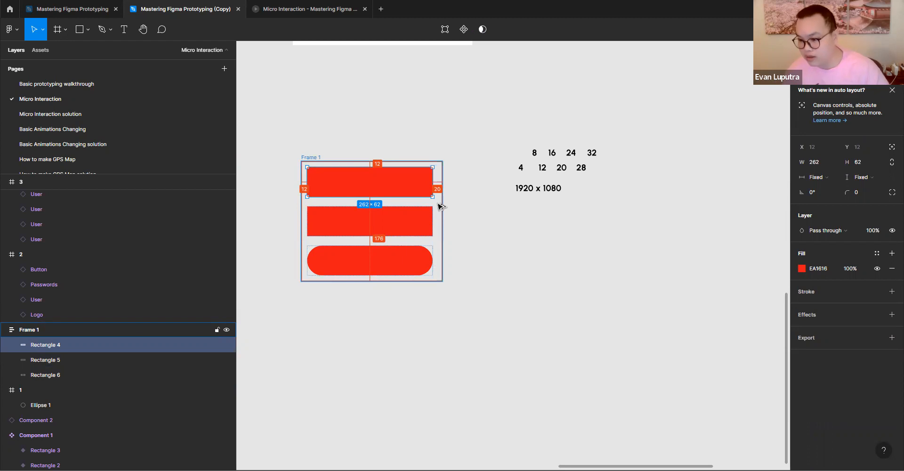
- Set the bottom padding of Frame 1 to 20 and check the spacing around its rectangles
{"action": "left_click", "coordinate": [302, 157]}
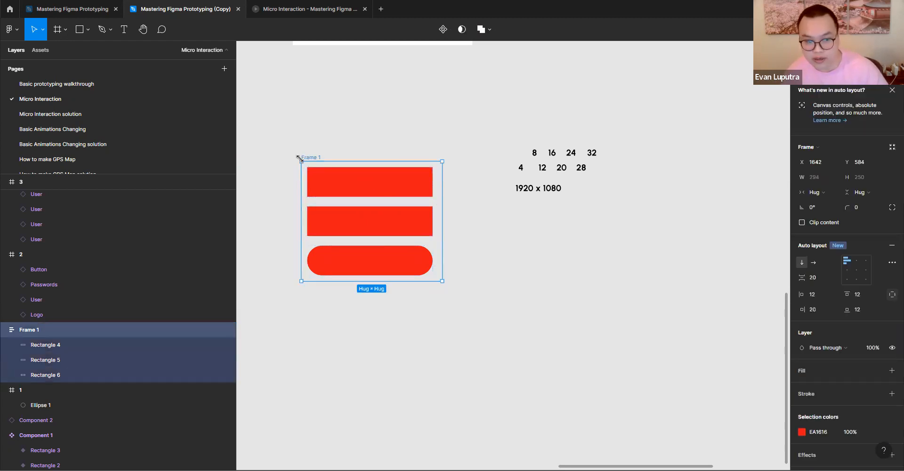
{"action": "left_click", "coordinate": [875, 311]}
{"action": "type", "text": "20"}
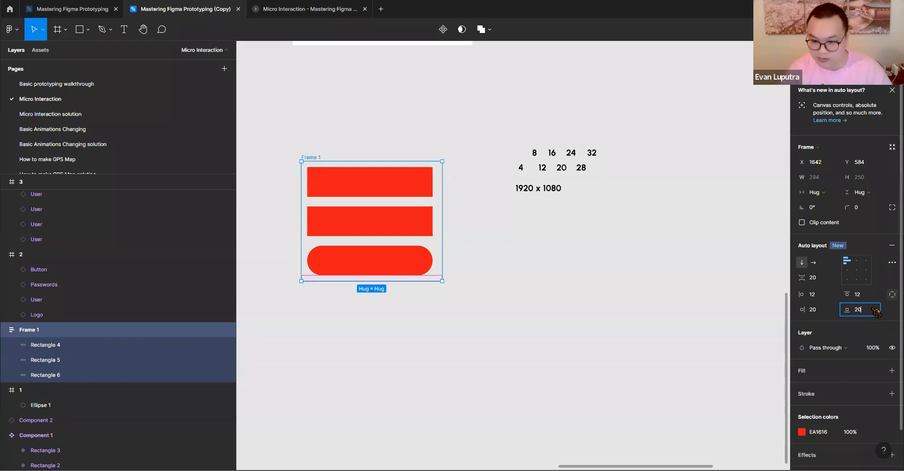
{"action": "key", "text": "Return"}
{"action": "left_click", "coordinate": [422, 273]}
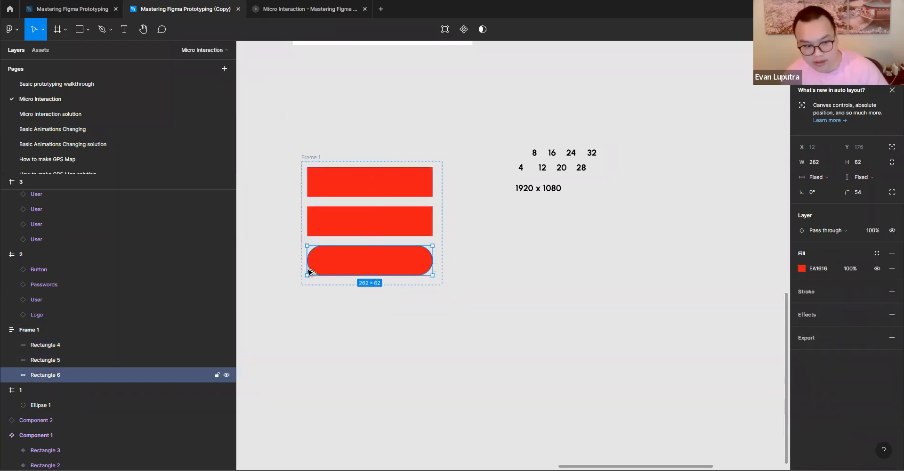
{"action": "left_click", "coordinate": [358, 172]}
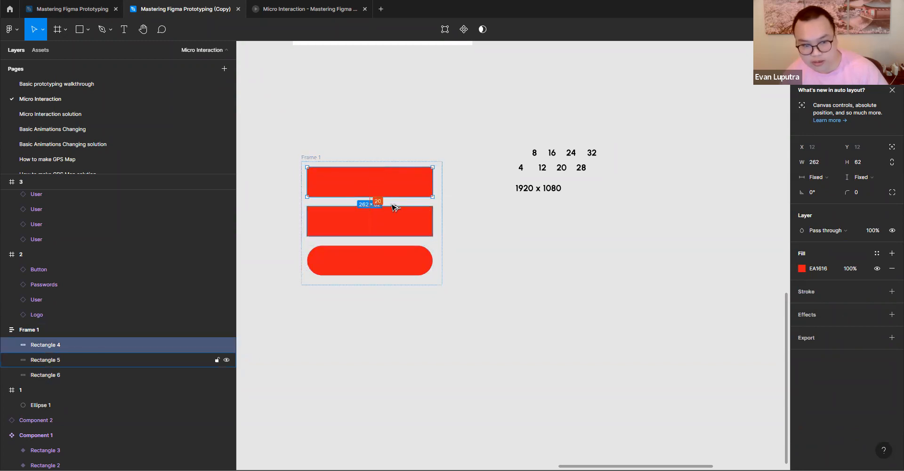
{"action": "left_click", "coordinate": [499, 285]}
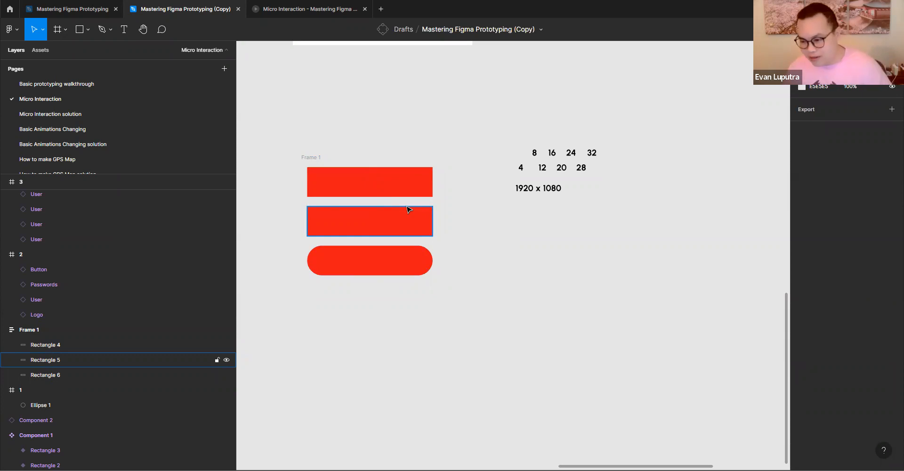
- Move Frame 1 slightly up and shift all the number labels and the 1920 x 1080 label farther right
{"action": "left_click_drag", "start_coordinate": [313, 158], "coordinate": [307, 140]}
{"action": "left_click_drag", "start_coordinate": [490, 138], "coordinate": [668, 215]}
{"action": "left_click_drag", "start_coordinate": [542, 167], "coordinate": [600, 166]}
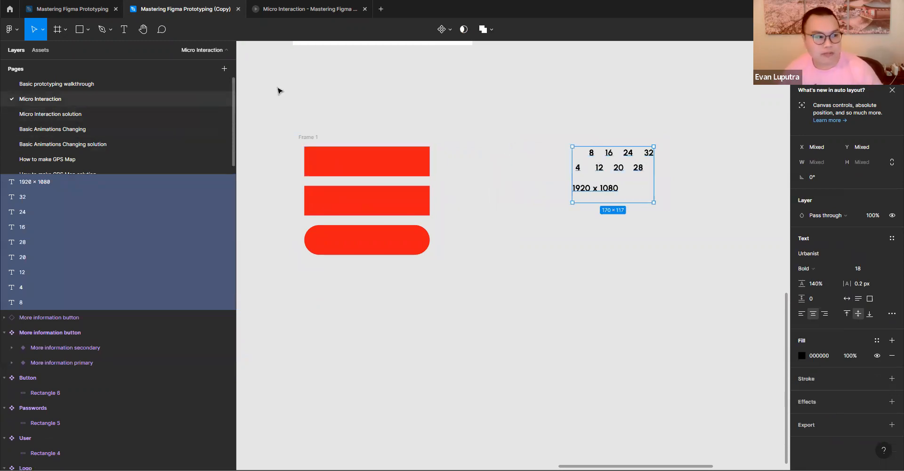
{"action": "left_click", "coordinate": [342, 128]}
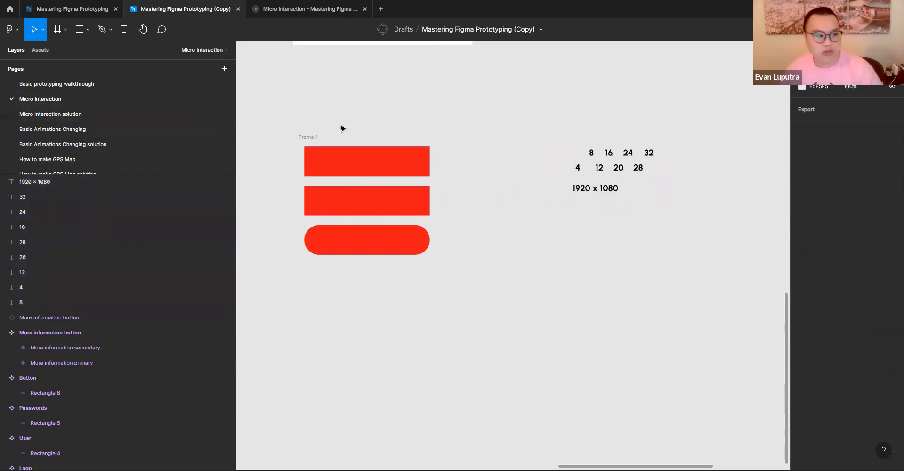
- Add a text label reading TITLE in the empty area to the right of Frame 1
{"action": "left_click", "coordinate": [127, 32]}
{"action": "left_click", "coordinate": [531, 267]}
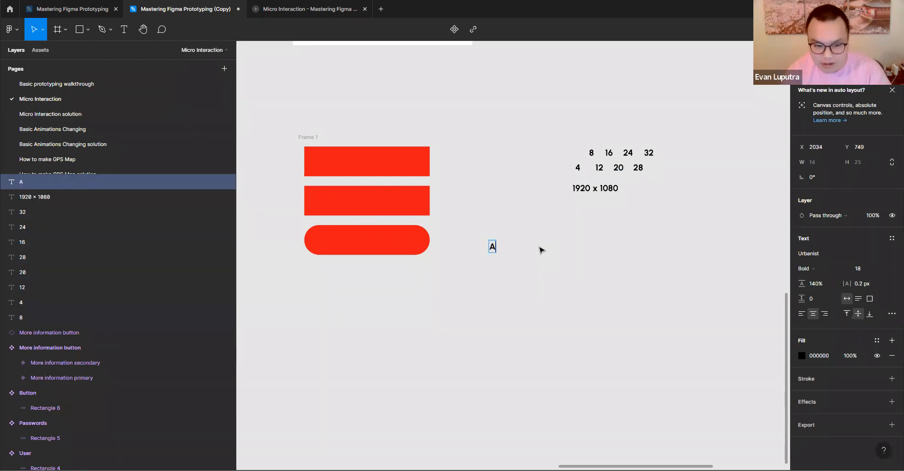
{"action": "type", "text": "TITLE"}
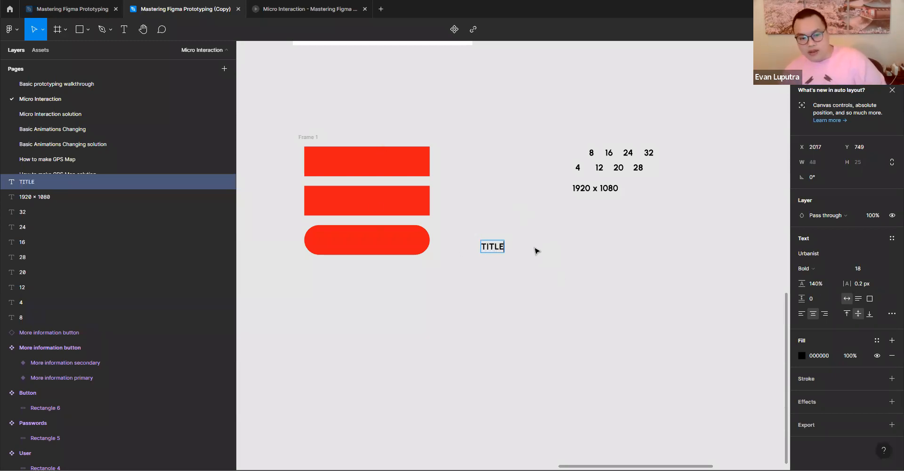
{"action": "key", "text": "Escape"}
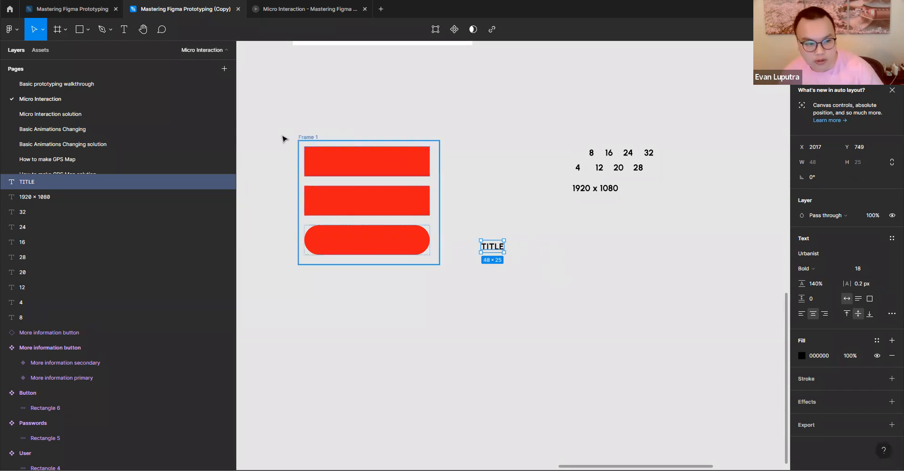
- Duplicate Frame 1 below the original and remove auto layout from the copy
{"action": "left_click_drag", "start_coordinate": [309, 137], "coordinate": [302, 316]}
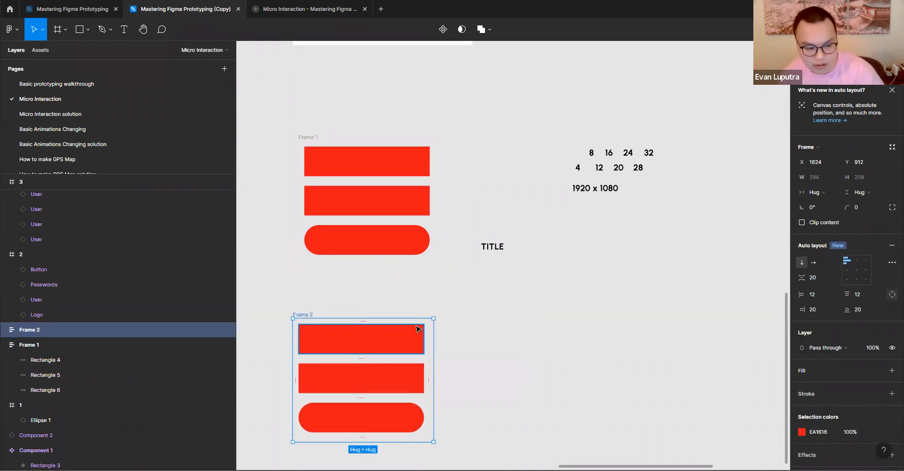
{"action": "left_click", "coordinate": [893, 247]}
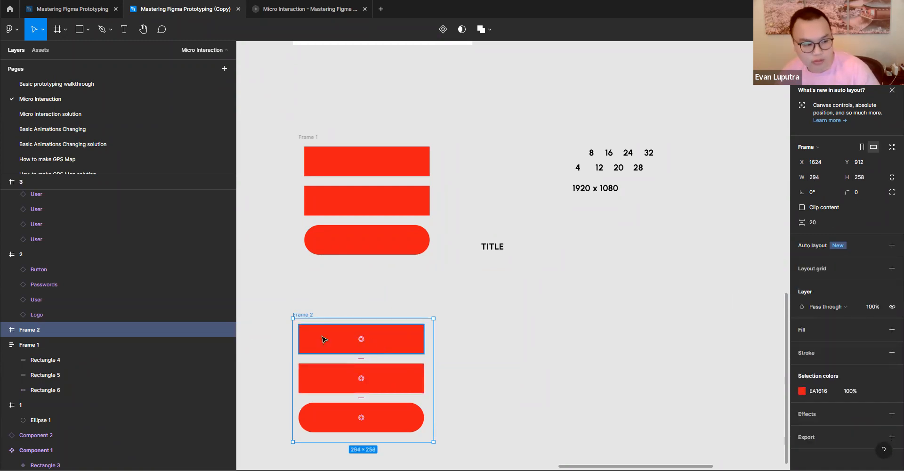
- Move all three rectangles out of Frame 2 to its right and delete the emptied frame
{"action": "left_click", "coordinate": [4, 330]}
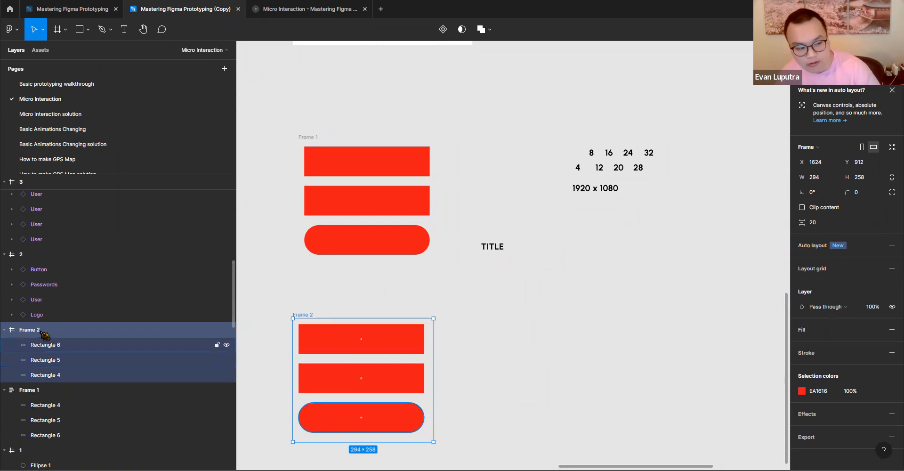
{"action": "left_click", "coordinate": [74, 348]}
{"action": "left_click", "coordinate": [80, 362]}
{"action": "left_click", "coordinate": [80, 373]}
{"action": "left_click", "coordinate": [80, 348], "text": "shift"}
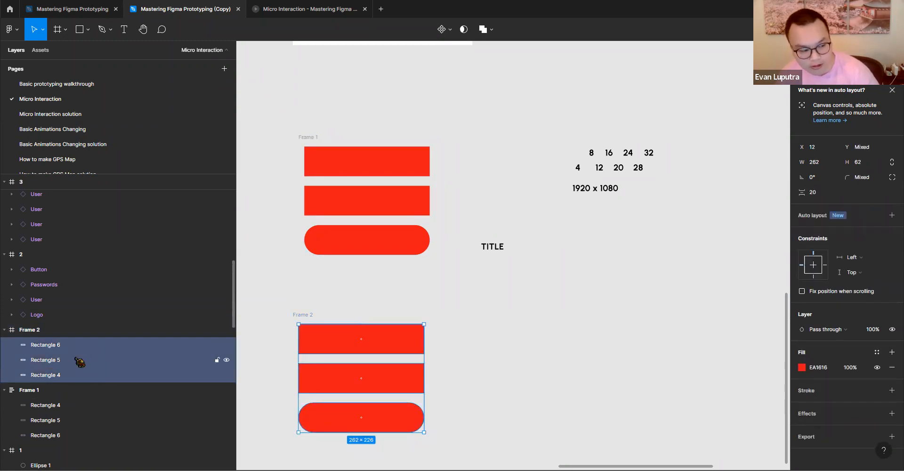
{"action": "left_click_drag", "start_coordinate": [359, 376], "coordinate": [554, 370]}
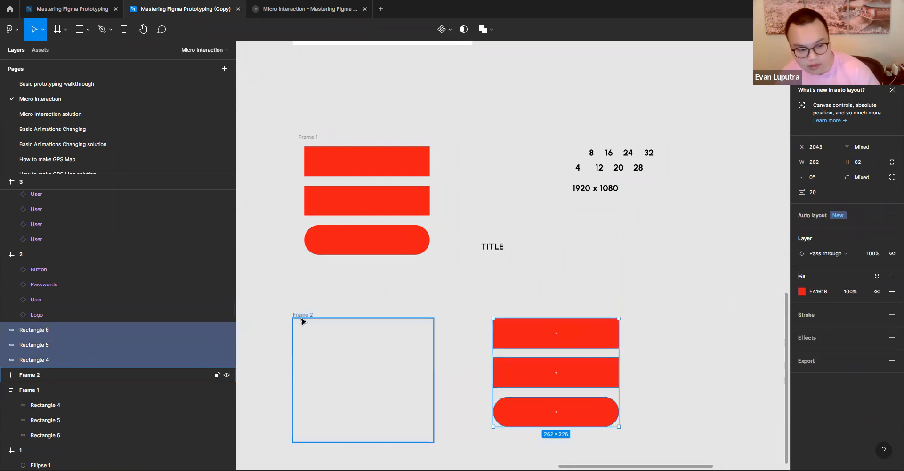
{"action": "left_click", "coordinate": [302, 321]}
{"action": "key", "text": "Delete"}
- Move the three loose rectangles back beneath Frame 1 and place the TITLE label between the first and second ones
{"action": "left_click_drag", "start_coordinate": [428, 325], "coordinate": [676, 421]}
{"action": "left_click_drag", "start_coordinate": [583, 381], "coordinate": [418, 379]}
{"action": "left_click_drag", "start_coordinate": [478, 377], "coordinate": [538, 342]}
{"action": "left_click_drag", "start_coordinate": [538, 221], "coordinate": [425, 324]}
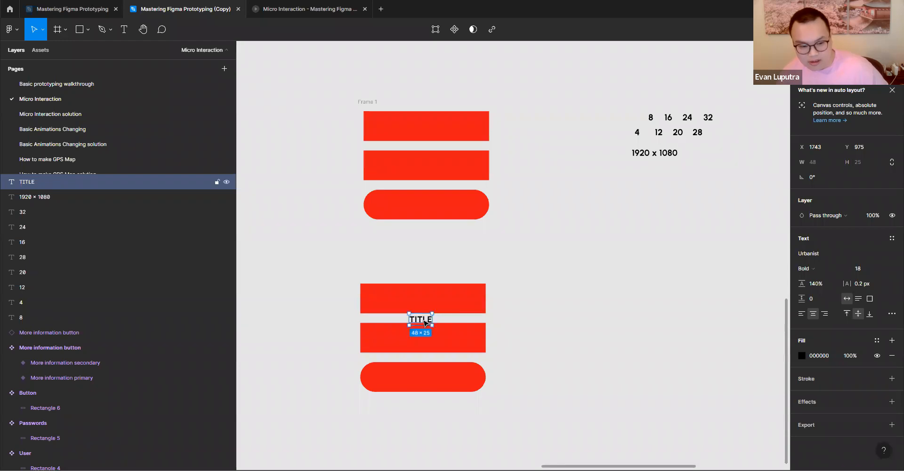
- Center TITLE under the top loose rectangle and nudge that rectangle up until the gap between them is 20
{"action": "left_click_drag", "start_coordinate": [436, 298], "coordinate": [438, 288]}
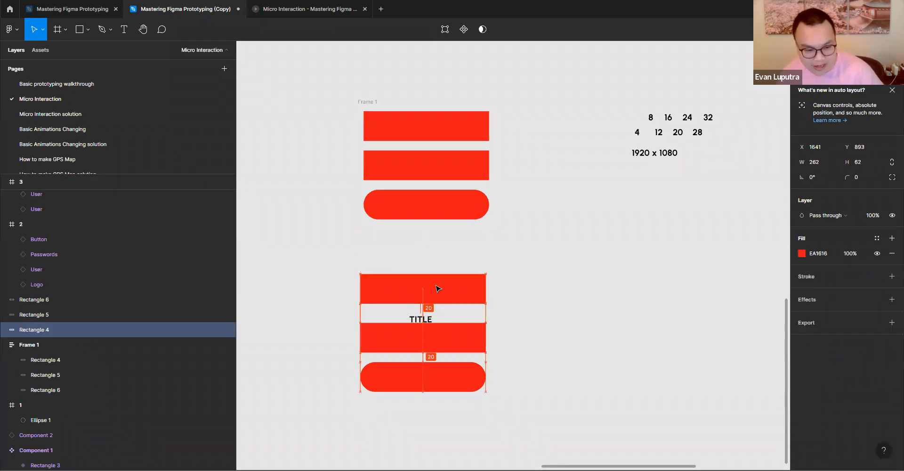
{"action": "left_click_drag", "start_coordinate": [420, 321], "coordinate": [423, 316]}
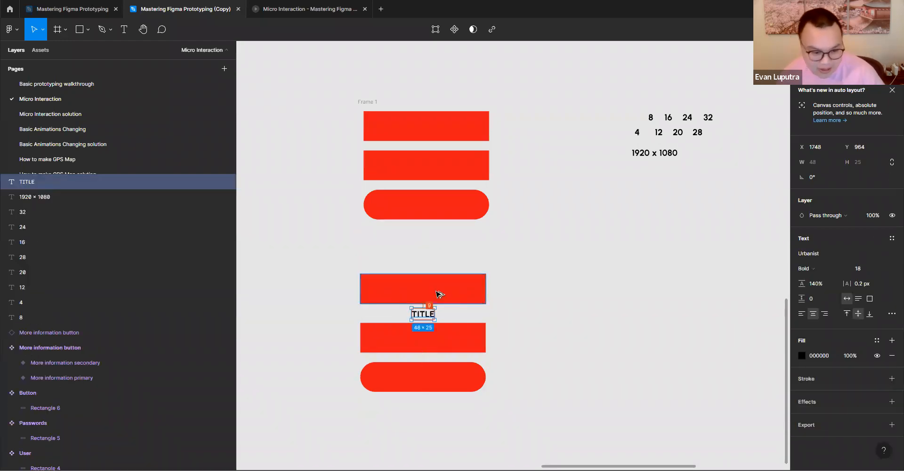
{"action": "left_click", "coordinate": [436, 294]}
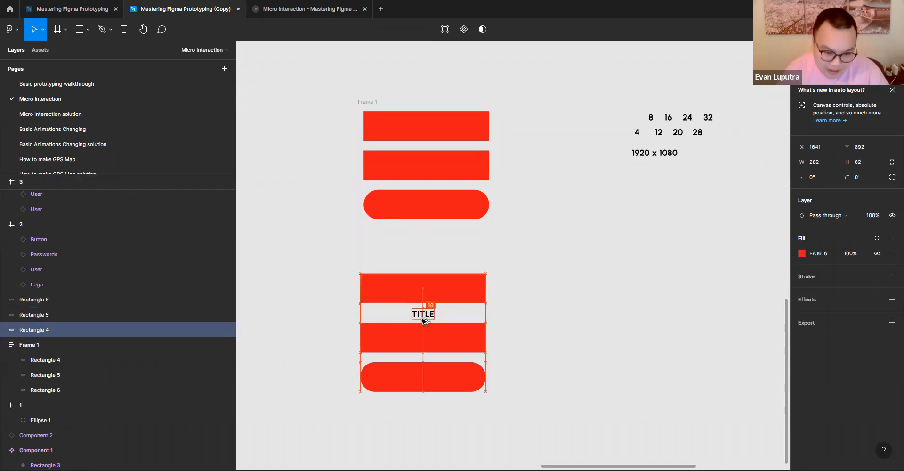
{"action": "key", "text": "Up"}
{"action": "key", "text": "Up"}
{"action": "key", "text": "Up"}
{"action": "key", "text": "Up"}
{"action": "key", "text": "Up"}
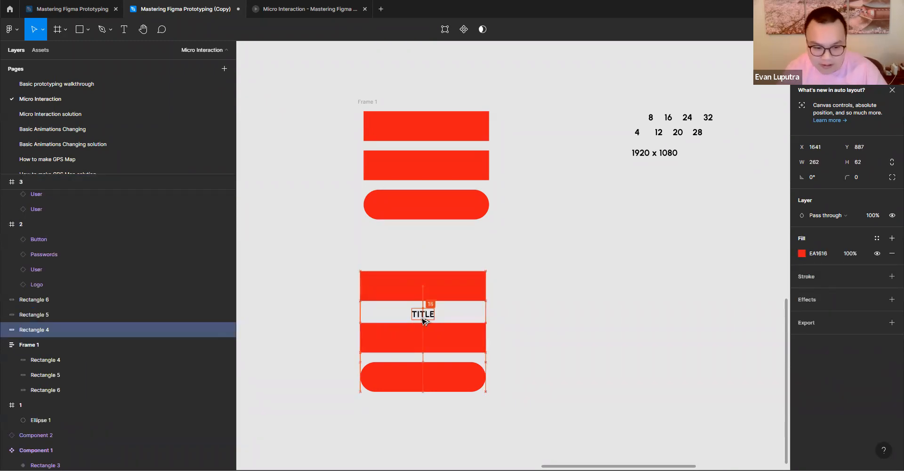
{"action": "key", "text": "Up"}
{"action": "key", "text": "Up"}
{"action": "key", "text": "Up"}
- Nudge TITLE and the top loose rectangle up together to leave a gap of about 20 above the second rectangle
{"action": "left_click", "coordinate": [423, 318]}
{"action": "left_click", "coordinate": [427, 338]}
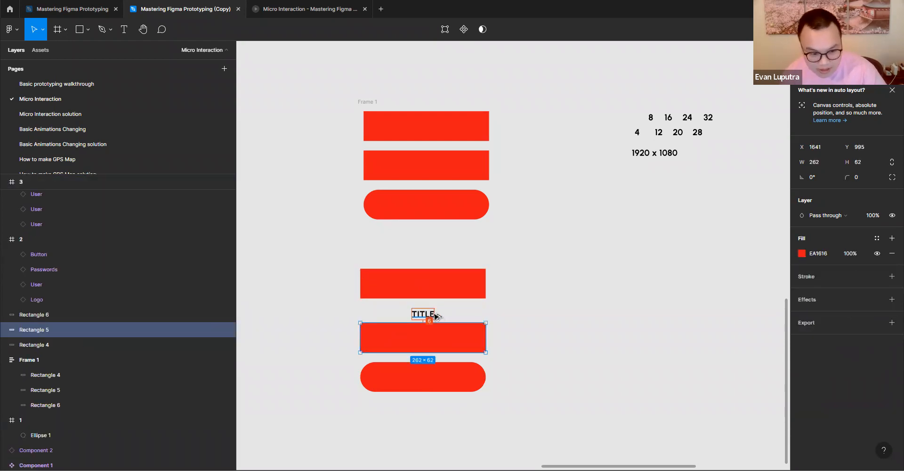
{"action": "left_click", "coordinate": [431, 316]}
{"action": "left_click", "coordinate": [432, 286], "text": "shift"}
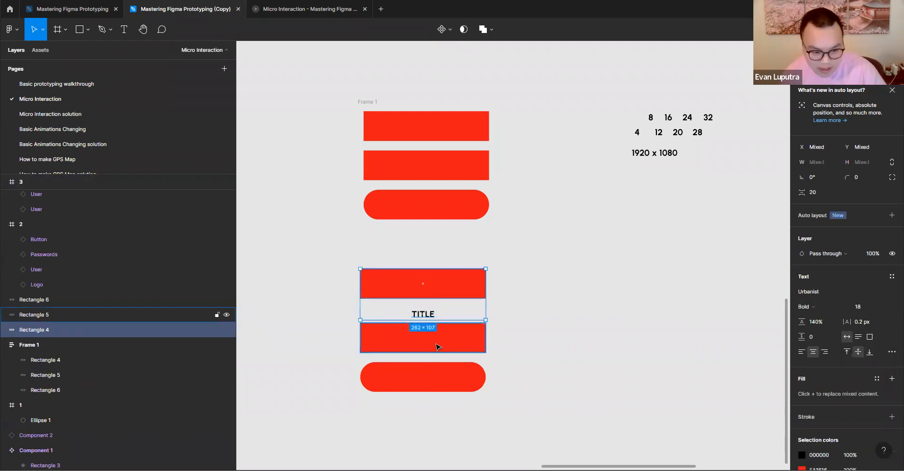
{"action": "key", "text": "Up"}
{"action": "key", "text": "Up"}
{"action": "key", "text": "Up"}
{"action": "key", "text": "Up"}
{"action": "key", "text": "Up"}
{"action": "key", "text": "Up"}
{"action": "key", "text": "Up"}
{"action": "key", "text": "Up"}
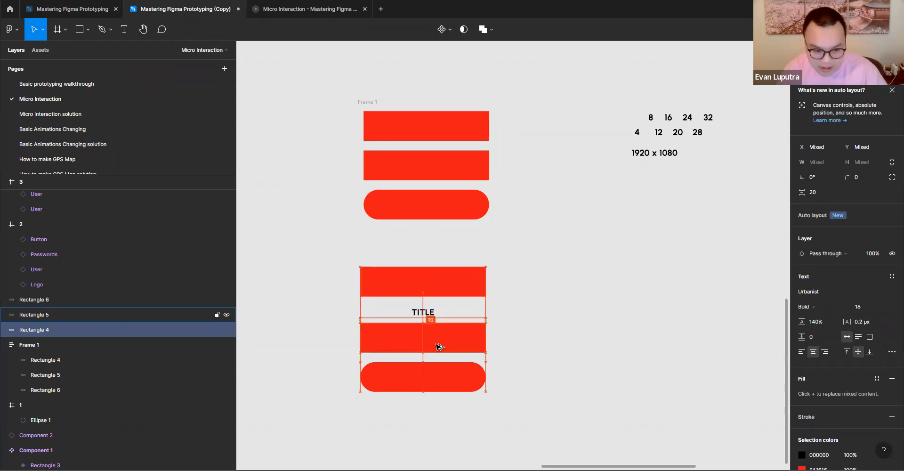
{"action": "key", "text": "Up"}
{"action": "key", "text": "Up"}
{"action": "key", "text": "Up"}
{"action": "key", "text": "Up"}
{"action": "key", "text": "Up"}
{"action": "key", "text": "Up"}
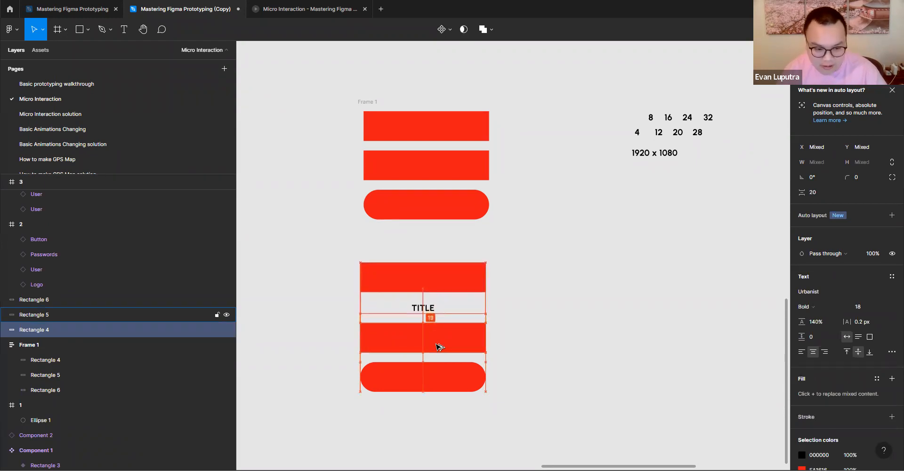
{"action": "left_click", "coordinate": [523, 330]}
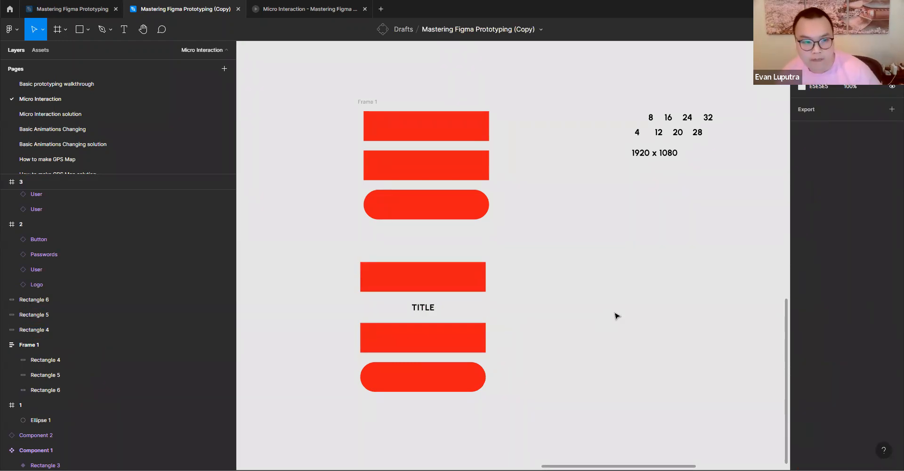
- Move Frame 1 up and insert a duplicate of the TITLE label between its first and second rectangles
{"action": "left_click", "coordinate": [371, 97]}
{"action": "key", "text": "shift+a"}
{"action": "left_click_drag", "start_coordinate": [425, 307], "coordinate": [570, 257]}
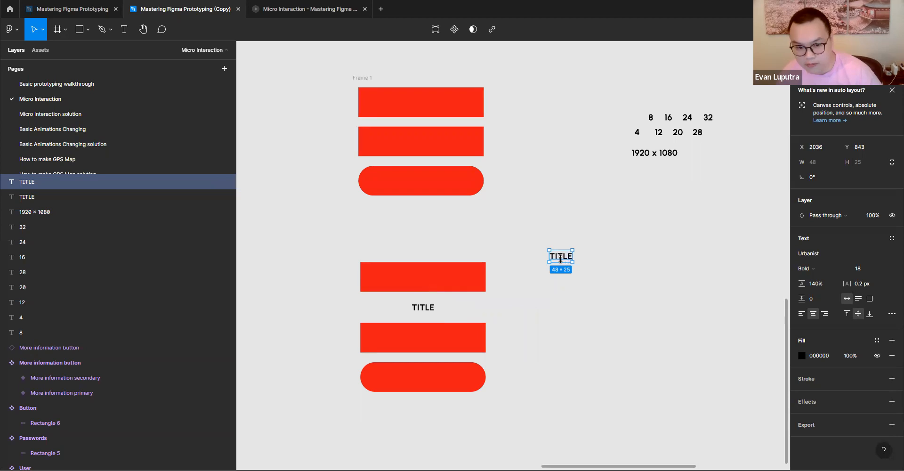
{"action": "left_click_drag", "start_coordinate": [564, 258], "coordinate": [433, 134]}
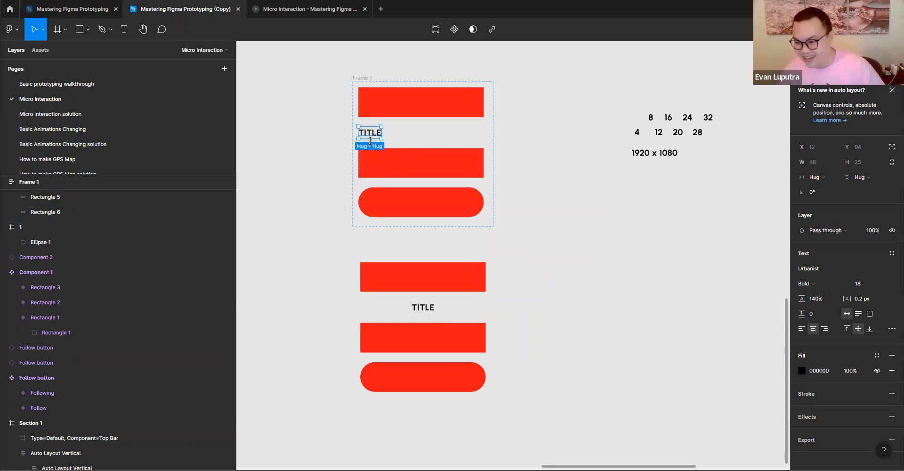
- Reorder TITLE within Frame 1 and pull it out, returning it each time between the first and second rectangles
{"action": "left_click_drag", "start_coordinate": [370, 140], "coordinate": [440, 179]}
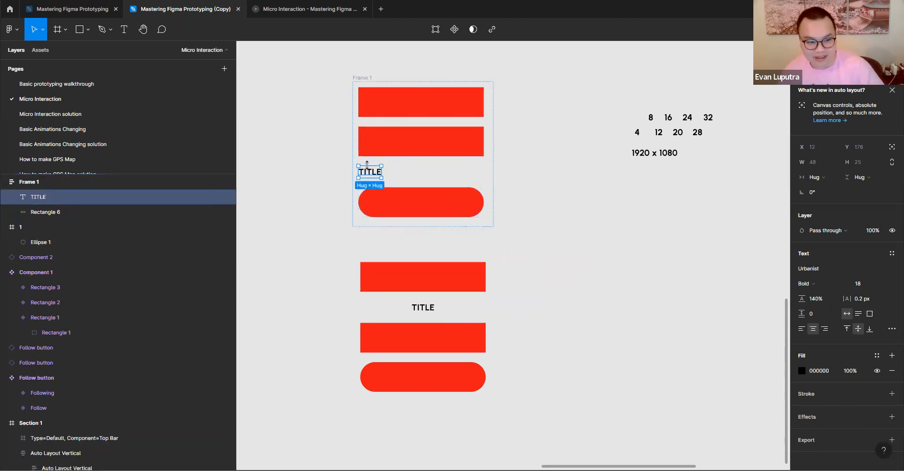
{"action": "left_click_drag", "start_coordinate": [559, 206], "coordinate": [558, 208]}
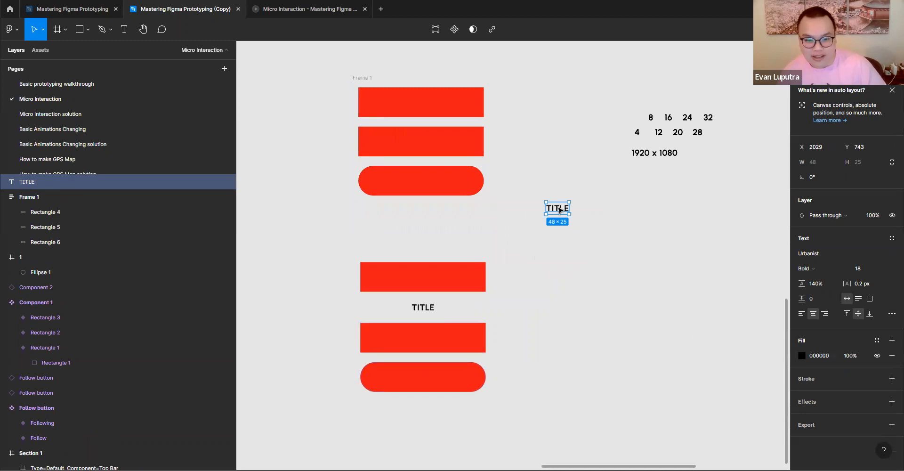
{"action": "left_click", "coordinate": [432, 310]}
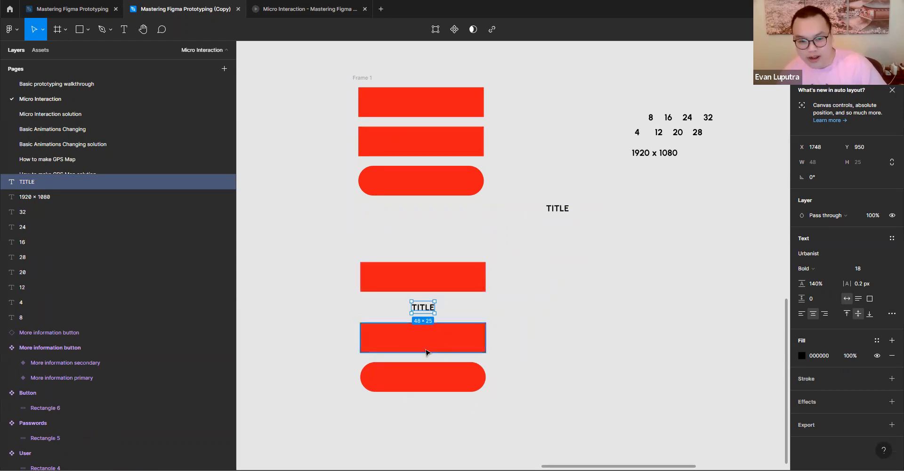
{"action": "left_click_drag", "start_coordinate": [560, 208], "coordinate": [417, 124]}
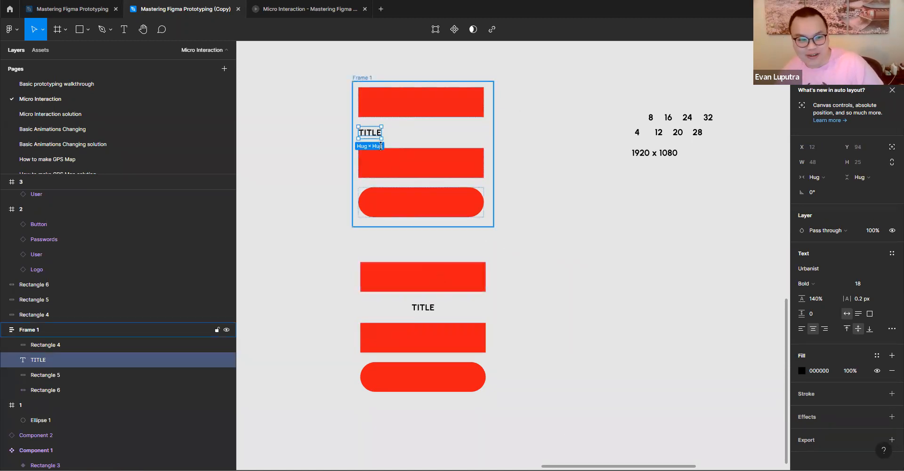
{"action": "left_click_drag", "start_coordinate": [370, 133], "coordinate": [593, 164]}
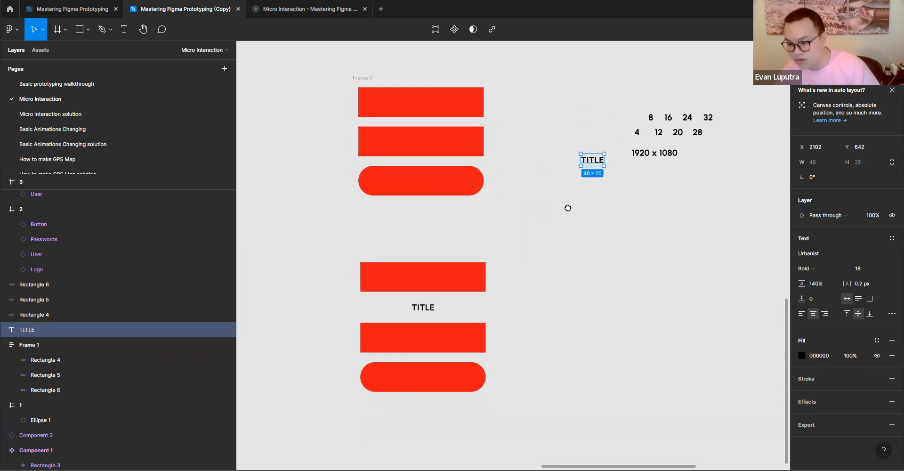
{"action": "left_click_drag", "start_coordinate": [568, 208], "coordinate": [570, 250]}
{"action": "left_click_drag", "start_coordinate": [598, 210], "coordinate": [406, 178]}
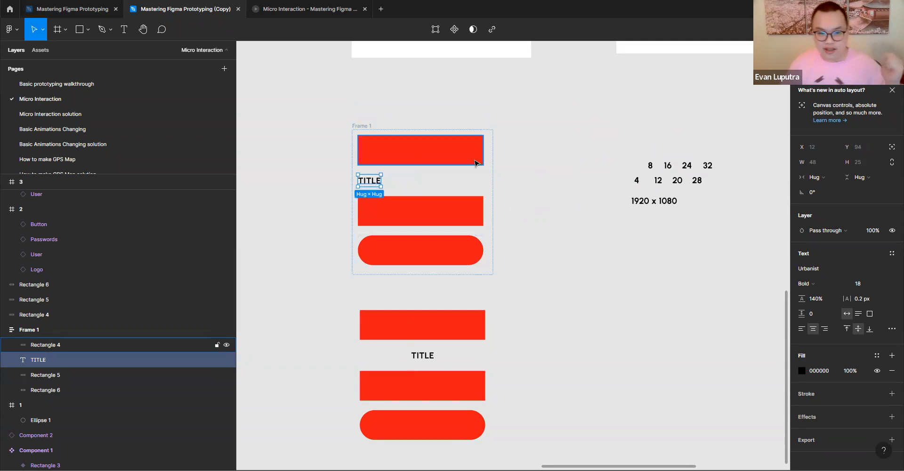
- Narrow the three rectangles in Frame 1 to widths of about 169, 122 and 130, working downward
{"action": "left_click", "coordinate": [478, 155]}
{"action": "left_click_drag", "start_coordinate": [483, 164], "coordinate": [438, 168]}
{"action": "left_click", "coordinate": [456, 208]}
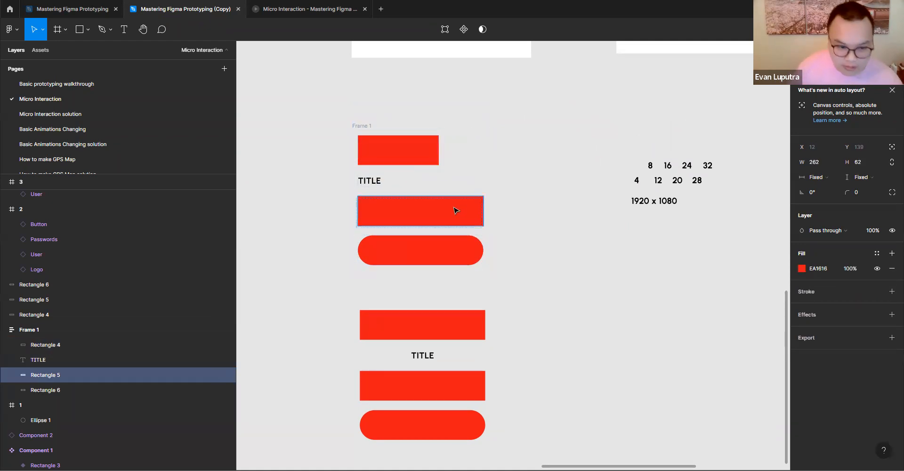
{"action": "left_click_drag", "start_coordinate": [465, 217], "coordinate": [416, 218]}
{"action": "left_click", "coordinate": [453, 258]}
{"action": "left_click", "coordinate": [488, 252]}
{"action": "left_click", "coordinate": [479, 254]}
{"action": "left_click_drag", "start_coordinate": [454, 257], "coordinate": [391, 258]}
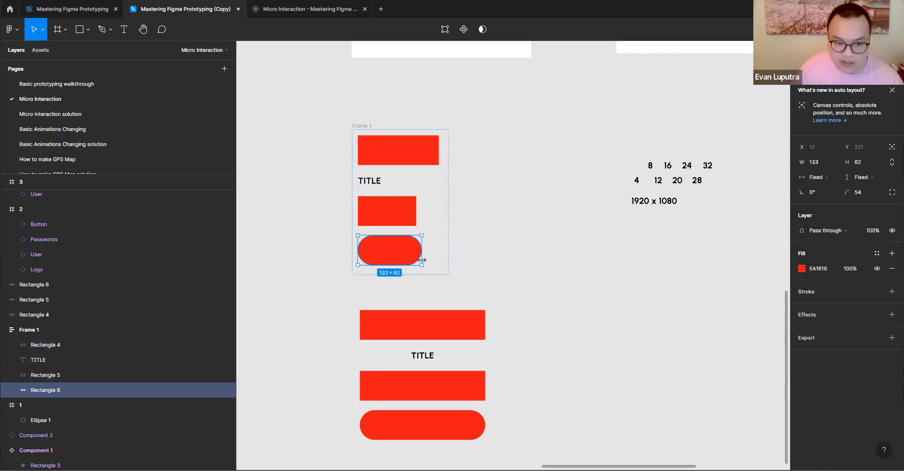
- Move Frame 1 up slightly and widen it to 444
{"action": "left_click_drag", "start_coordinate": [357, 126], "coordinate": [370, 106]}
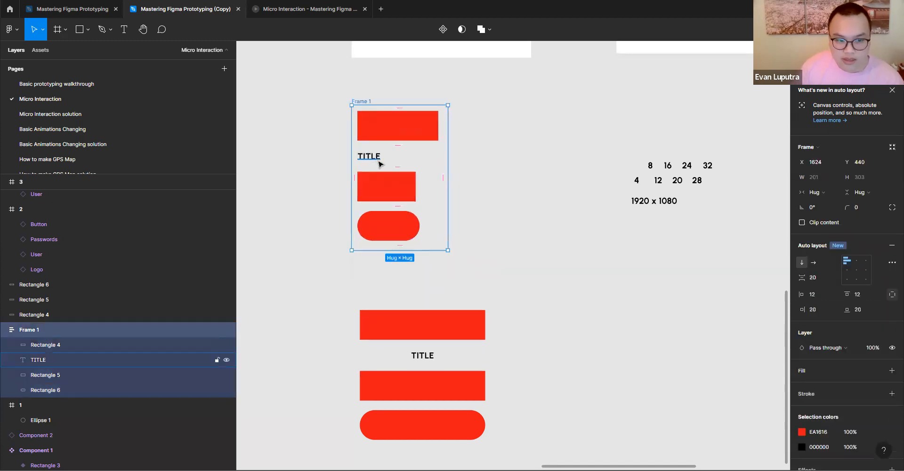
{"action": "left_click", "coordinate": [491, 182]}
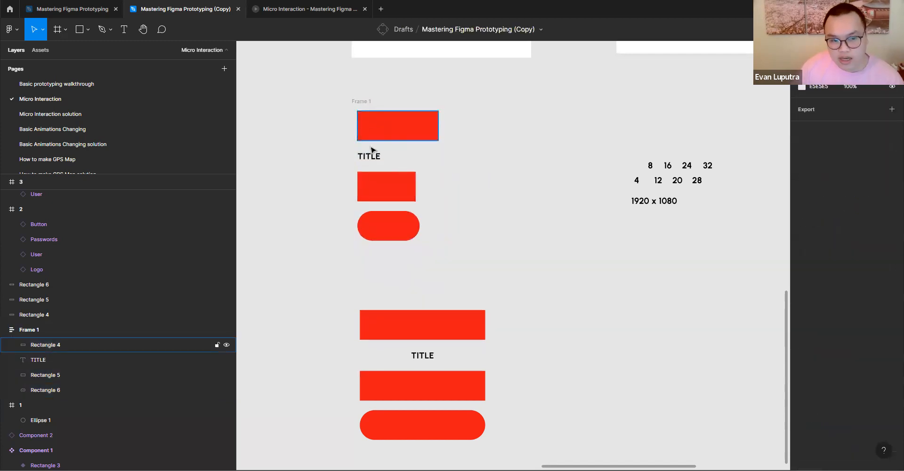
{"action": "left_click", "coordinate": [360, 101]}
{"action": "left_click_drag", "start_coordinate": [448, 165], "coordinate": [564, 183]}
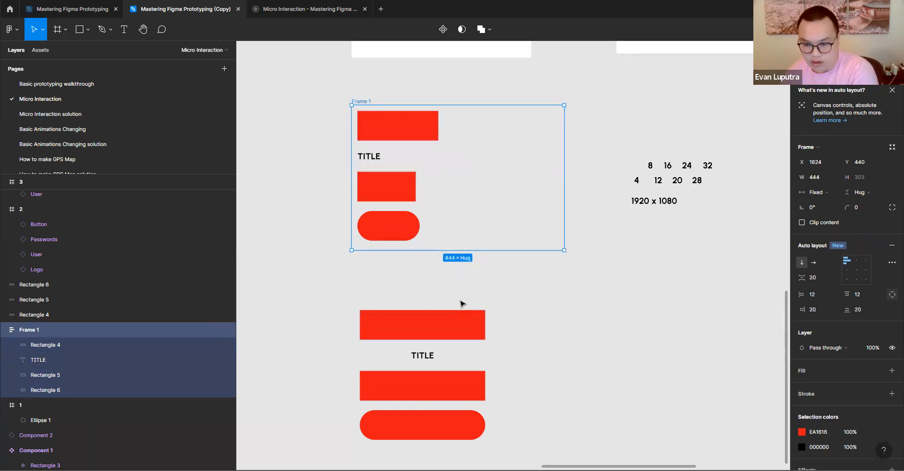
- Try the left, center and right alignment positions for Frame 1's auto layout, ending on the middle right one
{"action": "left_click", "coordinate": [857, 261]}
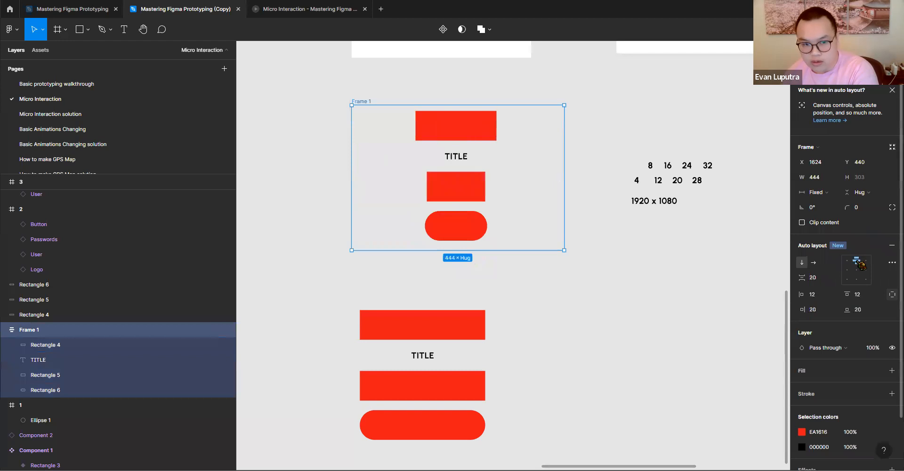
{"action": "left_click", "coordinate": [847, 261]}
{"action": "left_click", "coordinate": [869, 261]}
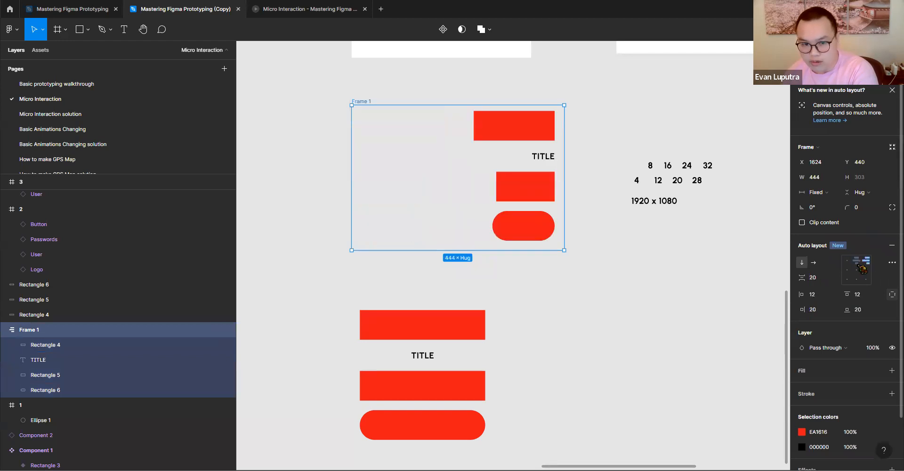
{"action": "left_click", "coordinate": [848, 269]}
{"action": "left_click", "coordinate": [857, 269]}
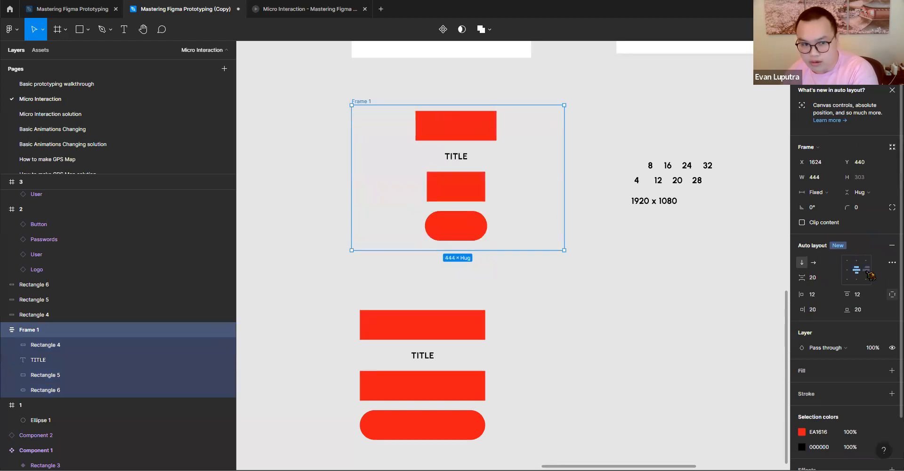
{"action": "left_click", "coordinate": [865, 278]}
{"action": "left_click", "coordinate": [857, 278]}
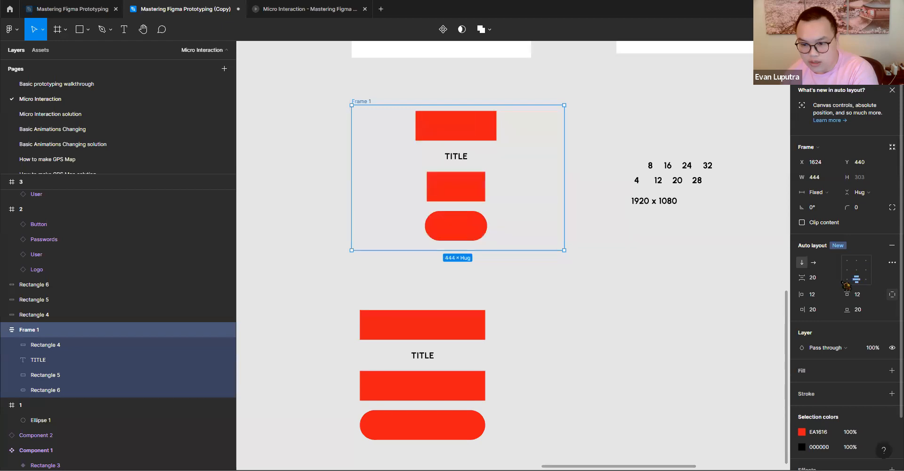
{"action": "left_click", "coordinate": [847, 278]}
{"action": "left_click", "coordinate": [856, 261]}
{"action": "left_click", "coordinate": [848, 262]}
{"action": "left_click", "coordinate": [857, 261]}
{"action": "left_click", "coordinate": [867, 262]}
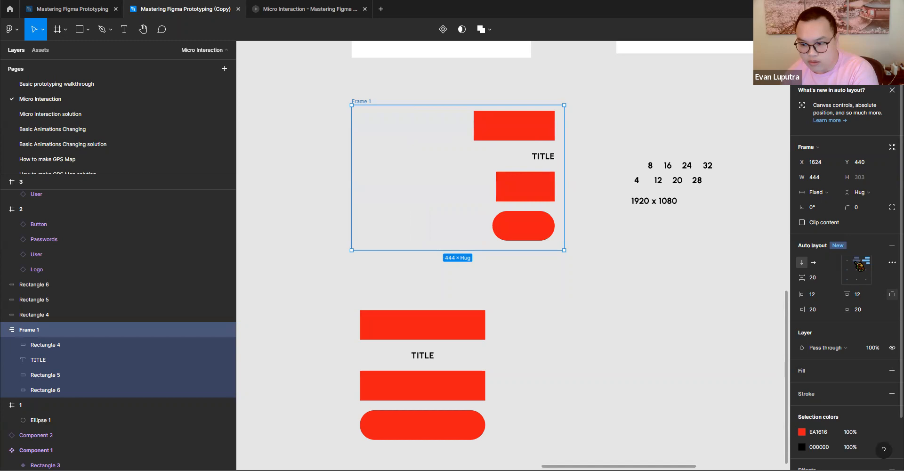
{"action": "left_click", "coordinate": [857, 261]}
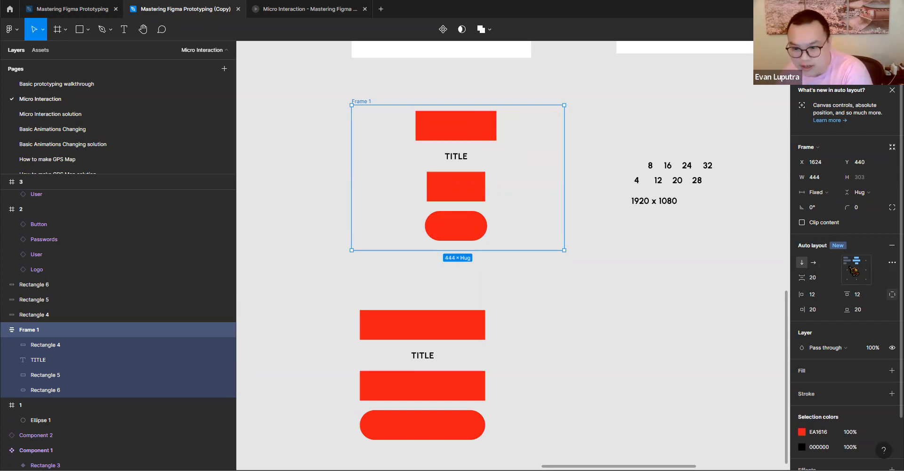
{"action": "left_click", "coordinate": [847, 262]}
{"action": "left_click", "coordinate": [856, 261]}
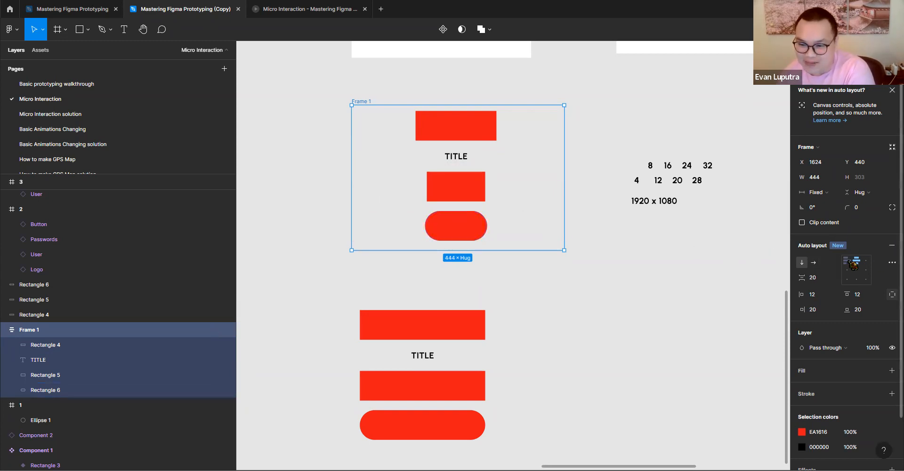
{"action": "left_click", "coordinate": [849, 261]}
{"action": "left_click", "coordinate": [867, 260]}
{"action": "left_click", "coordinate": [857, 261]}
{"action": "left_click", "coordinate": [847, 261]}
{"action": "left_click", "coordinate": [857, 270]}
{"action": "left_click", "coordinate": [866, 270]}
{"action": "left_click", "coordinate": [847, 280]}
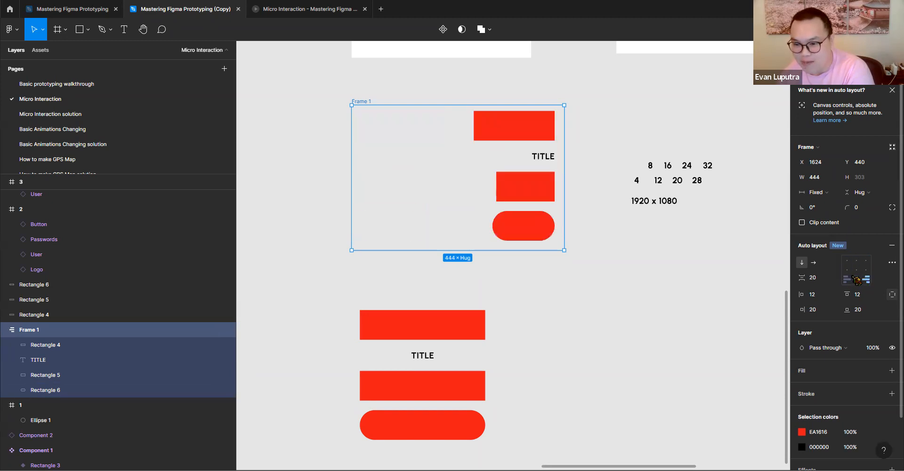
{"action": "left_click", "coordinate": [867, 283]}
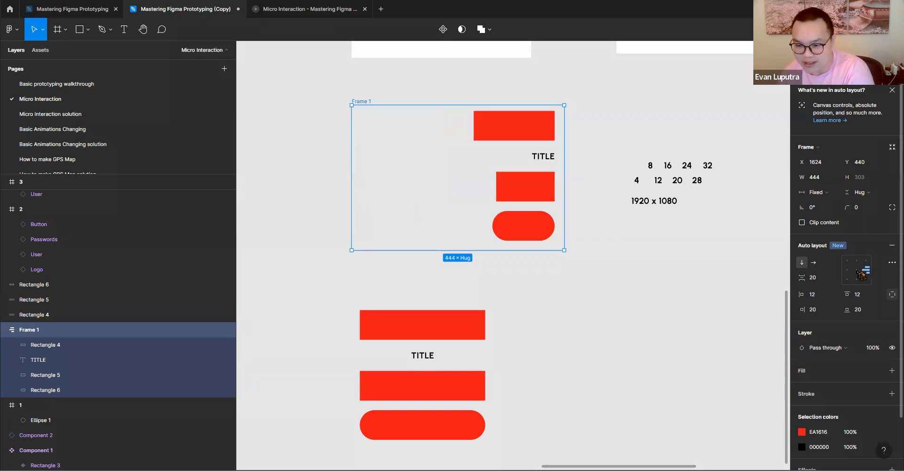
- Narrow the three loose rectangles unevenly so they no longer line up, with TITLE against the upper one's right edge, and select the whole group
{"action": "scroll", "coordinate": [620, 243], "scroll_direction": "down", "scroll_amount": 2}
{"action": "left_click", "coordinate": [456, 249]}
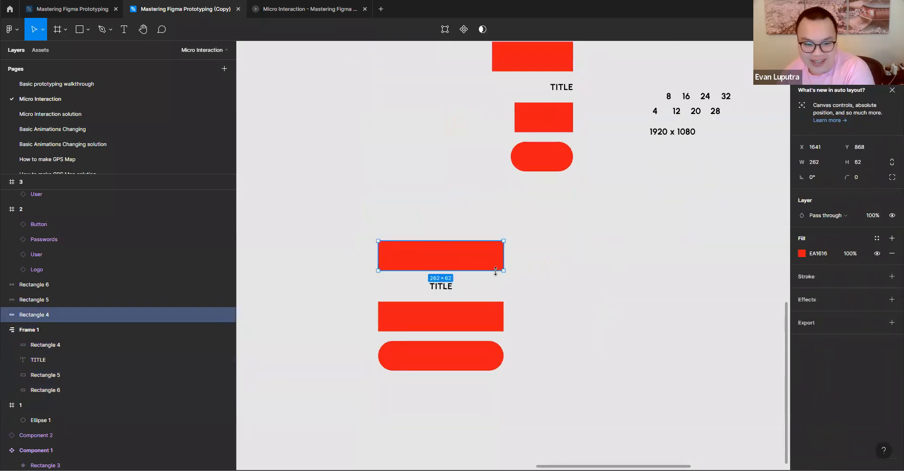
{"action": "left_click_drag", "start_coordinate": [503, 260], "coordinate": [499, 288]}
{"action": "left_click_drag", "start_coordinate": [404, 263], "coordinate": [469, 262]}
{"action": "left_click", "coordinate": [382, 315]}
{"action": "left_click_drag", "start_coordinate": [376, 315], "coordinate": [449, 315]}
{"action": "left_click", "coordinate": [379, 357]}
{"action": "mouse_move", "coordinate": [380, 357]}
{"action": "left_mouse_down"}
{"action": "mouse_move", "coordinate": [489, 359]}
{"action": "mouse_move", "coordinate": [375, 361]}
{"action": "left_mouse_up"}
{"action": "left_click", "coordinate": [491, 324]}
{"action": "left_click_drag", "start_coordinate": [492, 324], "coordinate": [414, 324]}
{"action": "left_click_drag", "start_coordinate": [353, 229], "coordinate": [580, 376]}
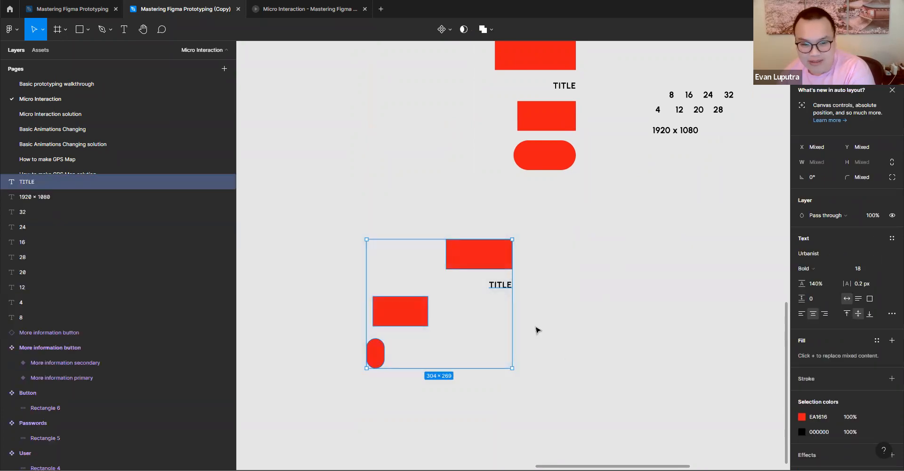
- Set Frame 1's auto layout alignment to top center
{"action": "scroll", "coordinate": [561, 330], "scroll_direction": "up", "scroll_amount": 3}
{"action": "left_click", "coordinate": [411, 116]}
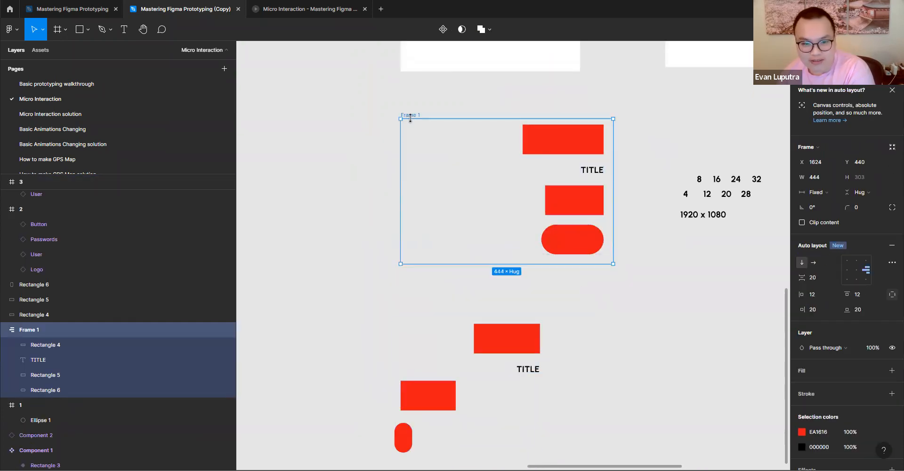
{"action": "left_click", "coordinate": [857, 261]}
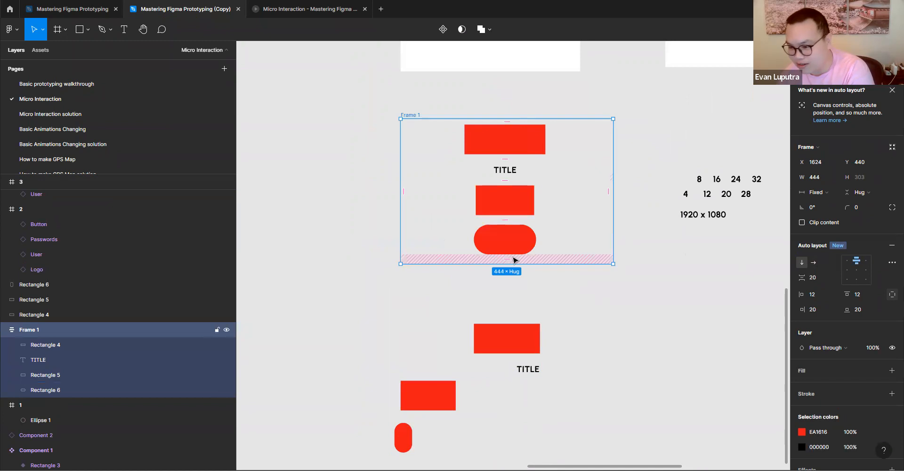
- Increase Frame 1's height to 425 and move it up and left to X 1538, Y 371, clear of the loose shapes
{"action": "left_click", "coordinate": [514, 210]}
{"action": "left_click", "coordinate": [503, 135]}
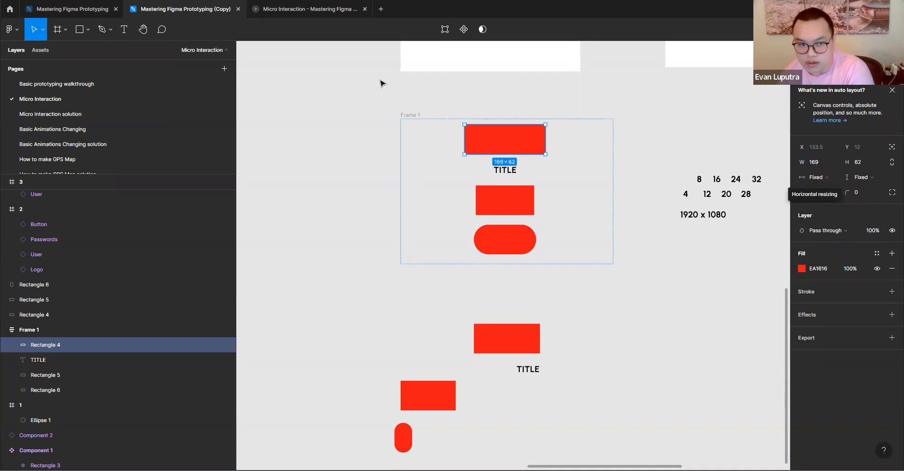
{"action": "left_click_drag", "start_coordinate": [414, 118], "coordinate": [417, 111]}
{"action": "left_click_drag", "start_coordinate": [520, 256], "coordinate": [508, 315]}
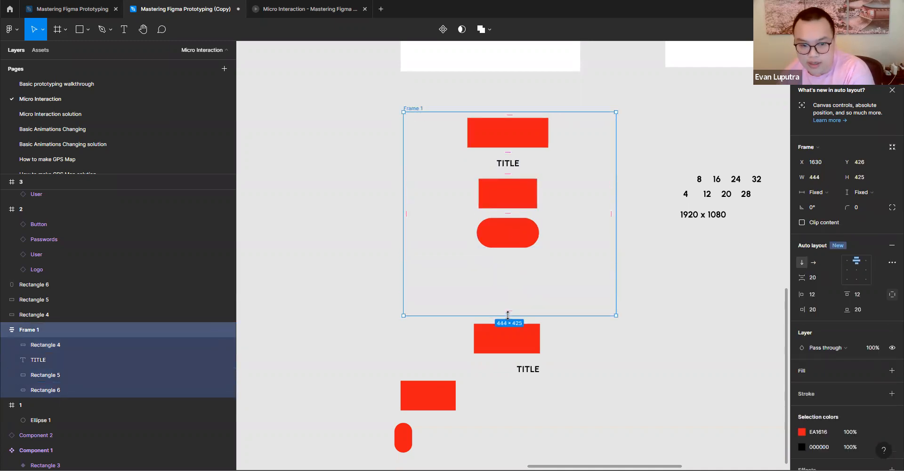
{"action": "left_click_drag", "start_coordinate": [408, 111], "coordinate": [365, 81]}
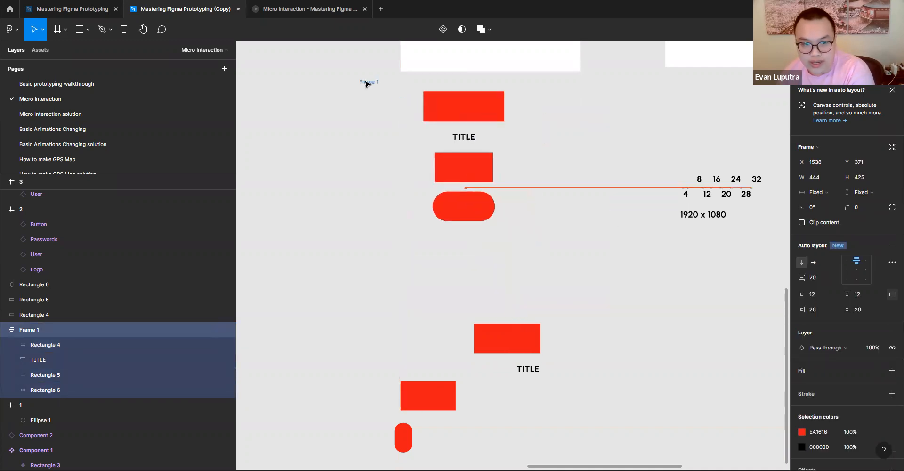
- Set the horizontal resizing of Frame 1's first rectangle to Fill container
{"action": "left_click", "coordinate": [454, 106]}
{"action": "left_click", "coordinate": [826, 179]}
{"action": "left_click", "coordinate": [827, 191]}
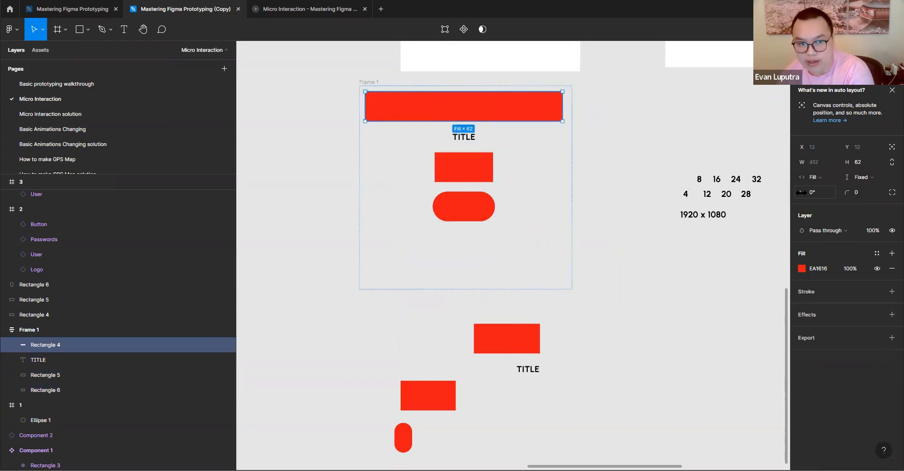
- Switch Frame 1's first rectangle to Fixed width, narrow it from its left edge, and return it to Fill container
{"action": "left_click", "coordinate": [817, 177]}
{"action": "left_click", "coordinate": [836, 176]}
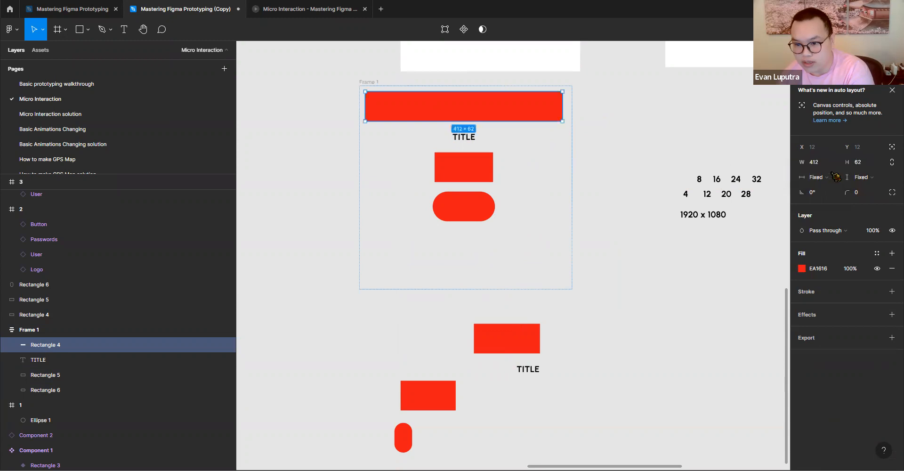
{"action": "left_click", "coordinate": [830, 178]}
{"action": "left_click", "coordinate": [835, 179]}
{"action": "left_click_drag", "start_coordinate": [366, 106], "coordinate": [437, 105]}
{"action": "left_click", "coordinate": [822, 182]}
{"action": "left_click", "coordinate": [820, 189]}
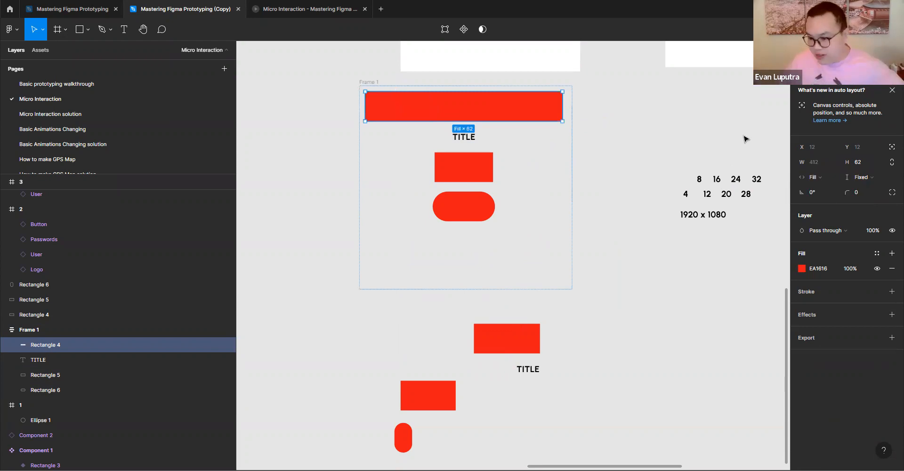
- Set the horizontal resizing of the TITLE label in Frame 1 to Fill container
{"action": "left_click", "coordinate": [466, 143]}
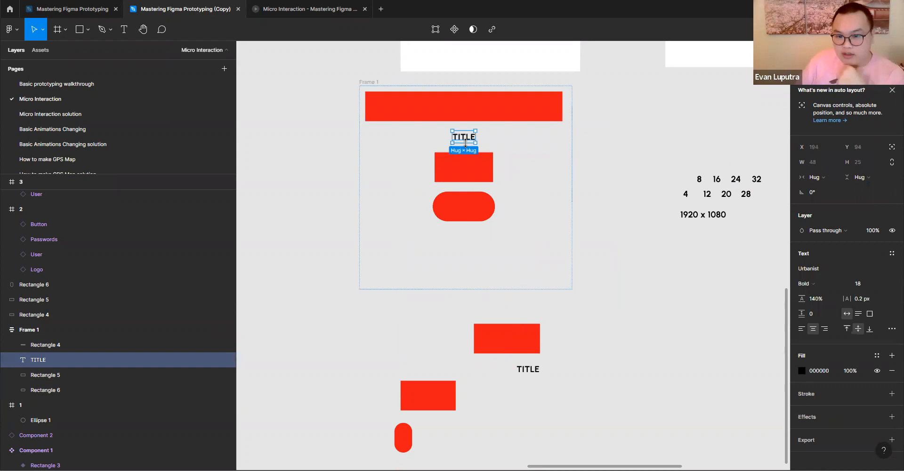
{"action": "left_click", "coordinate": [813, 177]}
{"action": "left_click", "coordinate": [822, 192]}
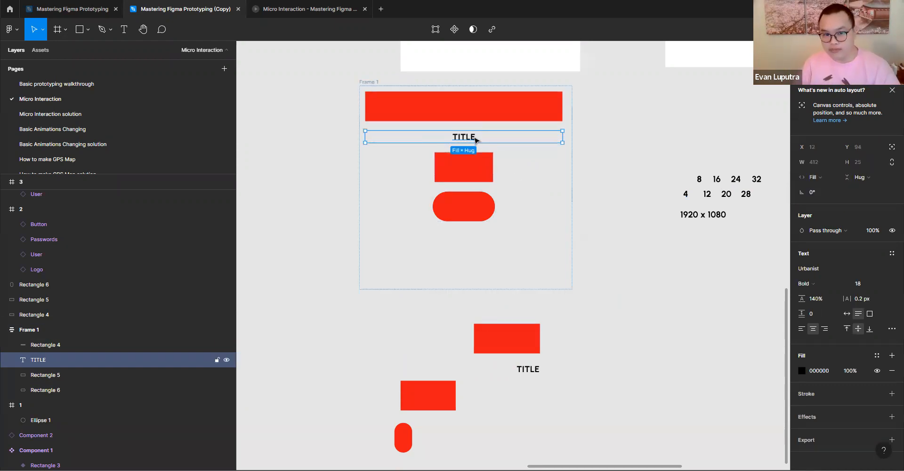
- Set the horizontal resizing of Frame 1's second rectangle and its rounded rectangle to Fill container
{"action": "left_click", "coordinate": [470, 178]}
{"action": "left_click", "coordinate": [807, 177]}
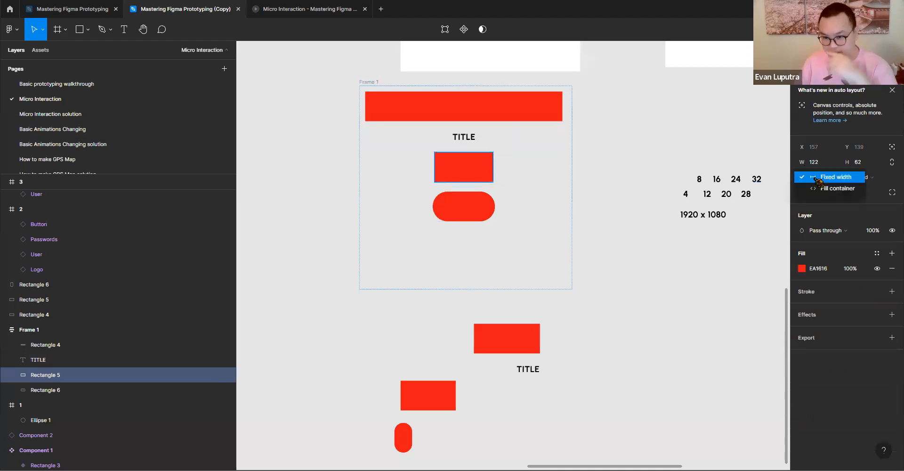
{"action": "left_click", "coordinate": [822, 191]}
{"action": "left_click", "coordinate": [482, 217]}
{"action": "left_click", "coordinate": [815, 177]}
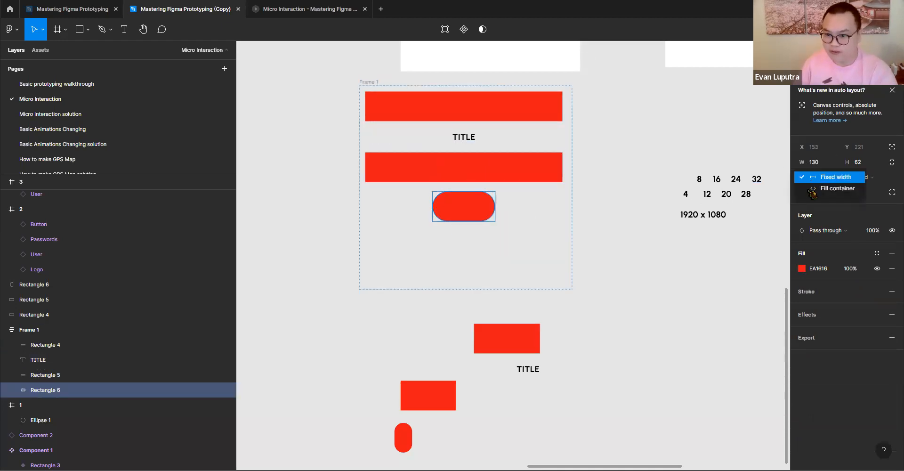
{"action": "left_click", "coordinate": [822, 192]}
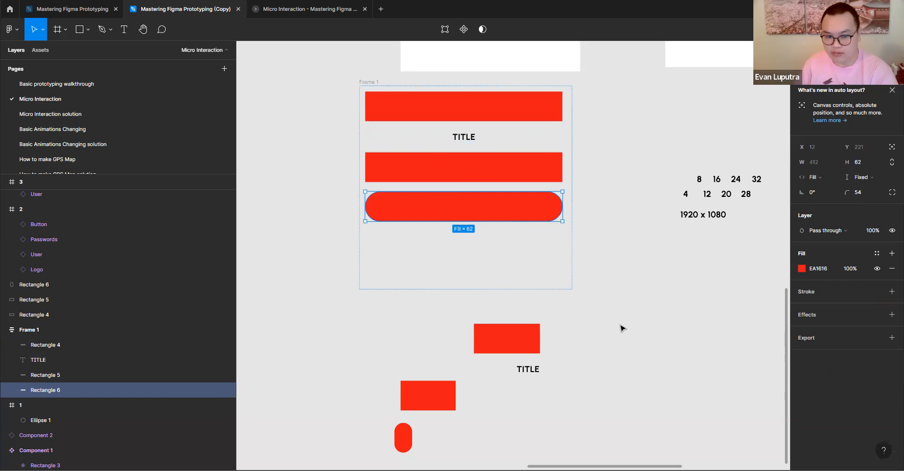
- Widen Frame 1 to 474 and set its first rectangle's vertical resizing to Fill container
{"action": "left_click", "coordinate": [366, 87]}
{"action": "left_click_drag", "start_coordinate": [569, 174], "coordinate": [587, 251]}
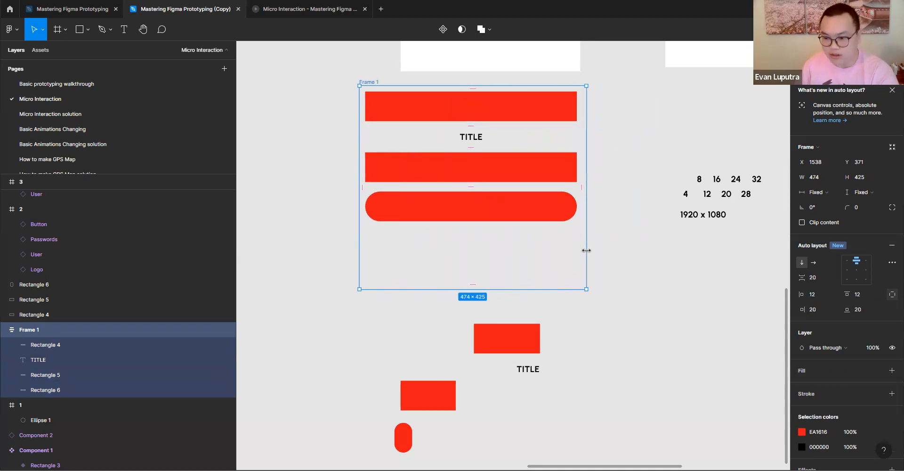
{"action": "left_click", "coordinate": [480, 116]}
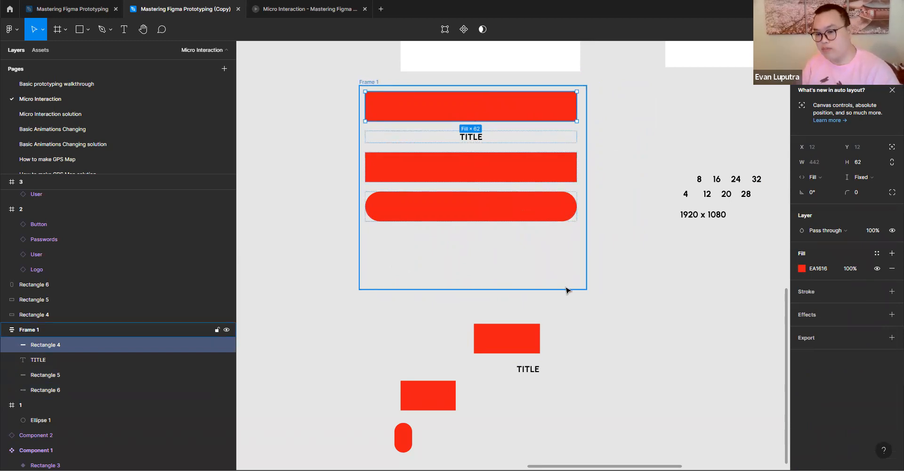
{"action": "left_click", "coordinate": [876, 178]}
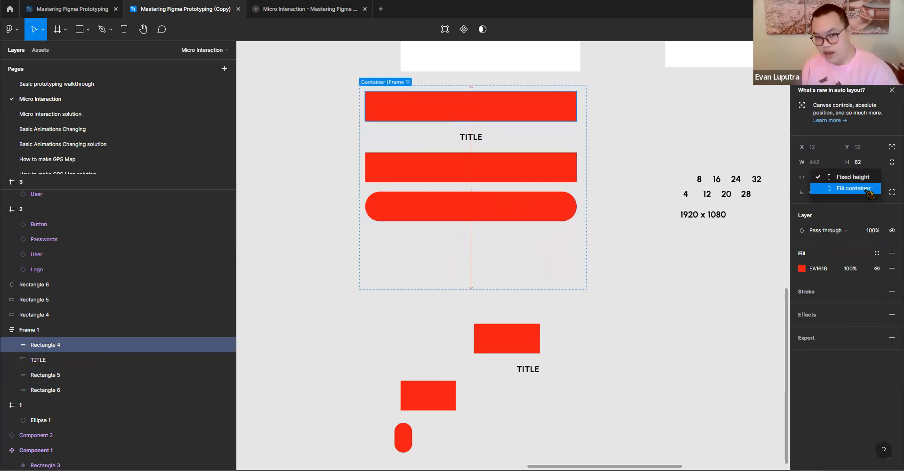
{"action": "left_click", "coordinate": [866, 189]}
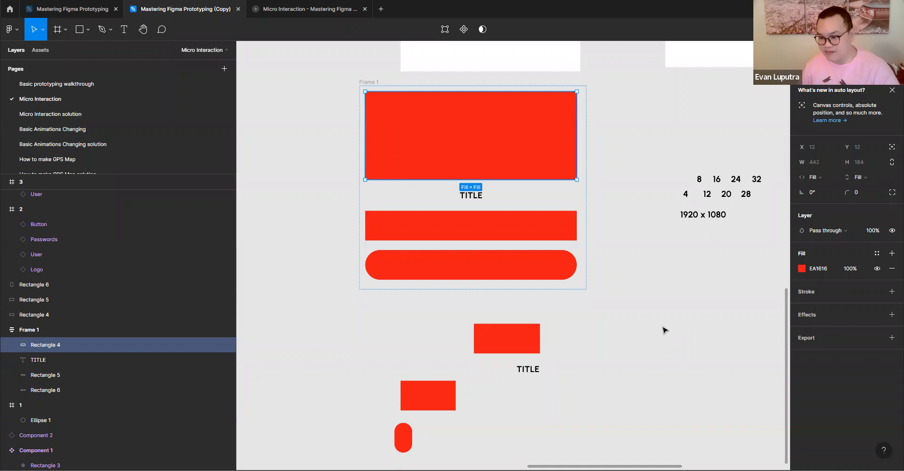
- Append a long run of A's to the TITLE label in Frame 1 and undo the added text
{"action": "double_click", "coordinate": [476, 195]}
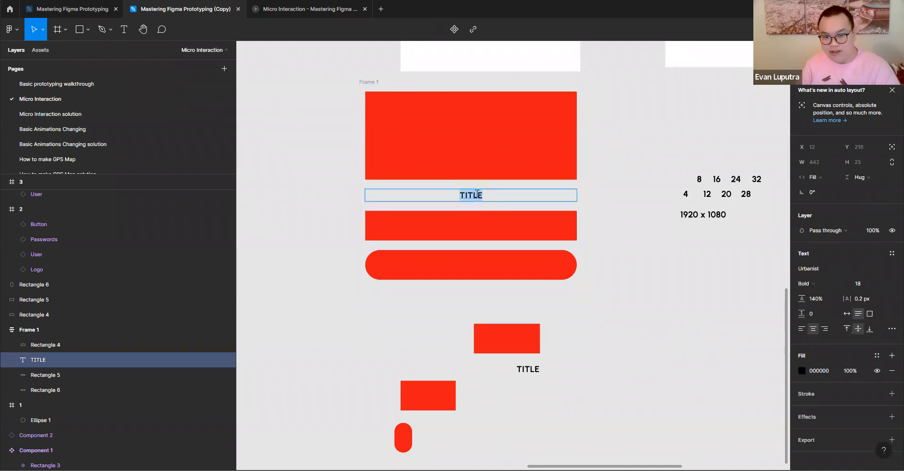
{"action": "type", "text": "AAAAAAA"}
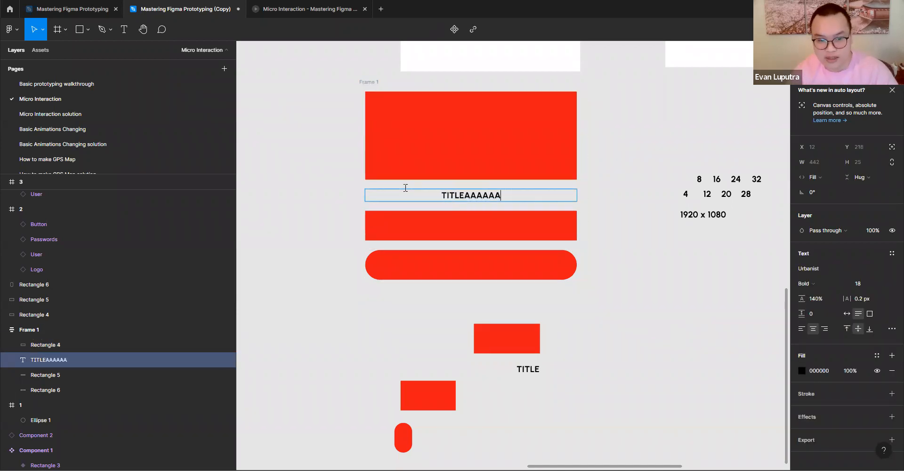
{"action": "type", "text": "AAAAAAAAAAAAAAAAAAAAAAAAAAAAAAAAAAAAAAAAAAAAAAAAAAAAAAAAAAAAAAA"}
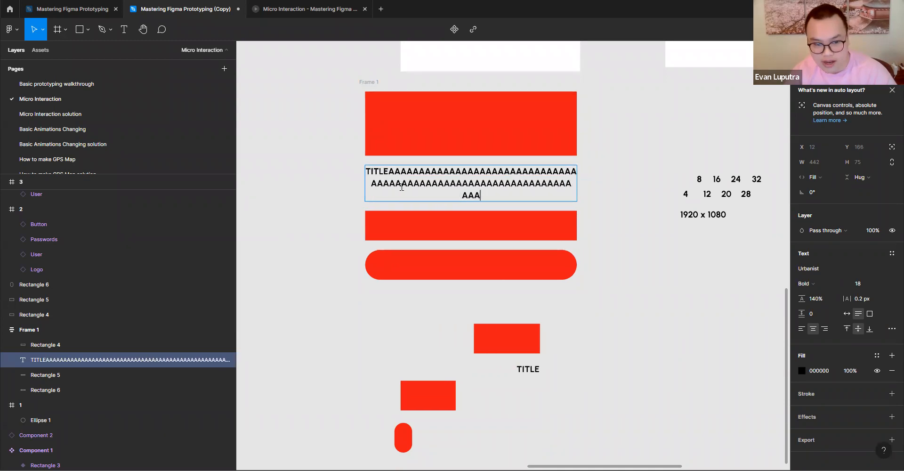
{"action": "type", "text": "AAAAAAAAAAAAAAAAAAAAAAAAAAAAAAAAAAAAAAAAAAAAAAAAAAAAAAAAAAAAAAAAAAAAAAAAAAAAAAAAAAAAAAAAAAAAAAAAAAAAAAAA"}
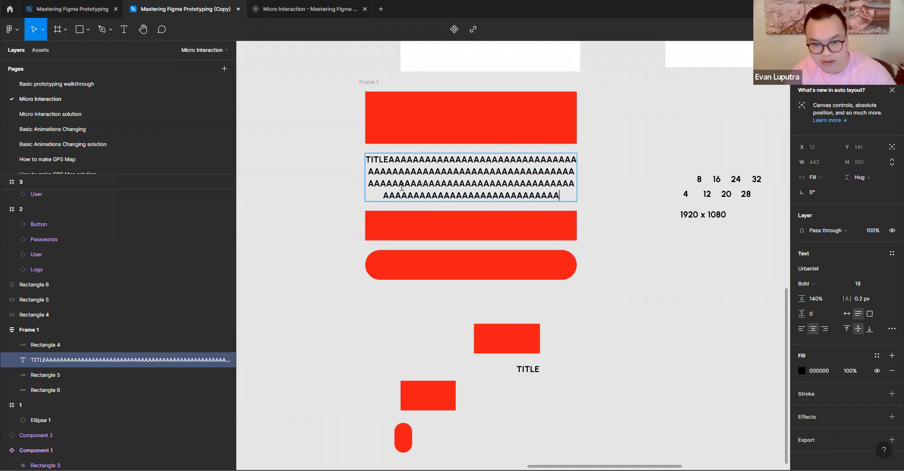
{"action": "type", "text": "AAAAAAAAAAAAAAAAAAAAAAAAA"}
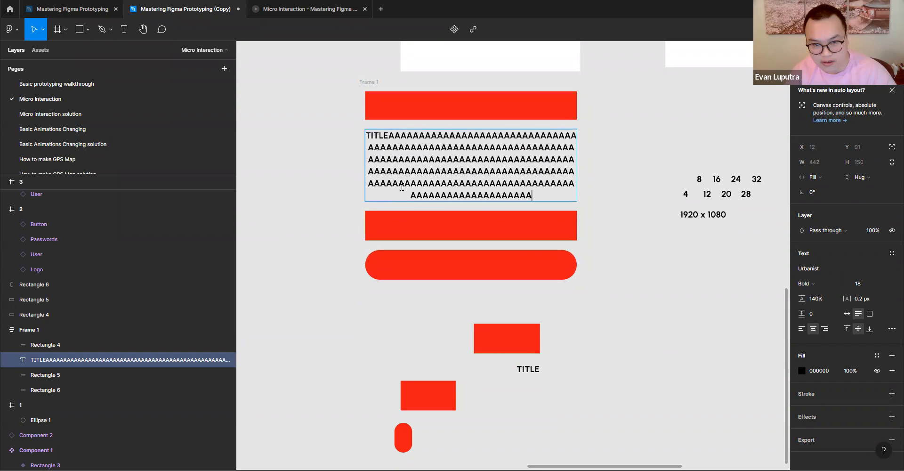
{"action": "type", "text": "AAAAAAAAAAAAAAAAAAAAAAAAAAAAAAAAAAAAAAAAAAAAAAAAAAAAAAA"}
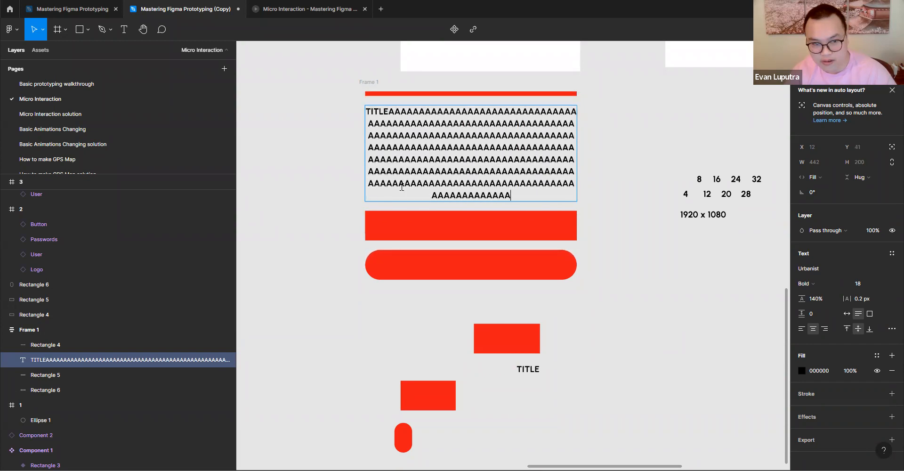
{"action": "type", "text": "AAAAAAAAAAAAAAAAAAAAAAAAAAAAAAAAAAAAAAAAAAAAAAAAAAAAAAAAAA"}
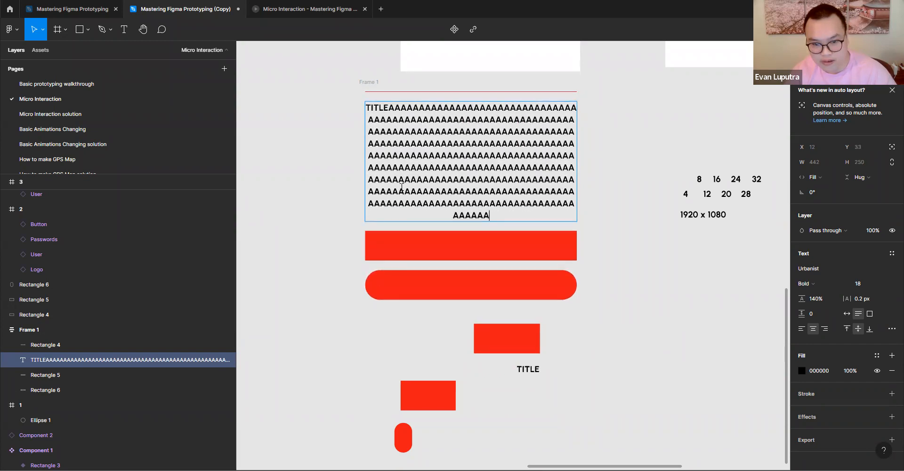
{"action": "type", "text": "AAAAAAAAAAAAAAA"}
{"action": "key", "text": "ctrl+z"}
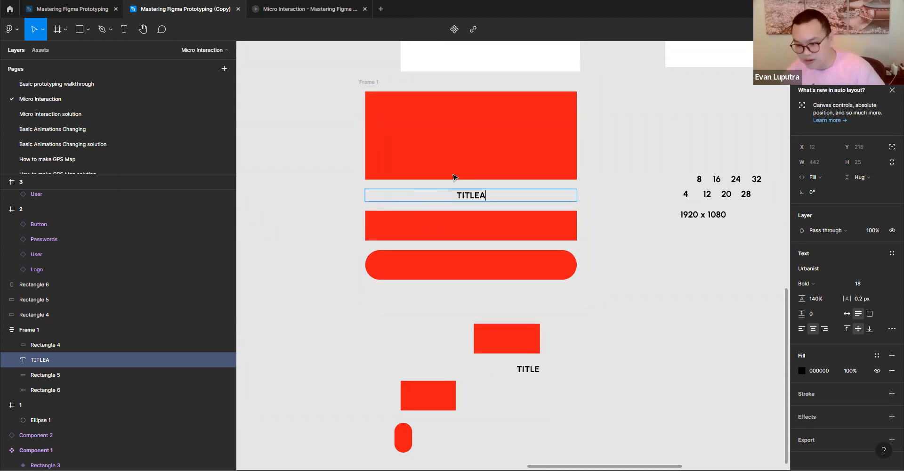
{"action": "key", "text": "Escape"}
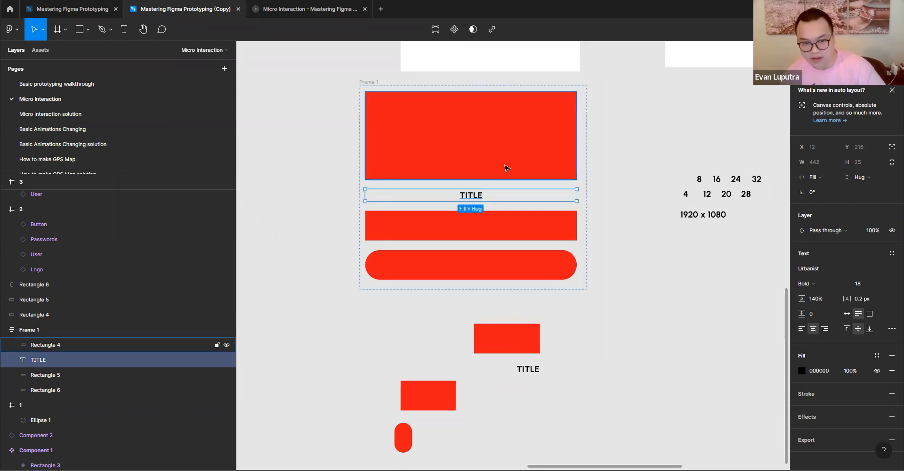
- Return Frame 1's first rectangle to Fixed height and shorten it from its lower edge to a thin bar
{"action": "left_click", "coordinate": [500, 168]}
{"action": "left_click", "coordinate": [867, 177]}
{"action": "left_click", "coordinate": [851, 166]}
{"action": "left_click_drag", "start_coordinate": [513, 180], "coordinate": [506, 124]}
{"action": "left_click", "coordinate": [367, 82]}
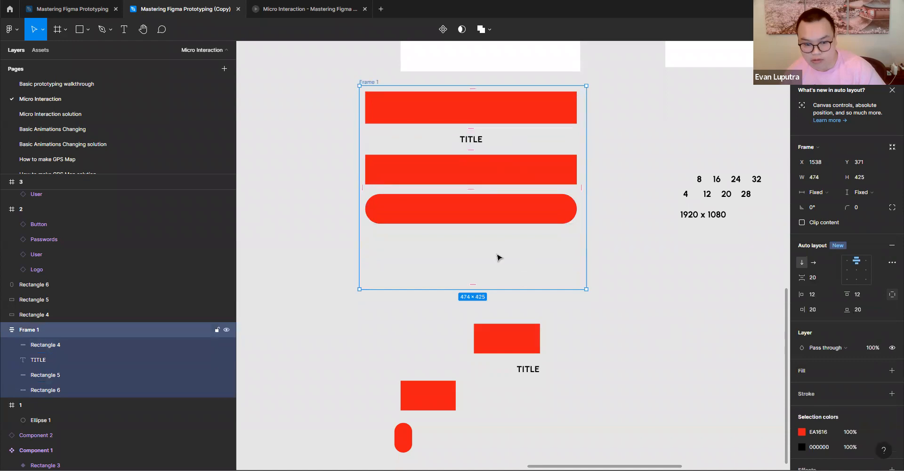
- Replace Frame 1's TITLE text with AAAAAAAAAA and set the frame's height and width to Hug contents
{"action": "double_click", "coordinate": [476, 139]}
{"action": "left_click", "coordinate": [370, 83]}
{"action": "left_click_drag", "start_coordinate": [462, 277], "coordinate": [463, 229]}
{"action": "left_click", "coordinate": [860, 192]}
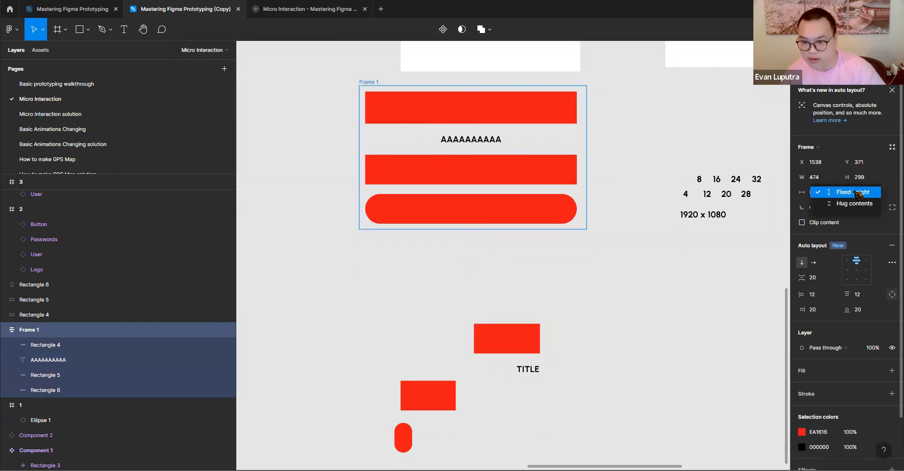
{"action": "left_click", "coordinate": [866, 204]}
{"action": "left_click", "coordinate": [820, 193]}
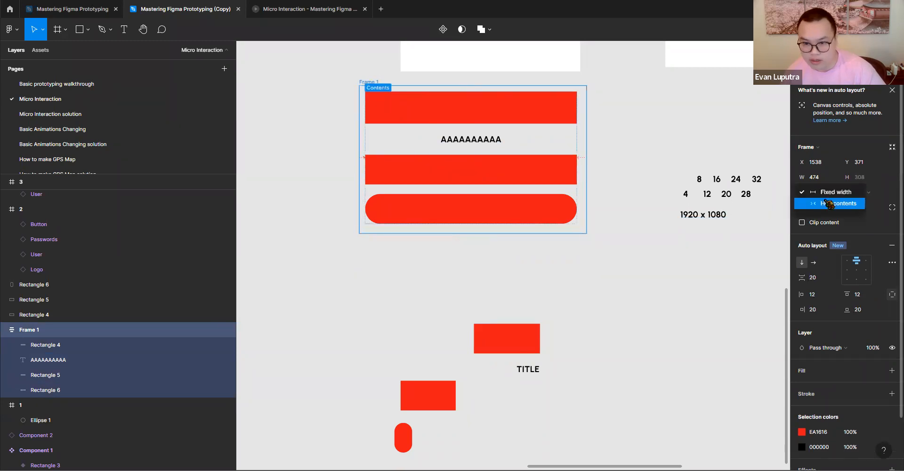
{"action": "left_click", "coordinate": [836, 204]}
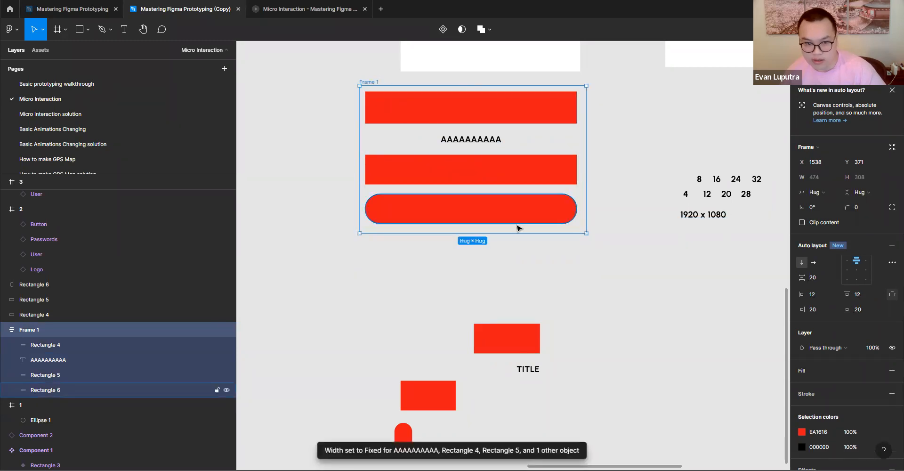
- Extend the text label in Frame 1 with more A's until it wraps onto four lines
{"action": "left_click", "coordinate": [491, 219]}
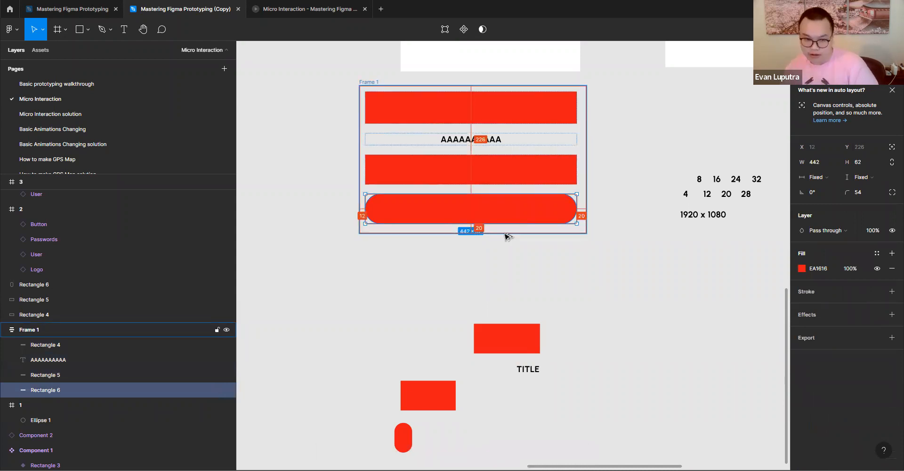
{"action": "double_click", "coordinate": [493, 140]}
{"action": "left_click", "coordinate": [508, 138]}
{"action": "type", "text": "AAAAAAAAAAAAAAAAAAAAAAAAAAAAAAAAAAAAAAAAAAAAAAAAAAAAA"}
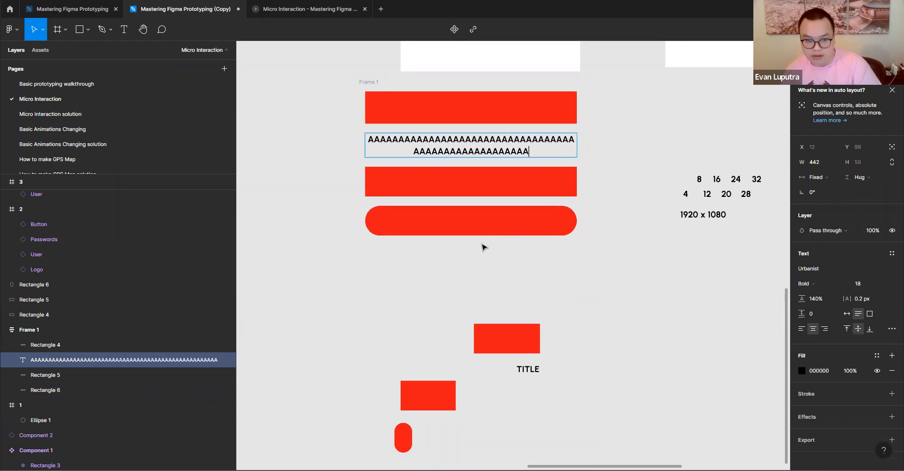
{"action": "type", "text": "AAAAAAAAAAAAAAAAAAAAAAAAAAAAAAAAAAAAAAAAAAAAAAAAAAAAAAAAAAAAAAAAAAA"}
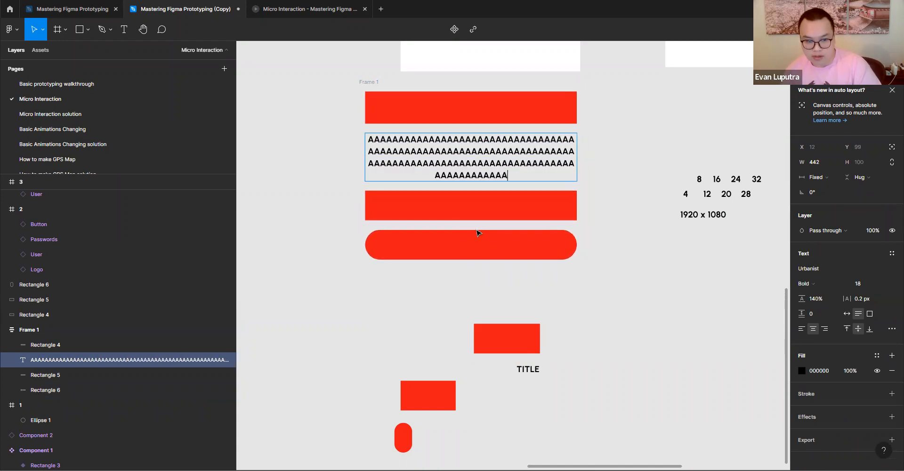
{"action": "key", "text": "Escape"}
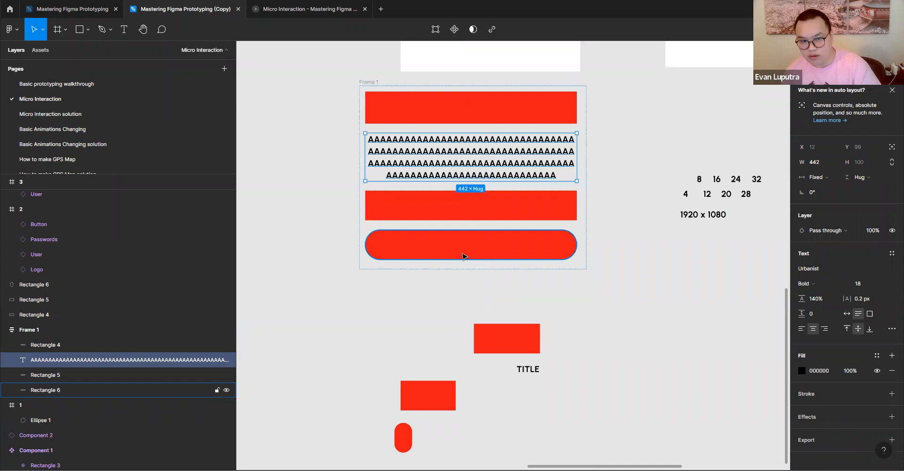
- Move the grey circle out of artboard 1 and place Frame 1 inside that artboard
{"action": "scroll", "coordinate": [473, 242], "scroll_direction": "down", "scroll_amount": 5}
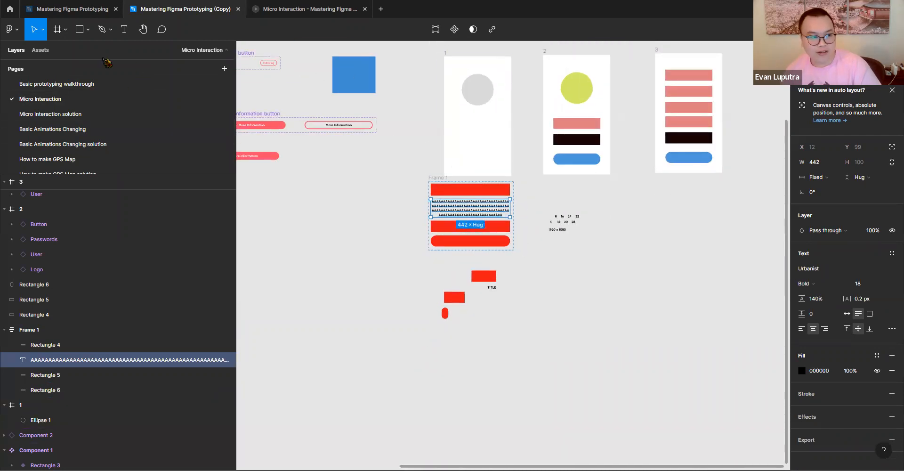
{"action": "left_click_drag", "start_coordinate": [429, 181], "coordinate": [351, 181]}
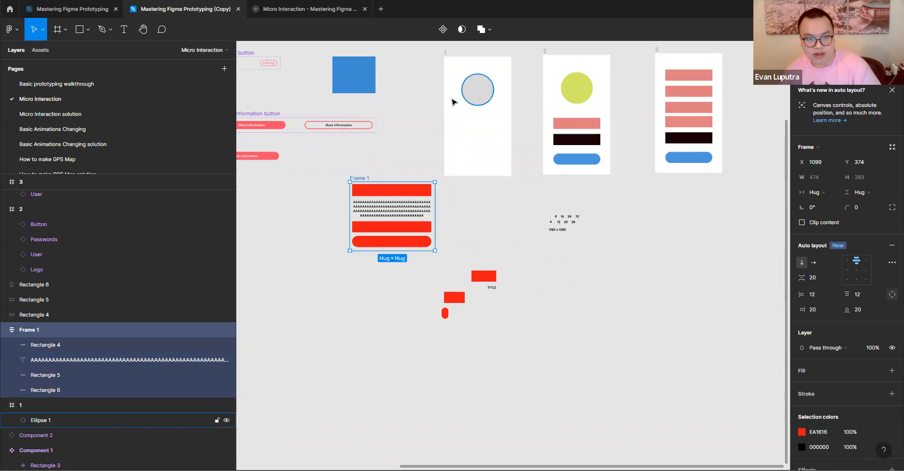
{"action": "left_click_drag", "start_coordinate": [477, 89], "coordinate": [454, 85]}
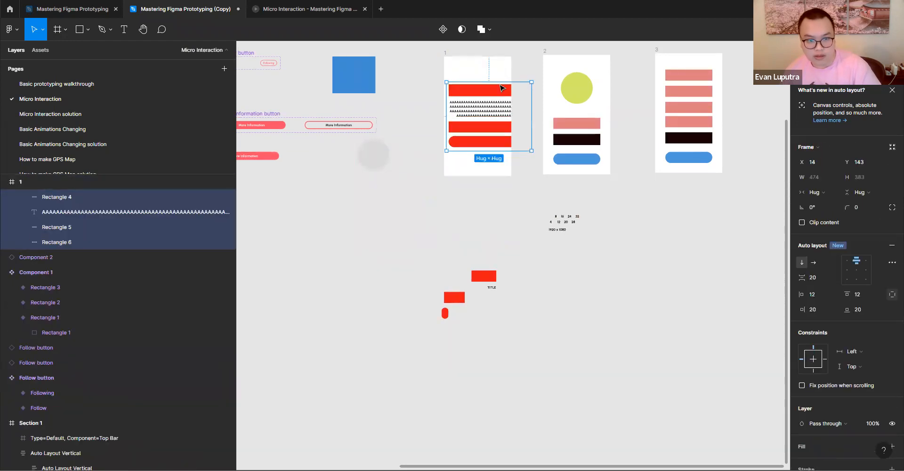
- Narrow Frame 1 to 319 and move artboard 1 to the empty canvas below artboard 3
{"action": "left_click_drag", "start_coordinate": [533, 106], "coordinate": [504, 106]}
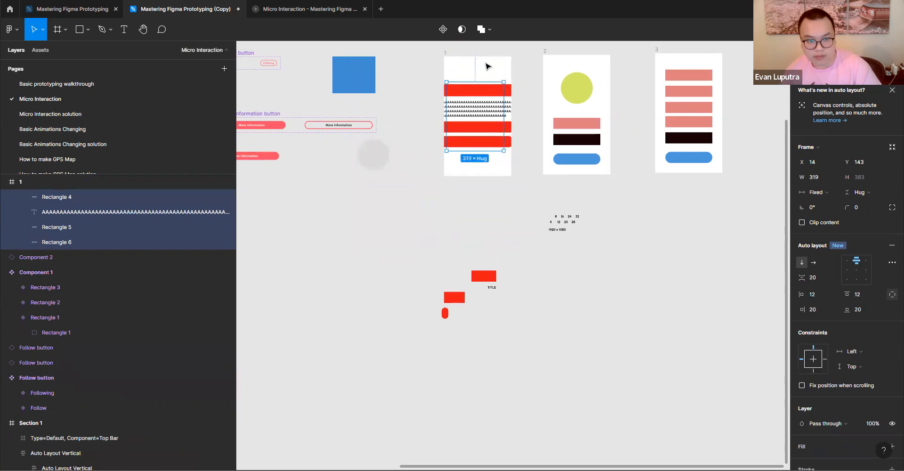
{"action": "left_click_drag", "start_coordinate": [454, 55], "coordinate": [645, 229]}
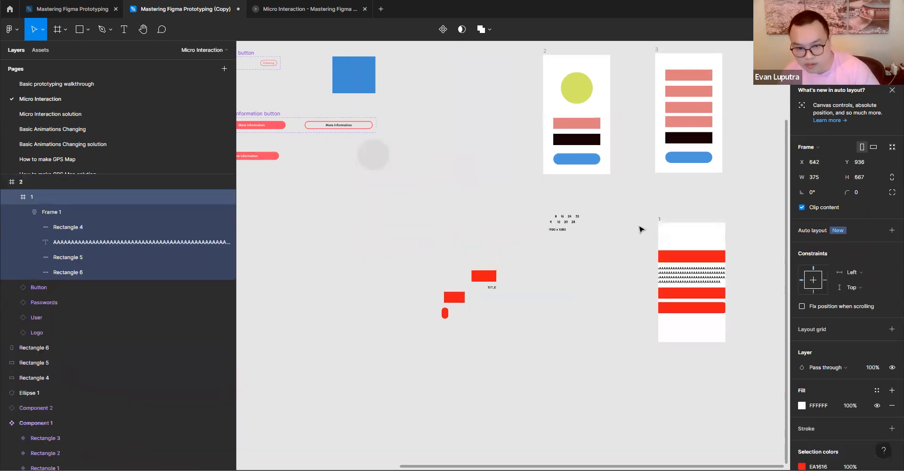
- Set the horizontal resizing of the first and second rectangles in artboard 1's Frame 1 to Fill container
{"action": "scroll", "coordinate": [695, 290], "scroll_direction": "up", "scroll_amount": 5}
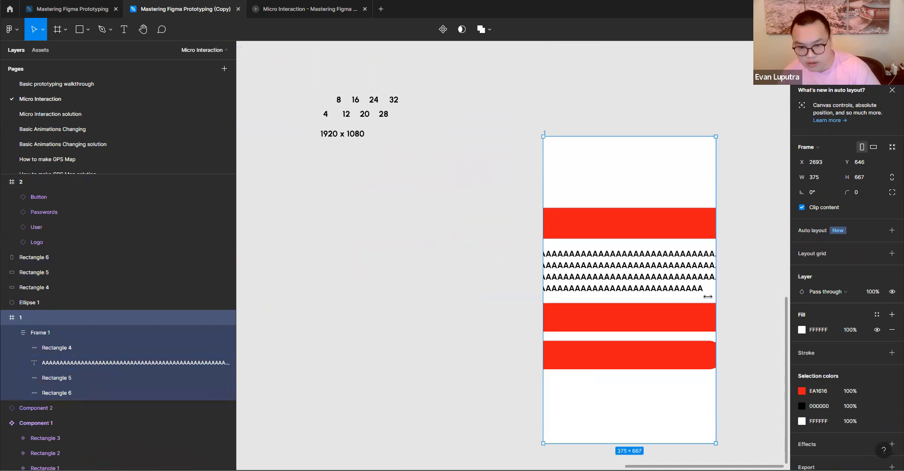
{"action": "left_click", "coordinate": [611, 231]}
{"action": "left_click", "coordinate": [613, 231]}
{"action": "left_click", "coordinate": [817, 178]}
{"action": "left_click", "coordinate": [822, 190]}
{"action": "left_click", "coordinate": [650, 314]}
{"action": "left_click", "coordinate": [829, 177]}
{"action": "left_click", "coordinate": [822, 190]}
- Set the horizontal resizing of Frame 1's text label and rounded rectangle to Fill container
{"action": "left_click", "coordinate": [683, 271]}
{"action": "left_click", "coordinate": [829, 179]}
{"action": "left_click", "coordinate": [822, 202]}
{"action": "left_click", "coordinate": [646, 372]}
{"action": "left_click", "coordinate": [824, 177]}
{"action": "left_click", "coordinate": [824, 191]}
- Reposition Frame 1 inside artboard 1 at X 28, Y 117, centered horizontally
{"action": "left_click", "coordinate": [651, 248]}
{"action": "left_click_drag", "start_coordinate": [651, 248], "coordinate": [615, 253]}
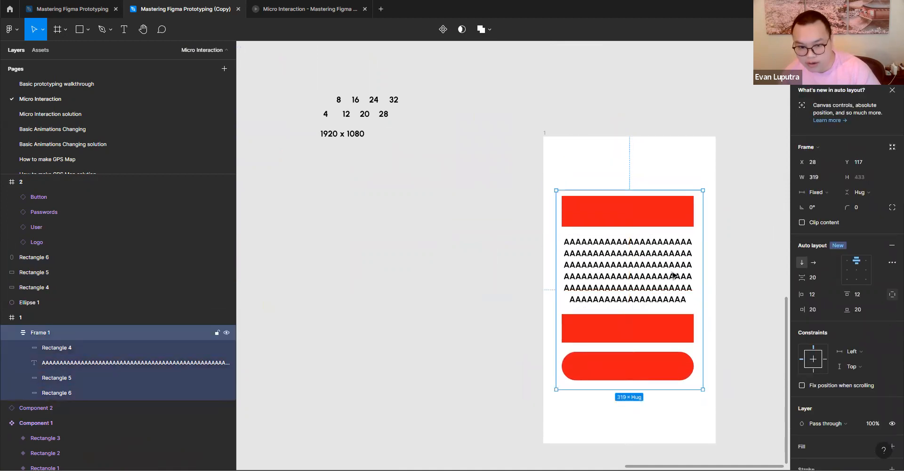
- Append a long run of A's to the text label in artboard 1, undo the addition, and clear the selection
{"action": "left_click_drag", "start_coordinate": [644, 278], "coordinate": [618, 227]}
{"action": "double_click", "coordinate": [618, 228]}
{"action": "double_click", "coordinate": [618, 227]}
{"action": "left_click", "coordinate": [662, 248]}
{"action": "type", "text": "AAAAAAAAAAAAAAAAAAAAAAAAAAAAAAAAAAAAAAAAAAAAAAAAAAAAAAAAAAAAAAAAAAAAAAAAAAAAAAAAAA"}
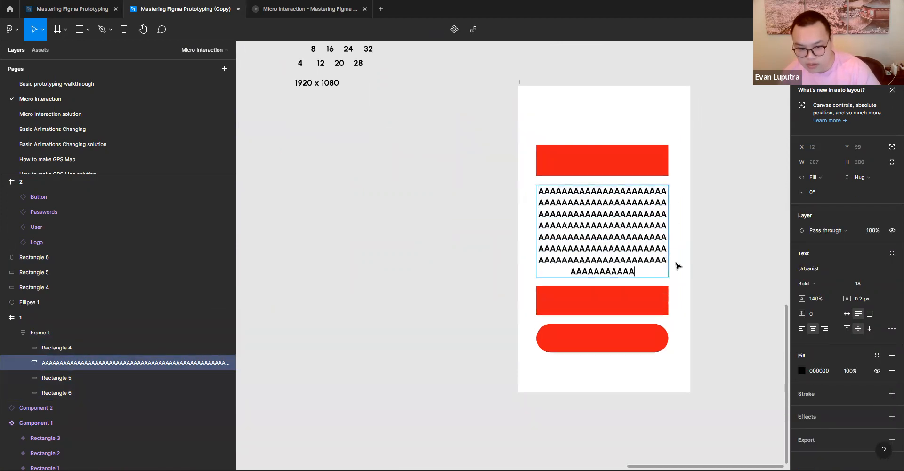
{"action": "type", "text": "AAAAAAAAAAAAAAAAAAAAAAAAAAAAAAAAAAAAAAAAAAAAAAAAAAAAAAAAAAAAAAAAAAAAAAAAAAAAA"}
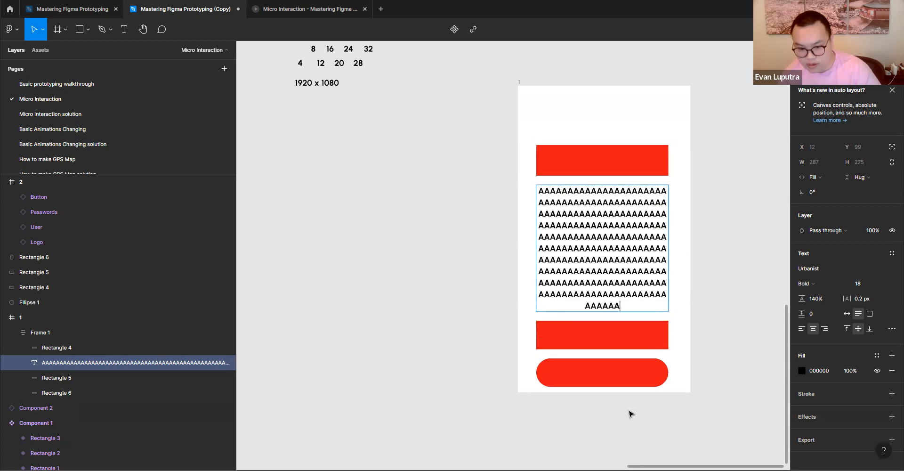
{"action": "type", "text": "AAAAA"}
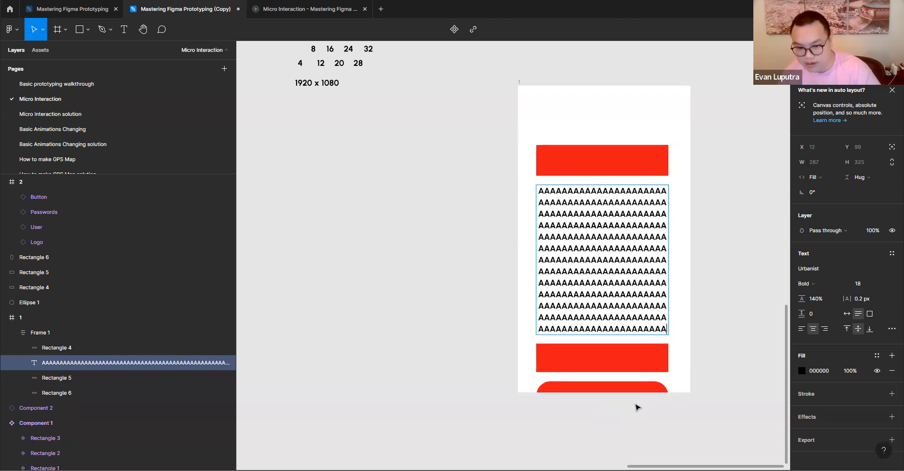
{"action": "type", "text": "AAAAAAAAAAAAAAAAAAAA"}
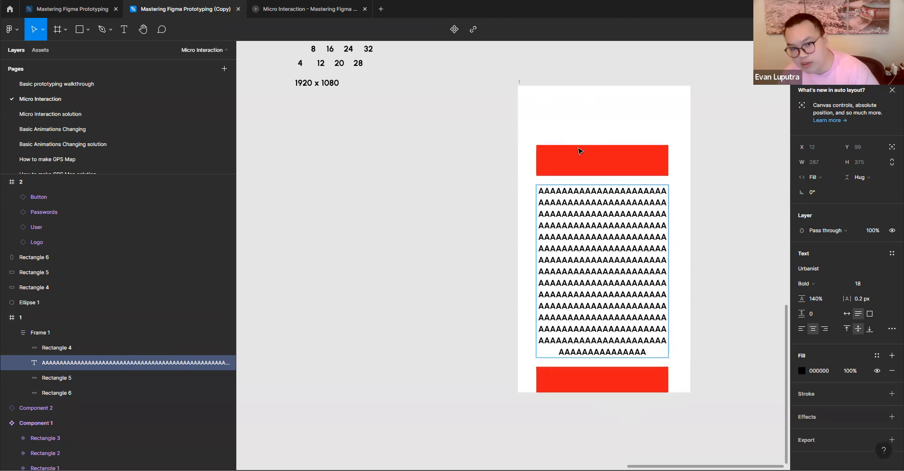
{"action": "key", "text": "ctrl+z"}
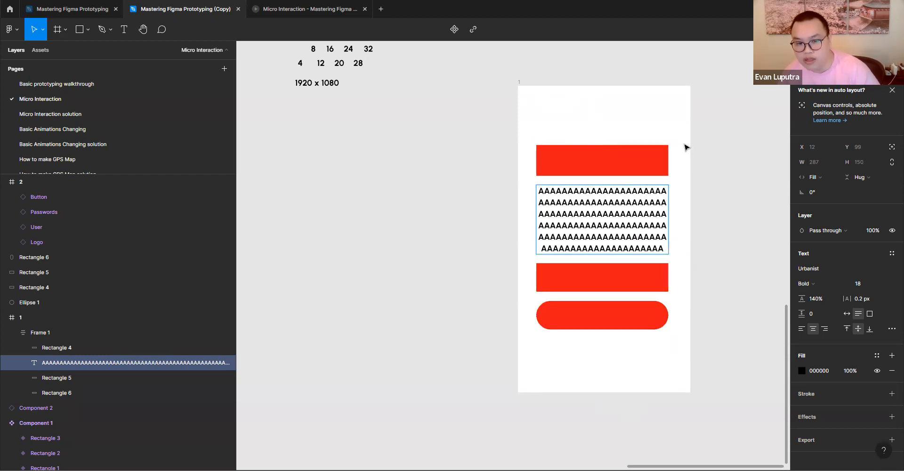
{"action": "key", "text": "Escape"}
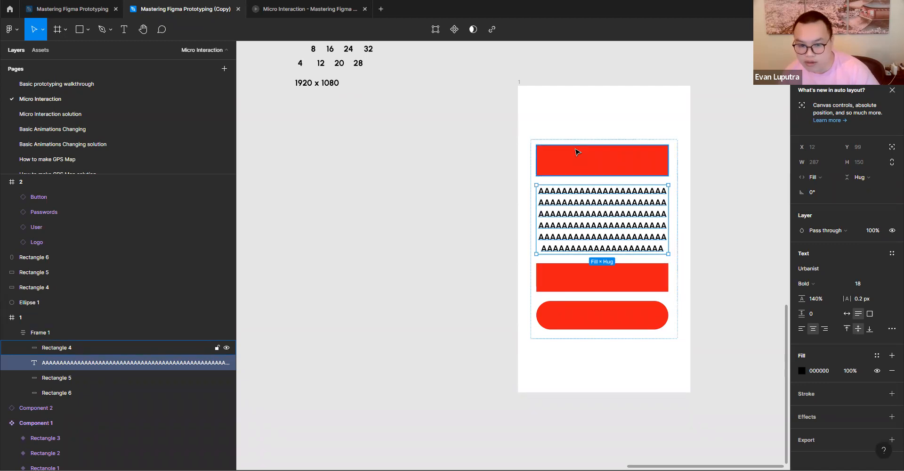
{"action": "left_click", "coordinate": [739, 154]}
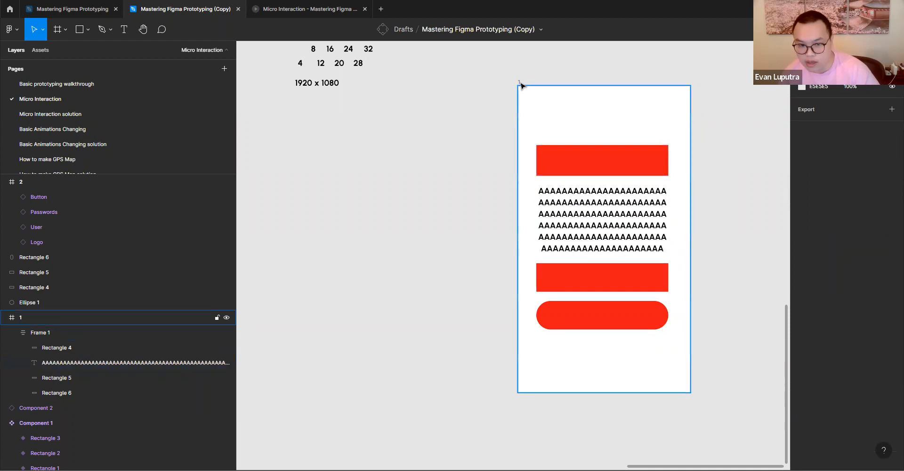
- Add auto layout to artboard 1 and set the horizontal resizing of its Frame 1 to Fill container
{"action": "left_click", "coordinate": [519, 83]}
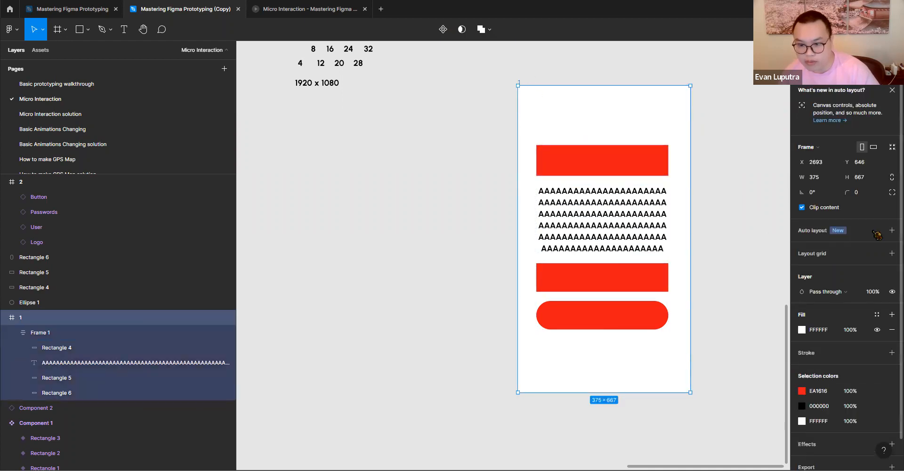
{"action": "left_click", "coordinate": [892, 230]}
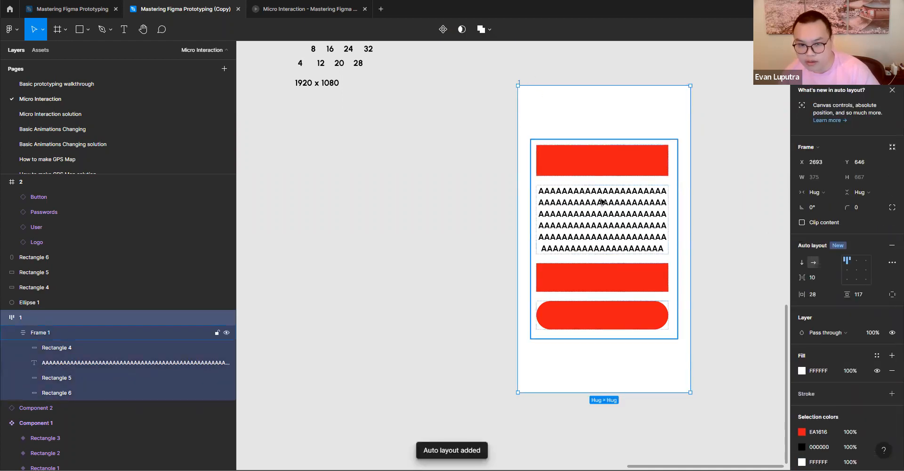
{"action": "left_click", "coordinate": [602, 171]}
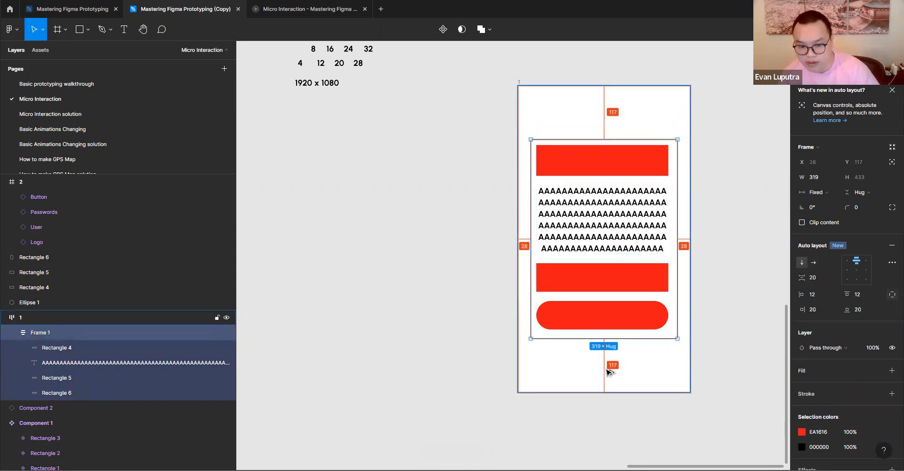
{"action": "left_click", "coordinate": [611, 320]}
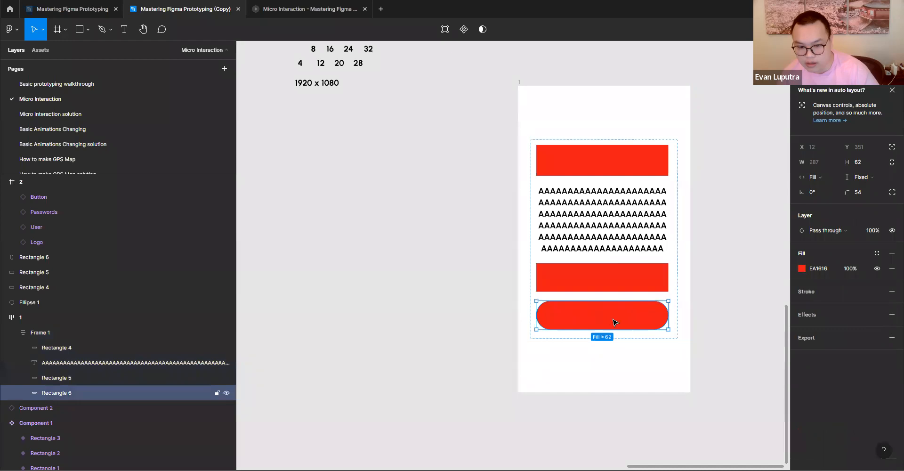
{"action": "left_click", "coordinate": [631, 336]}
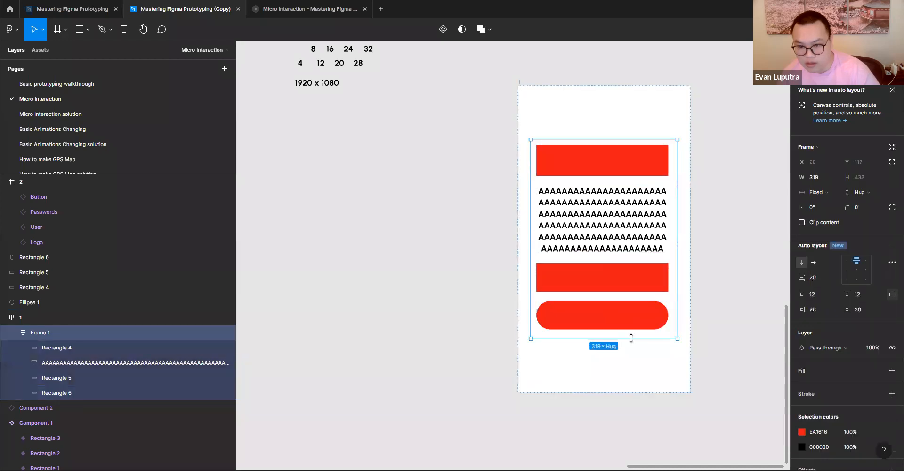
{"action": "left_click", "coordinate": [831, 194]}
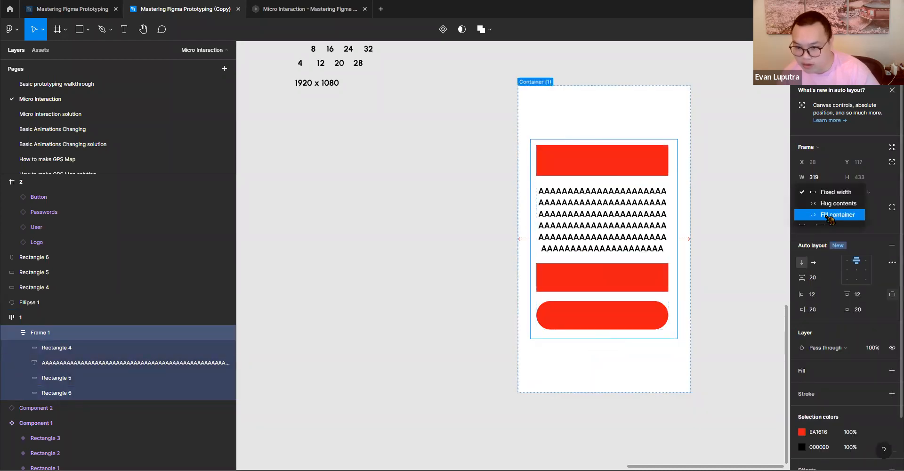
{"action": "left_click", "coordinate": [829, 215]}
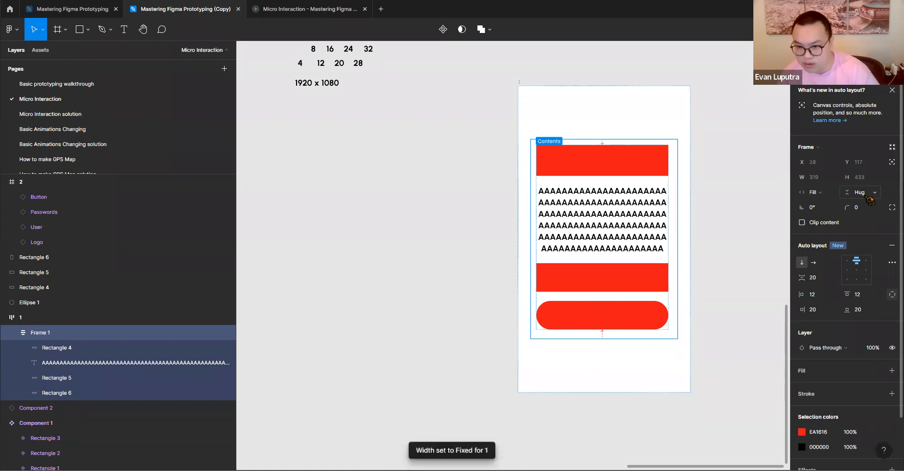
- Duplicate the rectangle below the text label in Frame 1 repeatedly until artboard 1 forms a long column
{"action": "left_click", "coordinate": [608, 288]}
{"action": "key", "text": "ctrl+d"}
{"action": "key", "text": "ctrl+d"}
{"action": "key", "text": "ctrl+d"}
{"action": "scroll", "coordinate": [632, 215], "scroll_direction": "down", "scroll_amount": 3}
{"action": "scroll", "coordinate": [632, 215], "scroll_direction": "right", "scroll_amount": 1}
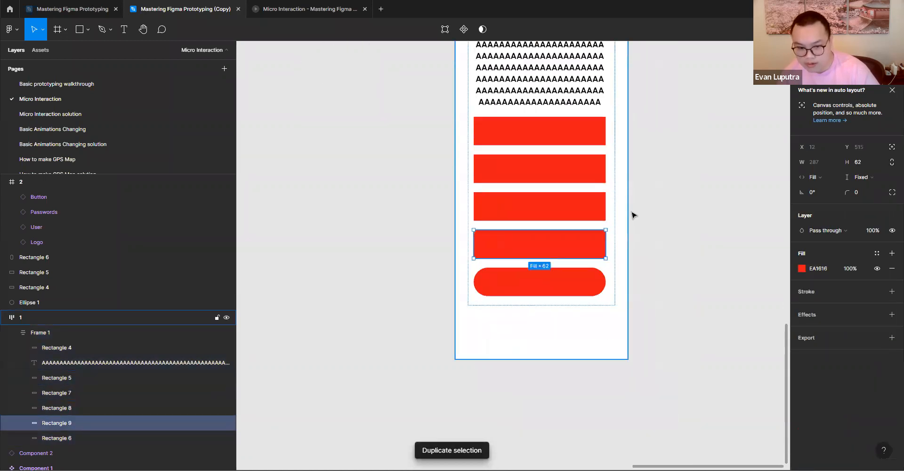
{"action": "key", "text": "ctrl+d"}
{"action": "key", "text": "ctrl+d"}
{"action": "key", "text": "ctrl+d"}
{"action": "key", "text": "ctrl+d"}
{"action": "key", "text": "ctrl+d"}
{"action": "key", "text": "ctrl+d"}
{"action": "key", "text": "ctrl+d"}
{"action": "key", "text": "ctrl+d"}
{"action": "key", "text": "ctrl+d"}
{"action": "key", "text": "ctrl+d"}
{"action": "key", "text": "ctrl+d"}
{"action": "scroll", "coordinate": [632, 248], "scroll_direction": "down", "scroll_amount": 3}
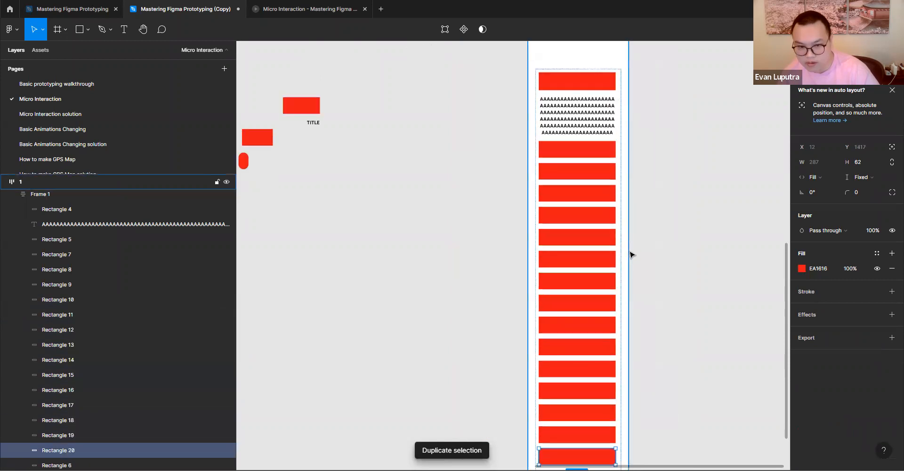
{"action": "key", "text": "ctrl+d"}
{"action": "key", "text": "ctrl+d"}
{"action": "key", "text": "ctrl+d"}
{"action": "key", "text": "ctrl+d"}
{"action": "scroll", "coordinate": [632, 254], "scroll_direction": "down", "scroll_amount": 5}
- Undo every copy of the rectangle below the text label in Frame 1
{"action": "key", "text": "ctrl+z"}
{"action": "key", "text": "ctrl+z"}
{"action": "key", "text": "ctrl+z"}
{"action": "key", "text": "ctrl+z"}
{"action": "key", "text": "ctrl+z"}
{"action": "key", "text": "ctrl+z"}
{"action": "key", "text": "ctrl+z"}
{"action": "key", "text": "ctrl+z"}
{"action": "key", "text": "ctrl+z"}
{"action": "key", "text": "ctrl+z"}
{"action": "key", "text": "ctrl+z"}
{"action": "key", "text": "ctrl+z"}
{"action": "key", "text": "ctrl+z"}
{"action": "key", "text": "ctrl+z"}
{"action": "key", "text": "ctrl+z"}
{"action": "key", "text": "ctrl+z"}
{"action": "key", "text": "ctrl+z"}
{"action": "key", "text": "ctrl+z"}
{"action": "scroll", "coordinate": [620, 199], "scroll_direction": "up", "scroll_amount": 1}
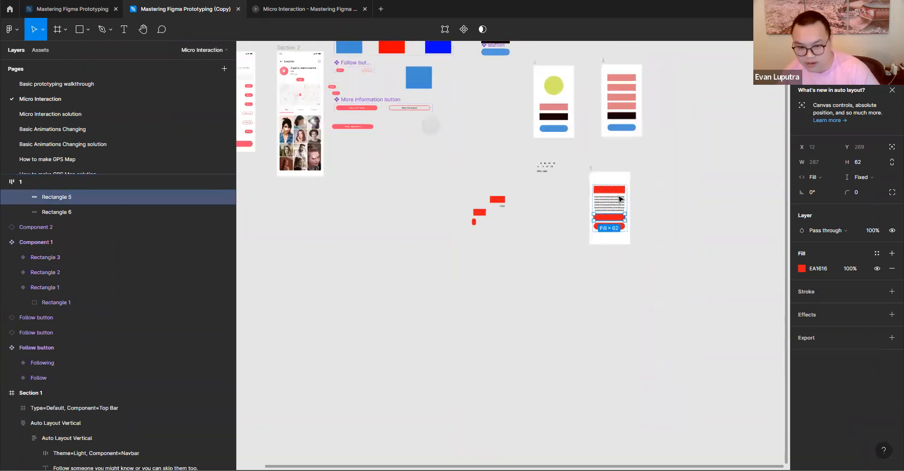
{"action": "scroll", "coordinate": [620, 198], "scroll_direction": "up", "scroll_amount": 3}
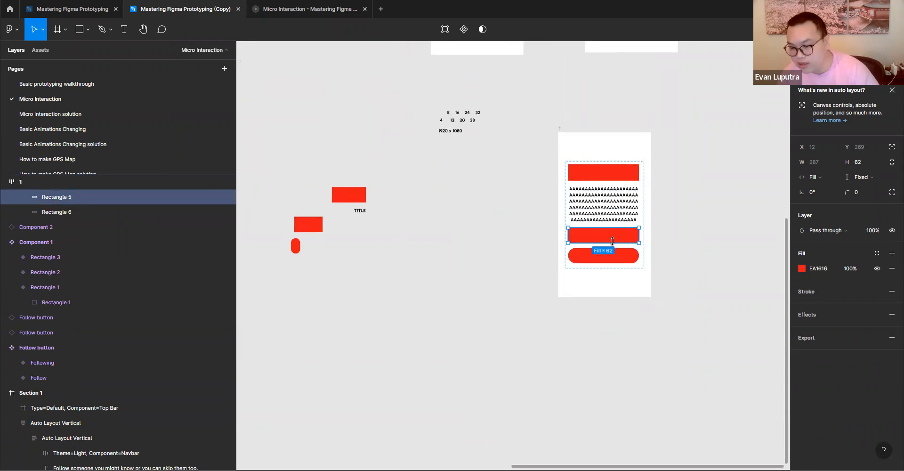
{"action": "key", "text": "ctrl+d"}
{"action": "key", "text": "ctrl+z"}
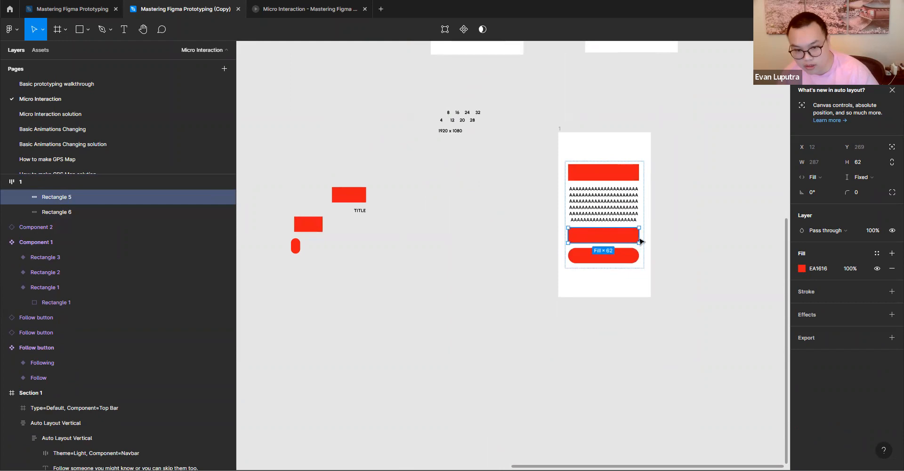
- Duplicate the rectangle below Frame 1's text label 17 times to stretch artboard 1 downward
{"action": "key", "text": "ctrl+d"}
{"action": "key", "text": "ctrl+d"}
{"action": "key", "text": "ctrl+d"}
{"action": "key", "text": "ctrl+d"}
{"action": "key", "text": "ctrl+d"}
{"action": "key", "text": "ctrl+d"}
{"action": "key", "text": "ctrl+d"}
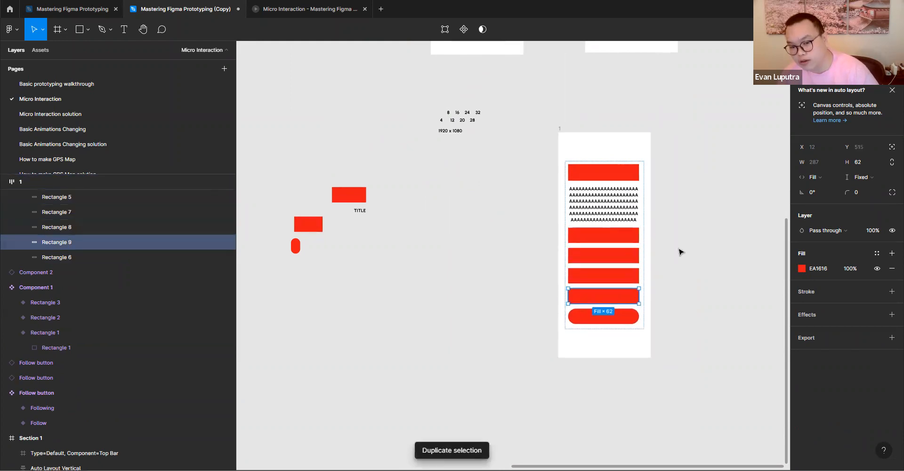
{"action": "key", "text": "ctrl+d"}
{"action": "key", "text": "ctrl+d"}
{"action": "key", "text": "ctrl+d"}
{"action": "key", "text": "ctrl+d"}
{"action": "key", "text": "ctrl+d"}
{"action": "key", "text": "ctrl+d"}
{"action": "key", "text": "ctrl+d"}
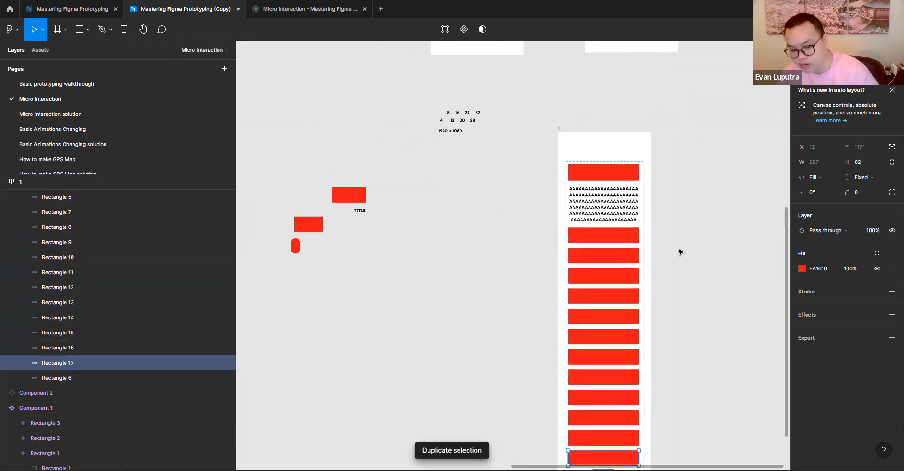
{"action": "scroll", "coordinate": [679, 252], "scroll_direction": "down", "scroll_amount": 4}
{"action": "key", "text": "ctrl+d"}
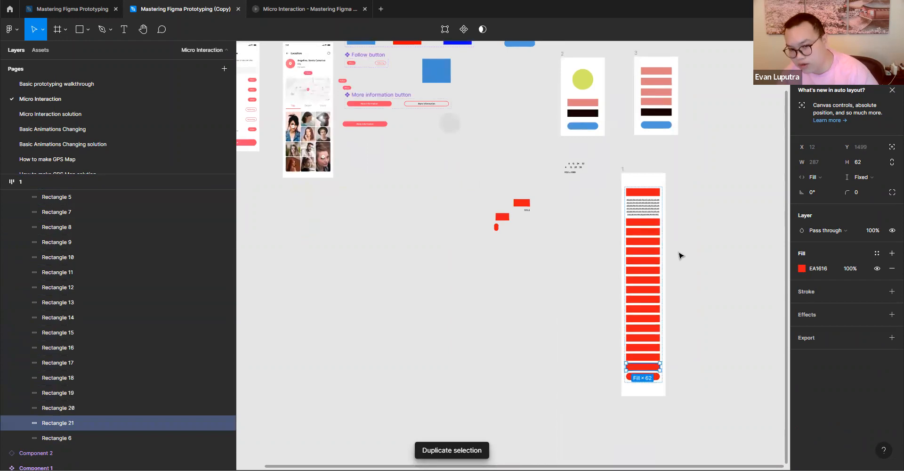
{"action": "key", "text": "ctrl+d"}
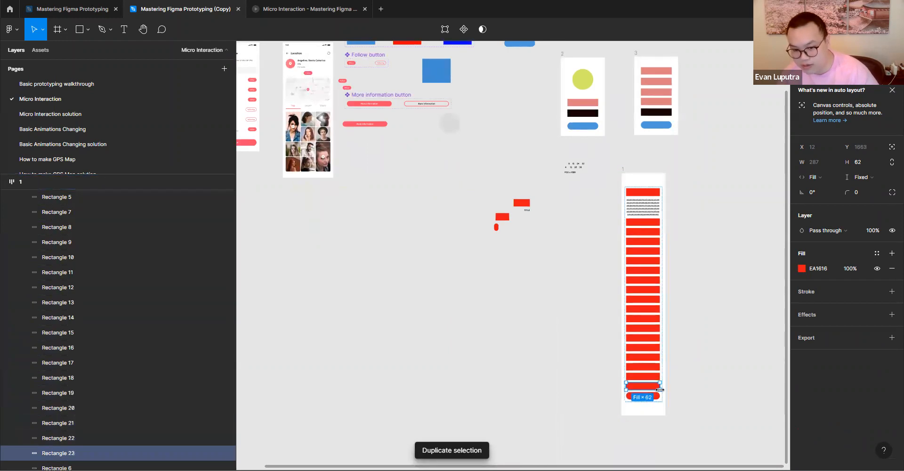
- Undo the whole series of rectangle copies in Frame 1
{"action": "key", "text": "ctrl+z"}
{"action": "key", "text": "ctrl+z"}
{"action": "key", "text": "ctrl+z"}
{"action": "key", "text": "ctrl+z"}
{"action": "key", "text": "ctrl+z"}
{"action": "key", "text": "ctrl+z"}
{"action": "key", "text": "ctrl+z"}
{"action": "key", "text": "ctrl+z"}
{"action": "key", "text": "ctrl+z"}
{"action": "key", "text": "ctrl+z"}
{"action": "key", "text": "ctrl+z"}
{"action": "key", "text": "ctrl+z"}
{"action": "key", "text": "ctrl+z"}
{"action": "key", "text": "ctrl+z"}
{"action": "key", "text": "ctrl+z"}
{"action": "key", "text": "ctrl+z"}
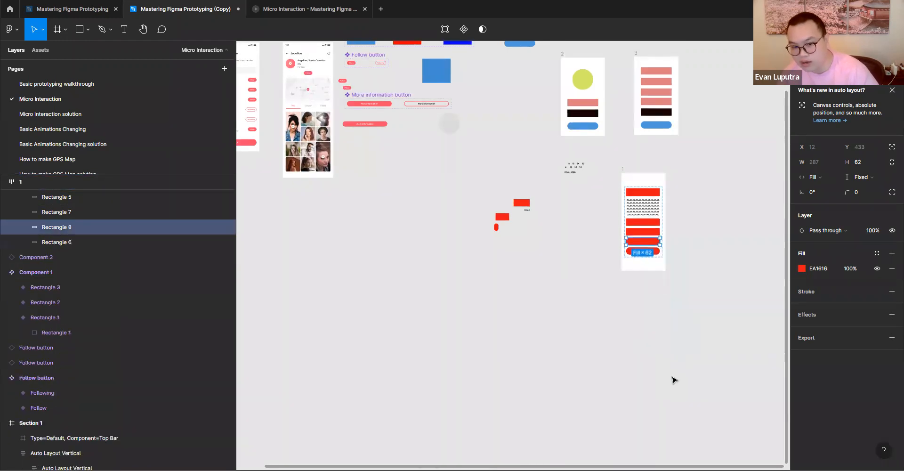
- Check the spacing between the rounded rectangle and the edges of Frame 1
{"action": "left_click", "coordinate": [642, 232]}
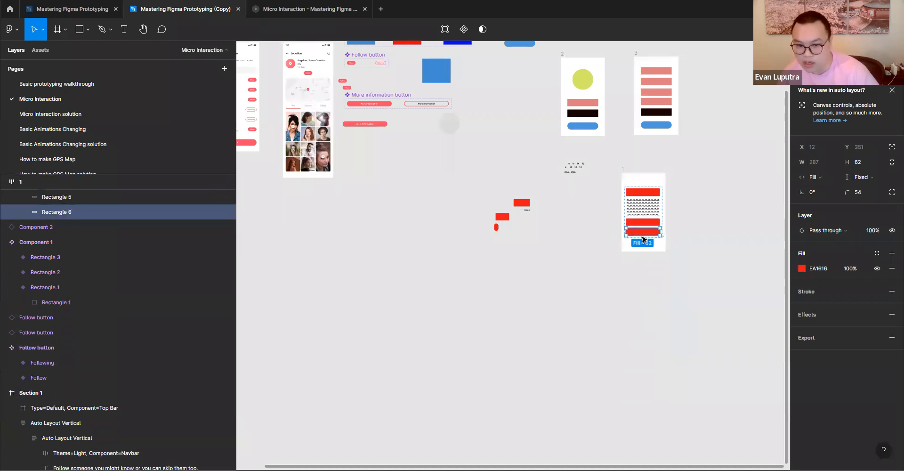
{"action": "scroll", "coordinate": [674, 237], "scroll_direction": "up", "scroll_amount": 3}
{"action": "left_click", "coordinate": [674, 237]}
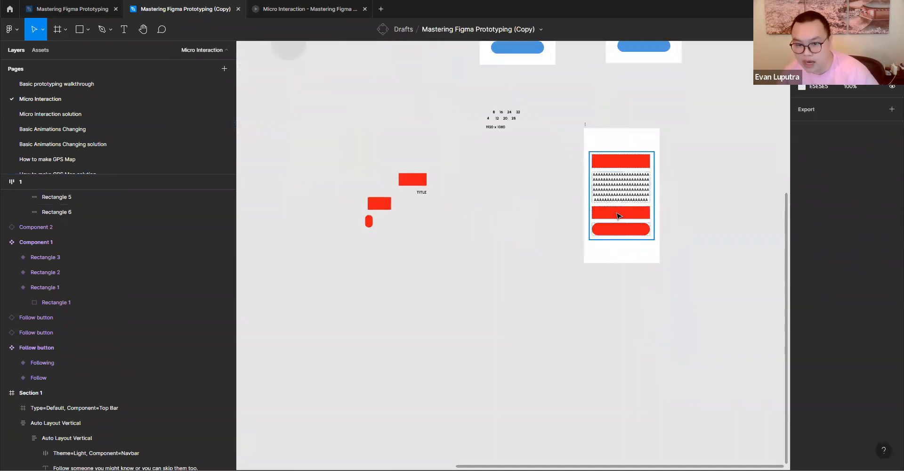
{"action": "left_click", "coordinate": [618, 216]}
{"action": "scroll", "coordinate": [631, 217], "scroll_direction": "up", "scroll_amount": 4}
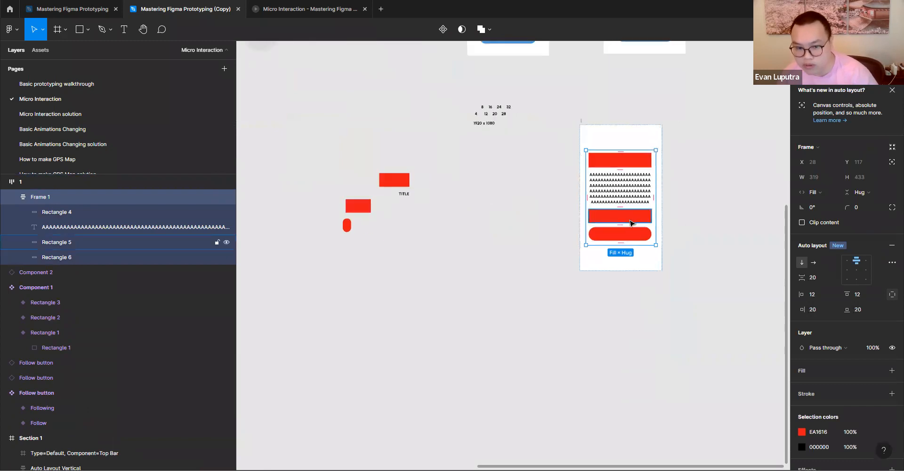
{"action": "left_click", "coordinate": [641, 241]}
{"action": "key", "text": "alt"}
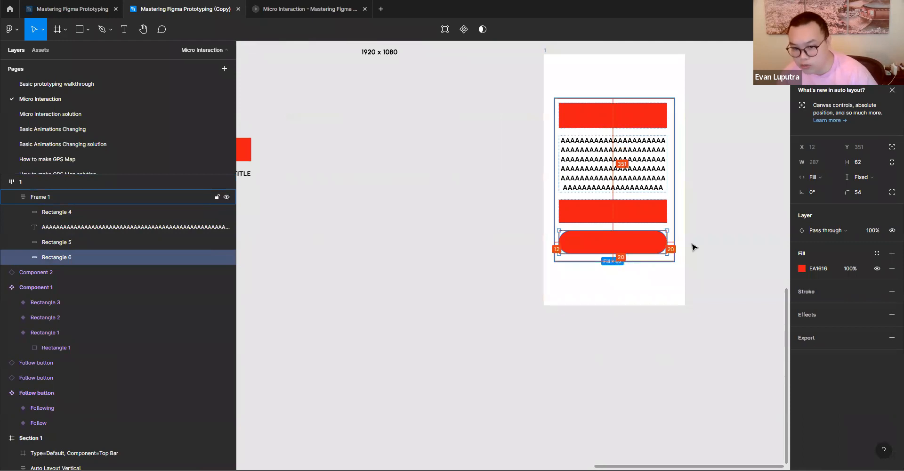
{"action": "scroll", "coordinate": [694, 247], "scroll_direction": "up", "scroll_amount": 1}
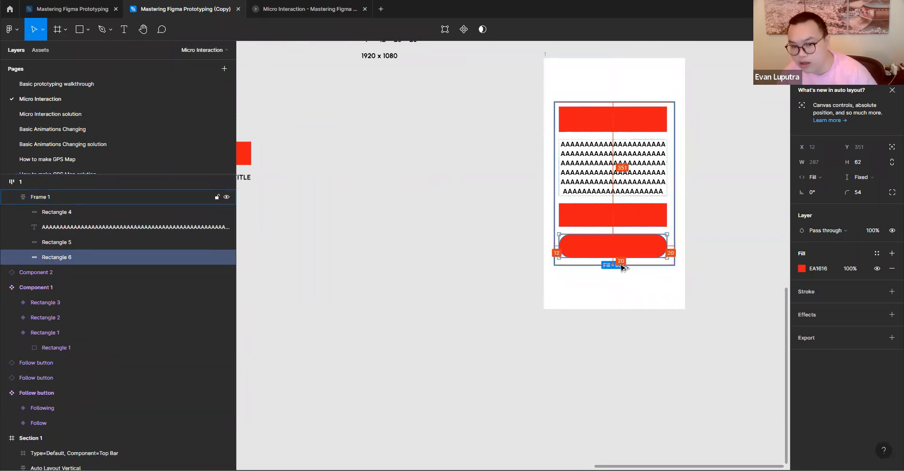
- Set the vertical resizing of Frame 1 to Fixed height
{"action": "left_click", "coordinate": [621, 265]}
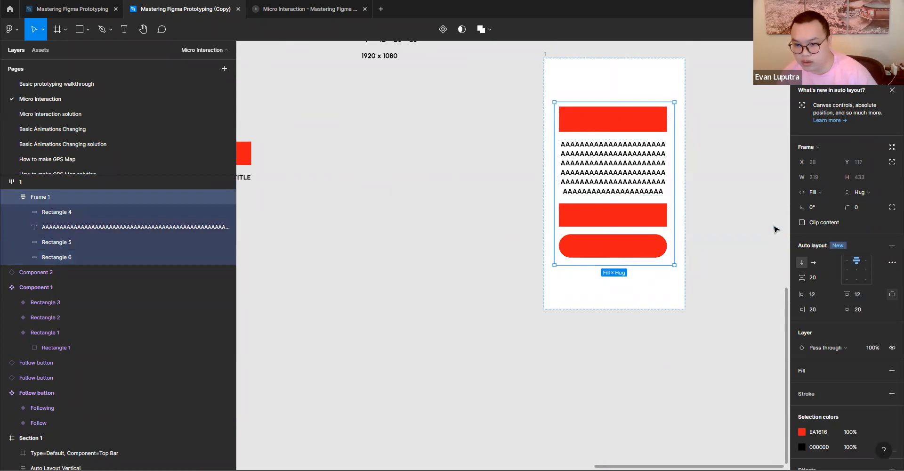
{"action": "left_click", "coordinate": [863, 194]}
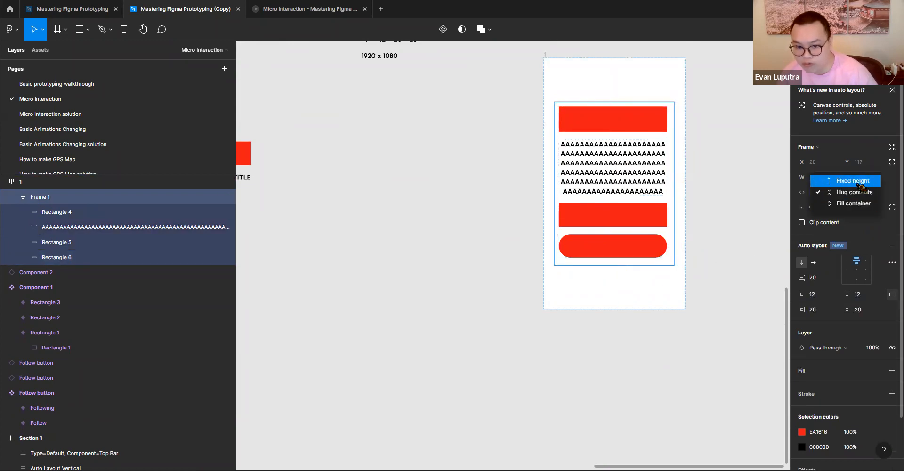
{"action": "left_click", "coordinate": [859, 184]}
- Duplicate the rectangle below the text label three times inside the fixed-height Frame 1, and undo the copies
{"action": "left_click", "coordinate": [608, 223]}
{"action": "key", "text": "ctrl+d"}
{"action": "key", "text": "ctrl+d"}
{"action": "key", "text": "ctrl+d"}
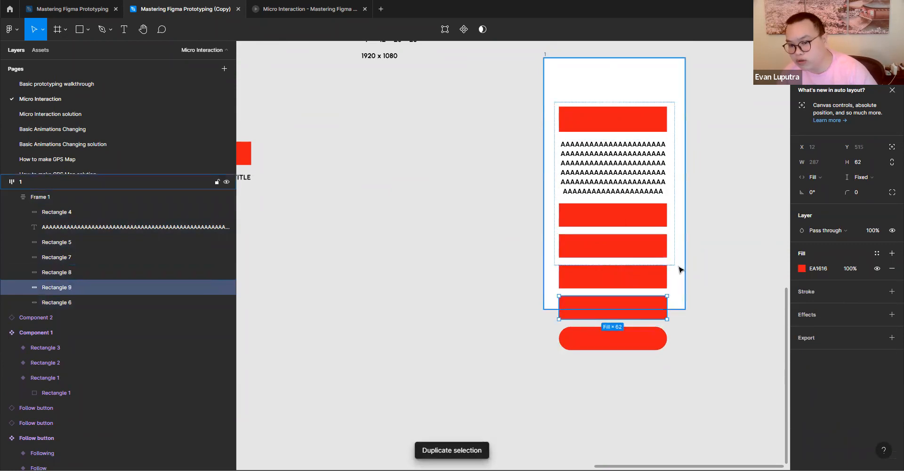
{"action": "key", "text": "ctrl+z"}
{"action": "key", "text": "ctrl+z"}
{"action": "key", "text": "ctrl+z"}
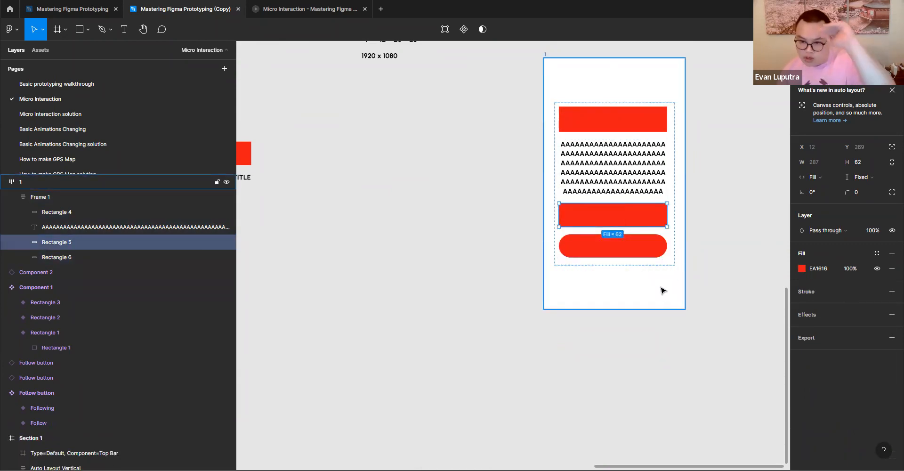
- Set the vertical resizing of Frame 1 back to Hug contents
{"action": "left_click", "coordinate": [689, 274]}
{"action": "left_click", "coordinate": [623, 247]}
{"action": "left_click", "coordinate": [863, 193]}
{"action": "left_click", "coordinate": [856, 204]}
- Duplicate the rounded rectangle at the end of Frame 1 about twelve times
{"action": "left_click", "coordinate": [658, 252]}
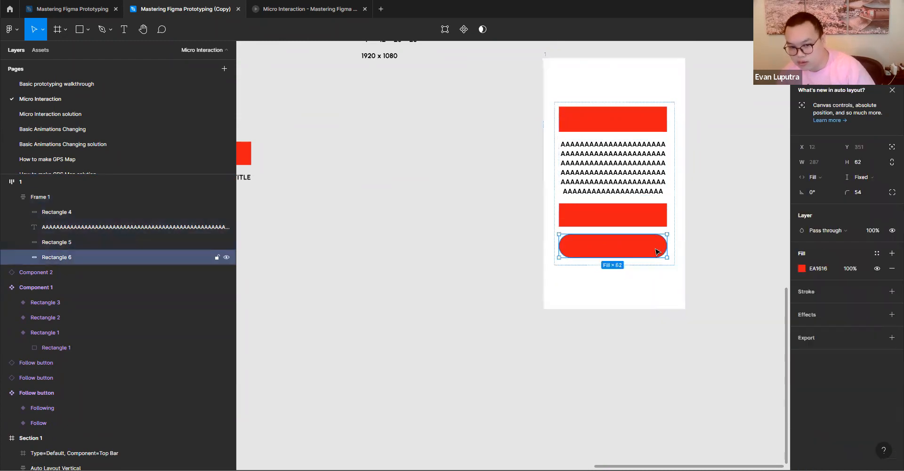
{"action": "key", "text": "ctrl+d"}
{"action": "key", "text": "ctrl+d"}
{"action": "key", "text": "ctrl+d"}
{"action": "key", "text": "ctrl+d"}
{"action": "key", "text": "ctrl+d"}
{"action": "key", "text": "ctrl+d"}
{"action": "key", "text": "ctrl+d"}
{"action": "key", "text": "ctrl+d"}
{"action": "key", "text": "ctrl+d"}
{"action": "key", "text": "ctrl+d"}
{"action": "key", "text": "ctrl+d"}
{"action": "key", "text": "ctrl+d"}
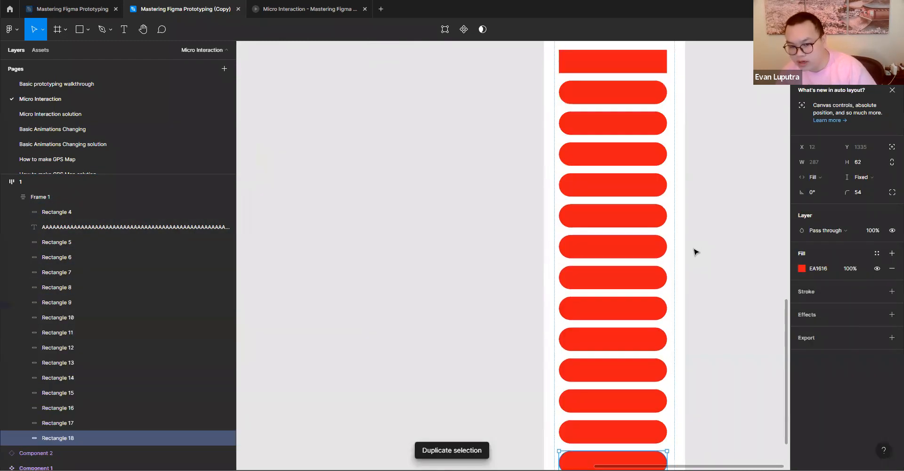
- Undo all copies of the rounded rectangle in Frame 1
{"action": "key", "text": "ctrl+z"}
{"action": "key", "text": "ctrl+z"}
{"action": "key", "text": "ctrl+z"}
{"action": "key", "text": "ctrl+z"}
{"action": "key", "text": "ctrl+z"}
{"action": "key", "text": "ctrl+z"}
{"action": "key", "text": "ctrl+z"}
{"action": "key", "text": "ctrl+z"}
{"action": "key", "text": "ctrl+z"}
{"action": "key", "text": "ctrl+z"}
{"action": "key", "text": "ctrl+z"}
{"action": "key", "text": "ctrl+z"}
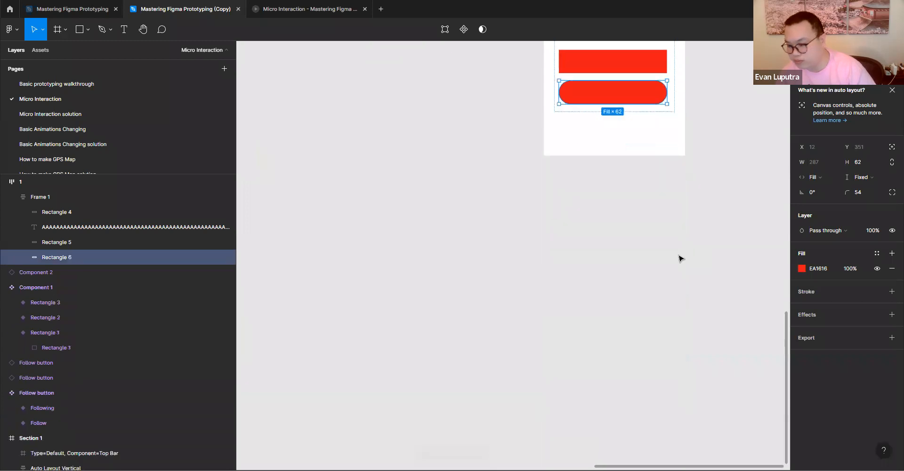
{"action": "left_click_drag", "start_coordinate": [617, 347], "coordinate": [545, 419]}
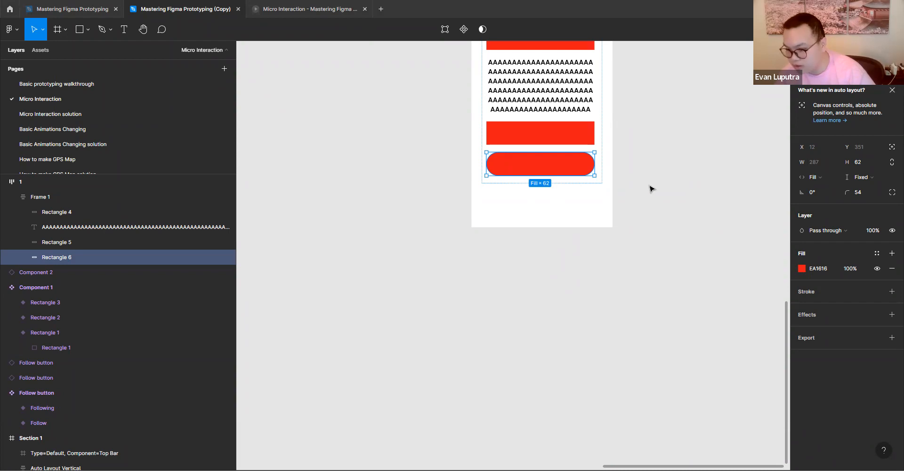
{"action": "left_click", "coordinate": [544, 258]}
{"action": "left_click", "coordinate": [88, 29]}
{"action": "left_click", "coordinate": [52, 49]}
{"action": "mouse_move", "coordinate": [477, 266]}
{"action": "left_mouse_down"}
{"action": "mouse_move", "coordinate": [511, 329]}
{"action": "mouse_move", "coordinate": [579, 303]}
{"action": "left_mouse_up"}
{"action": "scroll", "coordinate": [527, 286], "scroll_direction": "down", "scroll_amount": 2}
{"action": "left_click_drag", "start_coordinate": [486, 323], "coordinate": [589, 292]}
{"action": "key", "text": "Delete"}
- Examine the nested vertical and horizontal auto layouts that build the photo grid on the Section 2 screen
{"action": "left_click_drag", "start_coordinate": [453, 285], "coordinate": [745, 292]}
{"action": "left_click_drag", "start_coordinate": [471, 227], "coordinate": [737, 297]}
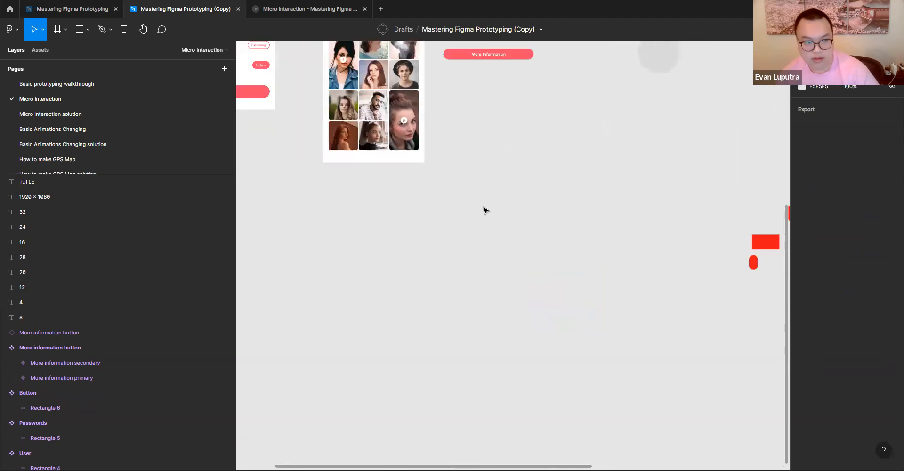
{"action": "left_click_drag", "start_coordinate": [429, 196], "coordinate": [478, 279]}
{"action": "scroll", "coordinate": [479, 279], "scroll_direction": "down", "scroll_amount": 1}
{"action": "scroll", "coordinate": [442, 194], "scroll_direction": "up", "scroll_amount": 3}
{"action": "scroll", "coordinate": [442, 193], "scroll_direction": "up", "scroll_amount": 1}
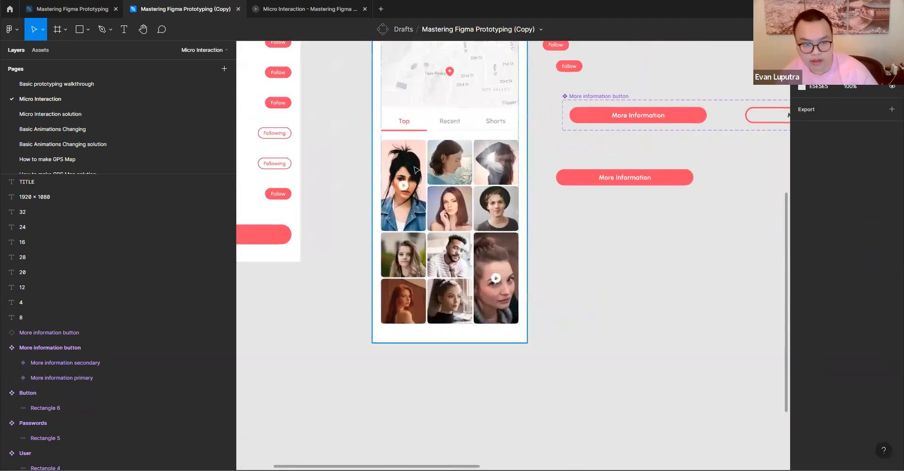
{"action": "double_click", "coordinate": [453, 168]}
{"action": "double_click", "coordinate": [454, 168]}
{"action": "double_click", "coordinate": [454, 168]}
{"action": "double_click", "coordinate": [454, 168]}
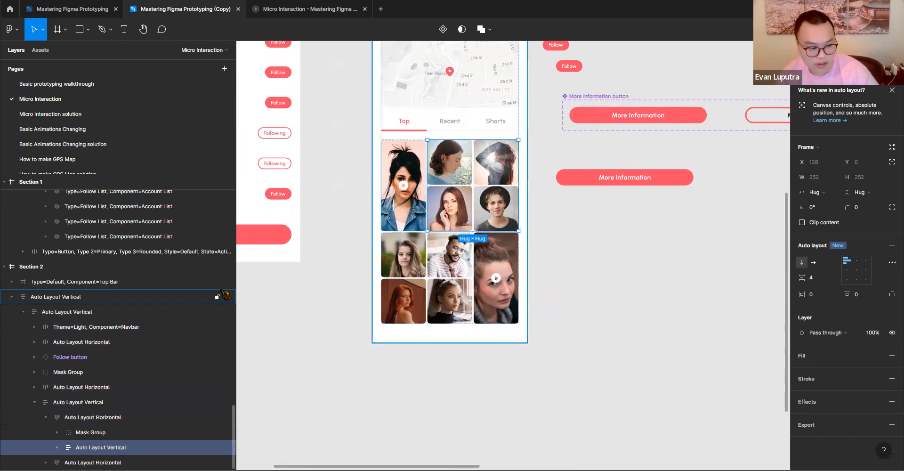
{"action": "left_click", "coordinate": [56, 447]}
{"action": "scroll", "coordinate": [66, 443], "scroll_direction": "down", "scroll_amount": 1}
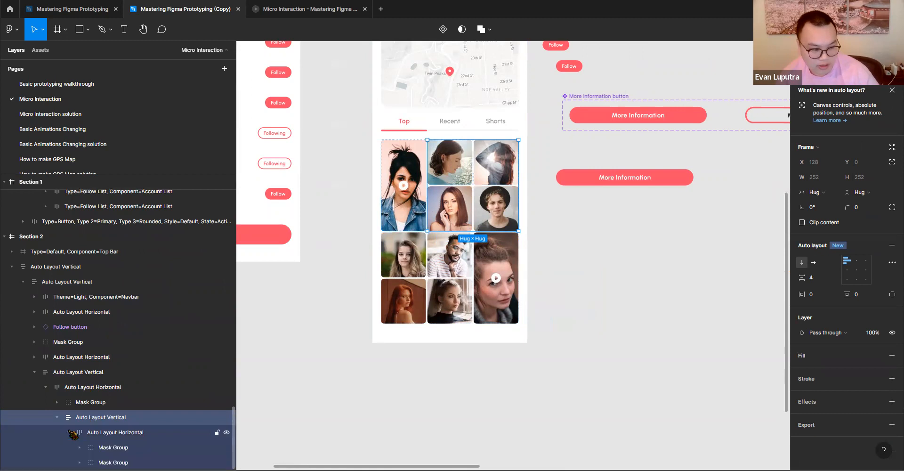
{"action": "scroll", "coordinate": [74, 440], "scroll_direction": "down", "scroll_amount": 2}
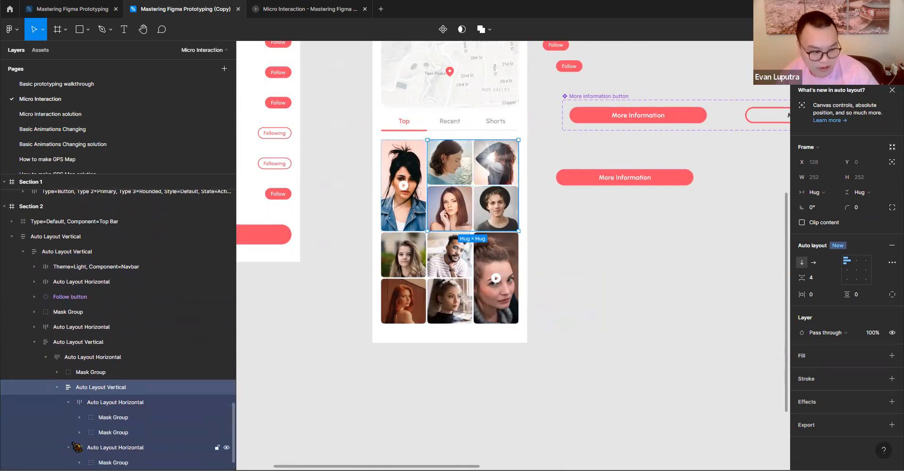
- Compare the photo grid's upper horizontal auto layout with the tall mask group and vertical auto layout nested inside it
{"action": "scroll", "coordinate": [121, 419], "scroll_direction": "down", "scroll_amount": 2}
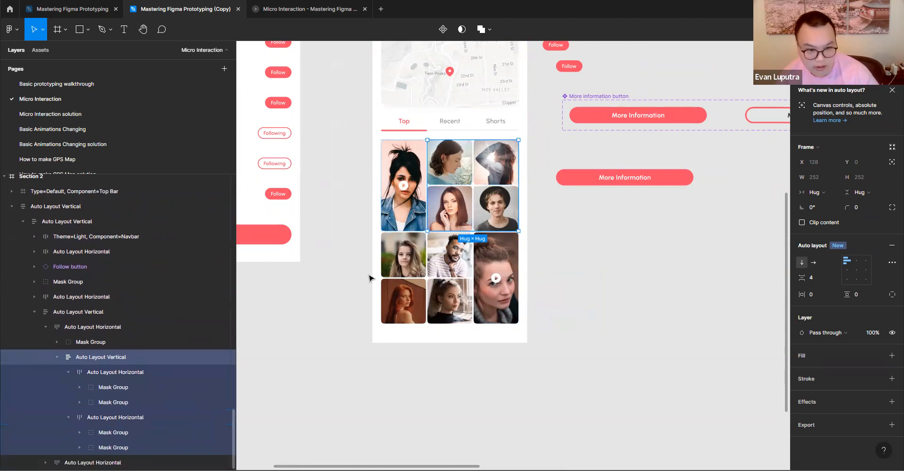
{"action": "left_click", "coordinate": [414, 181]}
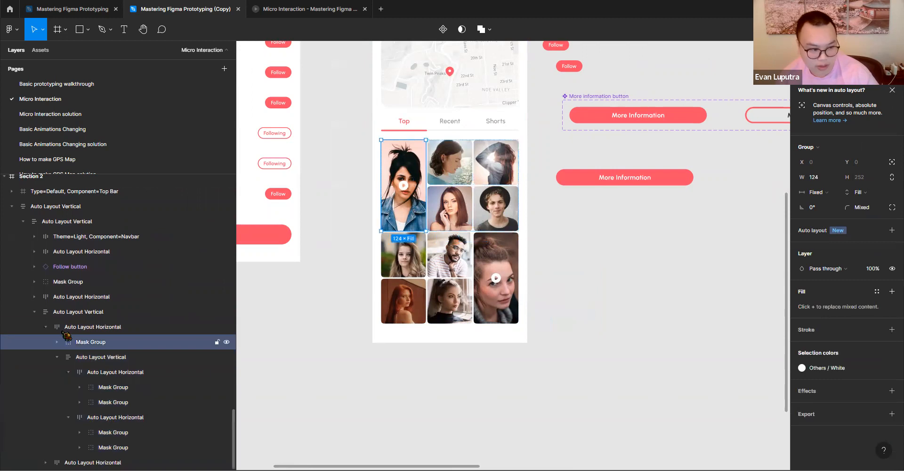
{"action": "left_click", "coordinate": [92, 328]}
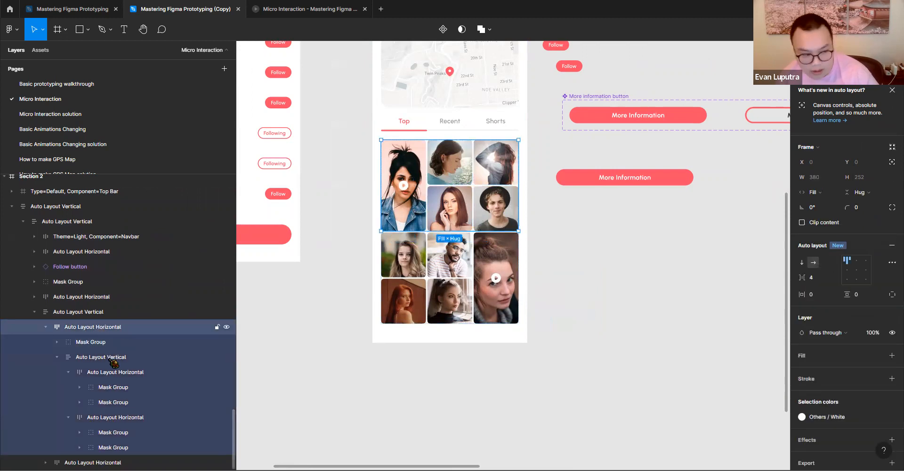
{"action": "left_click", "coordinate": [131, 360]}
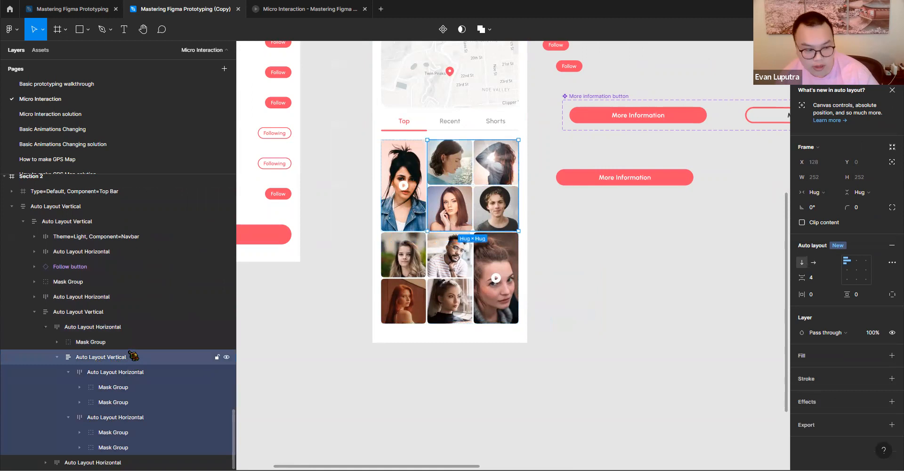
{"action": "left_click", "coordinate": [109, 328]}
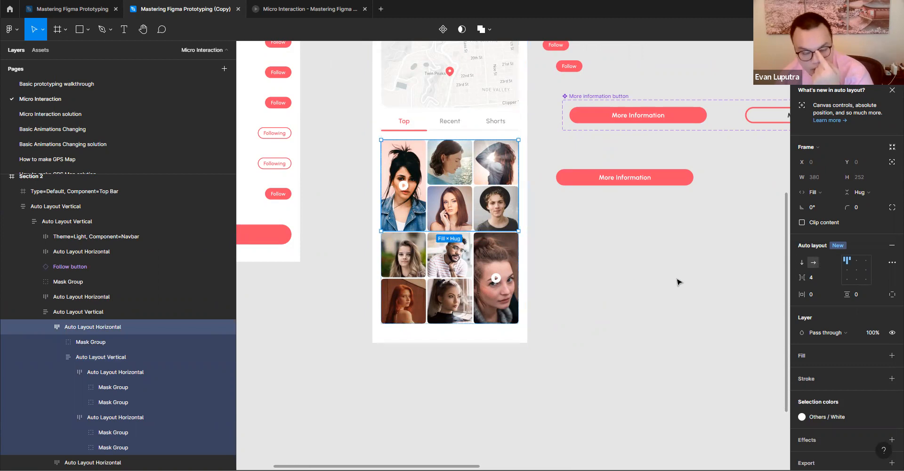
- Place instances of the three Component 1 variants in a row beside frame 1
{"action": "scroll", "coordinate": [669, 374], "scroll_direction": "down", "scroll_amount": 5}
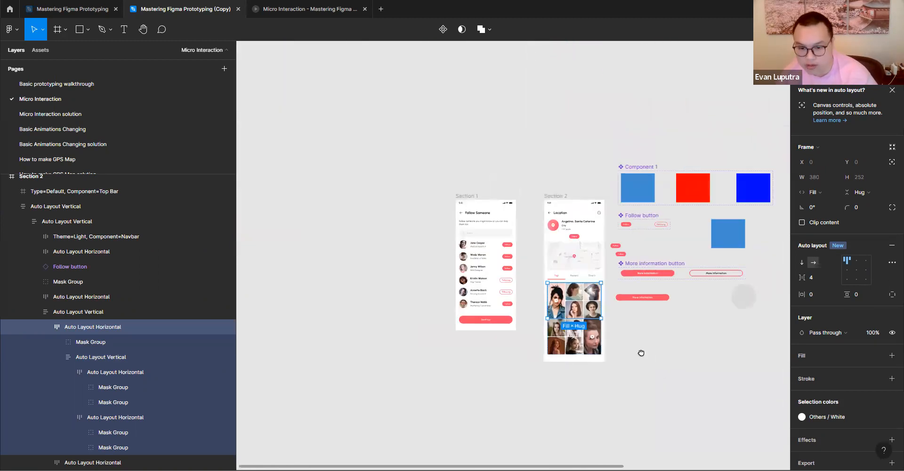
{"action": "scroll", "coordinate": [641, 353], "scroll_direction": "right", "scroll_amount": 10}
{"action": "scroll", "coordinate": [642, 353], "scroll_direction": "down", "scroll_amount": 3}
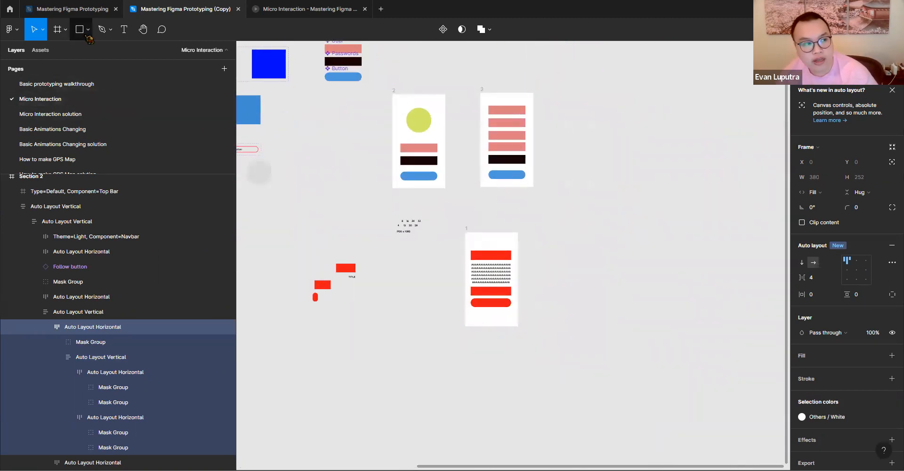
{"action": "left_click", "coordinate": [88, 29]}
{"action": "left_click", "coordinate": [341, 174]}
{"action": "left_click_drag", "start_coordinate": [341, 174], "coordinate": [557, 212]}
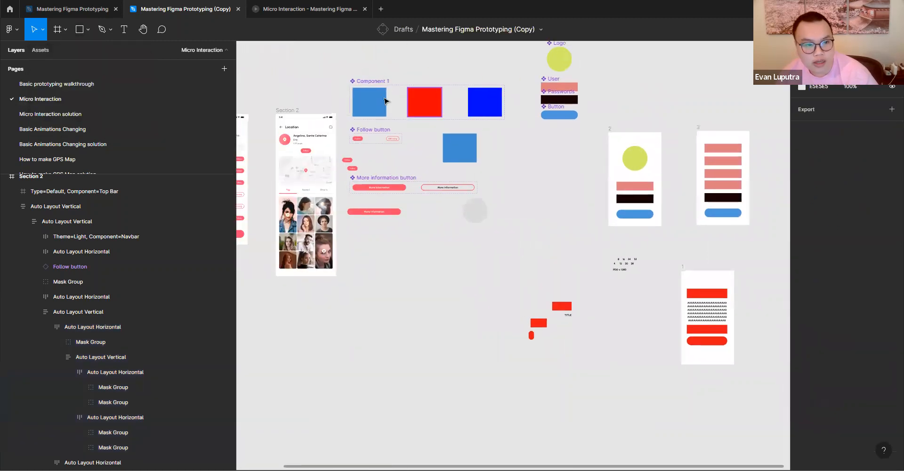
{"action": "left_click_drag", "start_coordinate": [368, 102], "coordinate": [711, 276]}
{"action": "left_click_drag", "start_coordinate": [285, 111], "coordinate": [708, 294]}
{"action": "left_click_drag", "start_coordinate": [391, 191], "coordinate": [478, 197]}
{"action": "left_click_drag", "start_coordinate": [419, 121], "coordinate": [631, 310]}
{"action": "scroll", "coordinate": [420, 90], "scroll_direction": "left", "scroll_amount": 5}
- Change the light blue selection colour of Component 1's Rectangle 1 variant to yellow FAE20F
{"action": "left_click", "coordinate": [384, 111]}
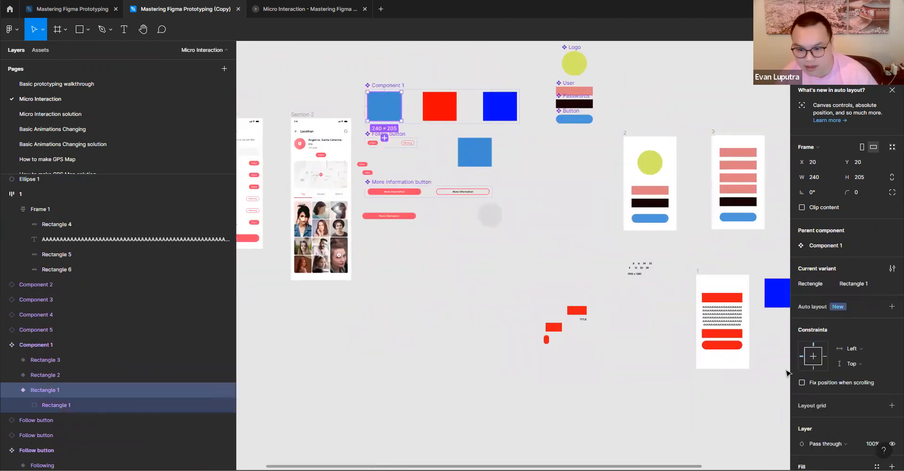
{"action": "scroll", "coordinate": [829, 377], "scroll_direction": "down", "scroll_amount": 3}
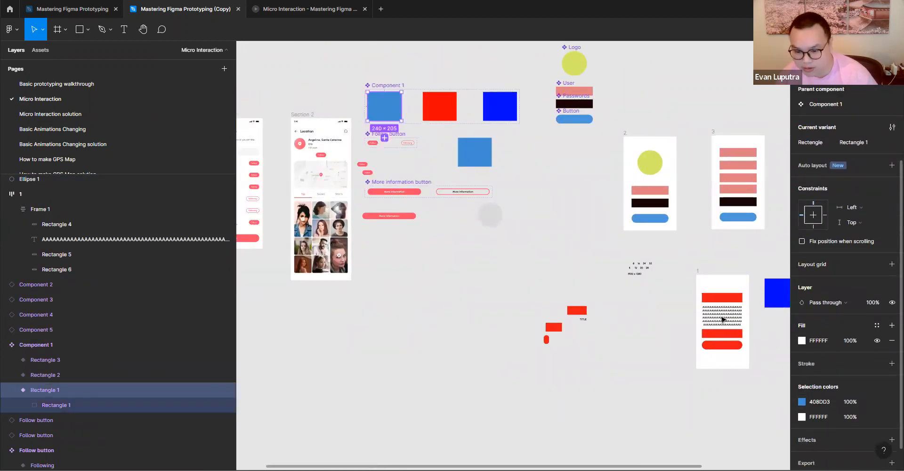
{"action": "left_click", "coordinate": [805, 403]}
{"action": "left_click_drag", "start_coordinate": [751, 359], "coordinate": [719, 360]}
{"action": "left_click_drag", "start_coordinate": [772, 257], "coordinate": [793, 234]}
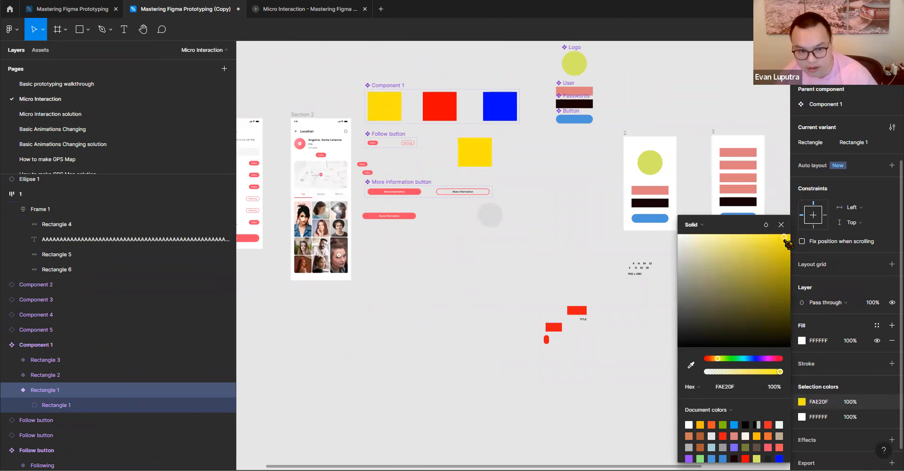
{"action": "left_click", "coordinate": [542, 301]}
- Duplicate the yellow and red instances directly below the originals to form a two-by-two block
{"action": "scroll", "coordinate": [541, 301], "scroll_direction": "right", "scroll_amount": 10}
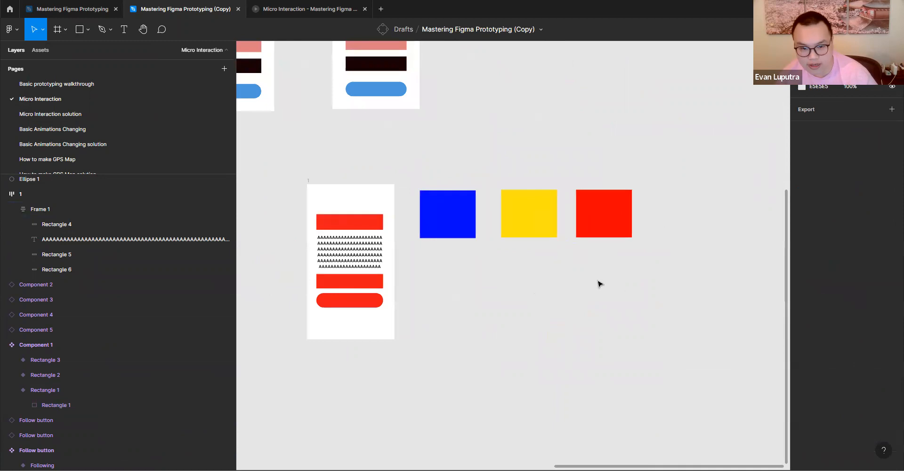
{"action": "left_click", "coordinate": [621, 228]}
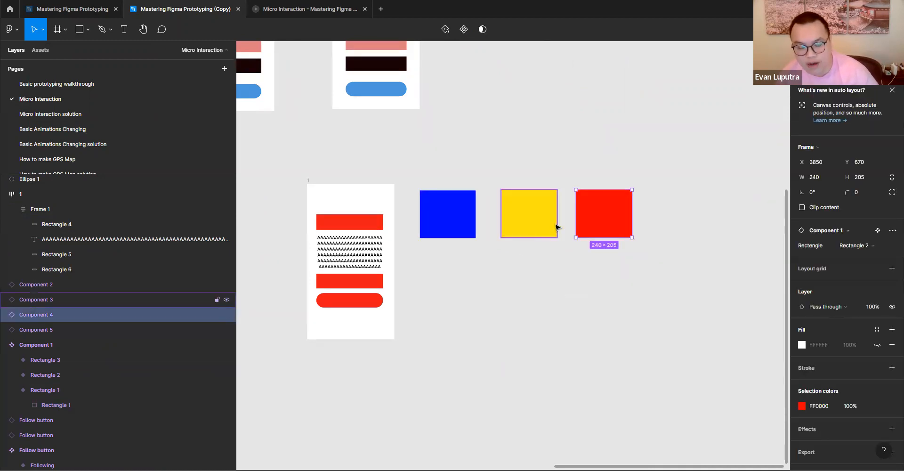
{"action": "left_click", "coordinate": [551, 229]}
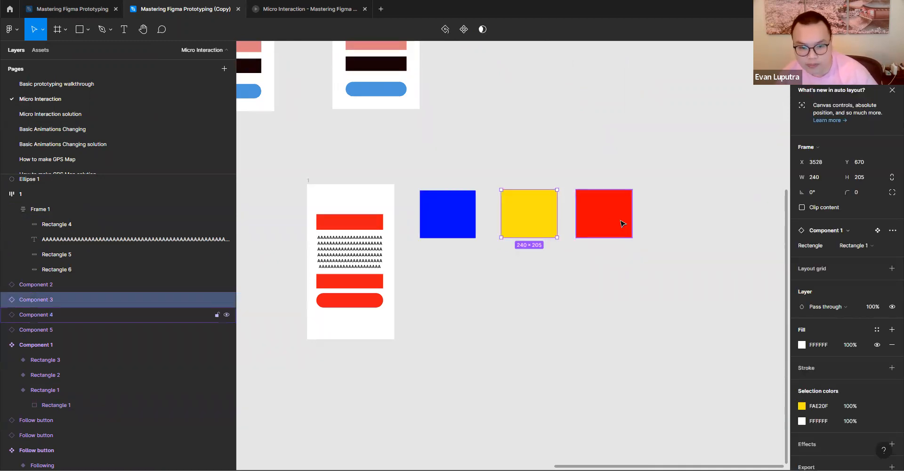
{"action": "left_click", "coordinate": [596, 219]}
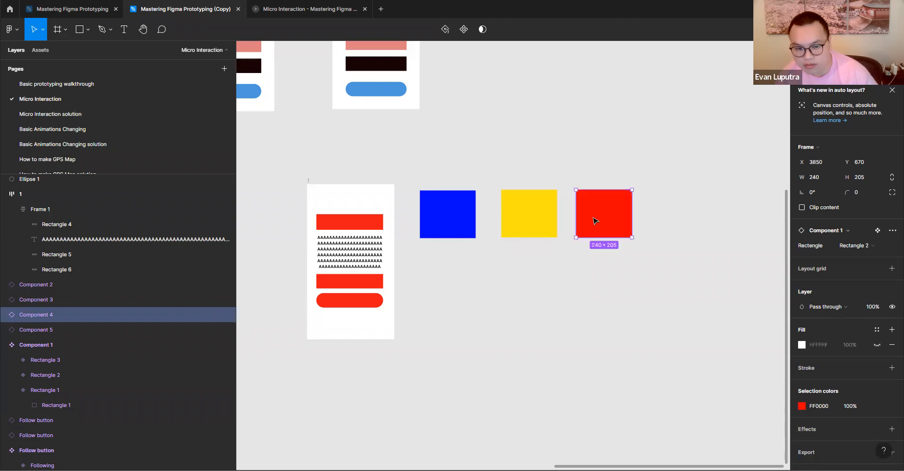
{"action": "left_click", "coordinate": [536, 229], "text": "shift"}
{"action": "left_click_drag", "start_coordinate": [536, 222], "coordinate": [533, 277]}
- Stretch the blue instance to about 439 high and move it closer to the yellow instances
{"action": "left_click", "coordinate": [428, 216]}
{"action": "left_click_drag", "start_coordinate": [451, 241], "coordinate": [438, 291]}
{"action": "mouse_move", "coordinate": [442, 249]}
{"action": "left_mouse_down"}
{"action": "mouse_move", "coordinate": [521, 393]}
{"action": "mouse_move", "coordinate": [454, 246]}
{"action": "left_mouse_up"}
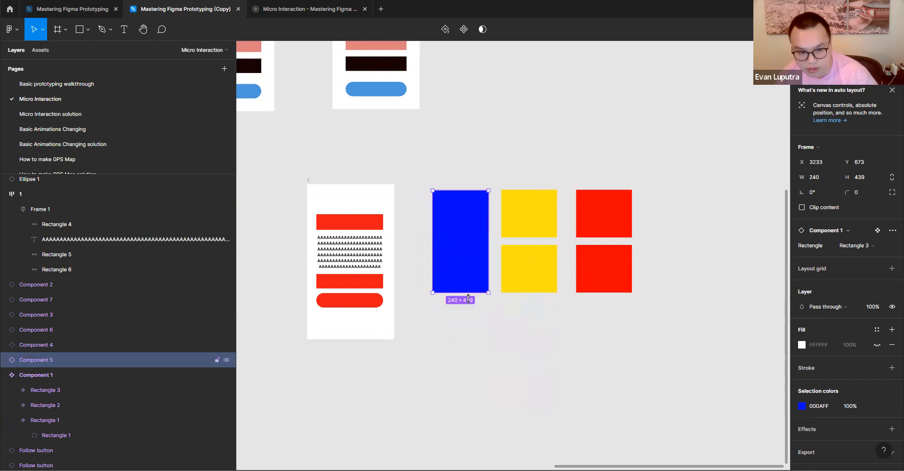
- Wrap the four yellow and red instances together in a single auto layout
{"action": "left_click", "coordinate": [544, 231]}
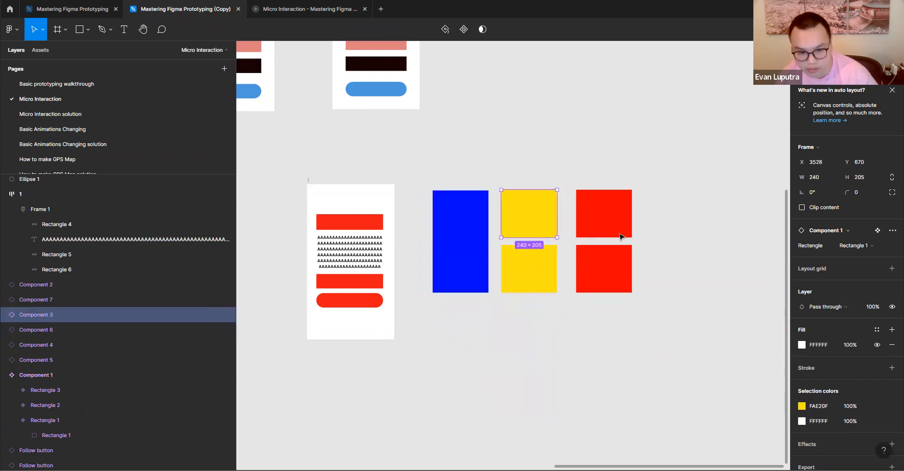
{"action": "left_click", "coordinate": [621, 236]}
{"action": "left_click_drag", "start_coordinate": [525, 323], "coordinate": [655, 217]}
{"action": "left_click", "coordinate": [484, 315]}
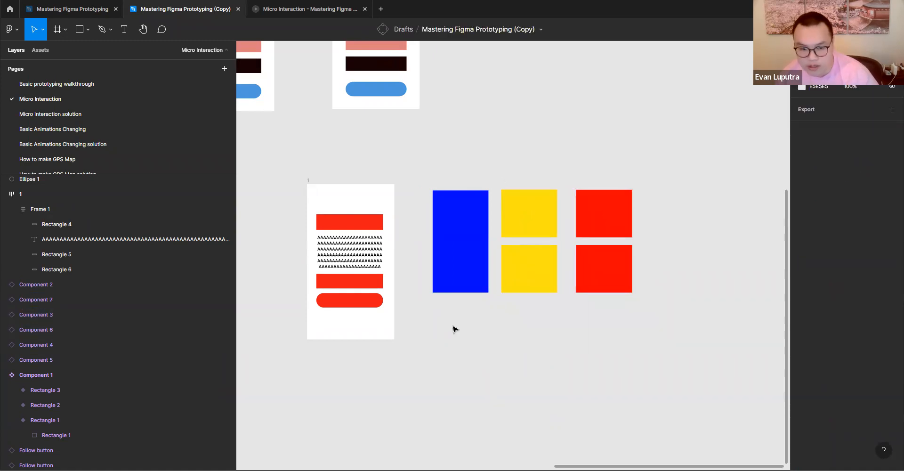
{"action": "left_click_drag", "start_coordinate": [514, 324], "coordinate": [640, 187]}
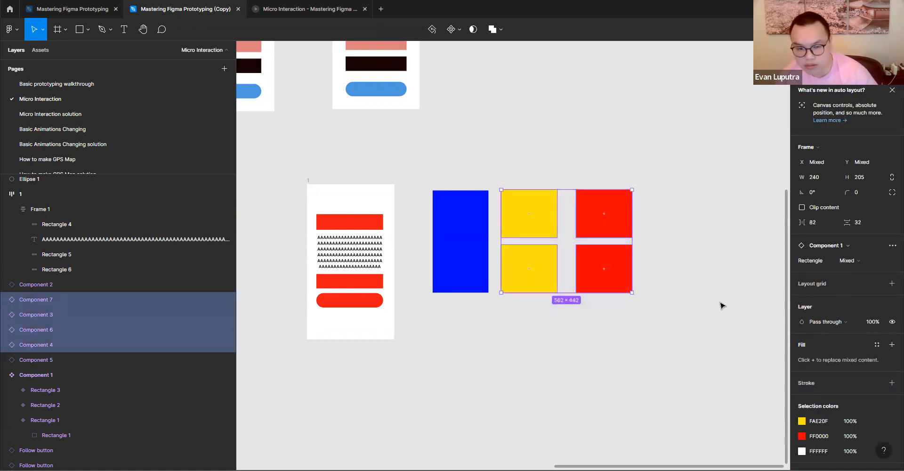
{"action": "scroll", "coordinate": [709, 306], "scroll_direction": "up", "scroll_amount": 1}
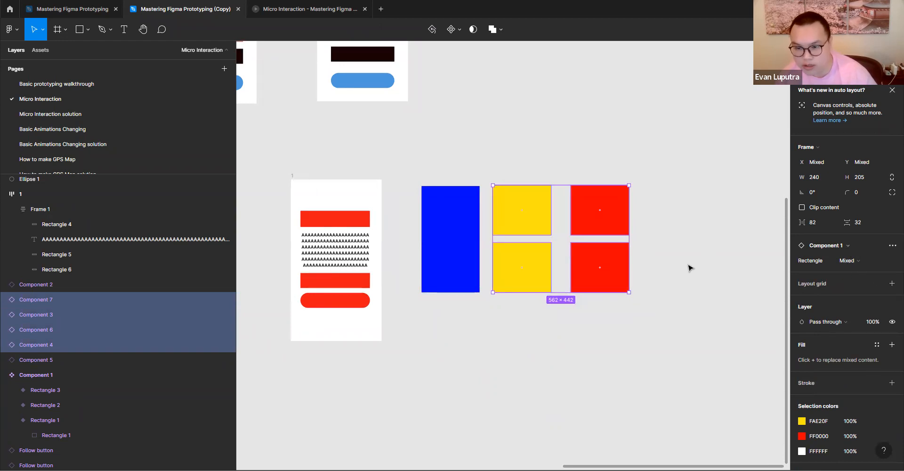
{"action": "key", "text": "shift+a"}
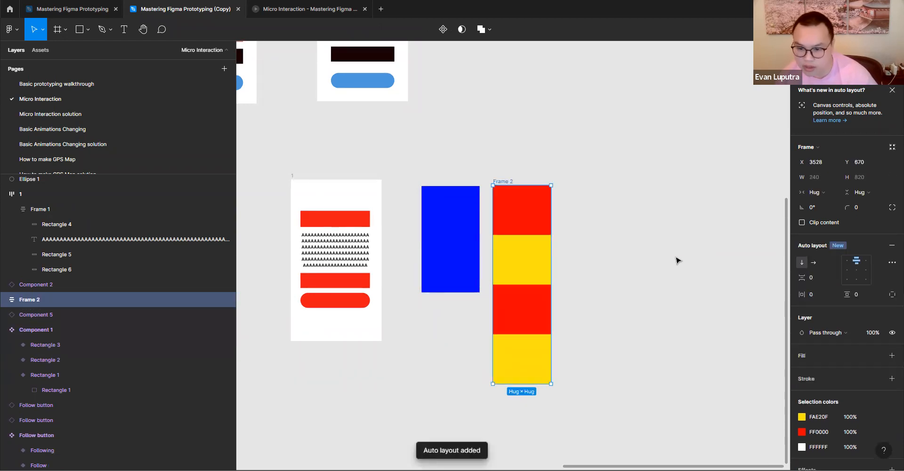
- Switch the direction of the Frame 2 auto layout repeatedly between horizontal and vertical
{"action": "left_click", "coordinate": [813, 263]}
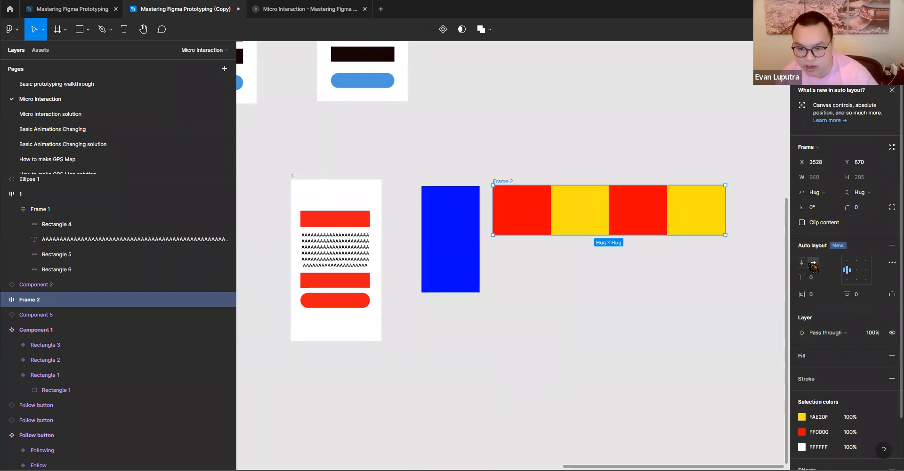
{"action": "left_click", "coordinate": [802, 263]}
{"action": "left_click", "coordinate": [814, 262]}
{"action": "left_click", "coordinate": [802, 262]}
{"action": "left_click", "coordinate": [813, 262]}
{"action": "left_click", "coordinate": [803, 262]}
{"action": "left_click", "coordinate": [813, 263]}
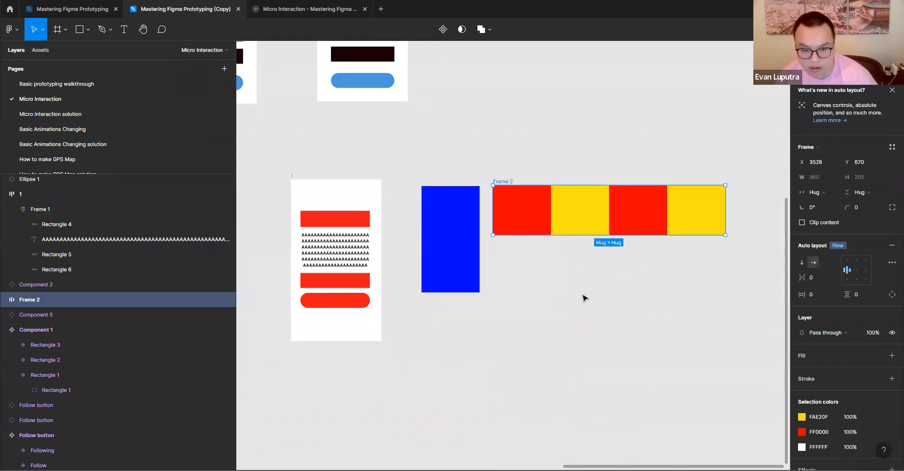
- Undo the direction changes and the single auto layout around the four yellow and red instances
{"action": "key", "text": "ctrl+z"}
{"action": "key", "text": "ctrl+z"}
{"action": "key", "text": "ctrl+z"}
{"action": "key", "text": "ctrl+z"}
{"action": "key", "text": "ctrl+z"}
{"action": "key", "text": "ctrl+z"}
{"action": "key", "text": "ctrl+z"}
{"action": "key", "text": "ctrl+z"}
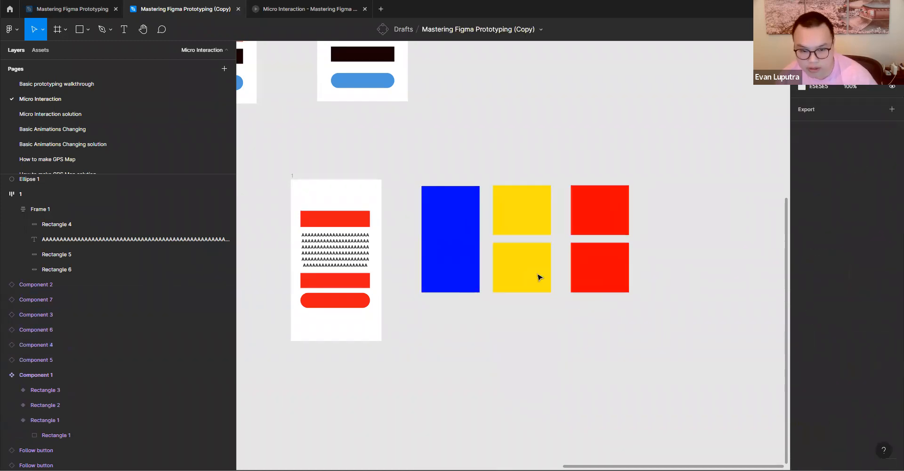
- Move the two red instances closer to the yellow ones, to X 3803
{"action": "left_click", "coordinate": [608, 232]}
{"action": "left_click", "coordinate": [603, 262], "text": "shift"}
{"action": "left_click_drag", "start_coordinate": [603, 263], "coordinate": [592, 264]}
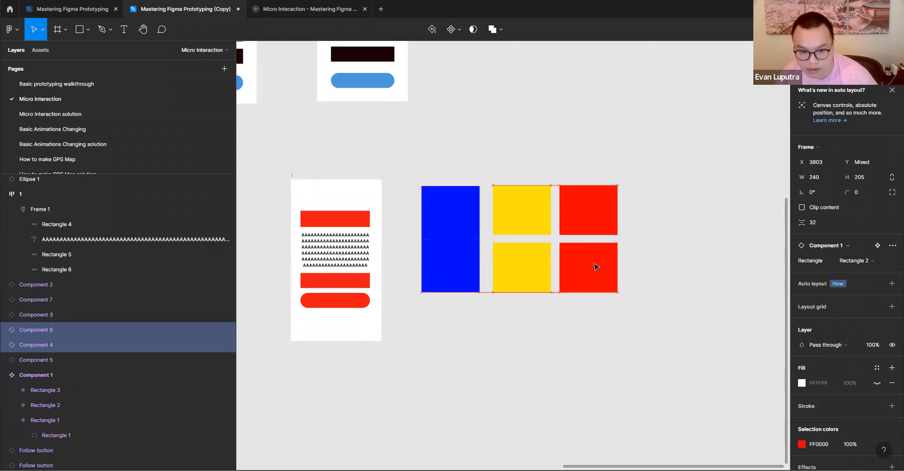
{"action": "left_click", "coordinate": [600, 315]}
- Duplicate the whole arrangement of blue, yellow and red instances and place the copy to its right
{"action": "left_click_drag", "start_coordinate": [415, 329], "coordinate": [781, 202]}
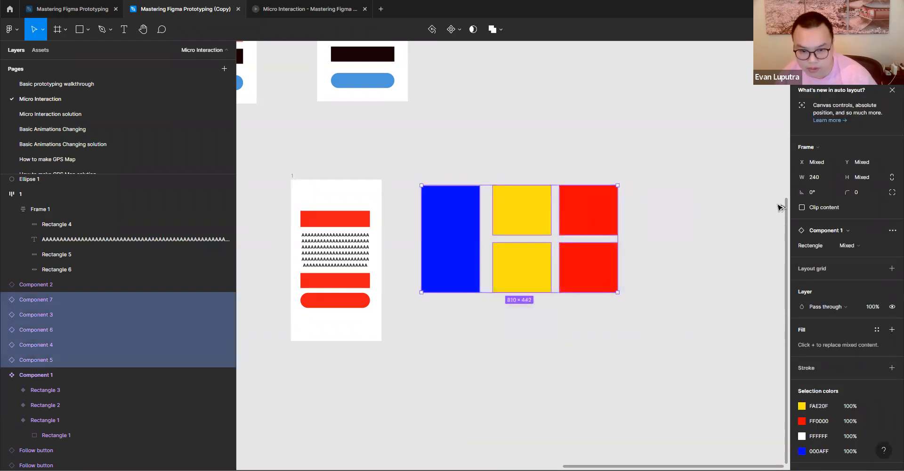
{"action": "key", "text": "ctrl+d"}
{"action": "scroll", "coordinate": [781, 214], "scroll_direction": "right", "scroll_amount": 2}
{"action": "scroll", "coordinate": [448, 245], "scroll_direction": "right", "scroll_amount": 3}
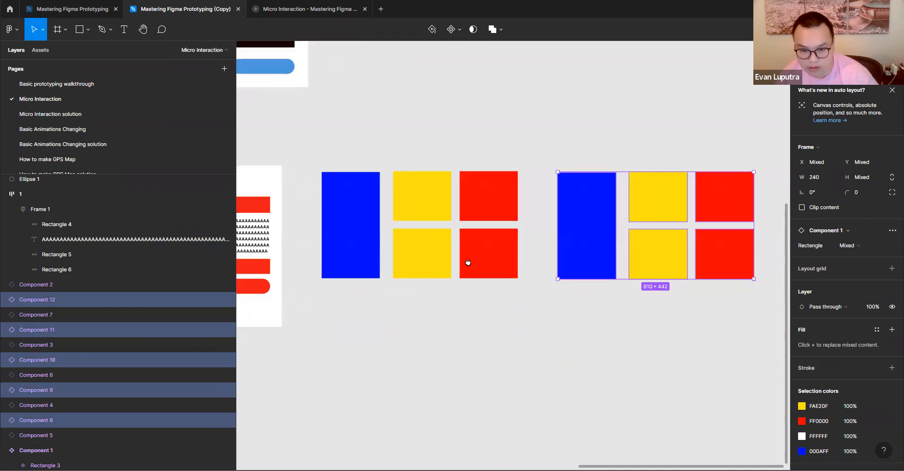
{"action": "left_click", "coordinate": [614, 329]}
- Try one auto layout on the four copied yellow and red instances, alternating its direction, and undo it
{"action": "left_click", "coordinate": [612, 200]}
{"action": "left_click_drag", "start_coordinate": [620, 300], "coordinate": [726, 212]}
{"action": "key", "text": "shift+a"}
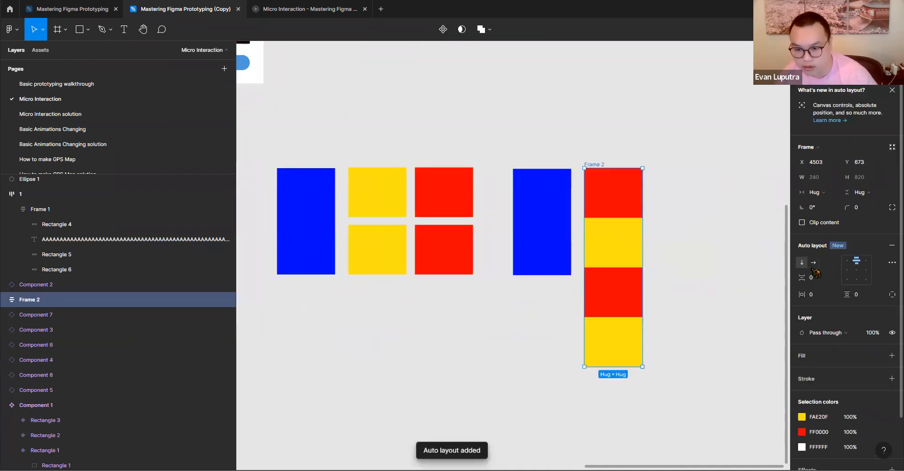
{"action": "left_click", "coordinate": [814, 262]}
{"action": "left_click", "coordinate": [802, 263]}
{"action": "left_click", "coordinate": [813, 262]}
{"action": "left_click", "coordinate": [802, 263]}
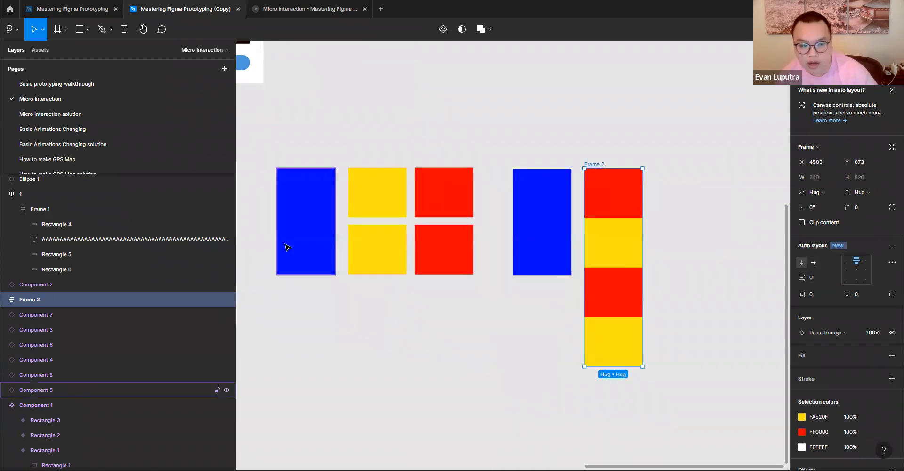
{"action": "key", "text": "ctrl+z"}
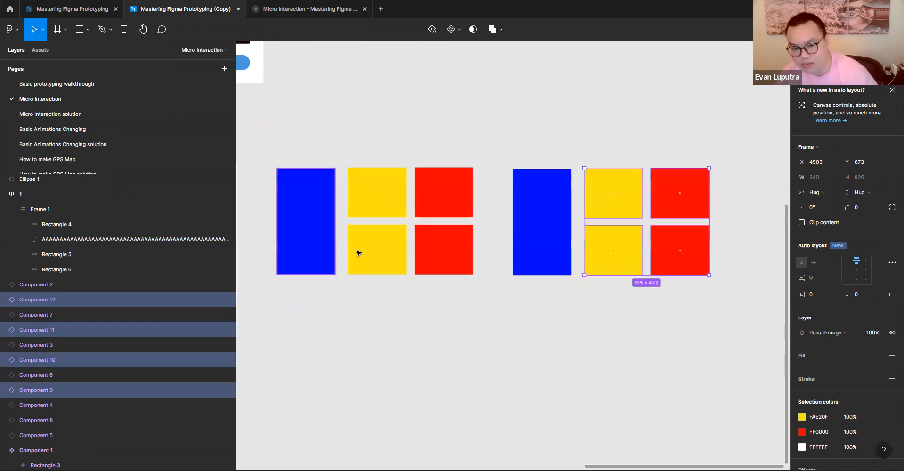
{"action": "left_click", "coordinate": [641, 315]}
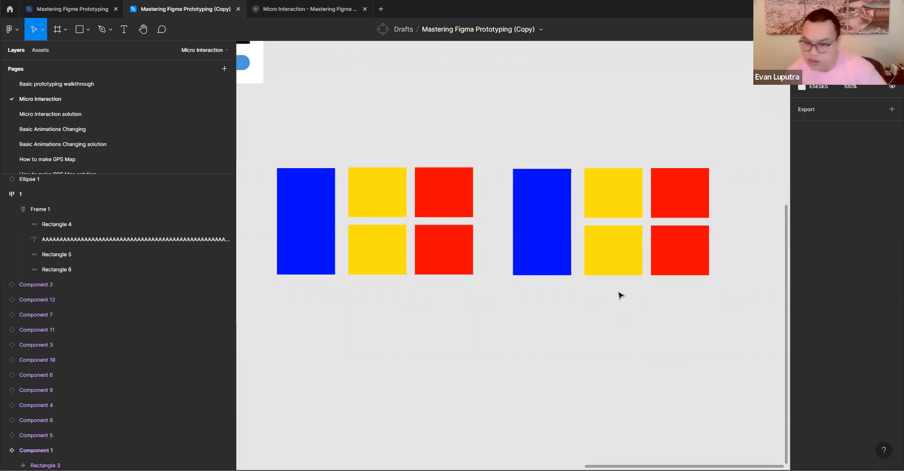
- Examine the copied arrangement's grouping by selecting the upper yellow-red row, the lower row, and the whole set in turn
{"action": "left_click_drag", "start_coordinate": [741, 205], "coordinate": [615, 205]}
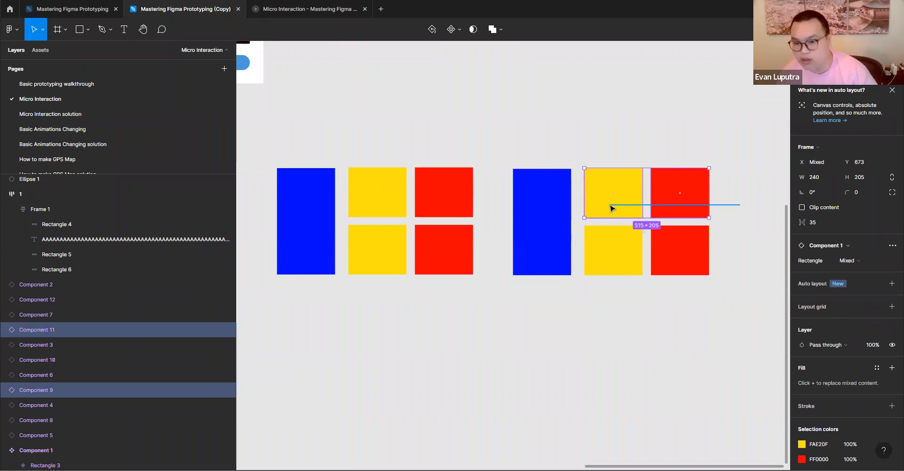
{"action": "left_click_drag", "start_coordinate": [747, 259], "coordinate": [603, 263]}
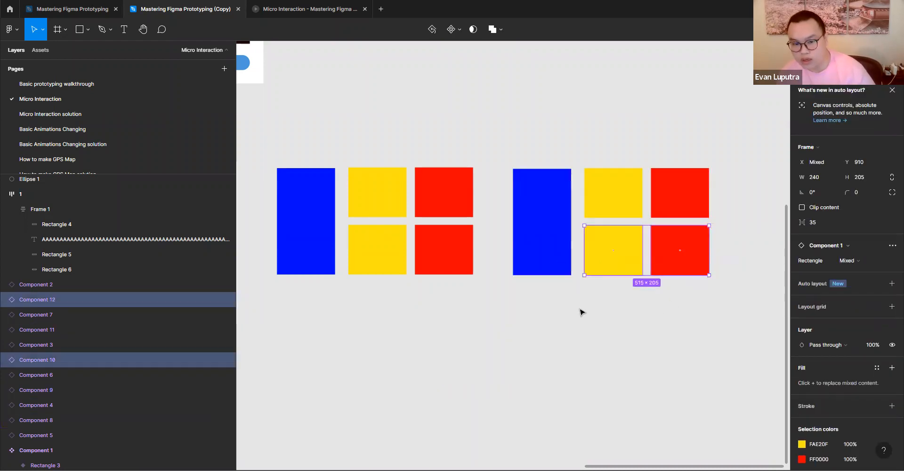
{"action": "left_click_drag", "start_coordinate": [751, 172], "coordinate": [563, 281]}
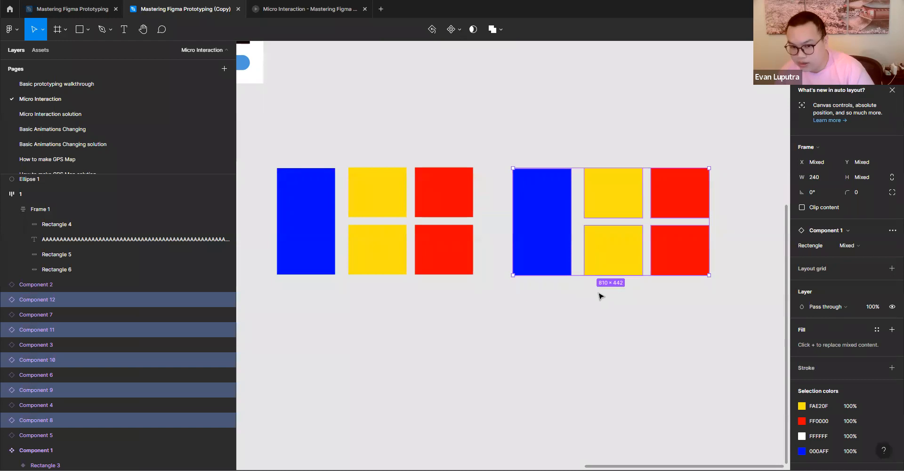
{"action": "left_click", "coordinate": [600, 296]}
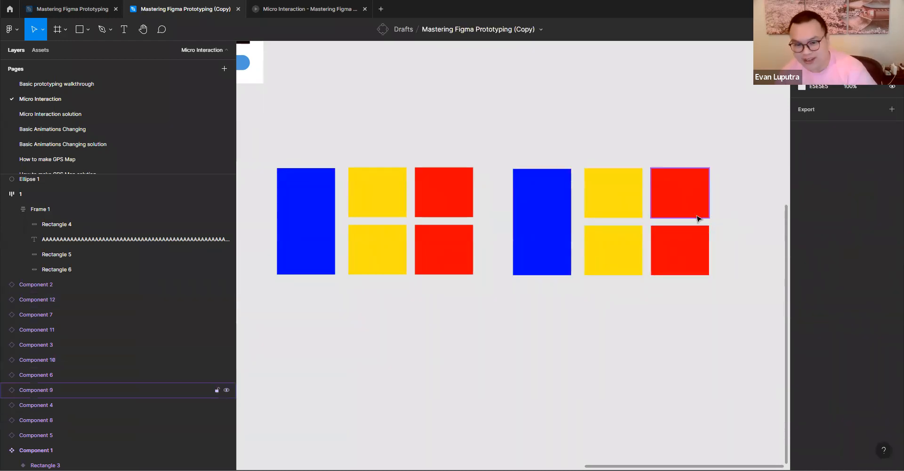
- Put the copied arrangement's upper yellow-red row in a horizontal auto layout with a spacing of 24
{"action": "left_click_drag", "start_coordinate": [740, 194], "coordinate": [627, 202]}
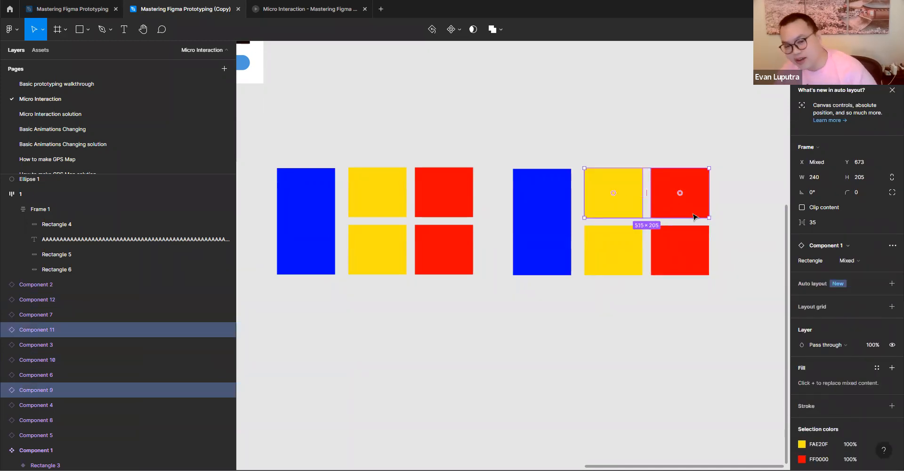
{"action": "key", "text": "shift+a"}
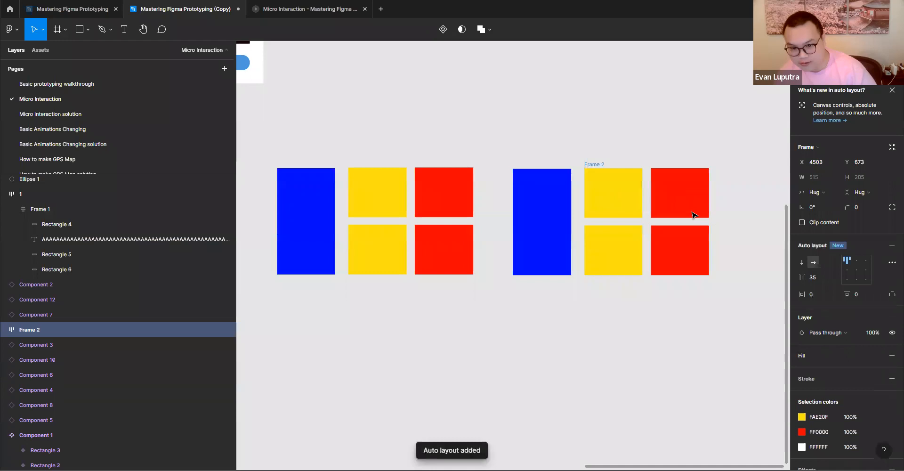
{"action": "left_click", "coordinate": [819, 280]}
{"action": "type", "text": "25"}
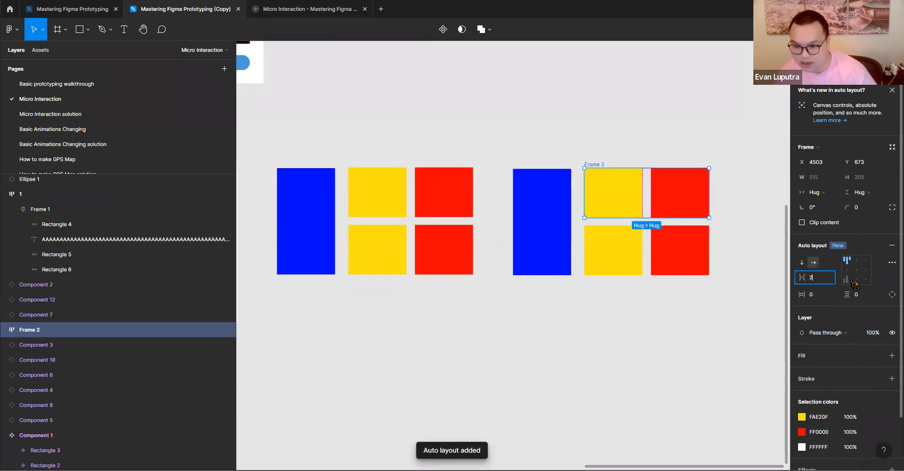
{"action": "left_click", "coordinate": [655, 302]}
- Put the lower yellow-red row of the copy in a horizontal auto layout with a spacing of 24
{"action": "left_click_drag", "start_coordinate": [738, 262], "coordinate": [610, 262]}
{"action": "key", "text": "shift+a"}
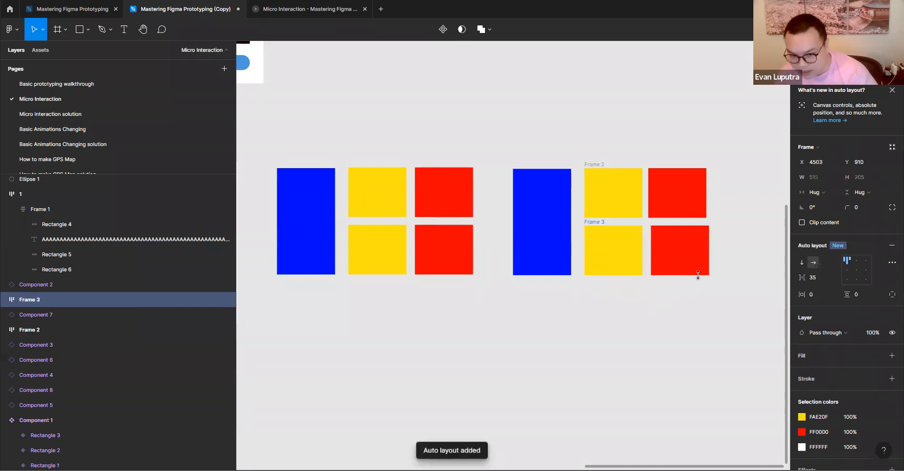
{"action": "left_click", "coordinate": [817, 277]}
{"action": "type", "text": "24"}
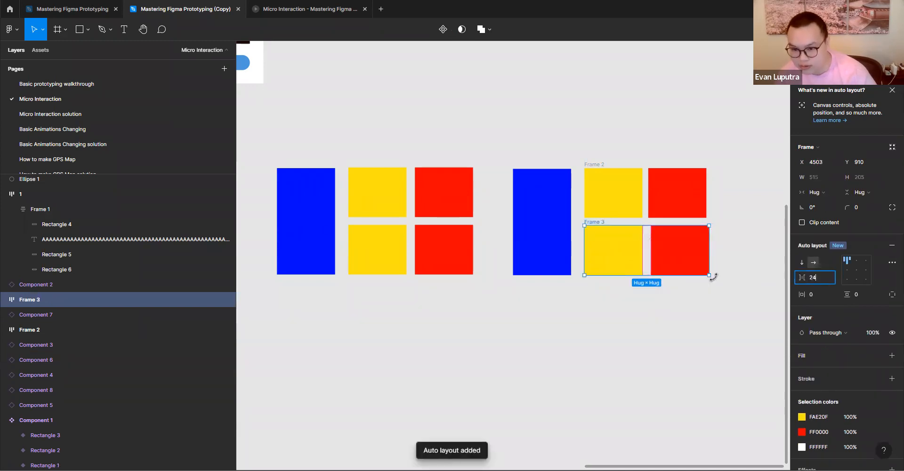
{"action": "left_click", "coordinate": [720, 291]}
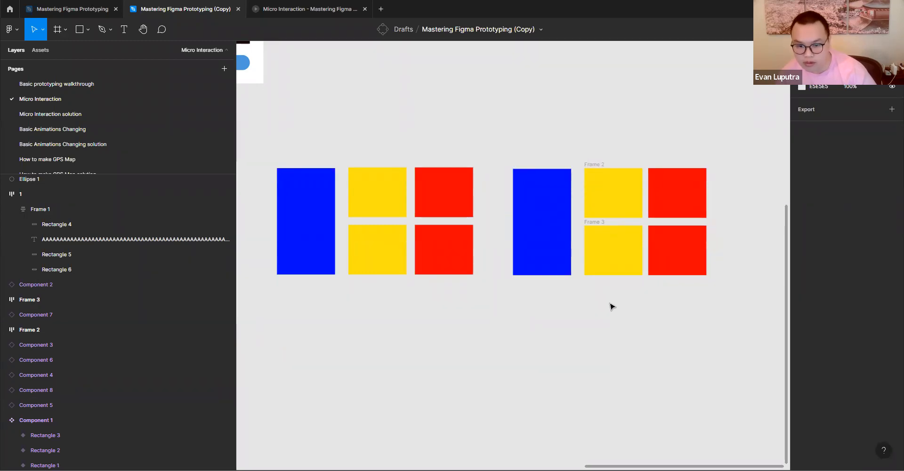
{"action": "left_click_drag", "start_coordinate": [596, 285], "coordinate": [731, 187]}
{"action": "key", "text": "shift+a"}
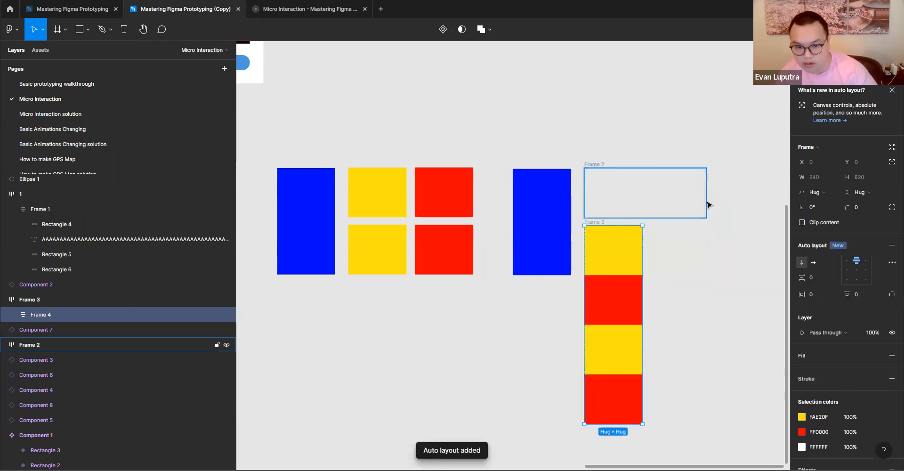
{"action": "key", "text": "ctrl+z"}
{"action": "left_click", "coordinate": [748, 192]}
- Stack the upper and lower yellow-red row frames in a vertical auto layout with a spacing of 24
{"action": "left_click", "coordinate": [596, 207]}
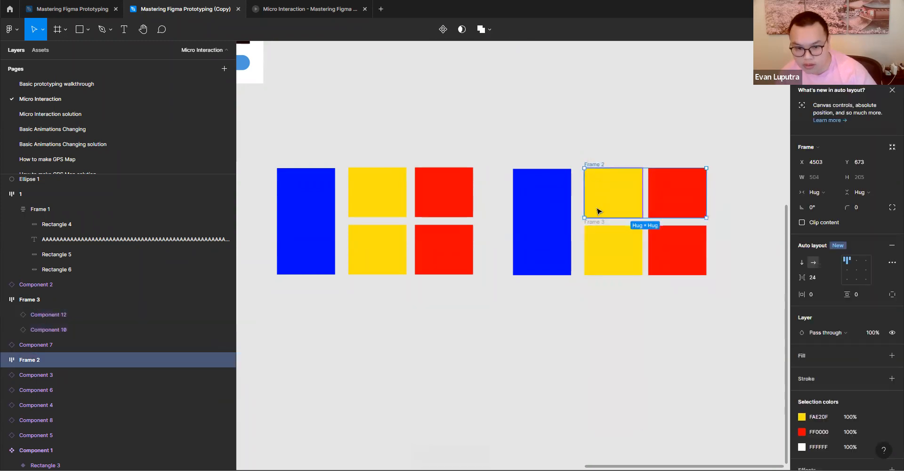
{"action": "left_click", "coordinate": [597, 225], "text": "shift"}
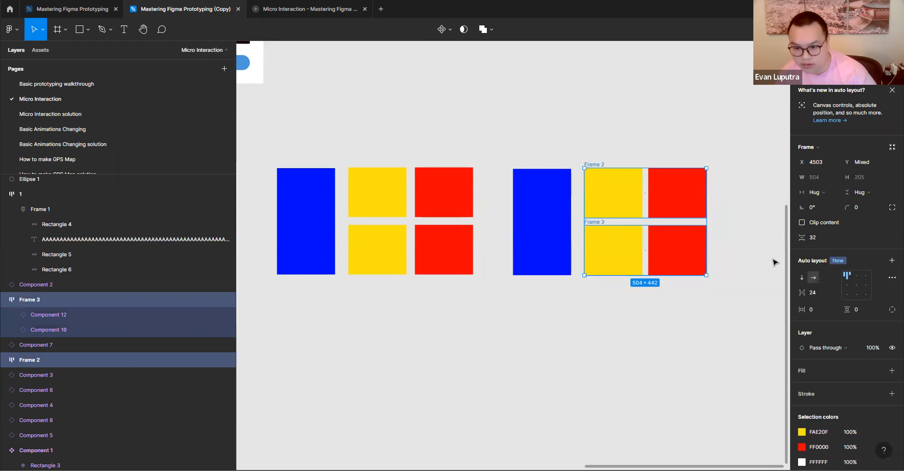
{"action": "left_click", "coordinate": [892, 261]}
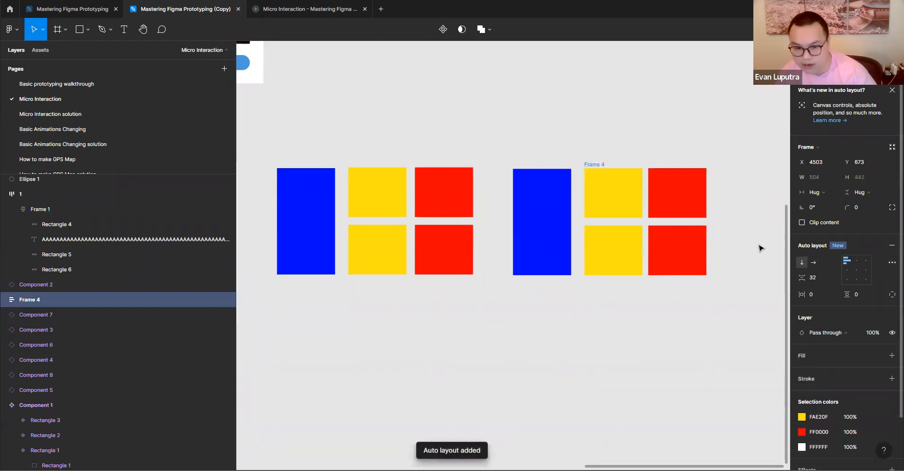
{"action": "left_click", "coordinate": [819, 280]}
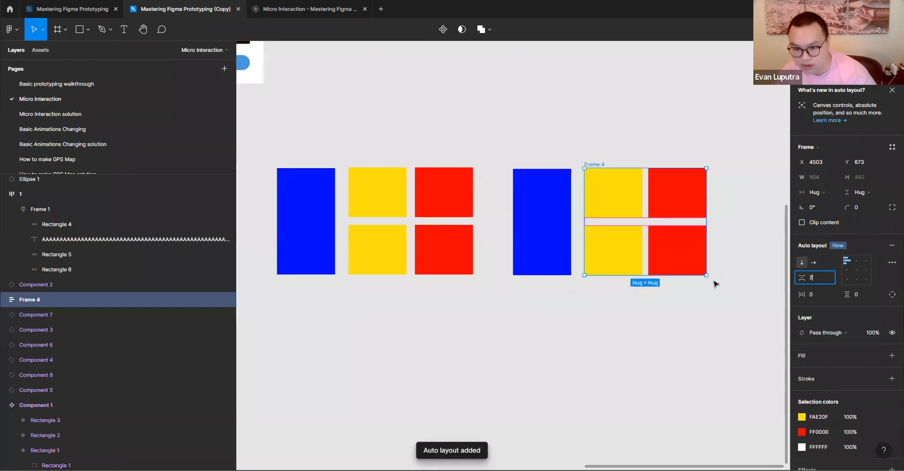
{"action": "left_click", "coordinate": [664, 315]}
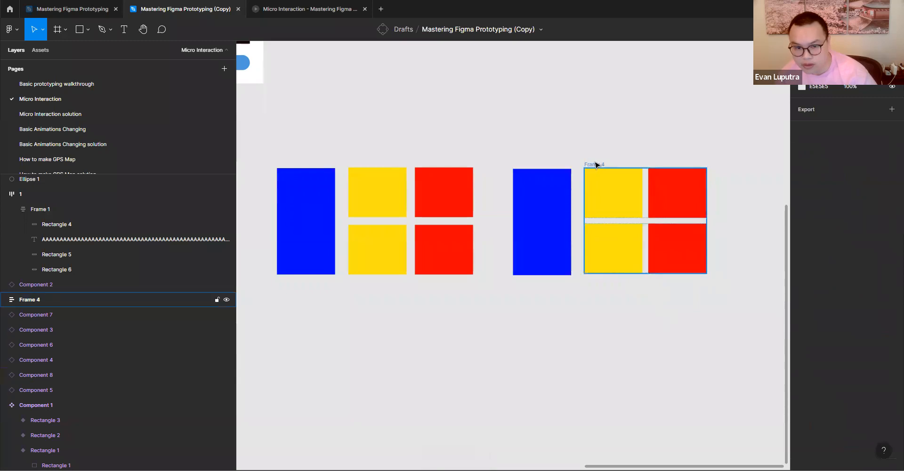
- Combine the copied blue instance and the stacked yellow-red frame in a horizontal auto layout with a spacing of 24
{"action": "left_click", "coordinate": [595, 164]}
{"action": "left_click", "coordinate": [554, 201], "text": "shift"}
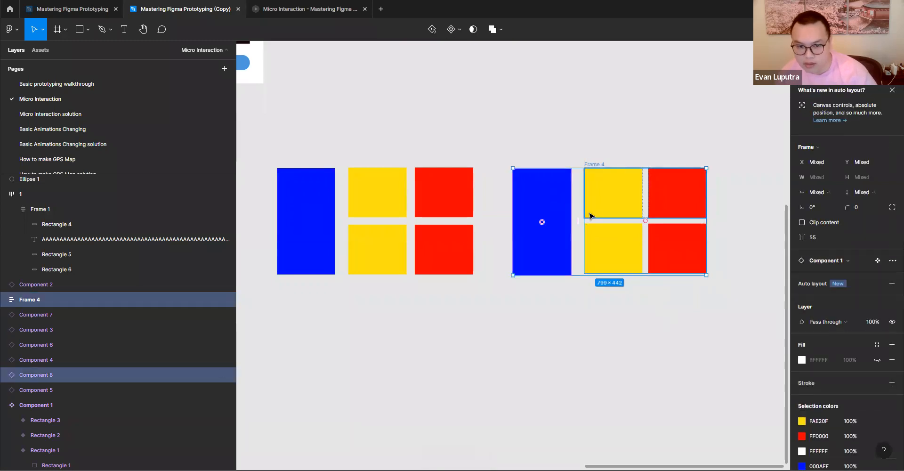
{"action": "key", "text": "shift+a"}
{"action": "left_click", "coordinate": [823, 280]}
{"action": "type", "text": "244"}
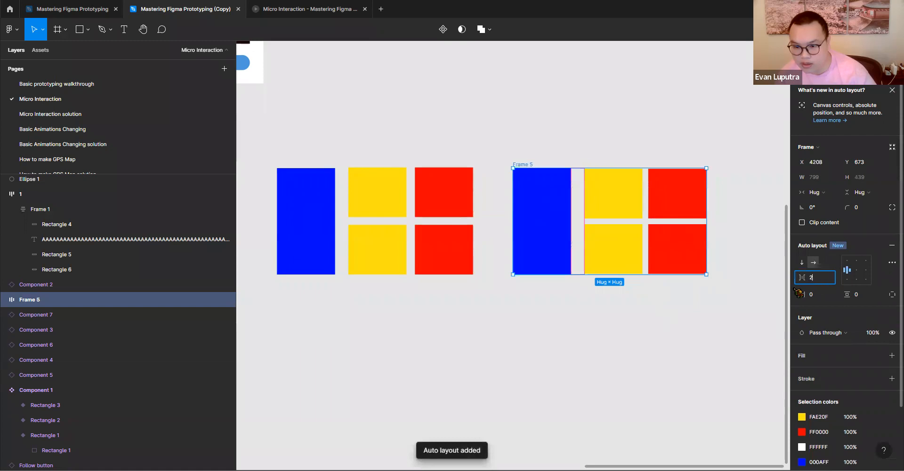
{"action": "left_click", "coordinate": [586, 326]}
{"action": "left_click", "coordinate": [521, 164]}
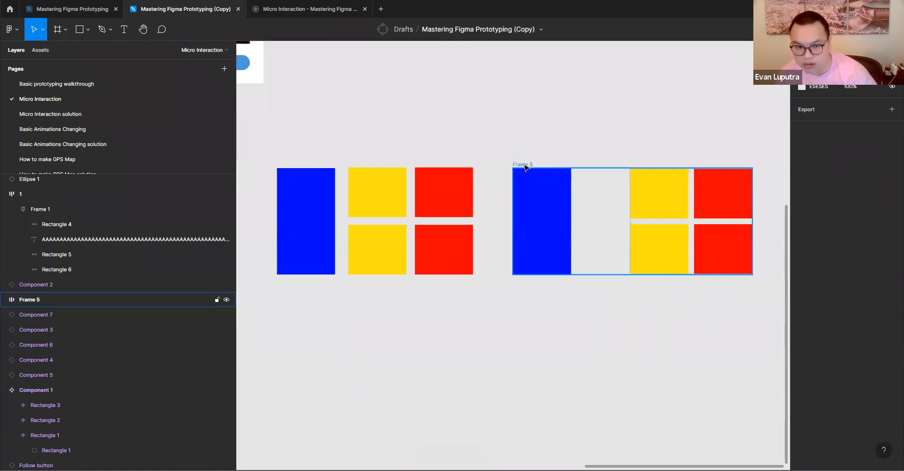
{"action": "left_click", "coordinate": [824, 278]}
{"action": "type", "text": "24"}
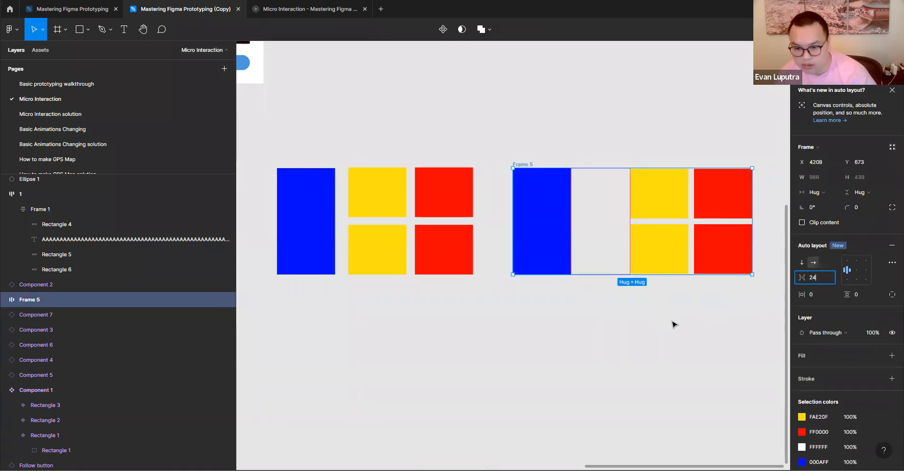
{"action": "left_click", "coordinate": [675, 324]}
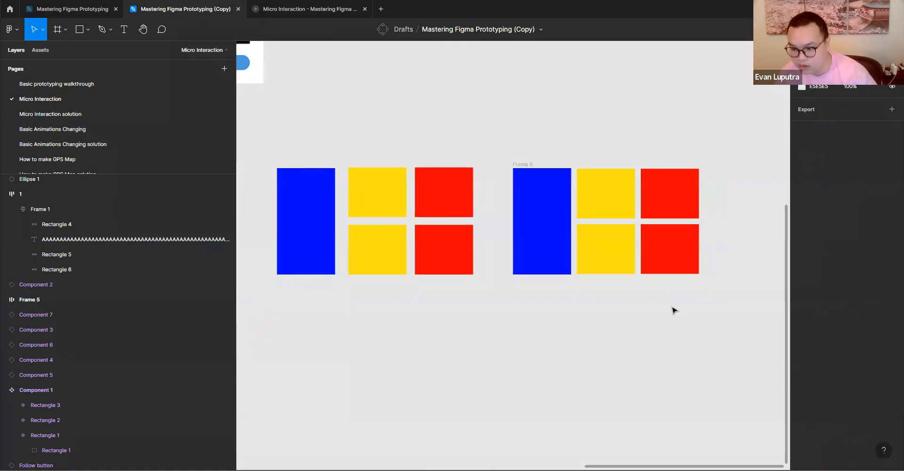
- Examine the nested row frames and the blue instance inside the copied arrangement, and compare them with the photo grid in Section 2
{"action": "double_click", "coordinate": [628, 209]}
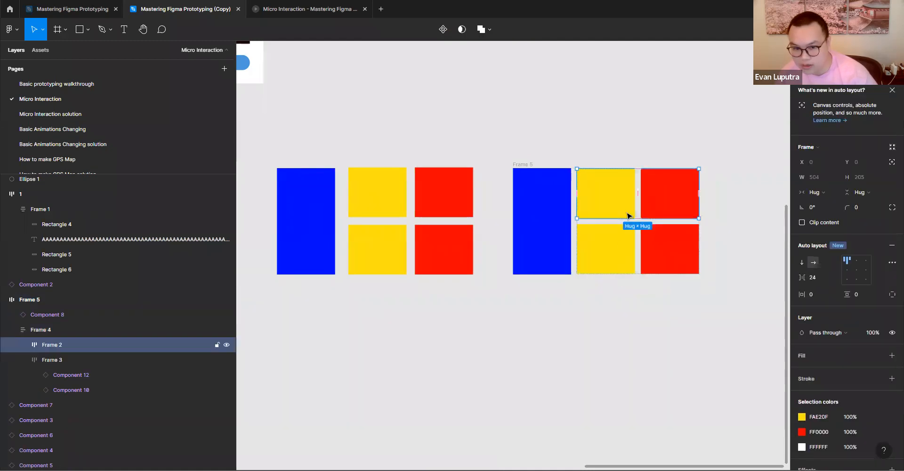
{"action": "left_click", "coordinate": [23, 344]}
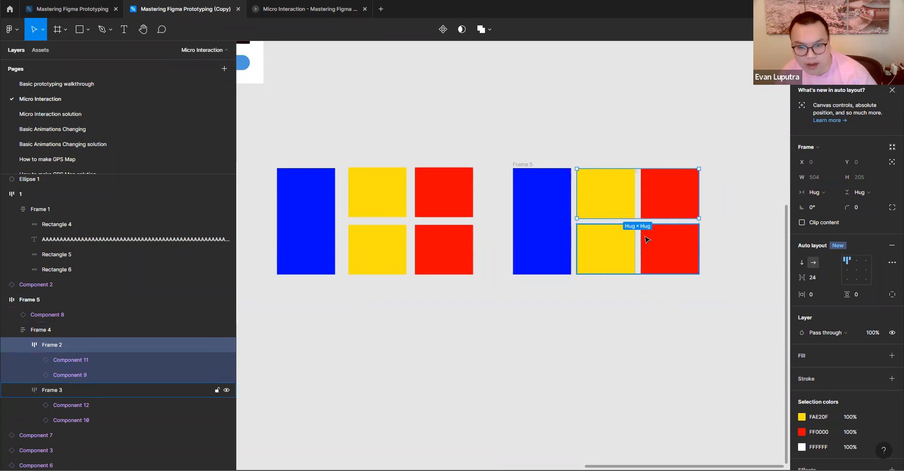
{"action": "left_click", "coordinate": [650, 296]}
{"action": "left_click", "coordinate": [648, 245]}
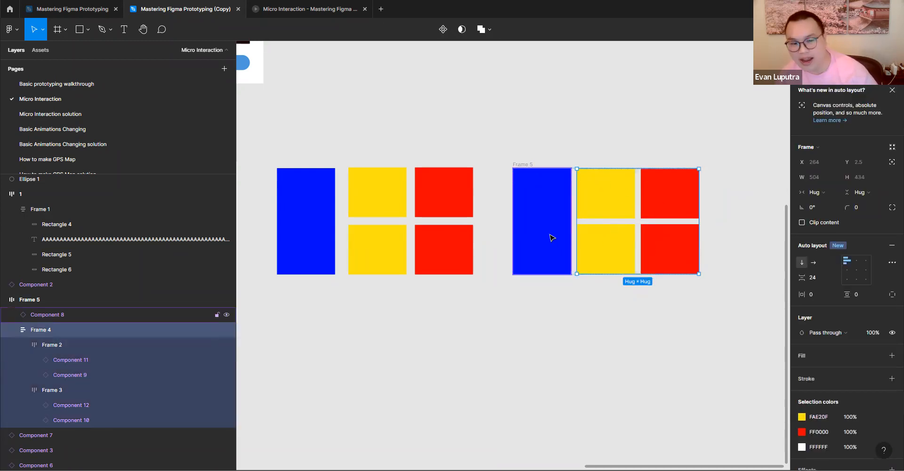
{"action": "left_click", "coordinate": [556, 226]}
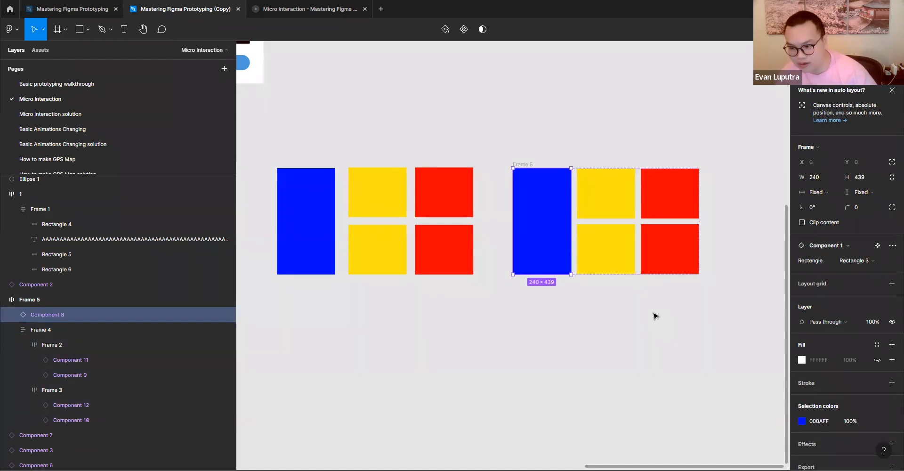
{"action": "scroll", "coordinate": [490, 288], "scroll_direction": "down", "scroll_amount": 10}
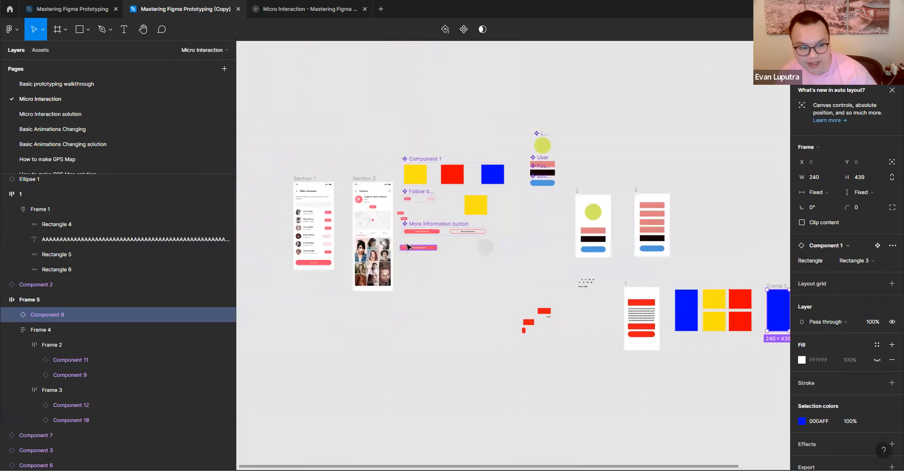
{"action": "scroll", "coordinate": [478, 295], "scroll_direction": "up", "scroll_amount": 10}
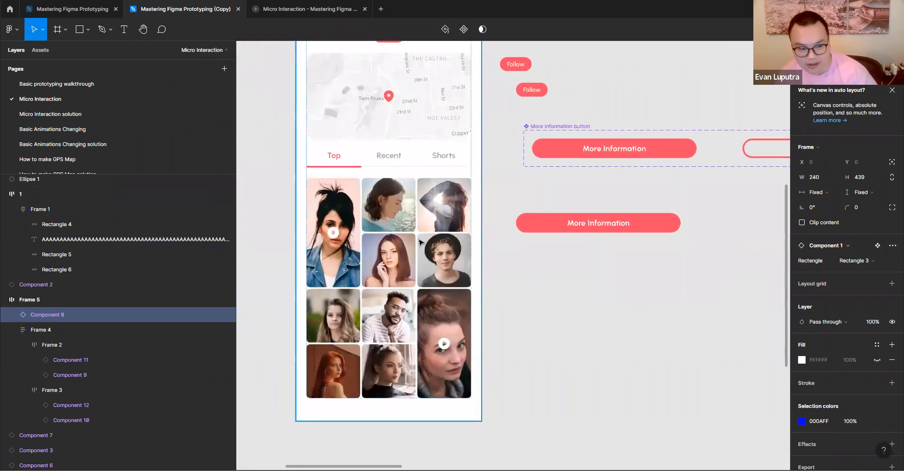
{"action": "scroll", "coordinate": [469, 260], "scroll_direction": "down", "scroll_amount": 10}
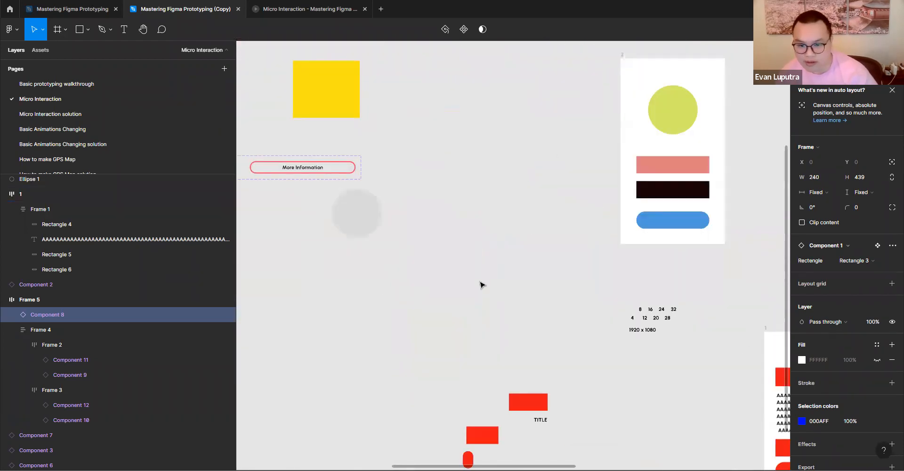
{"action": "scroll", "coordinate": [612, 273], "scroll_direction": "right", "scroll_amount": 5}
{"action": "scroll", "coordinate": [696, 293], "scroll_direction": "up", "scroll_amount": 5}
{"action": "scroll", "coordinate": [507, 248], "scroll_direction": "right", "scroll_amount": 4}
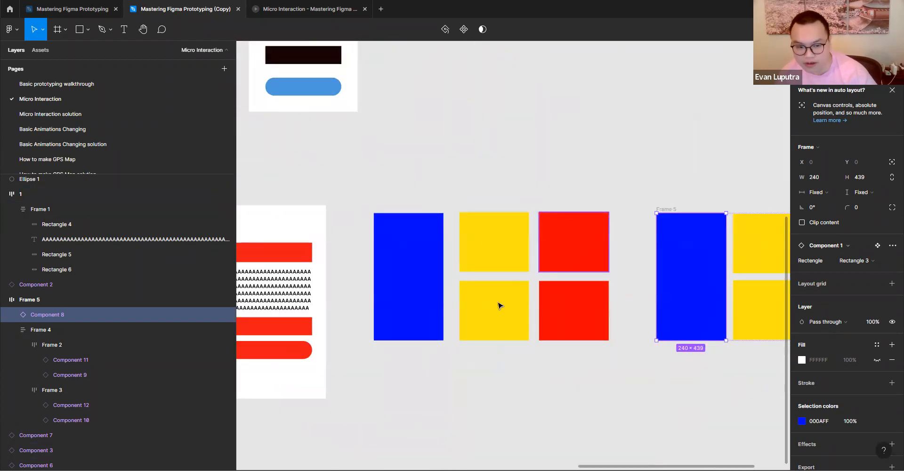
- Put the original arrangement's two red instances in one vertical auto layout and its two yellow instances in another
{"action": "left_click_drag", "start_coordinate": [575, 275], "coordinate": [585, 374]}
{"action": "key", "text": "shift+a"}
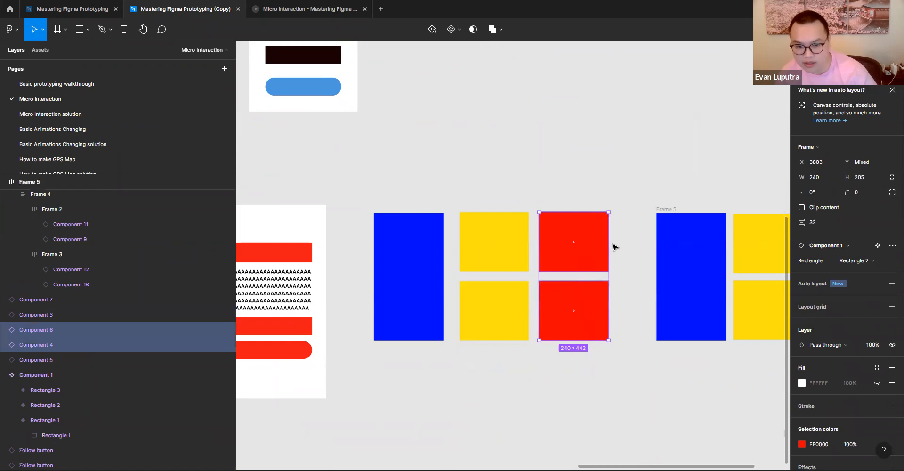
{"action": "left_click_drag", "start_coordinate": [475, 374], "coordinate": [517, 232]}
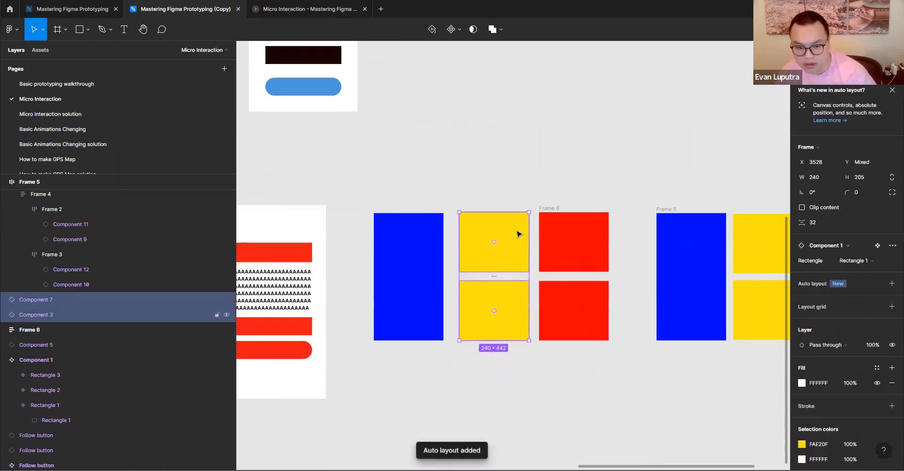
{"action": "key", "text": "shift+a"}
{"action": "left_click", "coordinate": [521, 355]}
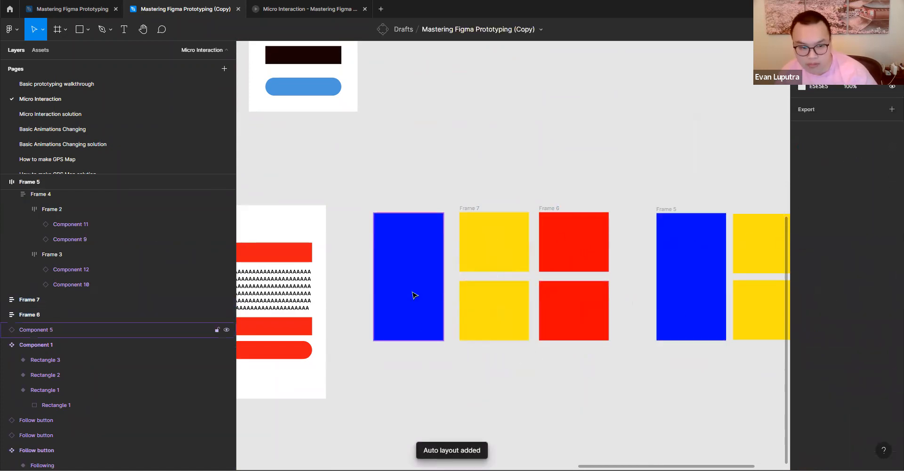
- Combine the original blue instance, the yellow column and the red column in one horizontal auto layout
{"action": "left_click", "coordinate": [414, 295]}
{"action": "left_click", "coordinate": [494, 311], "text": "shift"}
{"action": "left_click", "coordinate": [550, 202]}
{"action": "left_click", "coordinate": [549, 208]}
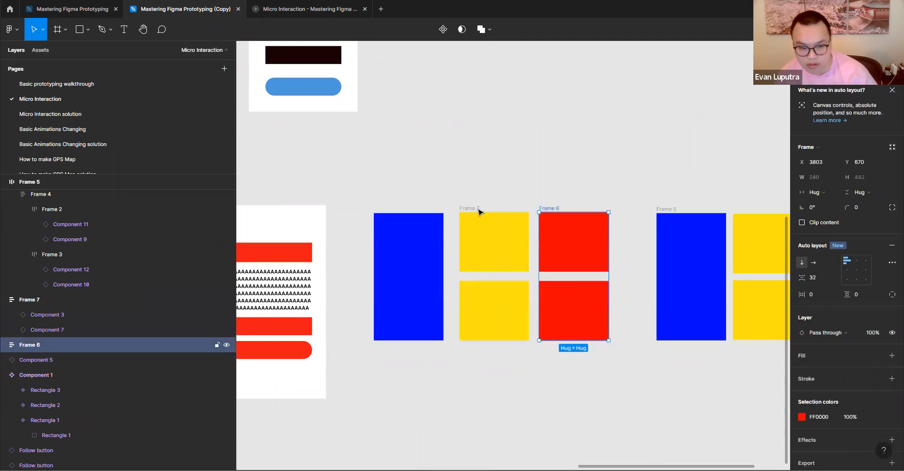
{"action": "left_click", "coordinate": [470, 208], "text": "shift"}
{"action": "left_click", "coordinate": [415, 214], "text": "shift"}
{"action": "key", "text": "shift+a"}
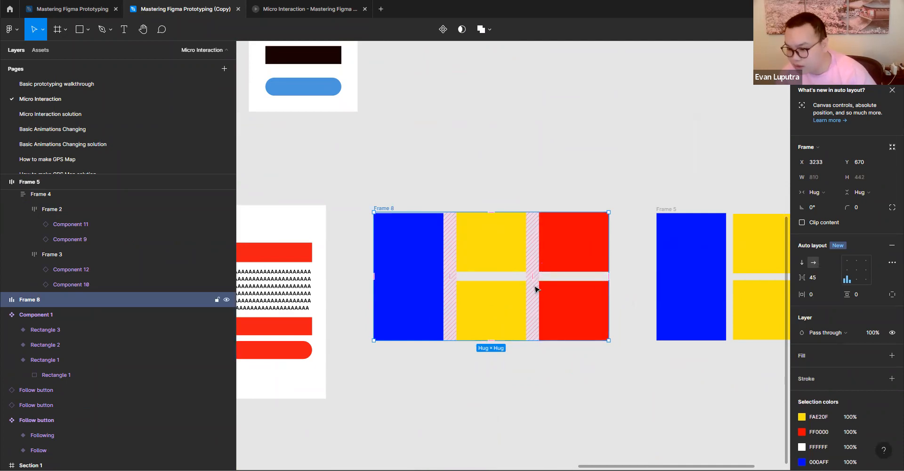
- Narrow the horizontal gap between the three columns, then widen the yellow column's vertical gap and the red column's to 311
{"action": "left_click_drag", "start_coordinate": [538, 286], "coordinate": [559, 319]}
{"action": "left_click", "coordinate": [557, 280]}
{"action": "left_click", "coordinate": [515, 341]}
{"action": "left_click", "coordinate": [487, 358]}
{"action": "mouse_move", "coordinate": [486, 358]}
{"action": "left_mouse_down"}
{"action": "mouse_move", "coordinate": [486, 332]}
{"action": "mouse_move", "coordinate": [485, 383]}
{"action": "mouse_move", "coordinate": [490, 364]}
{"action": "mouse_move", "coordinate": [490, 372]}
{"action": "left_mouse_up"}
{"action": "left_click", "coordinate": [415, 332]}
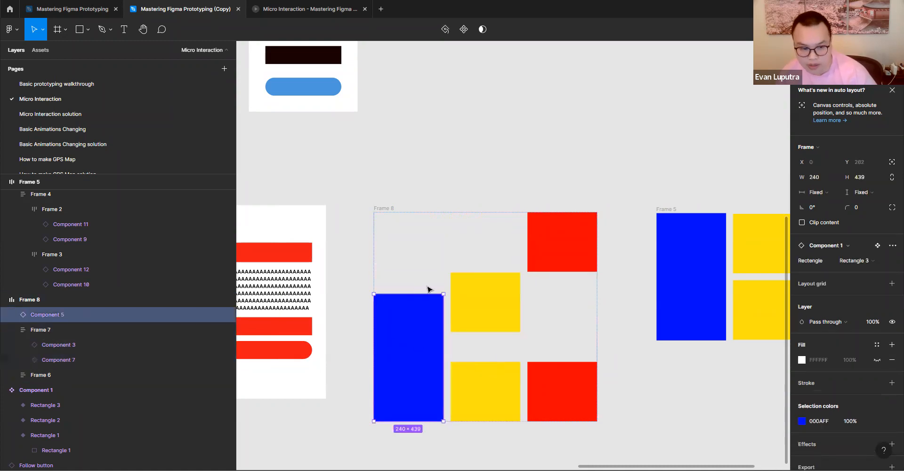
- Reduce the vertical spacing inside the red column to 229
{"action": "left_click", "coordinate": [559, 283]}
{"action": "left_click", "coordinate": [632, 309]}
{"action": "left_click", "coordinate": [570, 313]}
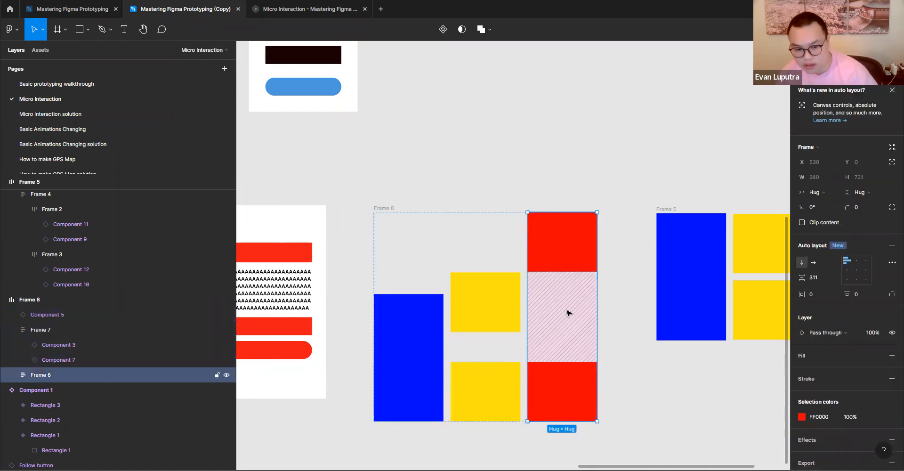
{"action": "left_click_drag", "start_coordinate": [565, 315], "coordinate": [620, 302]}
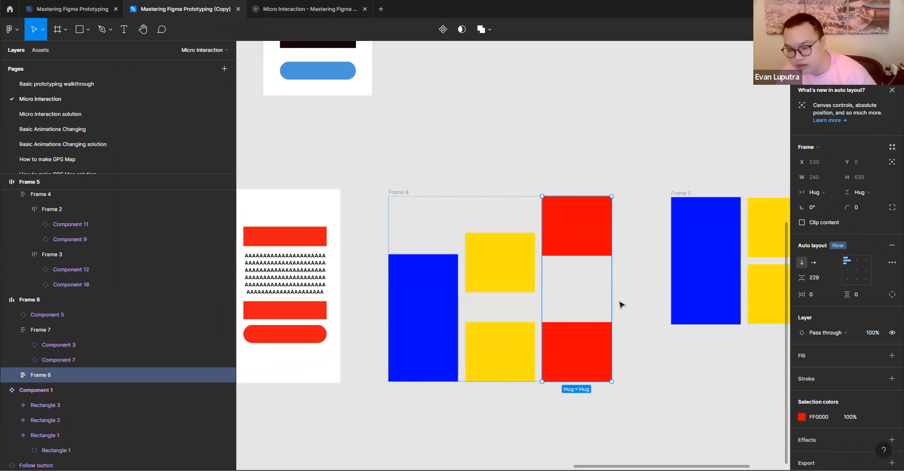
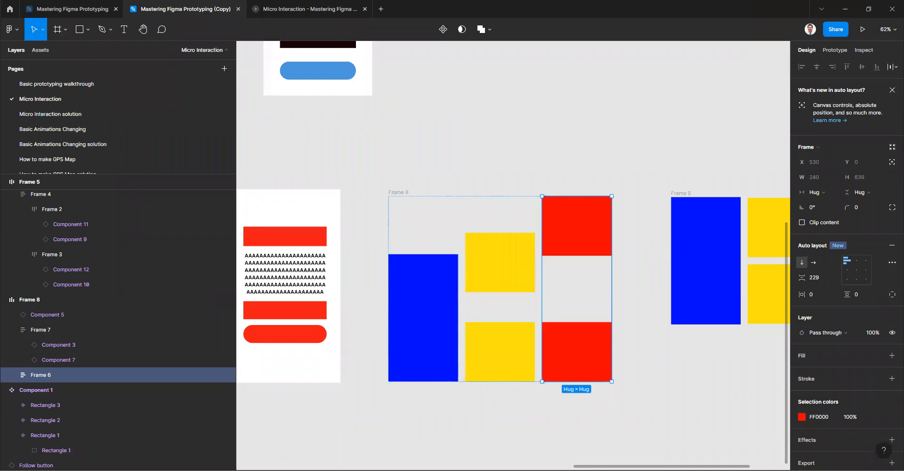
- Examine the nested auto layouts of Frame 5: the blue instance, its two horizontal yellow-red rows and the vertical frame holding them
{"action": "scroll", "coordinate": [584, 301], "scroll_direction": "right", "scroll_amount": 5}
{"action": "left_click", "coordinate": [619, 238]}
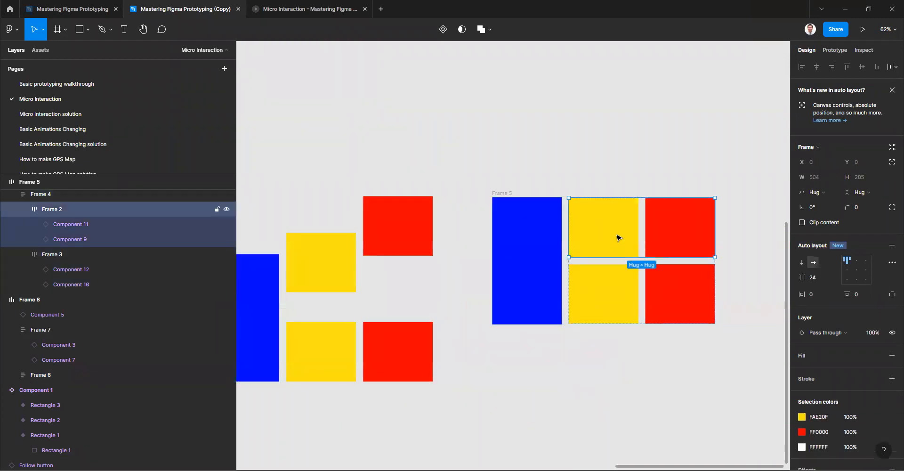
{"action": "left_click", "coordinate": [640, 308]}
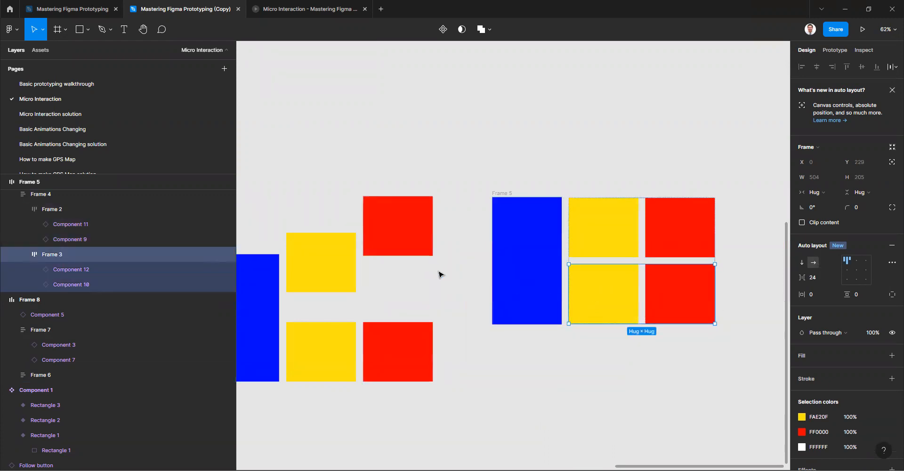
{"action": "left_click", "coordinate": [650, 249]}
{"action": "left_click", "coordinate": [642, 279]}
{"action": "left_click", "coordinate": [660, 247]}
{"action": "left_click", "coordinate": [692, 275]}
{"action": "left_click", "coordinate": [683, 255]}
{"action": "left_click", "coordinate": [539, 257]}
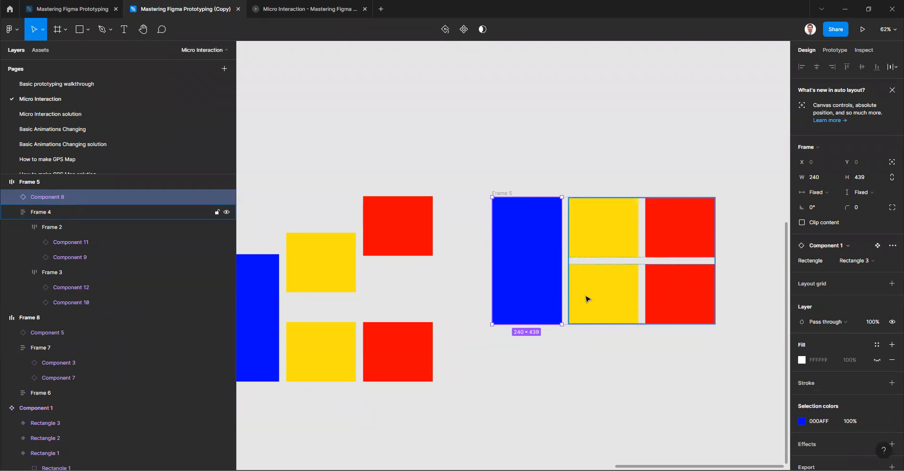
{"action": "left_click", "coordinate": [656, 276]}
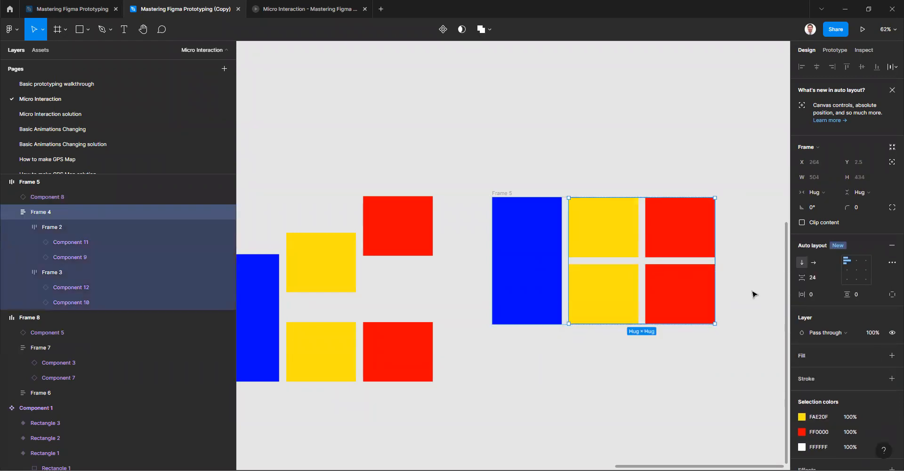
- Set the invitation permission to can edit in the file's sharing settings and close them without sending an invitation
{"action": "left_click", "coordinate": [671, 90]}
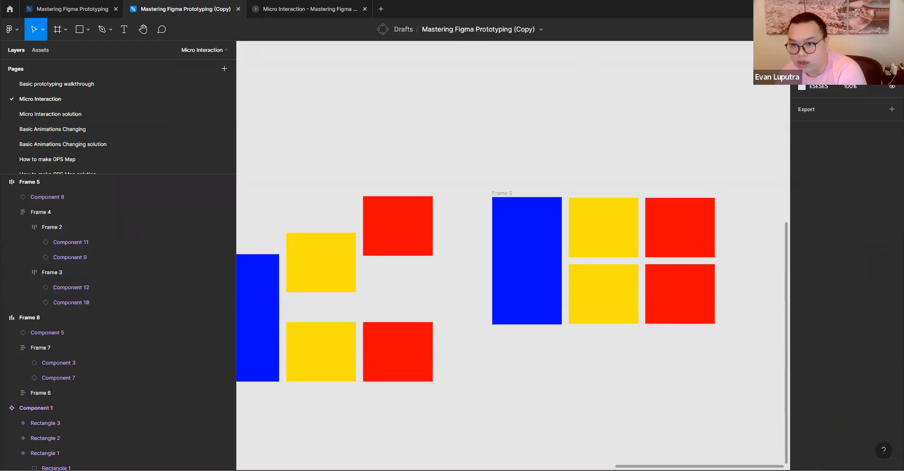
{"action": "left_click", "coordinate": [836, 30]}
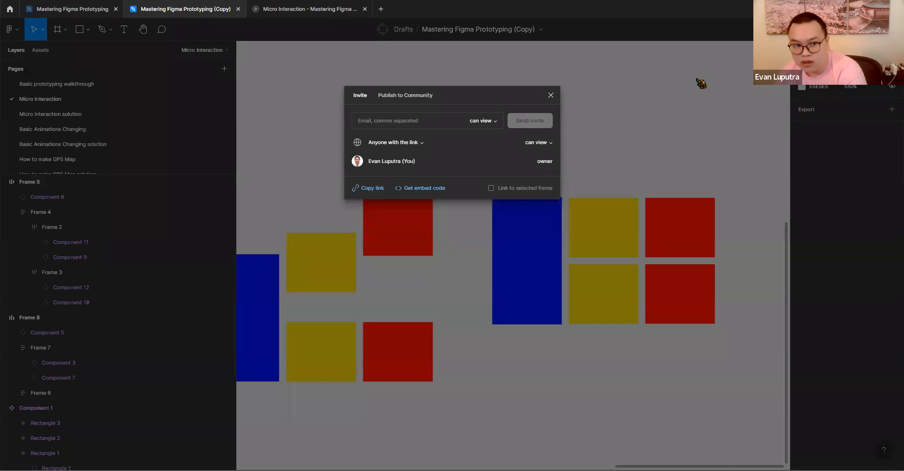
{"action": "left_click", "coordinate": [494, 121]}
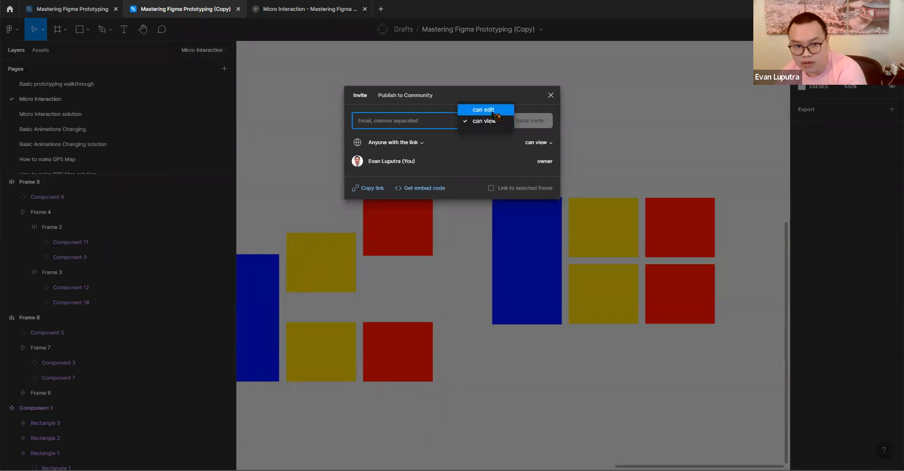
{"action": "left_click", "coordinate": [486, 108]}
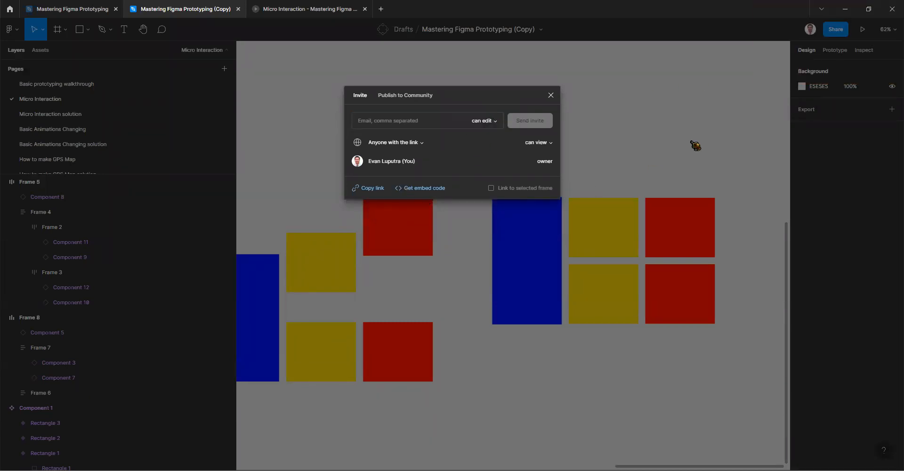
{"action": "left_click", "coordinate": [702, 134]}
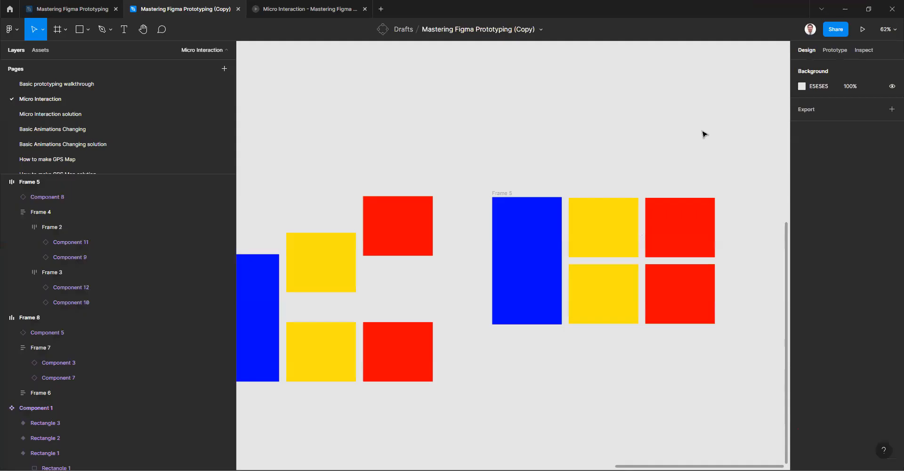
- Examine the upper yellow-red row of Frame 5 and the vertical auto layout that contains both rows
{"action": "double_click", "coordinate": [601, 255]}
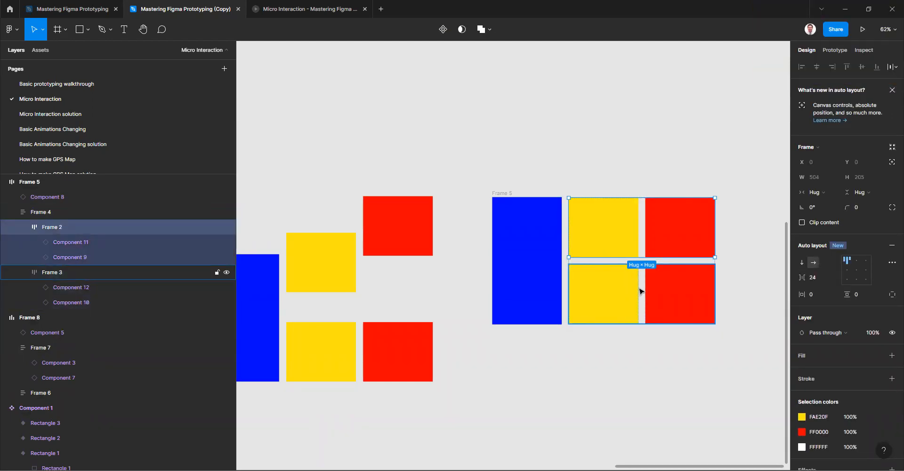
{"action": "left_click", "coordinate": [722, 238]}
{"action": "left_click", "coordinate": [597, 255]}
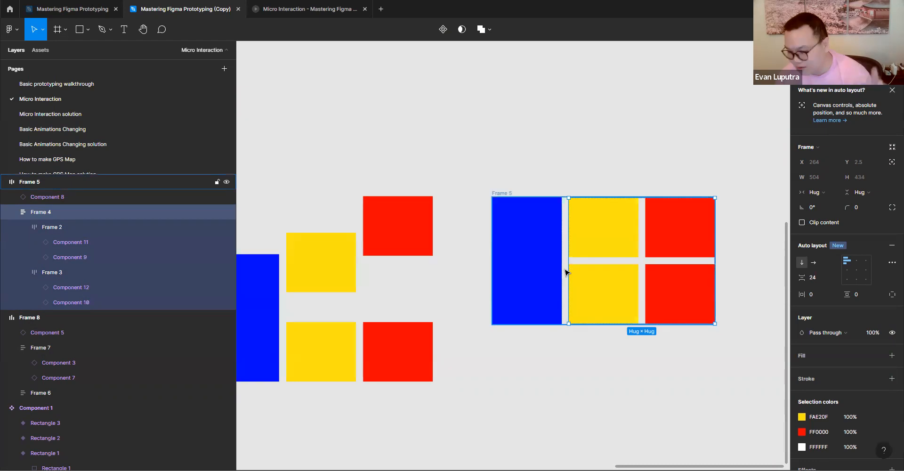
{"action": "left_click", "coordinate": [593, 349]}
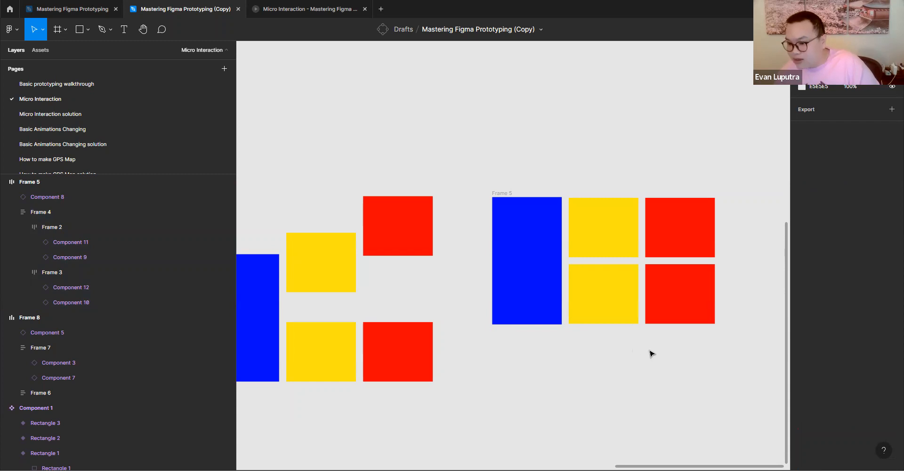
- Duplicate the block of A's from frame 1 into Frame 5's vertical auto layout, between the two yellow-red rows
{"action": "left_click_drag", "start_coordinate": [622, 355], "coordinate": [680, 338]}
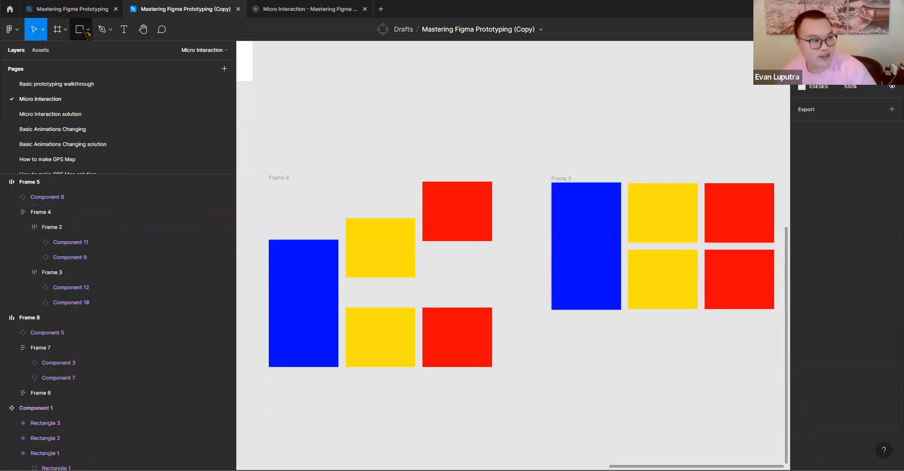
{"action": "left_click_drag", "start_coordinate": [541, 328], "coordinate": [408, 269]}
{"action": "scroll", "coordinate": [485, 305], "scroll_direction": "down", "scroll_amount": 4}
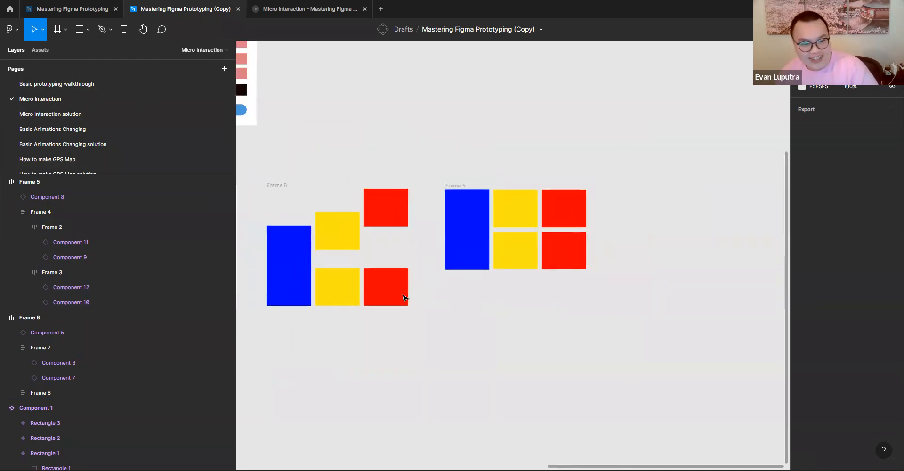
{"action": "scroll", "coordinate": [404, 297], "scroll_direction": "left", "scroll_amount": 5}
{"action": "scroll", "coordinate": [490, 283], "scroll_direction": "down", "scroll_amount": 3}
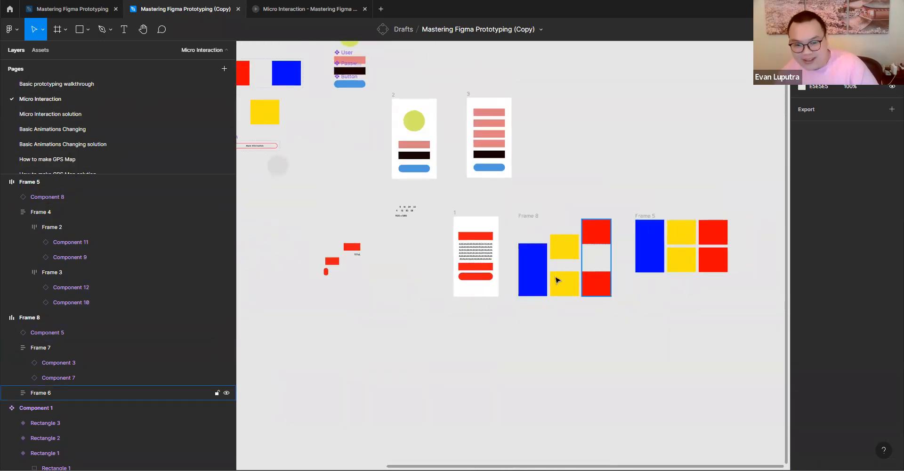
{"action": "scroll", "coordinate": [654, 287], "scroll_direction": "right", "scroll_amount": 2}
{"action": "left_click", "coordinate": [617, 226]}
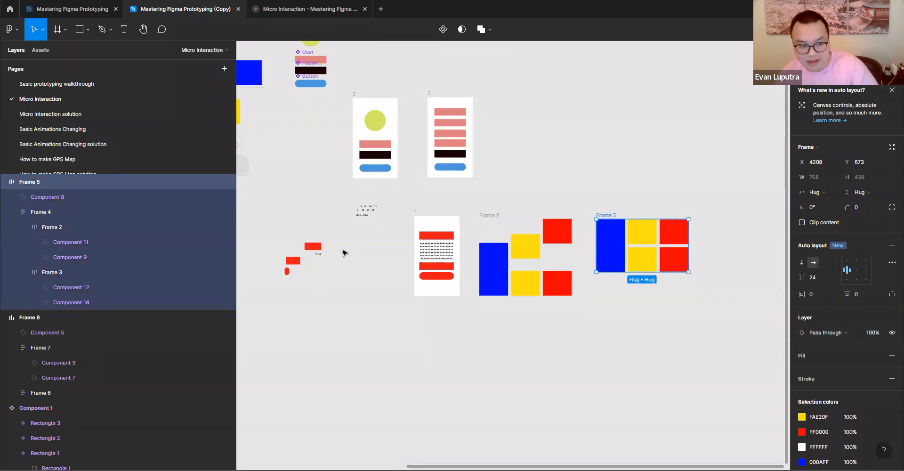
{"action": "scroll", "coordinate": [344, 253], "scroll_direction": "up", "scroll_amount": 3}
{"action": "scroll", "coordinate": [569, 209], "scroll_direction": "right", "scroll_amount": 2}
{"action": "double_click", "coordinate": [478, 256]}
{"action": "left_click_drag", "start_coordinate": [467, 256], "coordinate": [748, 264]}
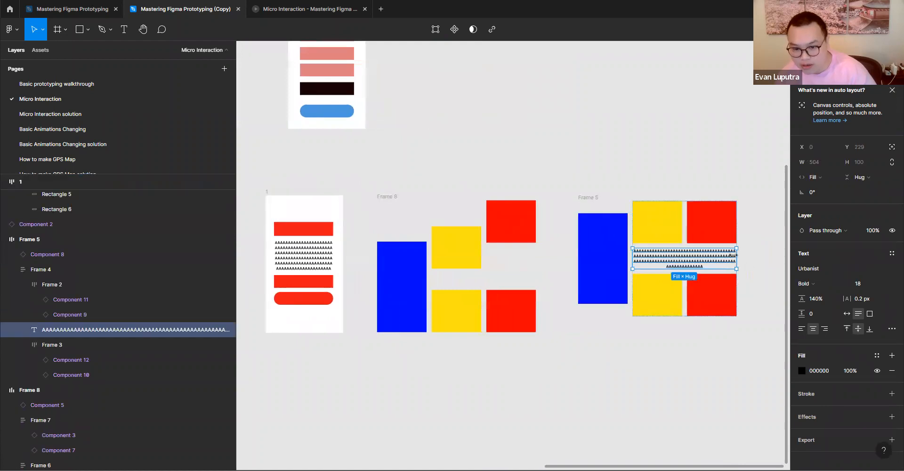
- Move the text block out between the blue instance and the grid, and into the upper row between its yellow and red instances
{"action": "scroll", "coordinate": [692, 263], "scroll_direction": "up", "scroll_amount": 5}
{"action": "left_click_drag", "start_coordinate": [691, 264], "coordinate": [357, 291]}
{"action": "left_click_drag", "start_coordinate": [442, 292], "coordinate": [306, 243]}
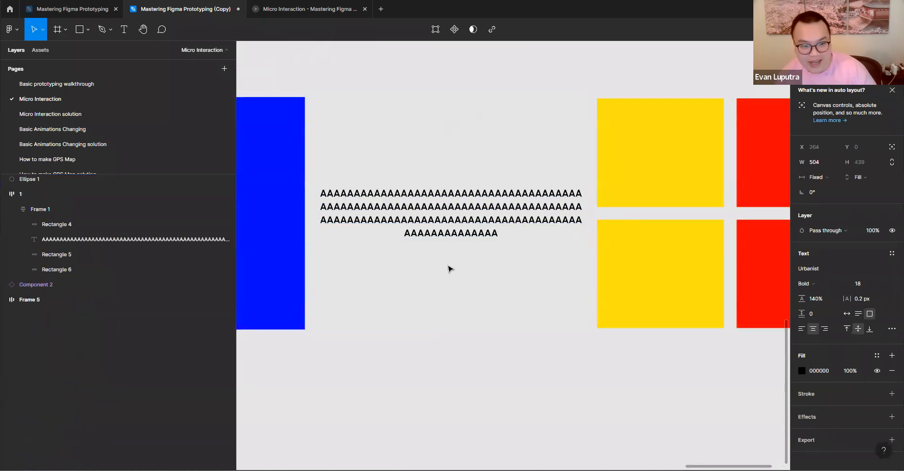
{"action": "scroll", "coordinate": [448, 269], "scroll_direction": "down", "scroll_amount": 3}
{"action": "left_click_drag", "start_coordinate": [462, 230], "coordinate": [464, 292]}
{"action": "left_click_drag", "start_coordinate": [545, 294], "coordinate": [596, 270]}
{"action": "left_click_drag", "start_coordinate": [668, 210], "coordinate": [545, 190]}
- Set the text block's width to Fill container and its height to Hug contents
{"action": "left_click", "coordinate": [820, 178]}
{"action": "left_click", "coordinate": [823, 200]}
{"action": "left_click", "coordinate": [862, 178]}
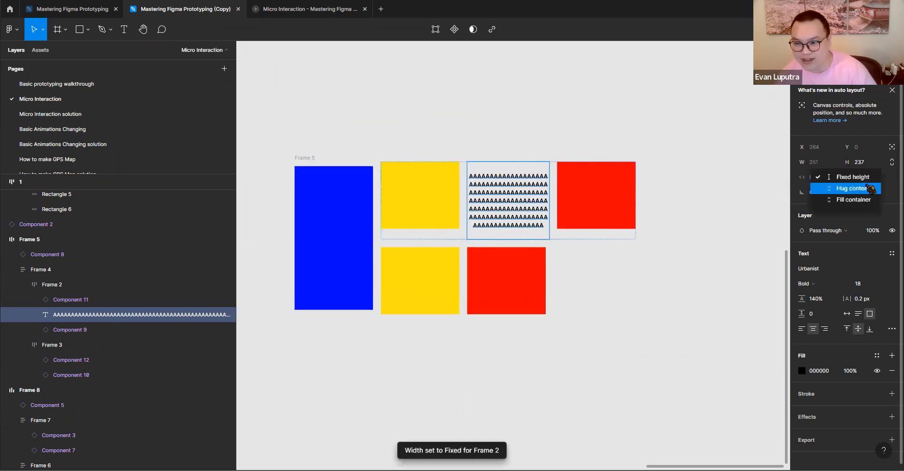
{"action": "left_click", "coordinate": [868, 188]}
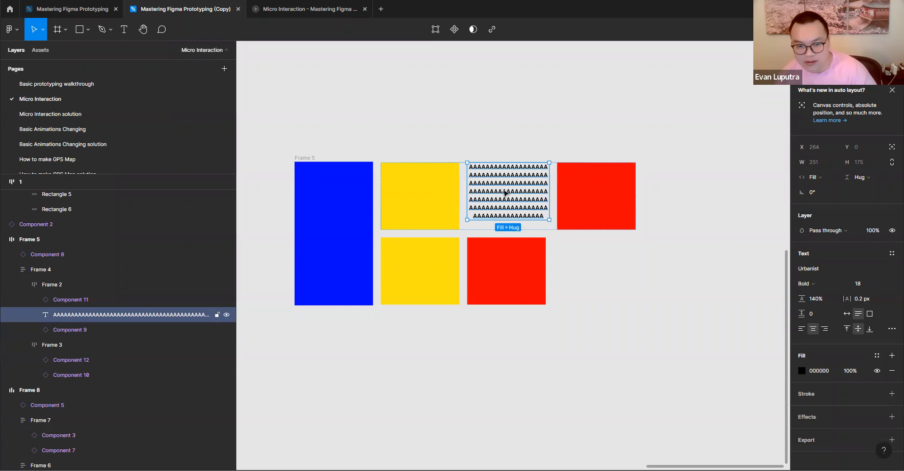
- Open the Basic Animations Changing page and examine its Linear Movement and Circular Movement exercises
{"action": "scroll", "coordinate": [504, 194], "scroll_direction": "down", "scroll_amount": 3}
{"action": "scroll", "coordinate": [506, 207], "scroll_direction": "down", "scroll_amount": 3}
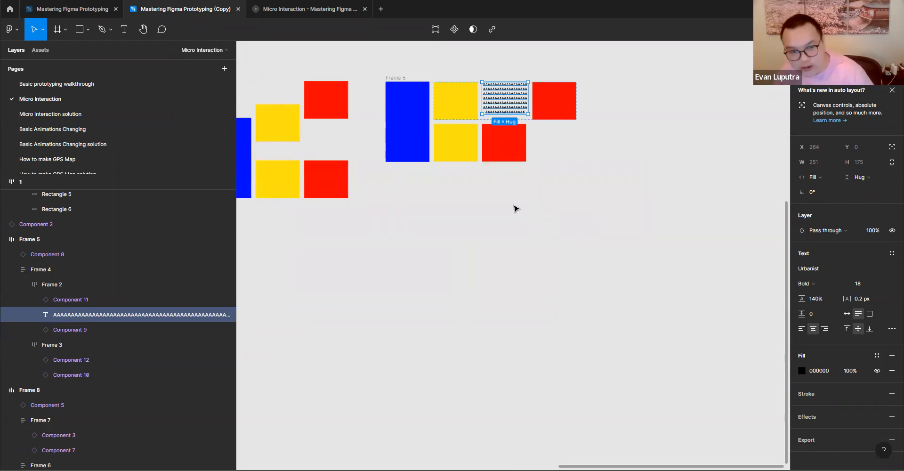
{"action": "left_click", "coordinate": [85, 114]}
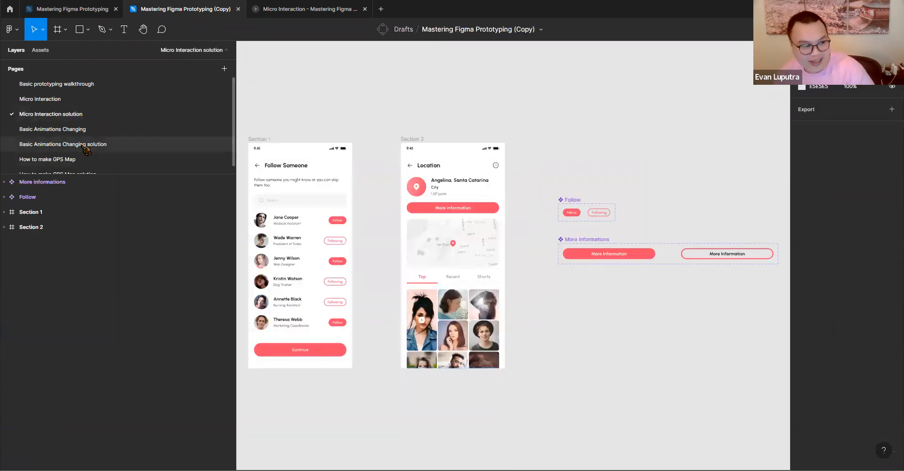
{"action": "left_click", "coordinate": [81, 129]}
{"action": "scroll", "coordinate": [464, 200], "scroll_direction": "up", "scroll_amount": 5}
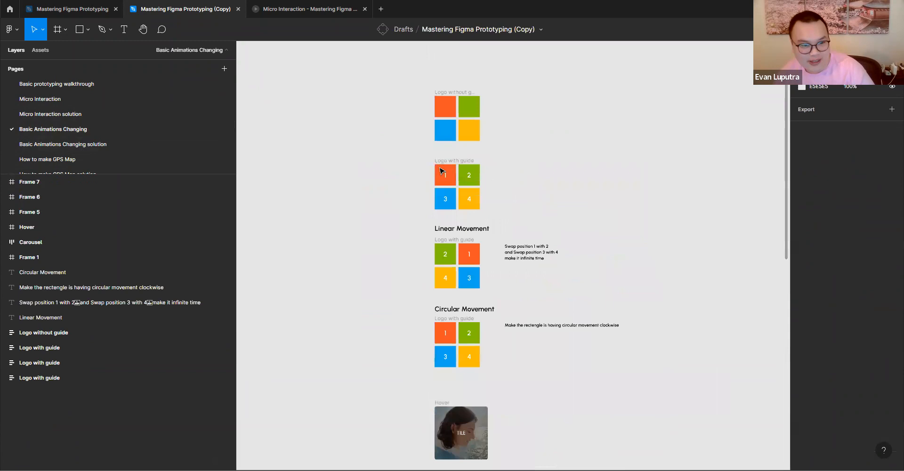
{"action": "scroll", "coordinate": [564, 193], "scroll_direction": "up", "scroll_amount": 1}
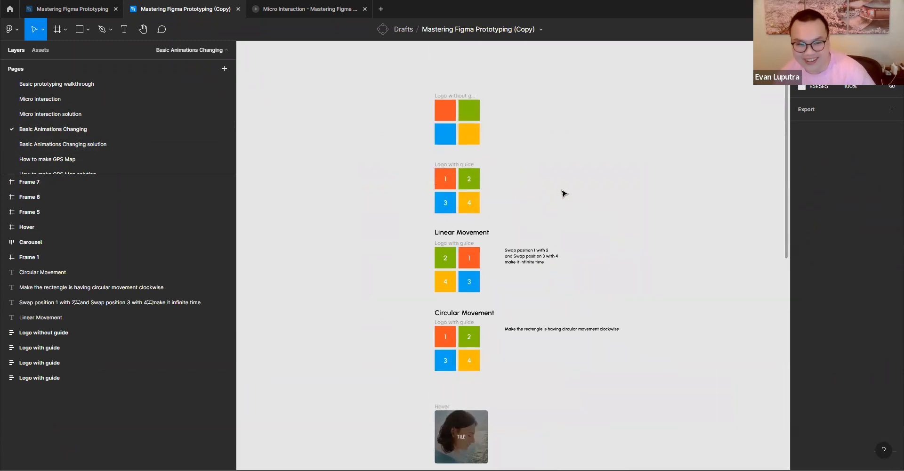
{"action": "scroll", "coordinate": [562, 183], "scroll_direction": "down", "scroll_amount": 5}
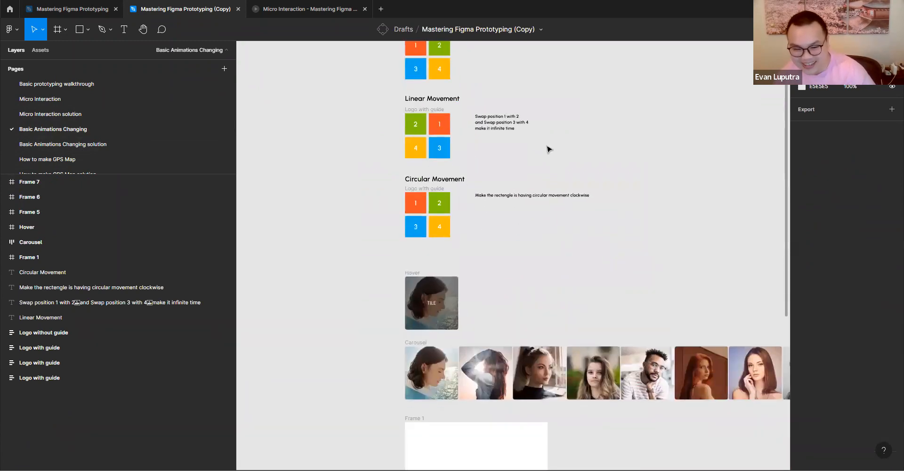
{"action": "scroll", "coordinate": [511, 228], "scroll_direction": "up", "scroll_amount": 5}
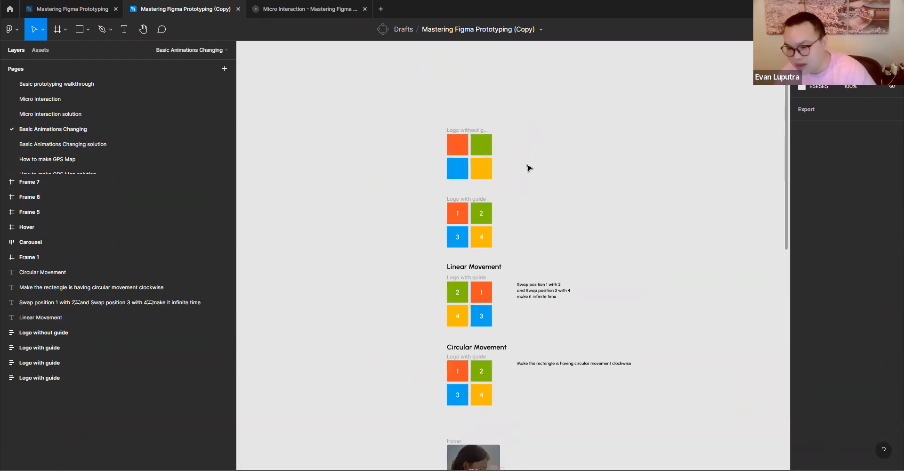
{"action": "scroll", "coordinate": [518, 156], "scroll_direction": "up", "scroll_amount": 2}
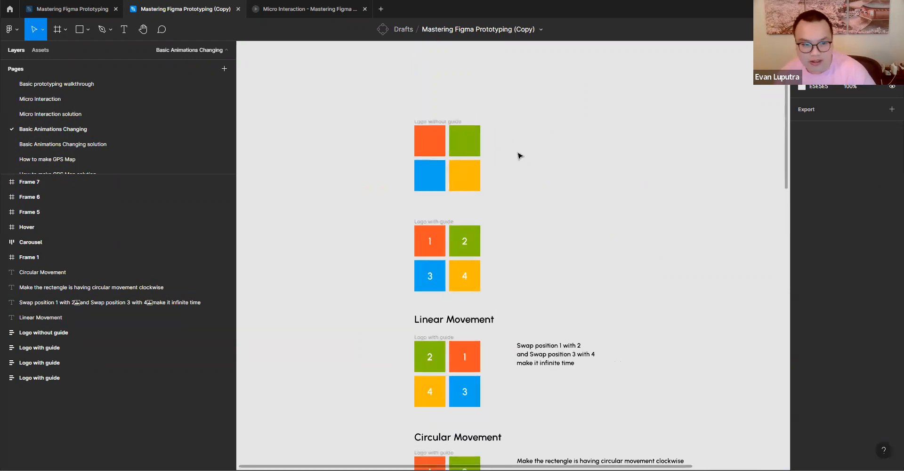
- Open the Basic Animations Changing solution page and examine the prototype connections of its animation component sets
{"action": "left_click", "coordinate": [103, 144]}
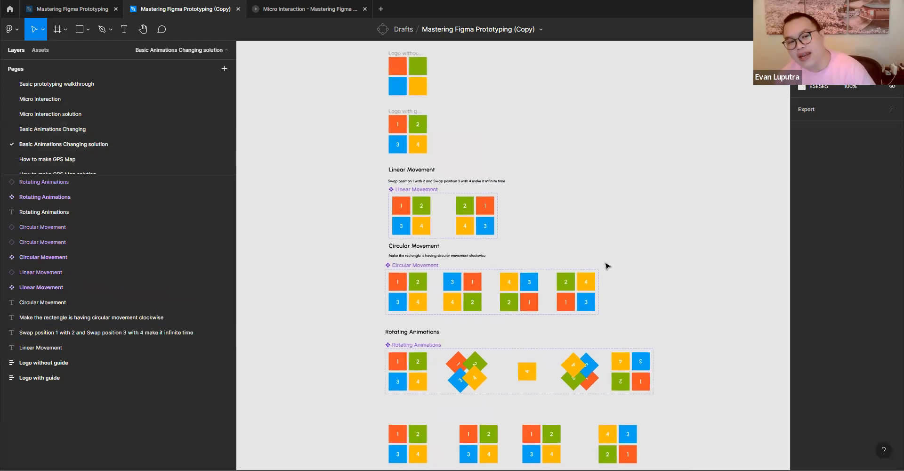
{"action": "scroll", "coordinate": [600, 259], "scroll_direction": "down", "scroll_amount": 3}
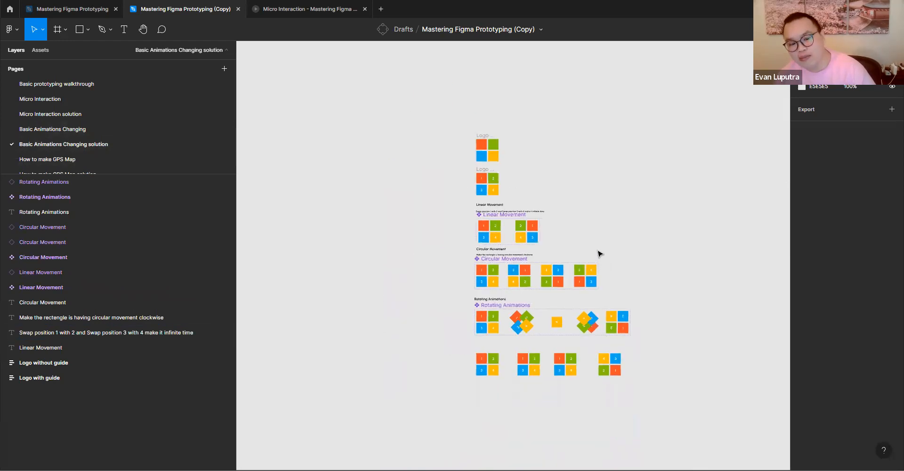
{"action": "scroll", "coordinate": [600, 255], "scroll_direction": "up", "scroll_amount": 2}
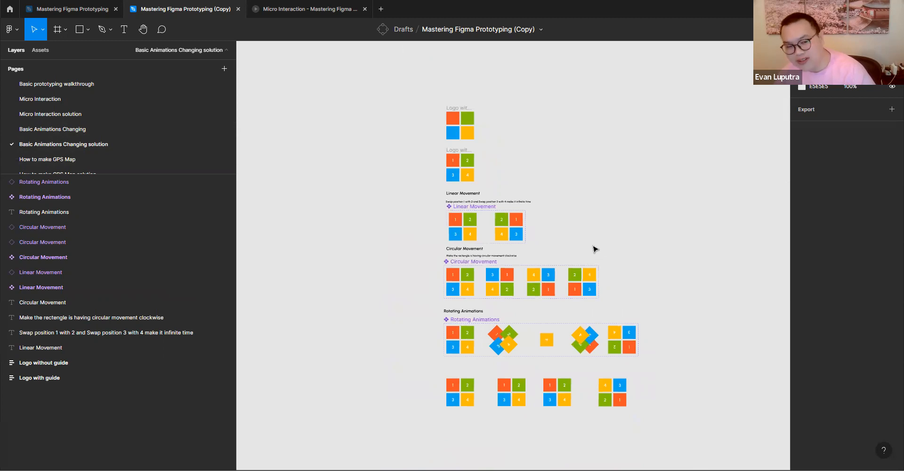
{"action": "scroll", "coordinate": [510, 217], "scroll_direction": "up", "scroll_amount": 2}
{"action": "left_click", "coordinate": [835, 50]}
{"action": "scroll", "coordinate": [580, 250], "scroll_direction": "down", "scroll_amount": 5}
{"action": "scroll", "coordinate": [580, 250], "scroll_direction": "right", "scroll_amount": 4}
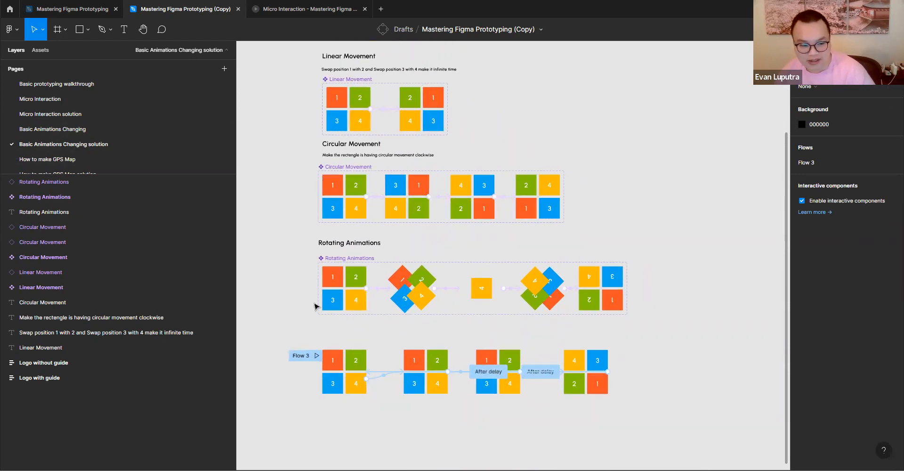
- Place an instance of the first Circular Movement variant beside the component sets and preview its flow
{"action": "left_click_drag", "start_coordinate": [339, 197], "coordinate": [580, 124]}
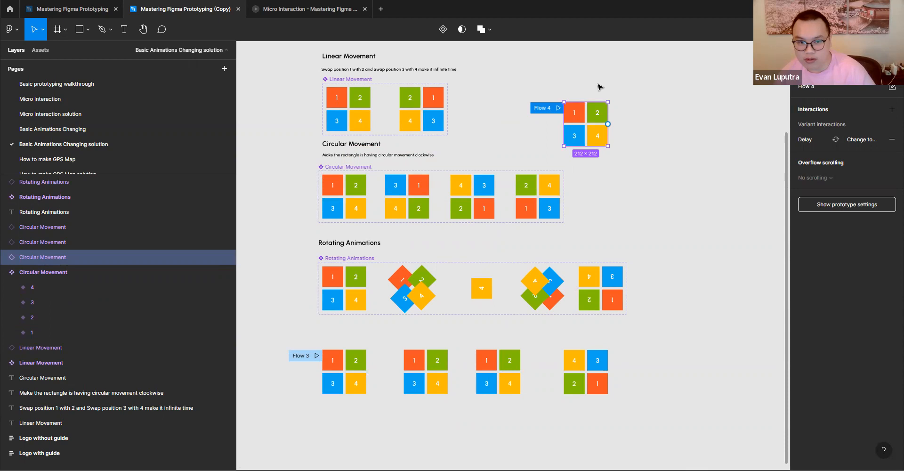
{"action": "left_click", "coordinate": [559, 108]}
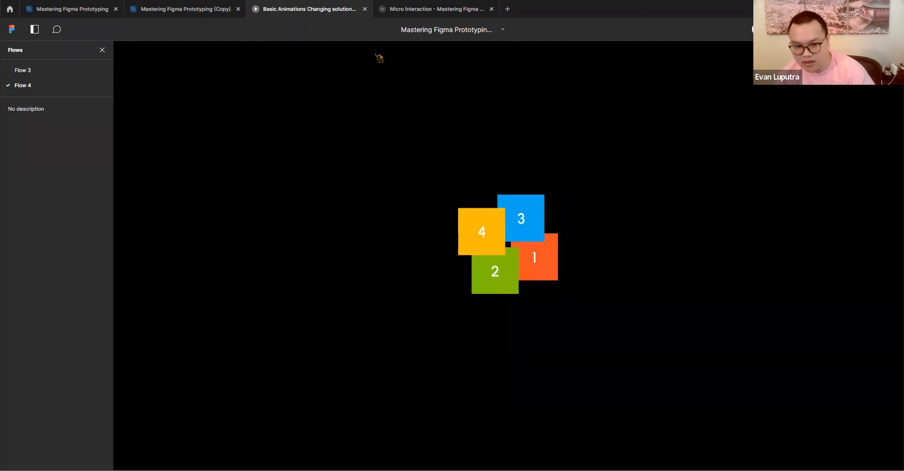
- Examine the interaction details of the connections between the Circular Movement variants
{"action": "left_click", "coordinate": [194, 16]}
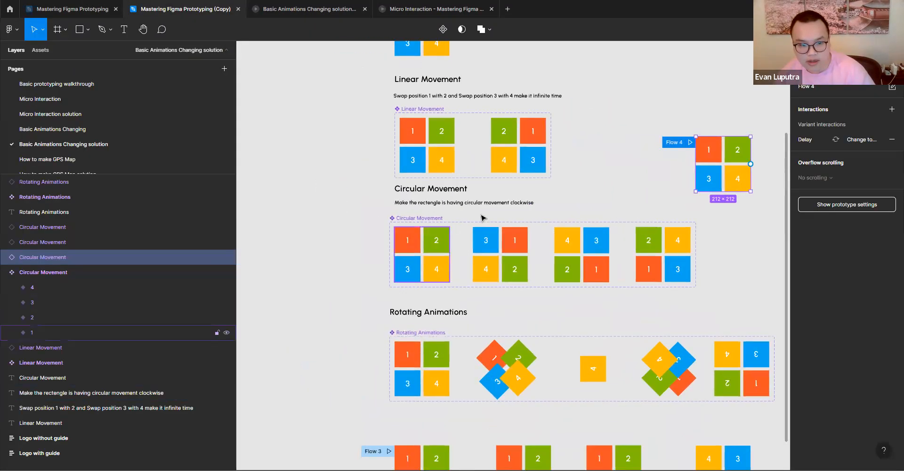
{"action": "left_click", "coordinate": [446, 263]}
{"action": "left_click_drag", "start_coordinate": [449, 254], "coordinate": [466, 257]}
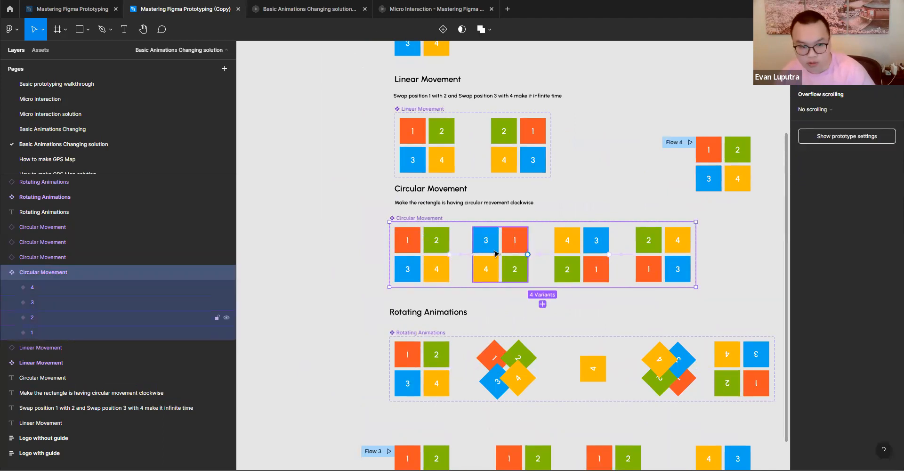
{"action": "left_click", "coordinate": [460, 255]}
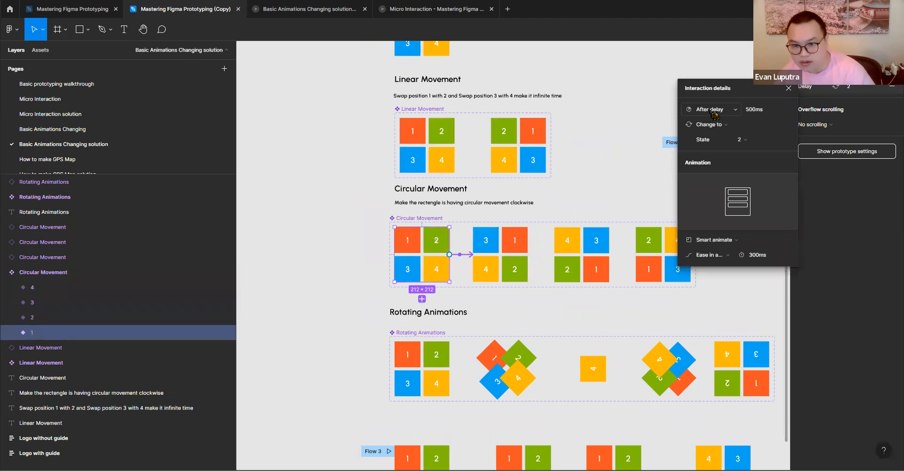
{"action": "left_click", "coordinate": [542, 258]}
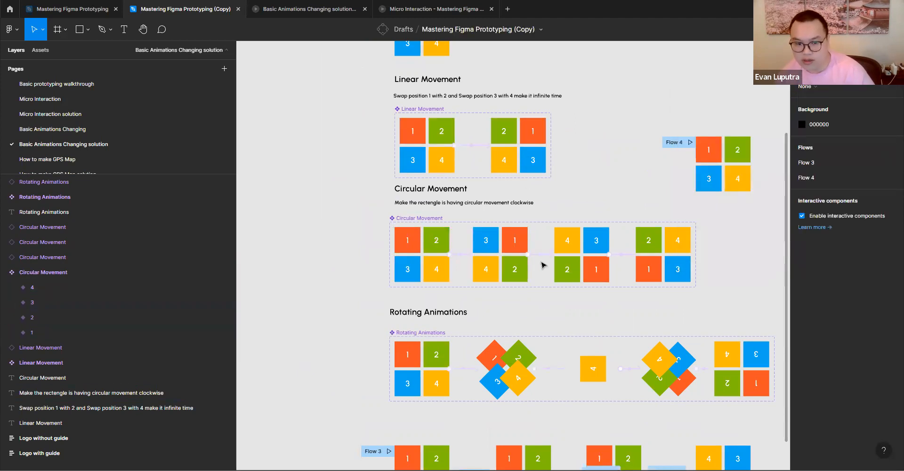
{"action": "left_click", "coordinate": [547, 255]}
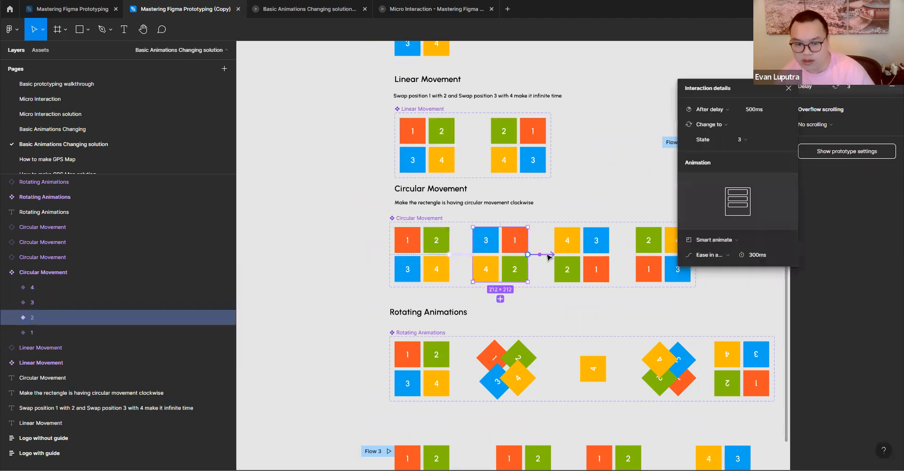
{"action": "left_click", "coordinate": [629, 256]}
{"action": "left_click", "coordinate": [622, 255]}
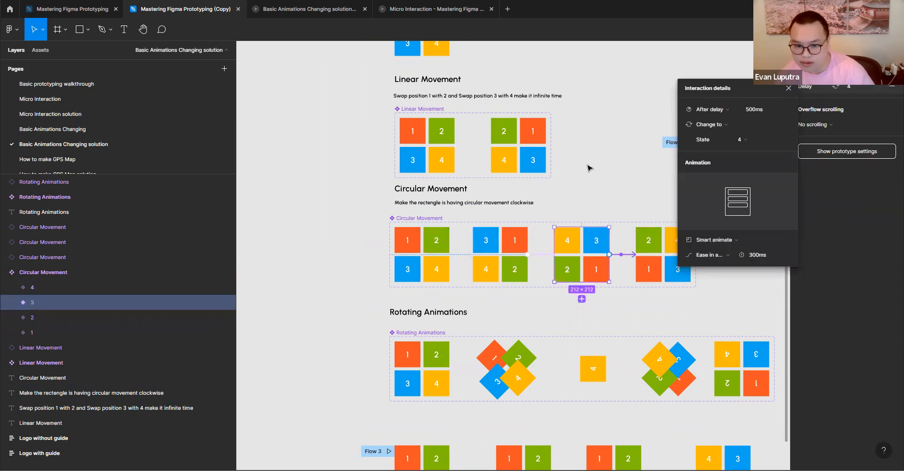
{"action": "left_click", "coordinate": [620, 178]}
{"action": "scroll", "coordinate": [565, 196], "scroll_direction": "right", "scroll_amount": 2}
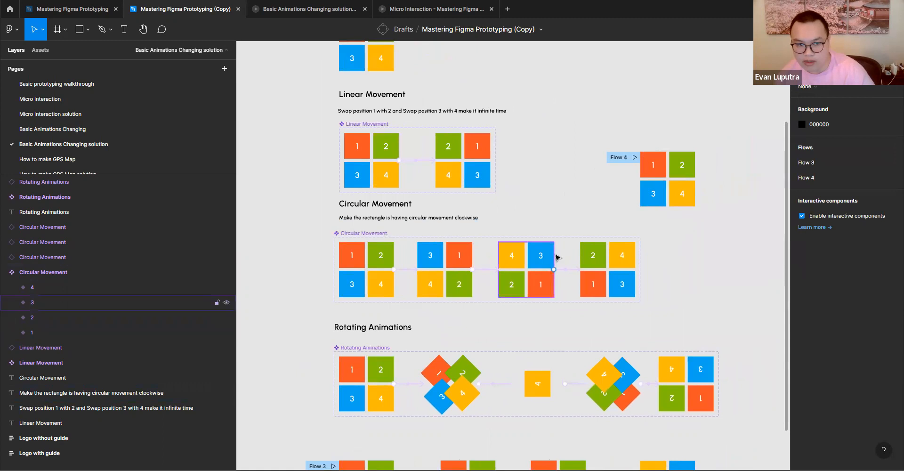
- Place an instance of the first Linear Movement variant beside its component set and preview its flow
{"action": "scroll", "coordinate": [513, 189], "scroll_direction": "up", "scroll_amount": 2}
{"action": "scroll", "coordinate": [513, 188], "scroll_direction": "right", "scroll_amount": 1}
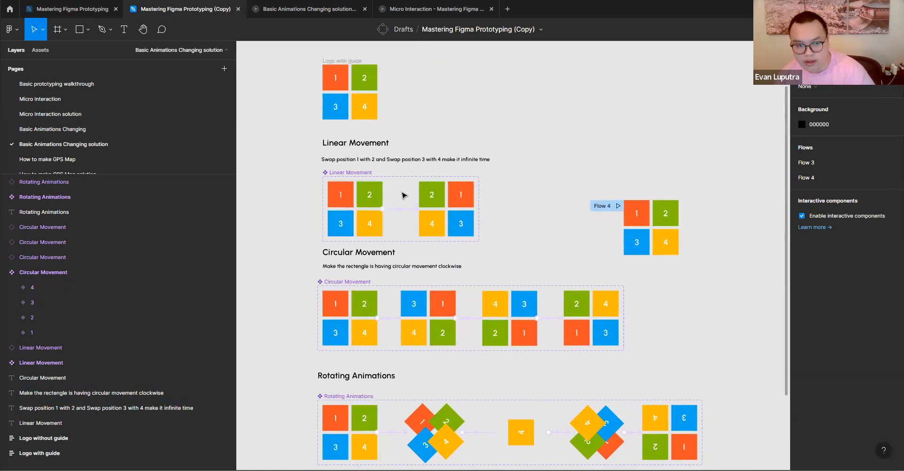
{"action": "scroll", "coordinate": [509, 197], "scroll_direction": "left", "scroll_amount": 3}
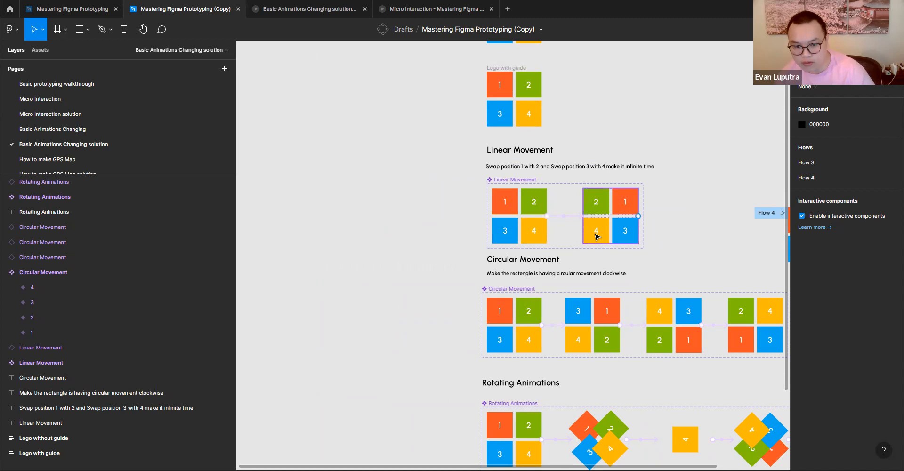
{"action": "left_click_drag", "start_coordinate": [668, 251], "coordinate": [596, 244]}
{"action": "left_click_drag", "start_coordinate": [447, 222], "coordinate": [657, 236]}
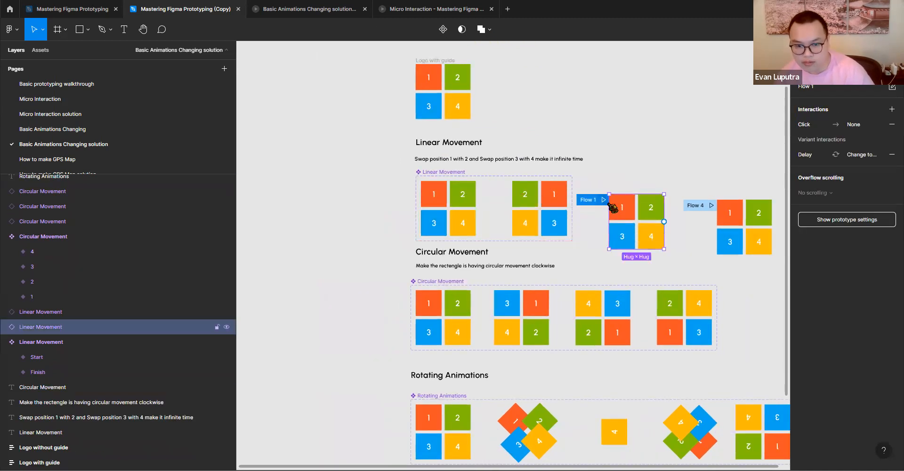
{"action": "left_click", "coordinate": [604, 200]}
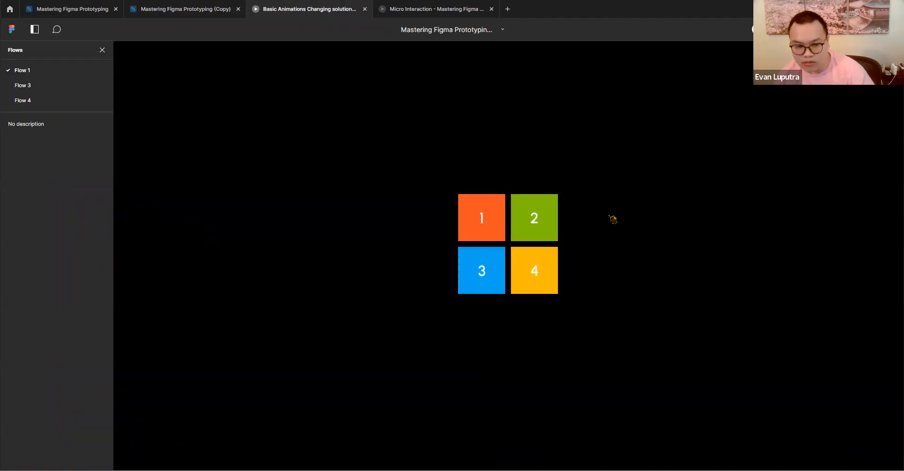
- Place an instance of the first Rotating Animations variant beside its component set, then check the open prototype preview
{"action": "scroll", "coordinate": [542, 255], "scroll_direction": "down", "scroll_amount": 8}
{"action": "scroll", "coordinate": [542, 255], "scroll_direction": "right", "scroll_amount": 3}
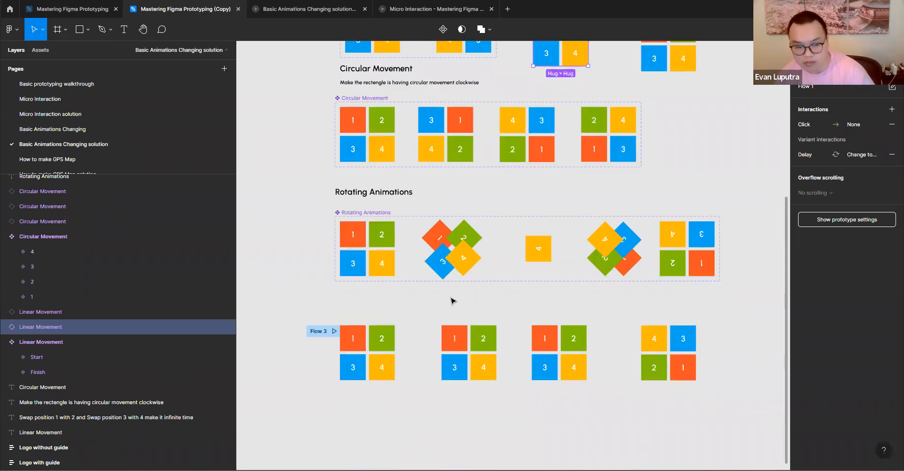
{"action": "left_click", "coordinate": [400, 303]}
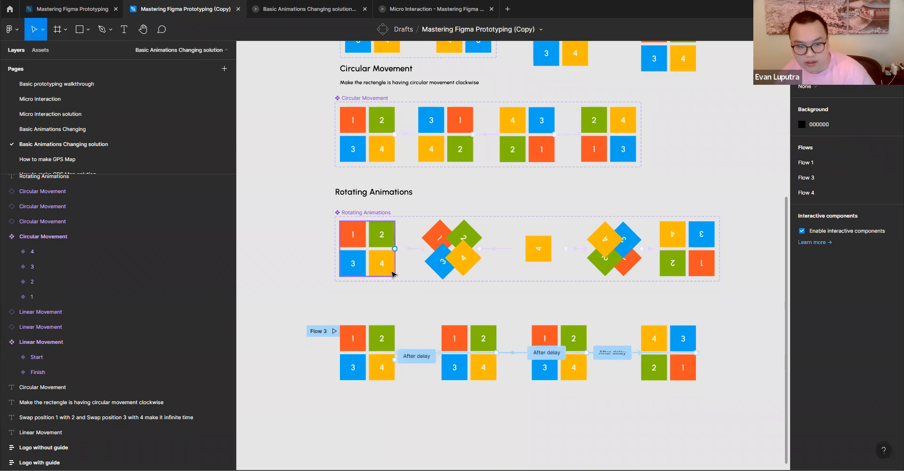
{"action": "left_click_drag", "start_coordinate": [372, 253], "coordinate": [737, 245]}
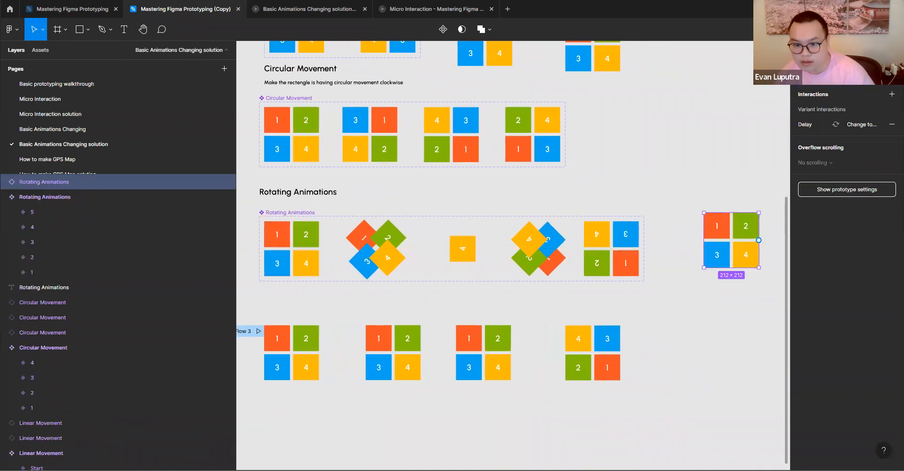
{"action": "key", "text": "ctrl+Tab"}
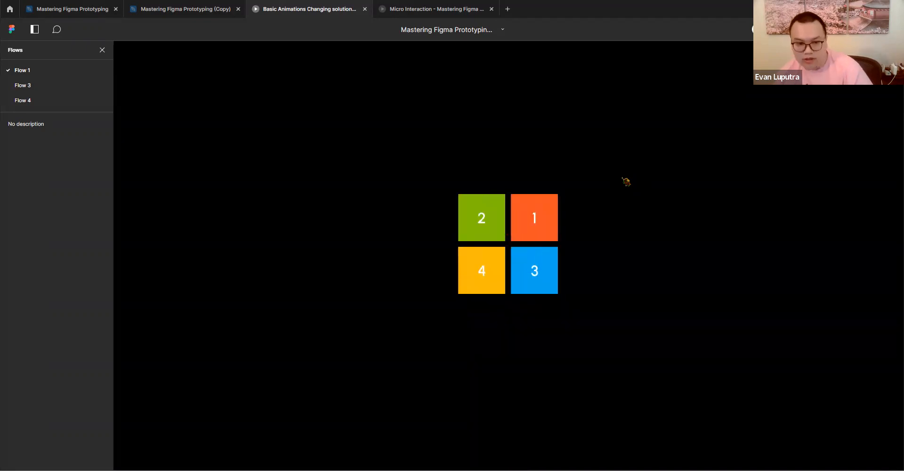
{"action": "left_click", "coordinate": [207, 9]}
- Open the Basic Animations Changing page and inspect the easing options of the interaction from Frame 5 to Frame 6
{"action": "left_click", "coordinate": [661, 311]}
{"action": "scroll", "coordinate": [475, 302], "scroll_direction": "left", "scroll_amount": 2}
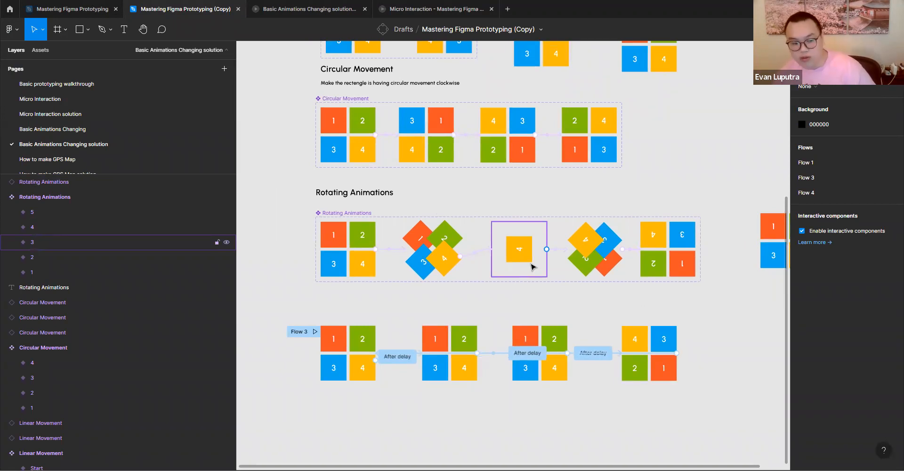
{"action": "scroll", "coordinate": [469, 310], "scroll_direction": "down", "scroll_amount": 5}
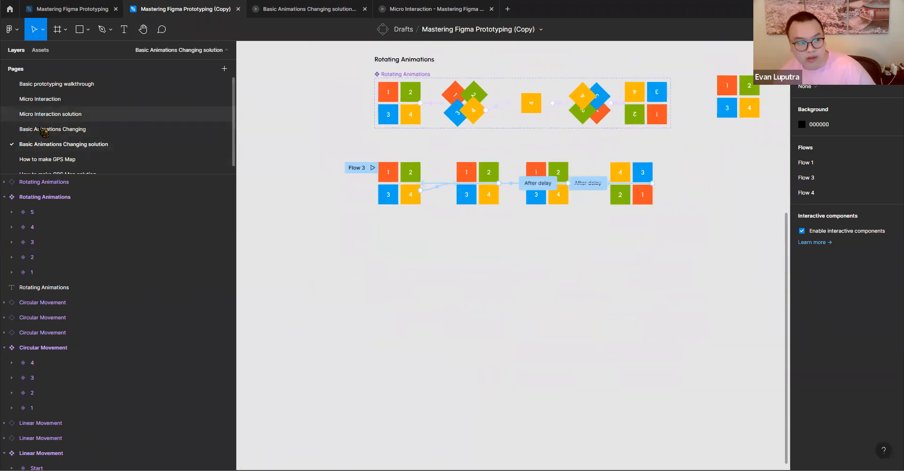
{"action": "left_click", "coordinate": [44, 130]}
{"action": "scroll", "coordinate": [487, 202], "scroll_direction": "down", "scroll_amount": 6}
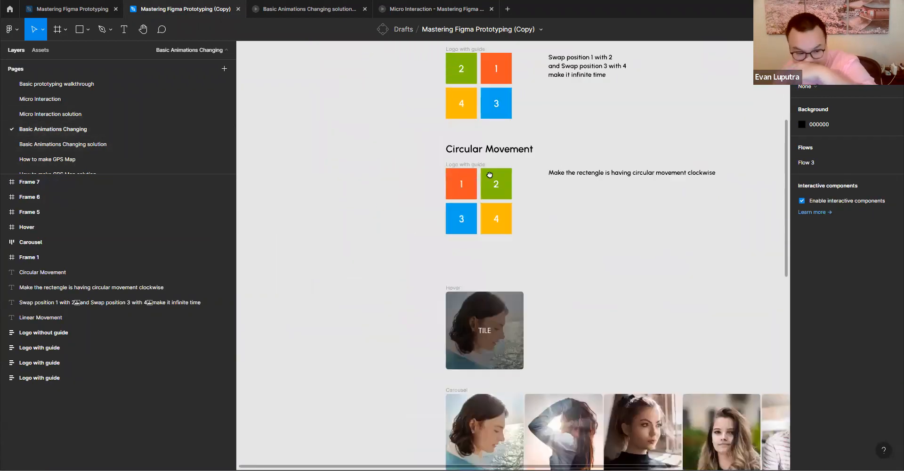
{"action": "scroll", "coordinate": [490, 175], "scroll_direction": "down", "scroll_amount": 10}
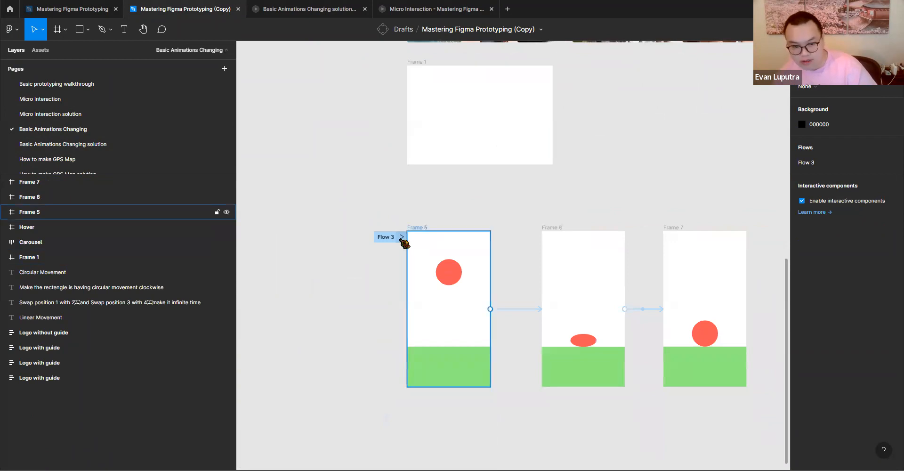
{"action": "left_click", "coordinate": [506, 309]}
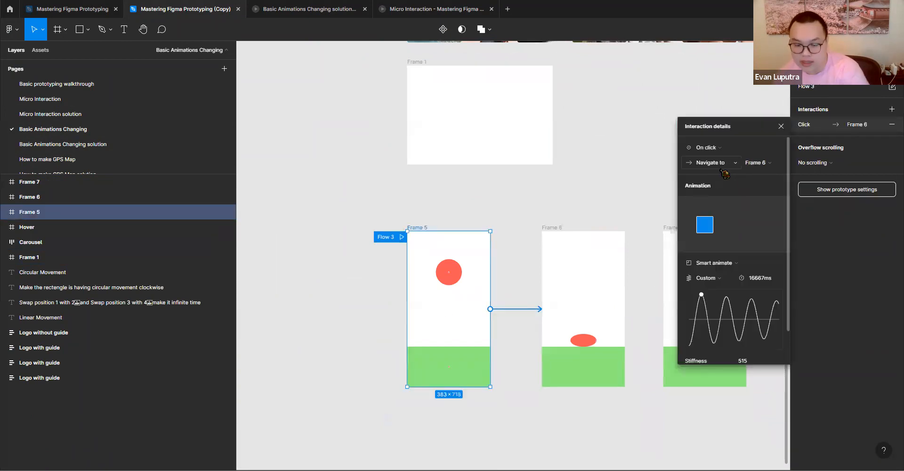
{"action": "left_click", "coordinate": [720, 279]}
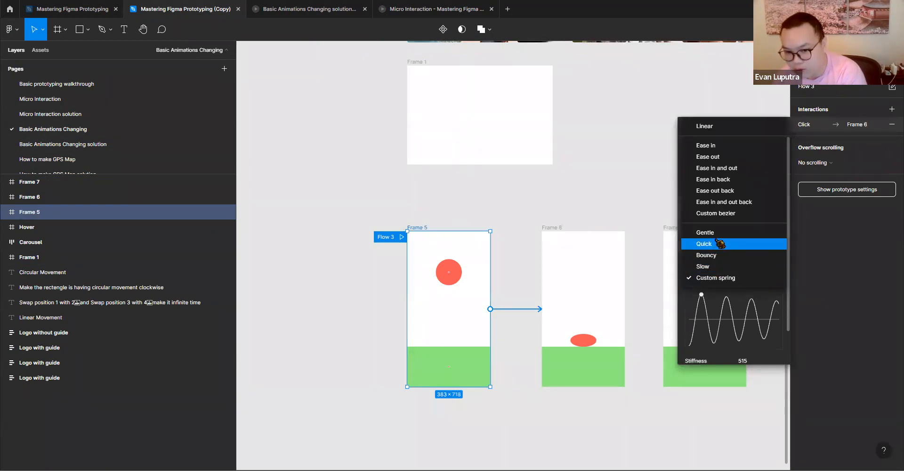
{"action": "left_click", "coordinate": [709, 278]}
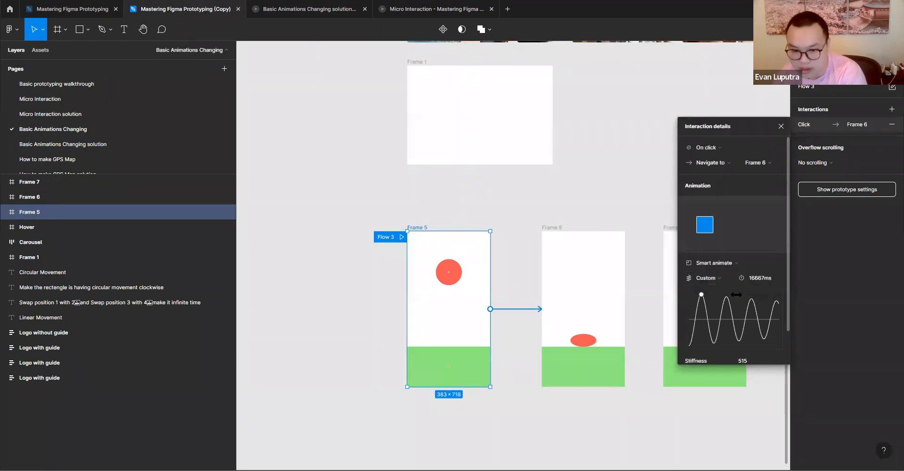
{"action": "left_click", "coordinate": [517, 195]}
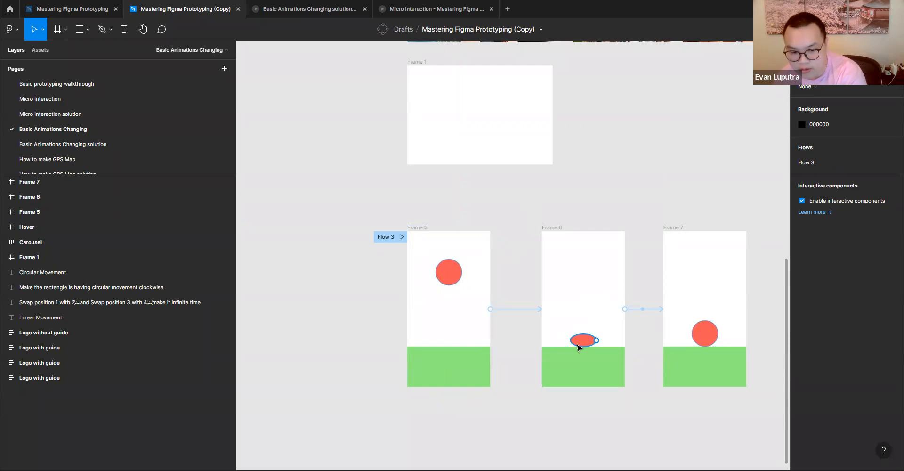
- Examine the ball shapes in Frames 5 to 7 and preview Flow 3 of the bouncing-ball animation
{"action": "scroll", "coordinate": [583, 354], "scroll_direction": "up", "scroll_amount": 5, "text": "ctrl"}
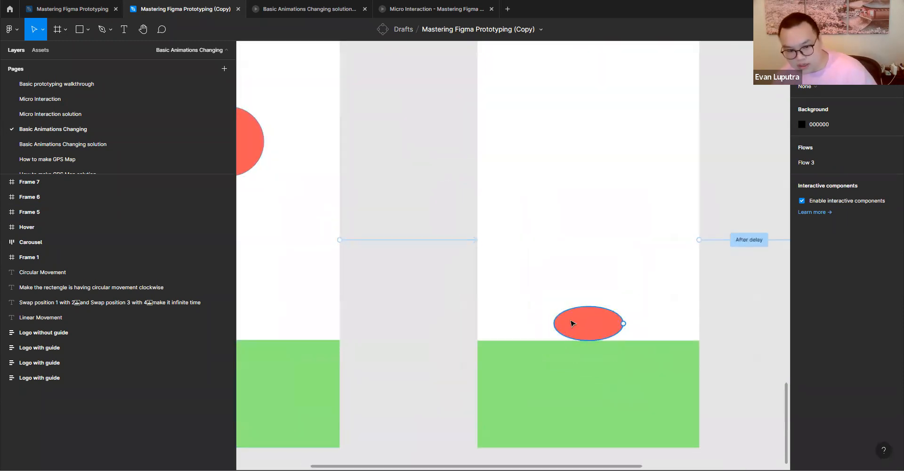
{"action": "scroll", "coordinate": [593, 328], "scroll_direction": "down", "scroll_amount": 3, "text": "ctrl"}
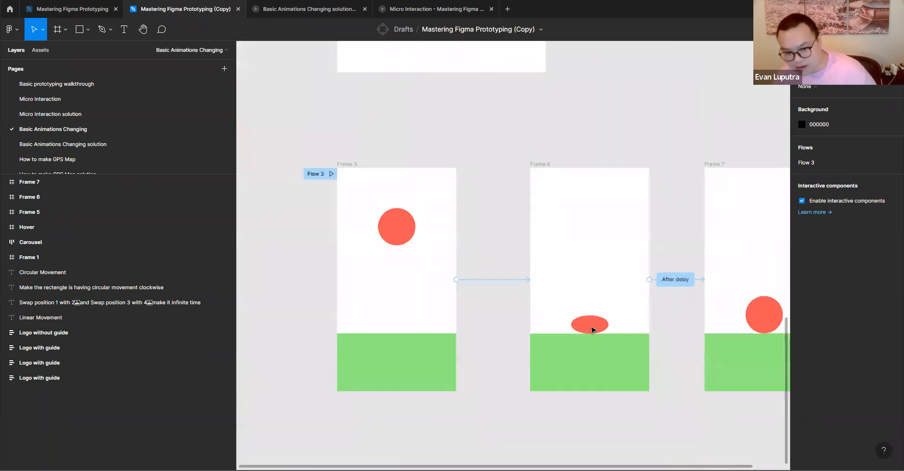
{"action": "left_click_drag", "start_coordinate": [615, 319], "coordinate": [429, 302]}
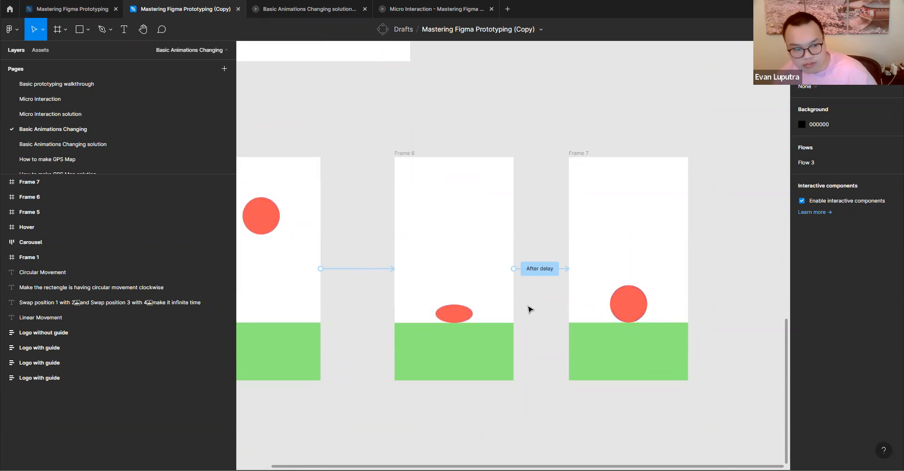
{"action": "scroll", "coordinate": [514, 253], "scroll_direction": "left", "scroll_amount": 5}
{"action": "left_click", "coordinate": [310, 160]}
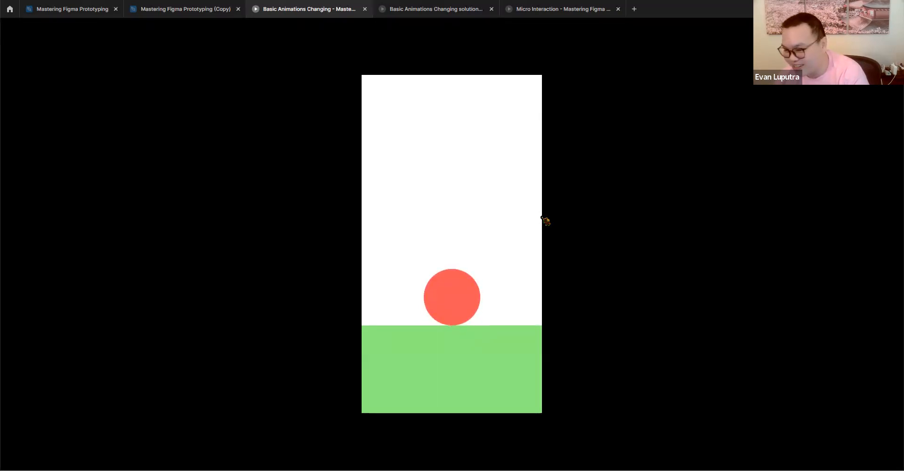
{"action": "left_click", "coordinate": [162, 10]}
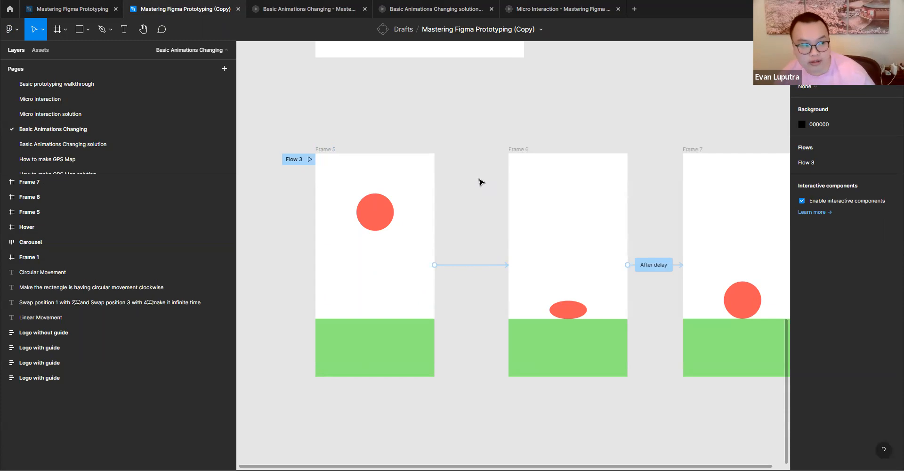
- Look over the Basic Animations Changing exercises, then open the How to make GPS Map page with its two problems
{"action": "scroll", "coordinate": [473, 193], "scroll_direction": "down", "scroll_amount": 5}
{"action": "scroll", "coordinate": [473, 193], "scroll_direction": "up", "scroll_amount": 5}
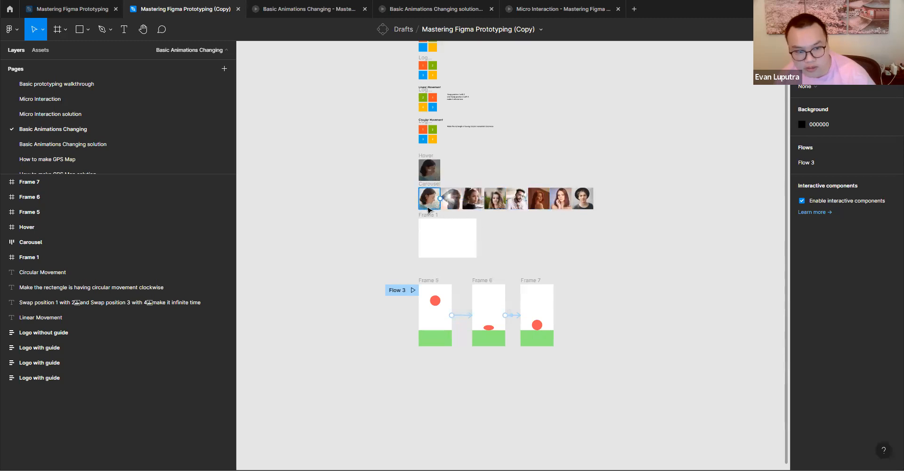
{"action": "scroll", "coordinate": [426, 198], "scroll_direction": "up", "scroll_amount": 3}
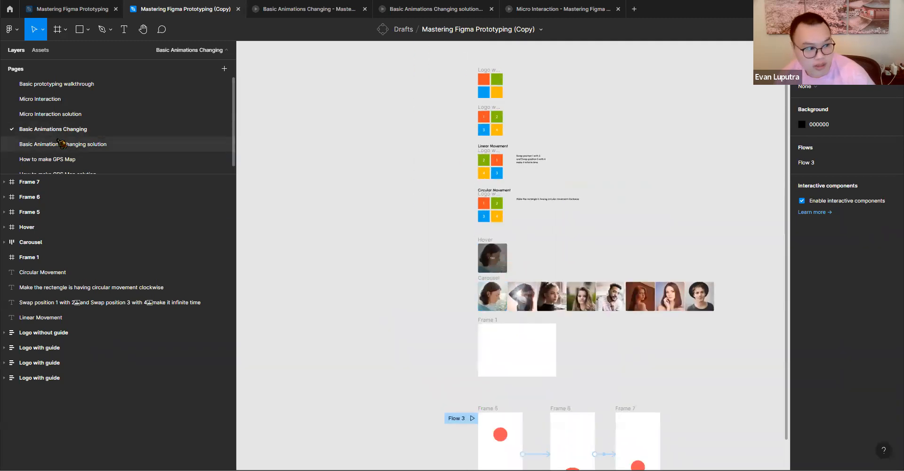
{"action": "left_click", "coordinate": [94, 144]}
{"action": "left_click", "coordinate": [55, 160]}
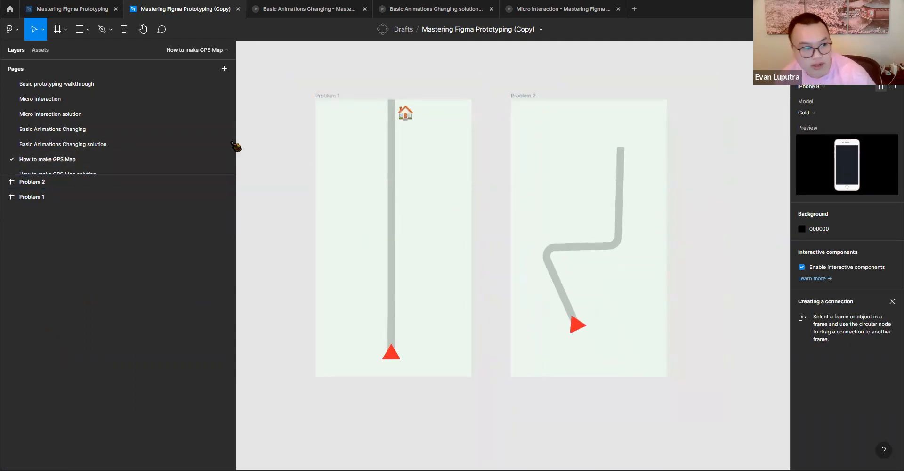
- Open the How to make GPS Map solution page and examine the frames and connections of Flows 1 to 3
{"action": "scroll", "coordinate": [141, 141], "scroll_direction": "down", "scroll_amount": 1}
{"action": "left_click", "coordinate": [73, 169]}
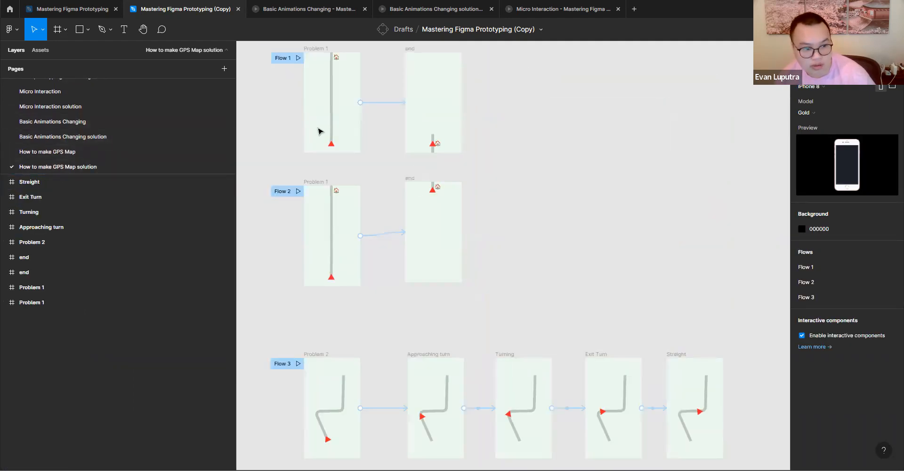
{"action": "scroll", "coordinate": [370, 211], "scroll_direction": "up", "scroll_amount": 2}
{"action": "scroll", "coordinate": [369, 210], "scroll_direction": "left", "scroll_amount": 2}
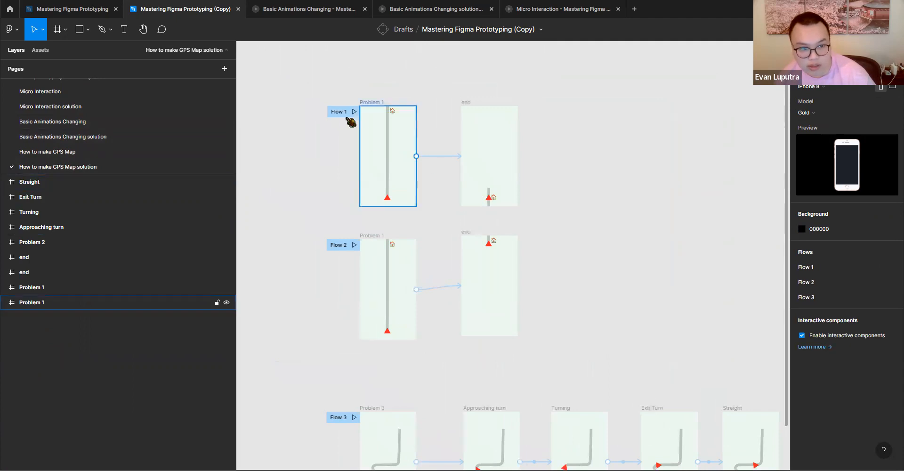
{"action": "scroll", "coordinate": [471, 235], "scroll_direction": "down", "scroll_amount": 2}
{"action": "scroll", "coordinate": [471, 235], "scroll_direction": "left", "scroll_amount": 1}
{"action": "scroll", "coordinate": [498, 282], "scroll_direction": "down", "scroll_amount": 3}
{"action": "scroll", "coordinate": [489, 245], "scroll_direction": "right", "scroll_amount": 1}
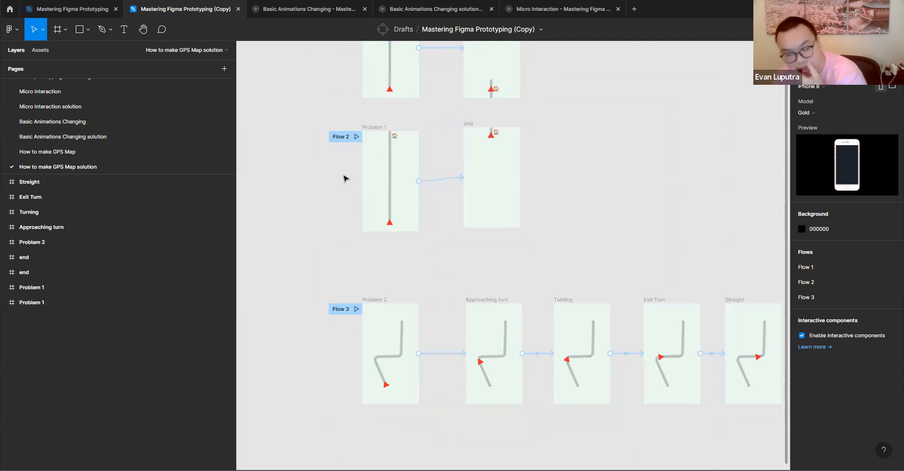
- Open the Basic prototyping walkthrough page
{"action": "scroll", "coordinate": [75, 108], "scroll_direction": "up", "scroll_amount": 1}
{"action": "left_click", "coordinate": [73, 85]}
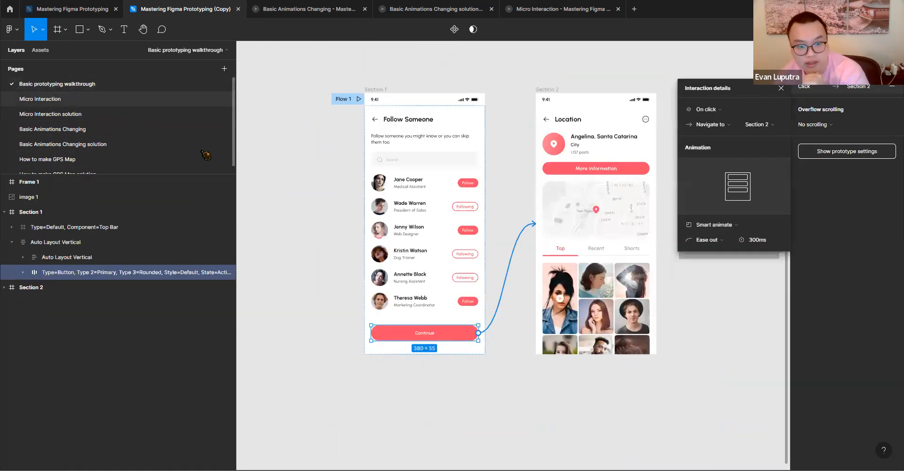
- Open the Micro Interaction page and look over its numbered frames and coloured block layouts
{"action": "left_click", "coordinate": [70, 99]}
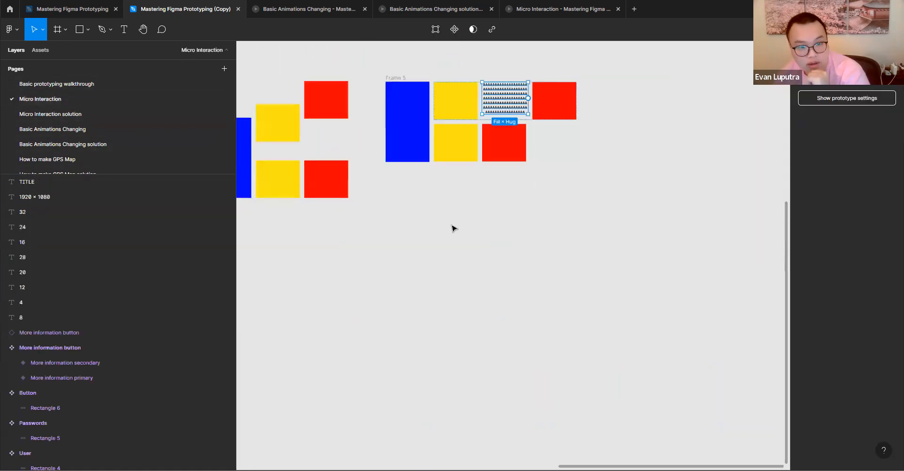
{"action": "scroll", "coordinate": [454, 228], "scroll_direction": "up", "scroll_amount": 3}
{"action": "scroll", "coordinate": [461, 279], "scroll_direction": "left", "scroll_amount": 4}
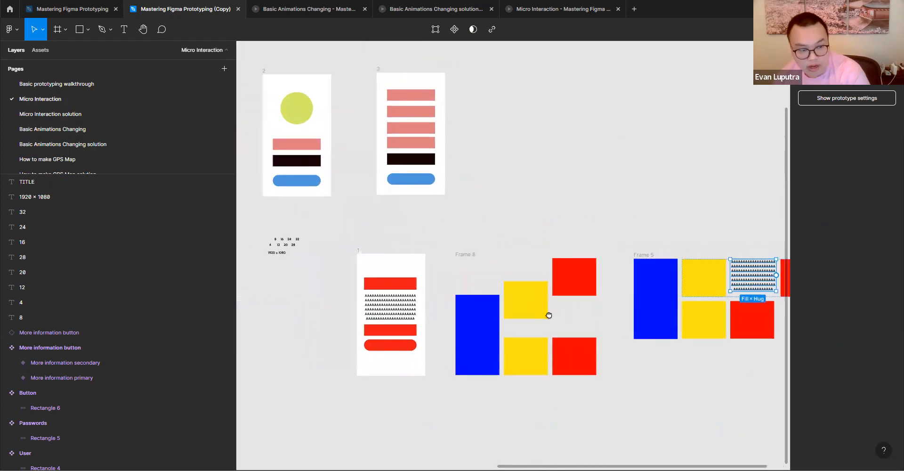
{"action": "scroll", "coordinate": [548, 314], "scroll_direction": "left", "scroll_amount": 4}
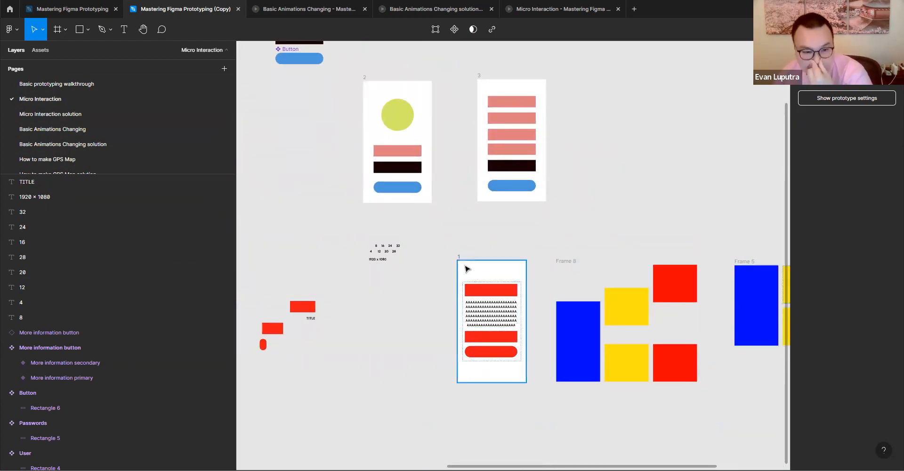
{"action": "scroll", "coordinate": [412, 273], "scroll_direction": "left", "scroll_amount": 4}
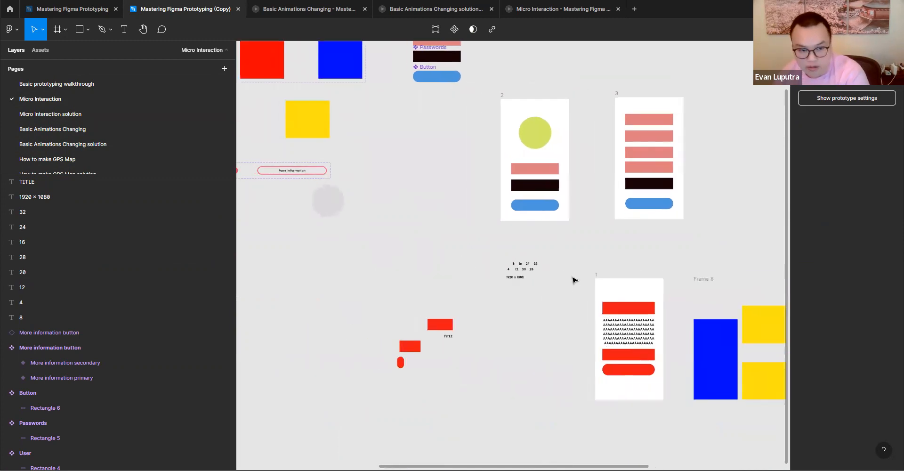
- Connect the blue button in frame 2 to frame 3 with an on-click Navigate to interaction using Instant animation
{"action": "left_click", "coordinate": [549, 209]}
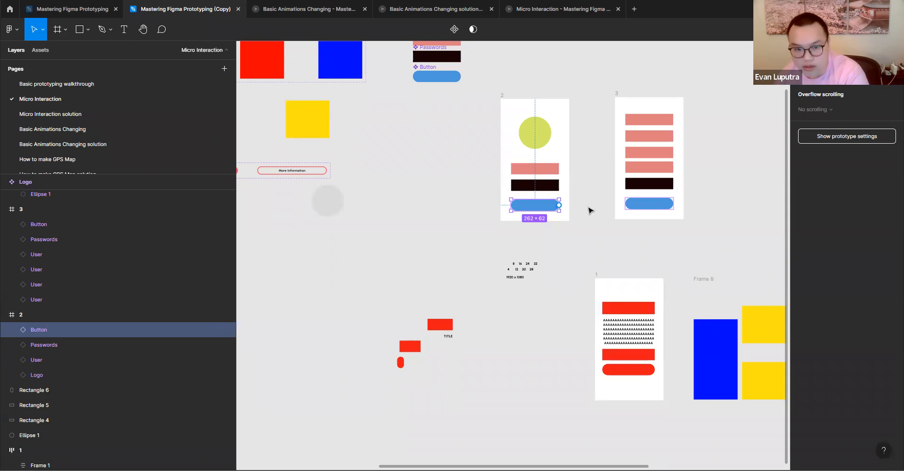
{"action": "left_click_drag", "start_coordinate": [559, 205], "coordinate": [622, 166]}
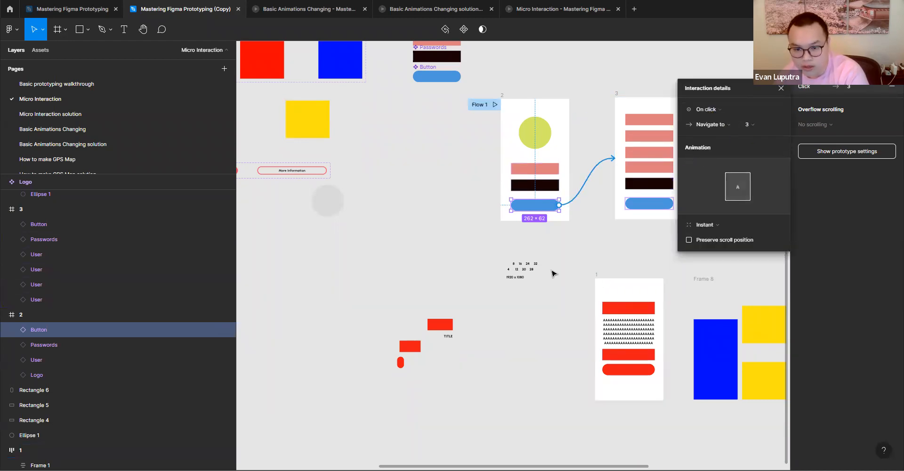
{"action": "left_click", "coordinate": [605, 244]}
- Examine the Component 1, Follow button and More information button variant sets, along with the linked frames 2 and 3
{"action": "scroll", "coordinate": [565, 198], "scroll_direction": "down", "scroll_amount": 1}
{"action": "scroll", "coordinate": [565, 197], "scroll_direction": "right", "scroll_amount": 1}
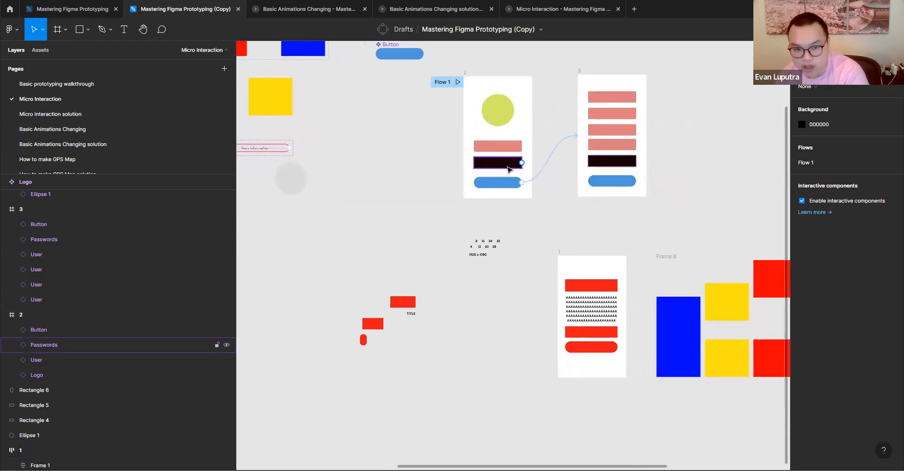
{"action": "scroll", "coordinate": [508, 168], "scroll_direction": "up", "scroll_amount": 4}
{"action": "scroll", "coordinate": [509, 169], "scroll_direction": "left", "scroll_amount": 6}
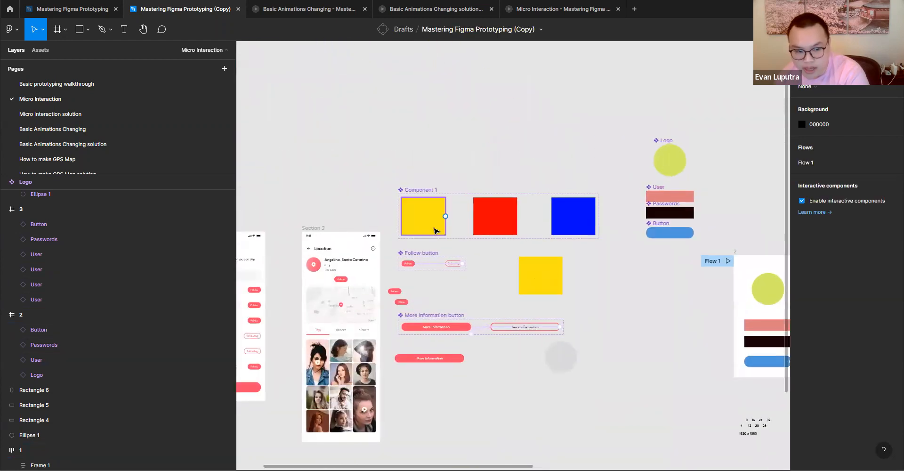
{"action": "scroll", "coordinate": [666, 318], "scroll_direction": "down", "scroll_amount": 3}
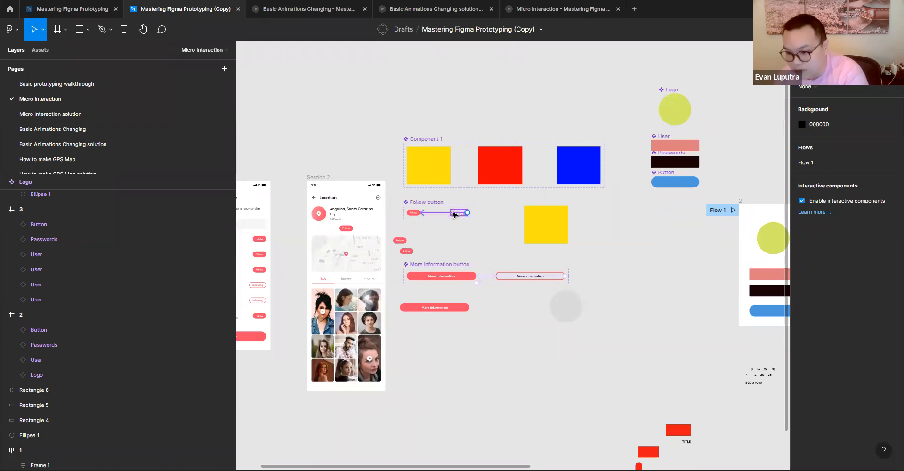
{"action": "scroll", "coordinate": [563, 293], "scroll_direction": "right", "scroll_amount": 7}
{"action": "scroll", "coordinate": [563, 292], "scroll_direction": "down", "scroll_amount": 2}
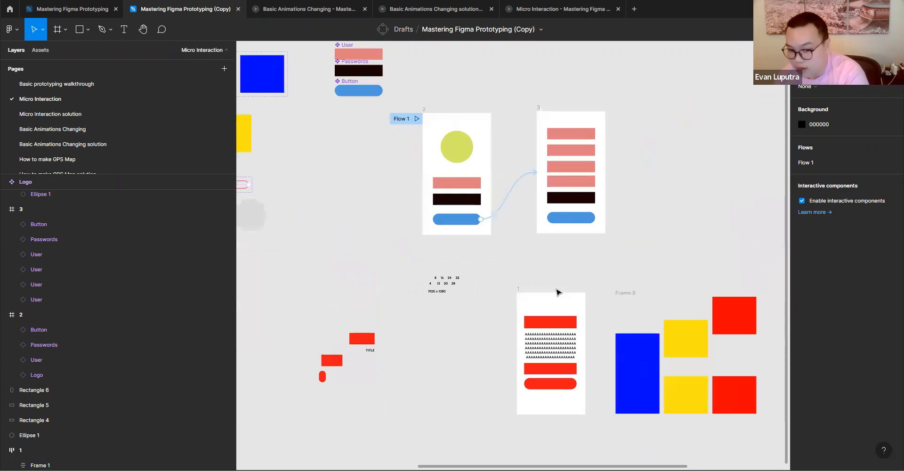
- Inspect the red and yellow auto layout stacks in Frame 8 by selecting each in turn
{"action": "left_click", "coordinate": [546, 300]}
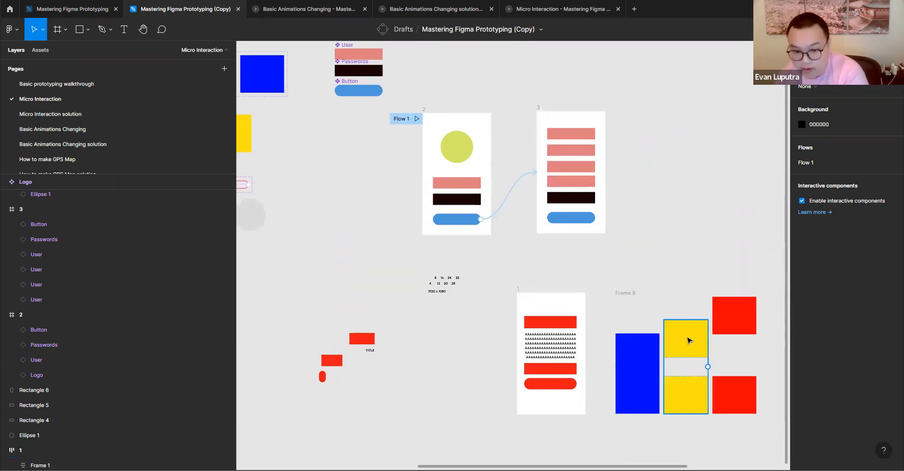
{"action": "left_click", "coordinate": [721, 336]}
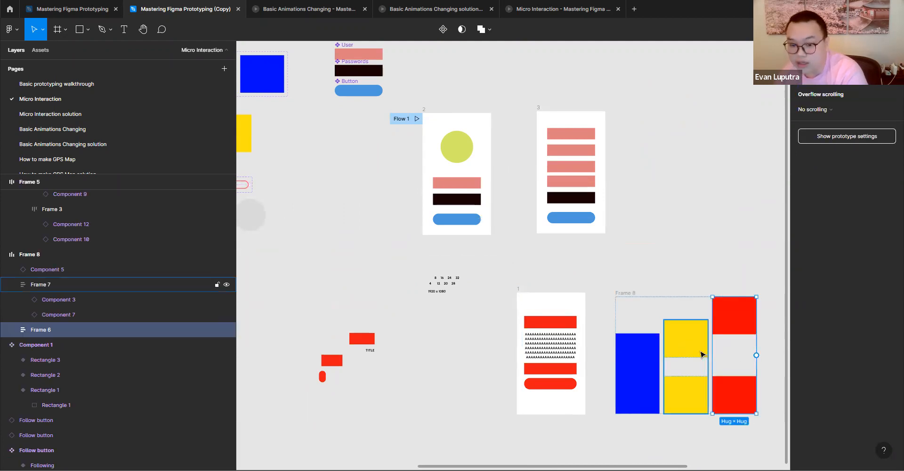
{"action": "left_click", "coordinate": [705, 353]}
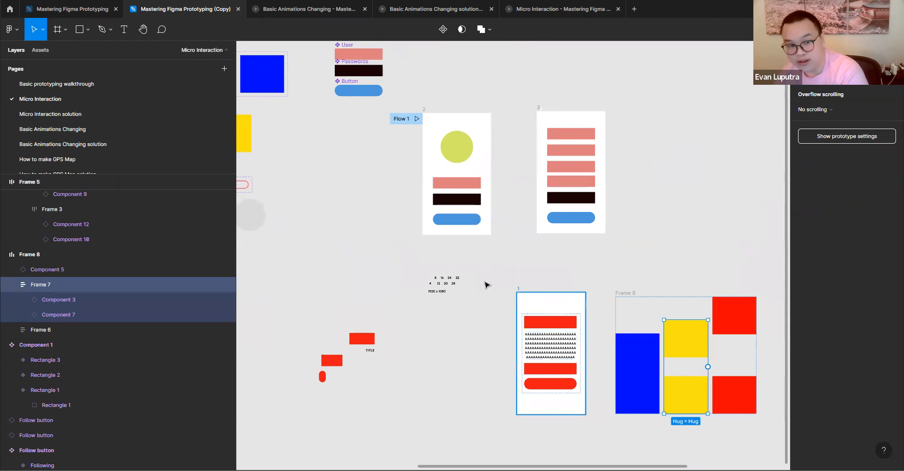
- Review the Micro Interaction page's component sets, numbered frames, and the auto layout blocks in Frames 8 and 5
{"action": "scroll", "coordinate": [592, 319], "scroll_direction": "left", "scroll_amount": 5}
{"action": "scroll", "coordinate": [593, 319], "scroll_direction": "up", "scroll_amount": 2}
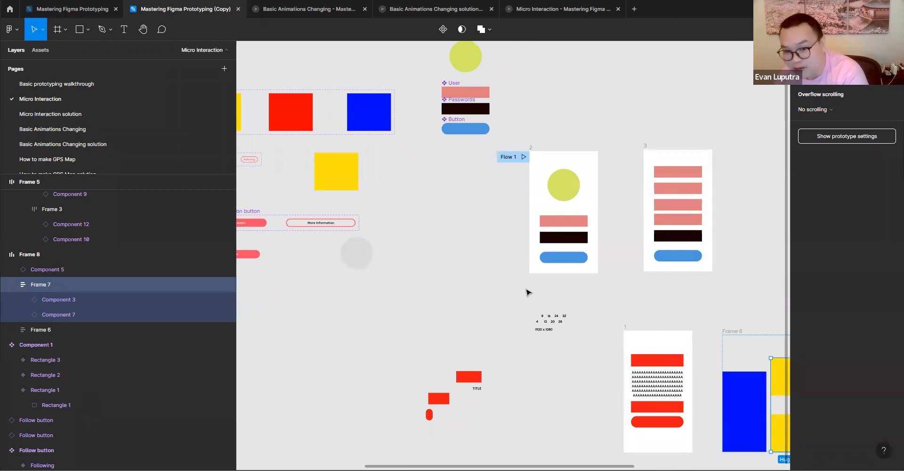
{"action": "scroll", "coordinate": [529, 292], "scroll_direction": "left", "scroll_amount": 10}
{"action": "scroll", "coordinate": [529, 292], "scroll_direction": "up", "scroll_amount": 3}
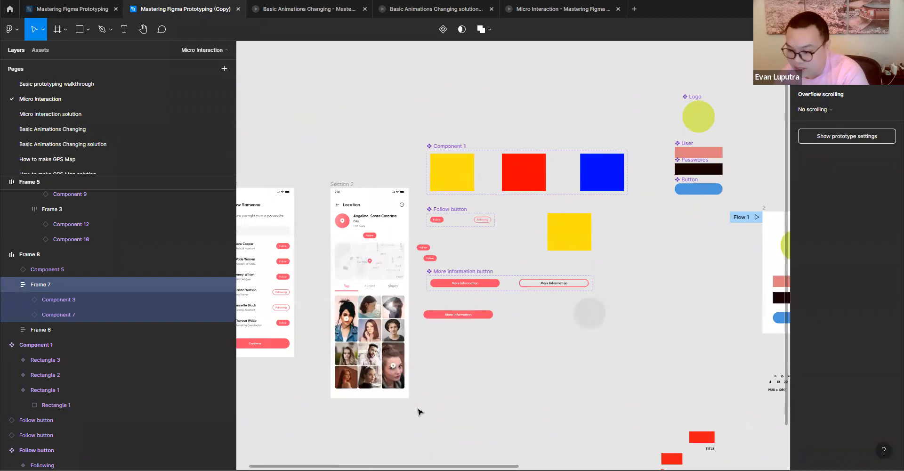
{"action": "left_click_drag", "start_coordinate": [524, 380], "coordinate": [508, 378]}
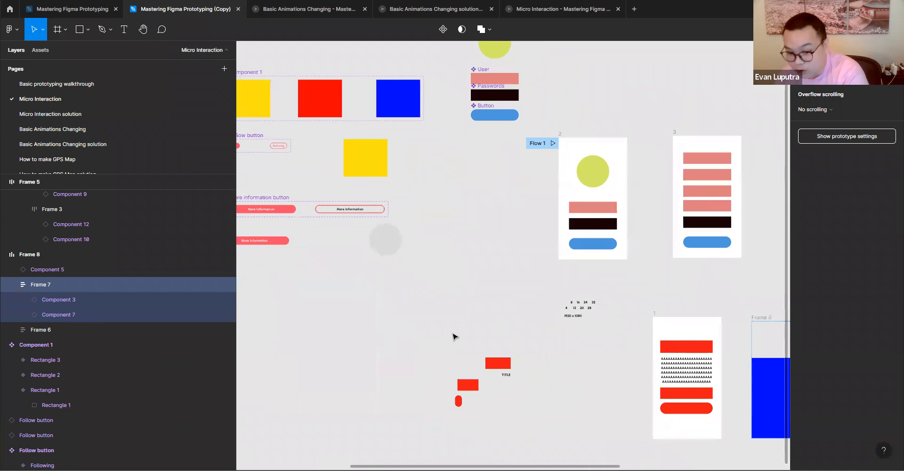
{"action": "scroll", "coordinate": [487, 317], "scroll_direction": "down", "scroll_amount": 1}
{"action": "scroll", "coordinate": [487, 317], "scroll_direction": "right", "scroll_amount": 1}
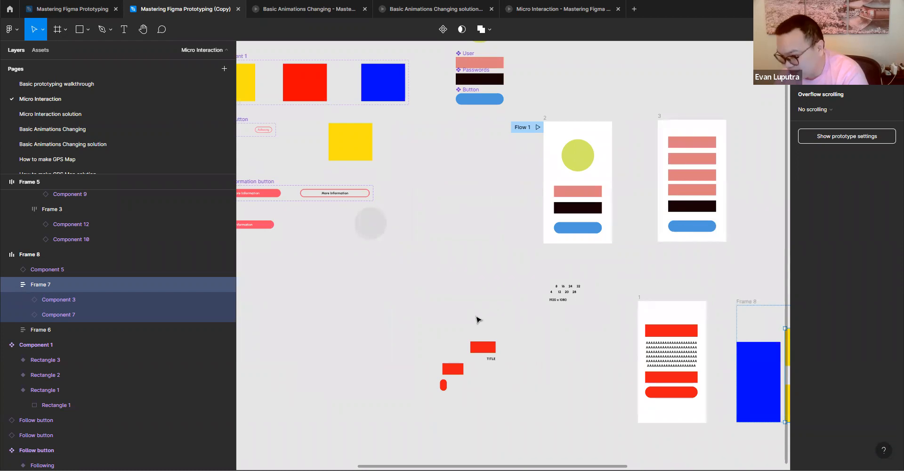
{"action": "scroll", "coordinate": [344, 282], "scroll_direction": "right", "scroll_amount": 5}
{"action": "scroll", "coordinate": [343, 282], "scroll_direction": "down", "scroll_amount": 2}
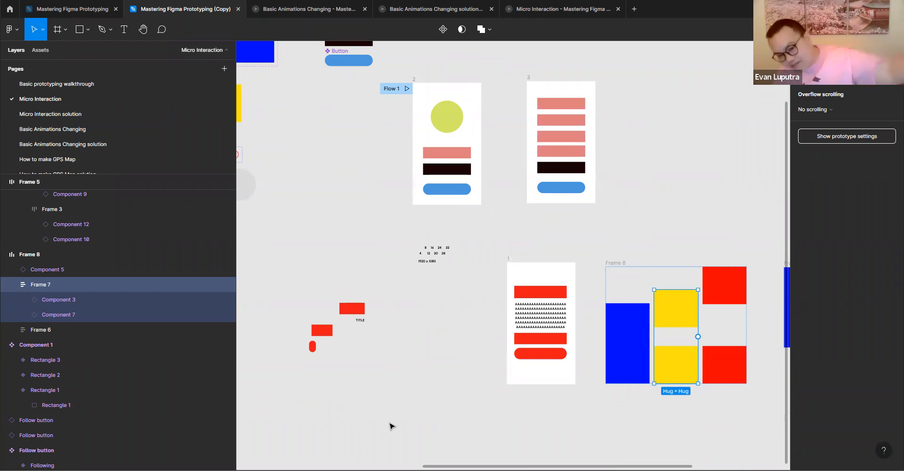
{"action": "scroll", "coordinate": [473, 431], "scroll_direction": "left", "scroll_amount": 8}
{"action": "scroll", "coordinate": [473, 431], "scroll_direction": "up", "scroll_amount": 4}
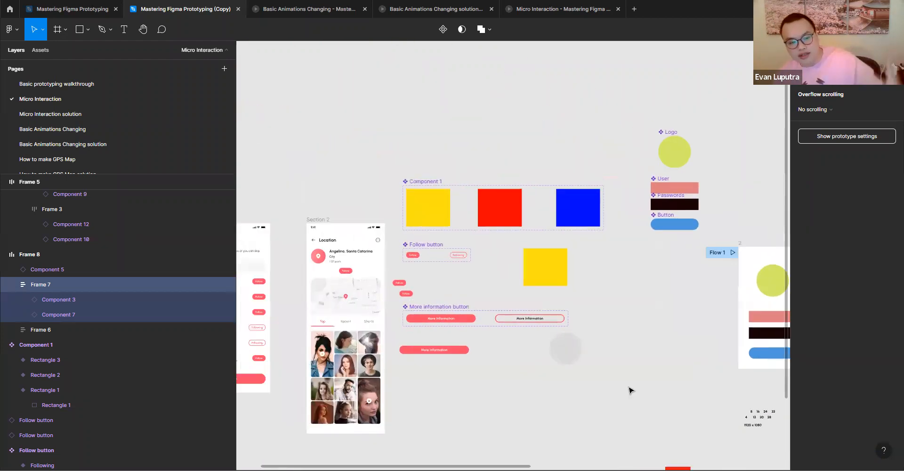
{"action": "scroll", "coordinate": [579, 306], "scroll_direction": "down", "scroll_amount": 3}
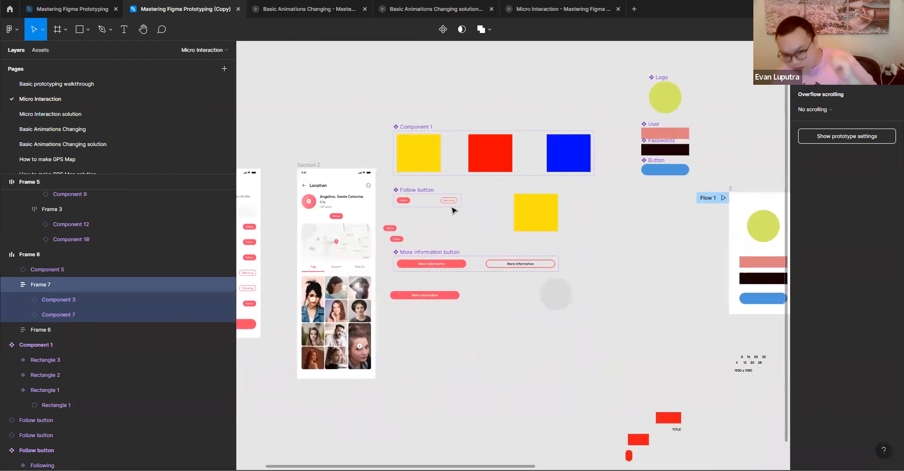
{"action": "scroll", "coordinate": [588, 265], "scroll_direction": "right", "scroll_amount": 6}
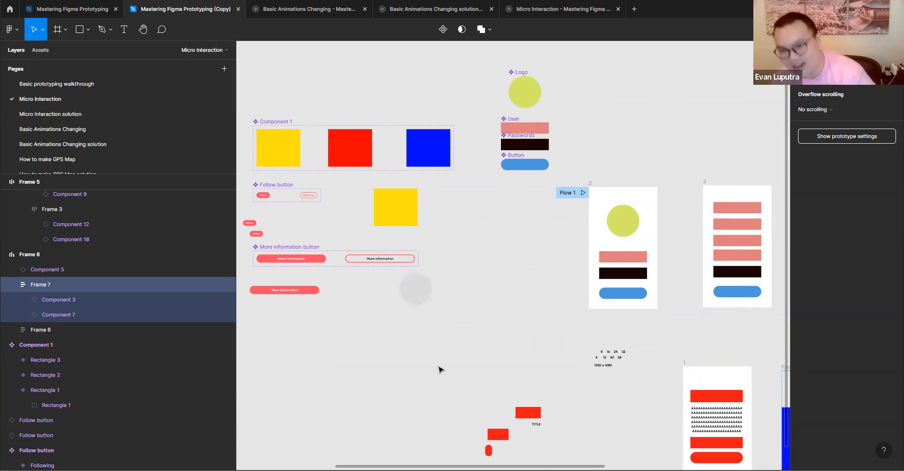
{"action": "left_click_drag", "start_coordinate": [597, 422], "coordinate": [413, 374]}
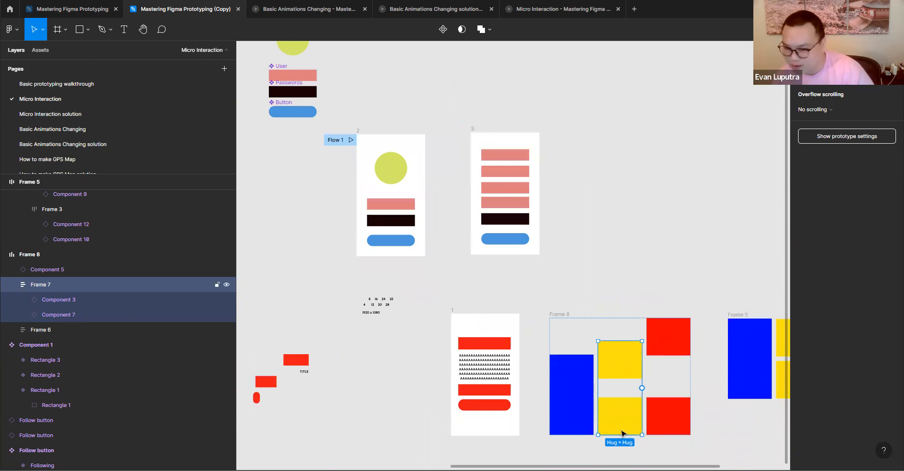
{"action": "left_click_drag", "start_coordinate": [621, 417], "coordinate": [489, 384]}
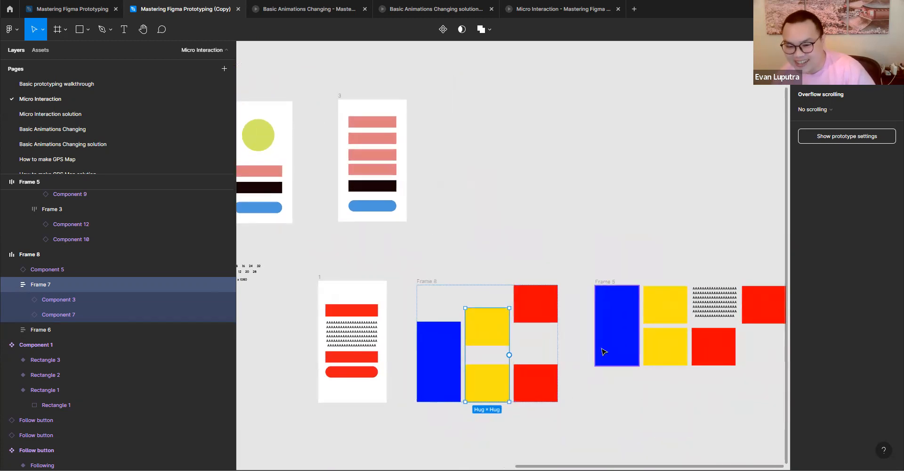